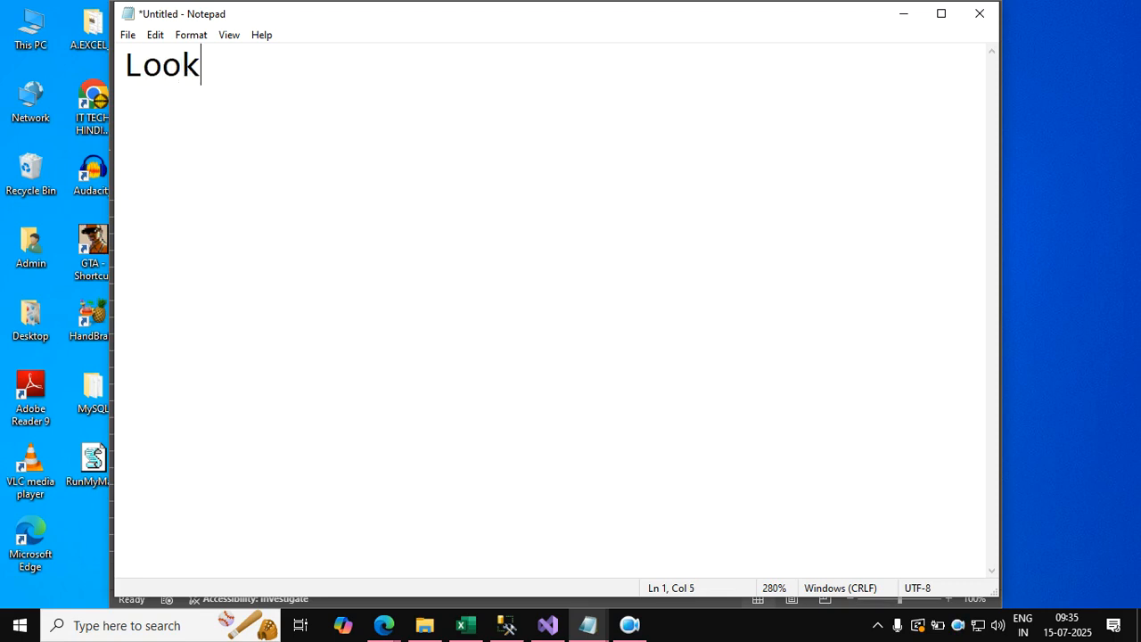
Complete the heading "Lookup function :", underline it with a row of dashes, and reduce the text zoom to 230%.
text(tion :)
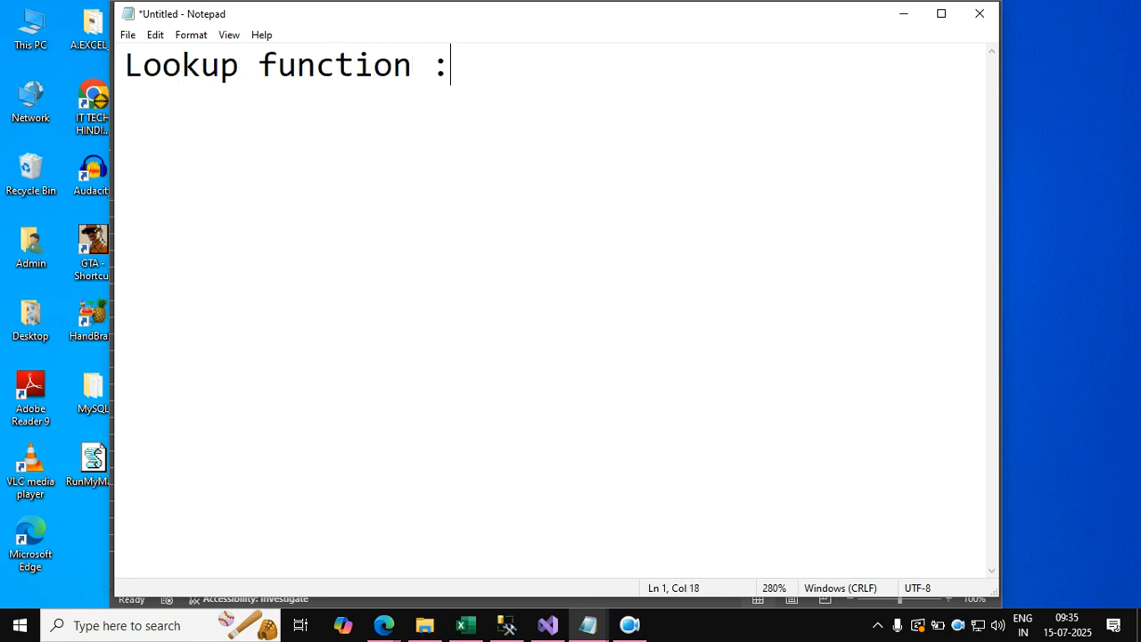
key(Return)
text(------------------------)
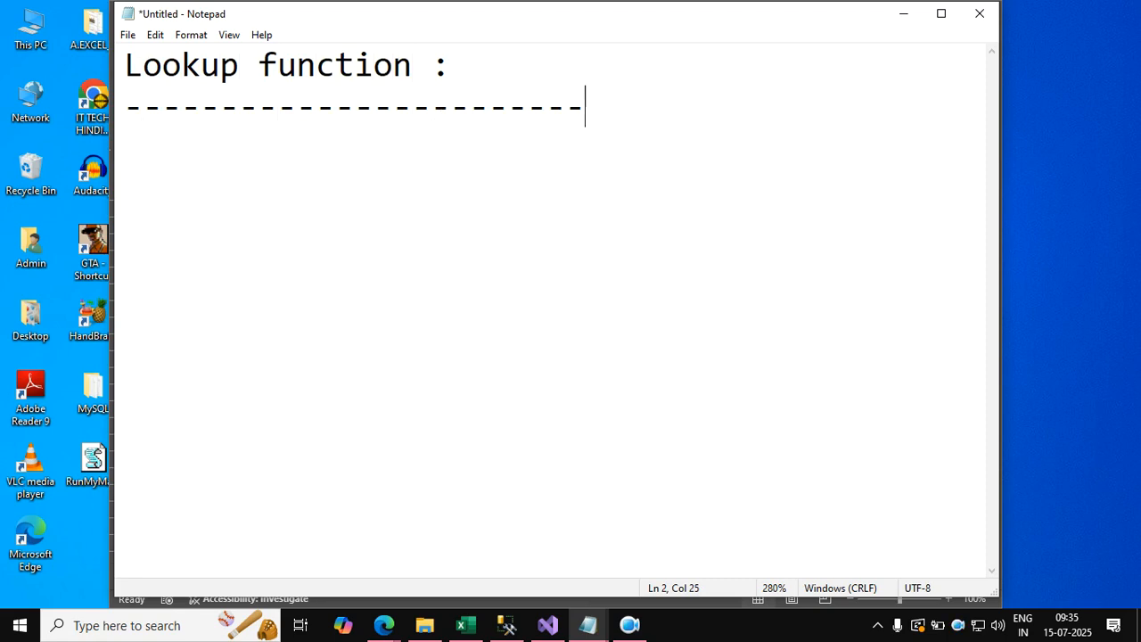
ctrl+scroll(443, 216, down, 5)
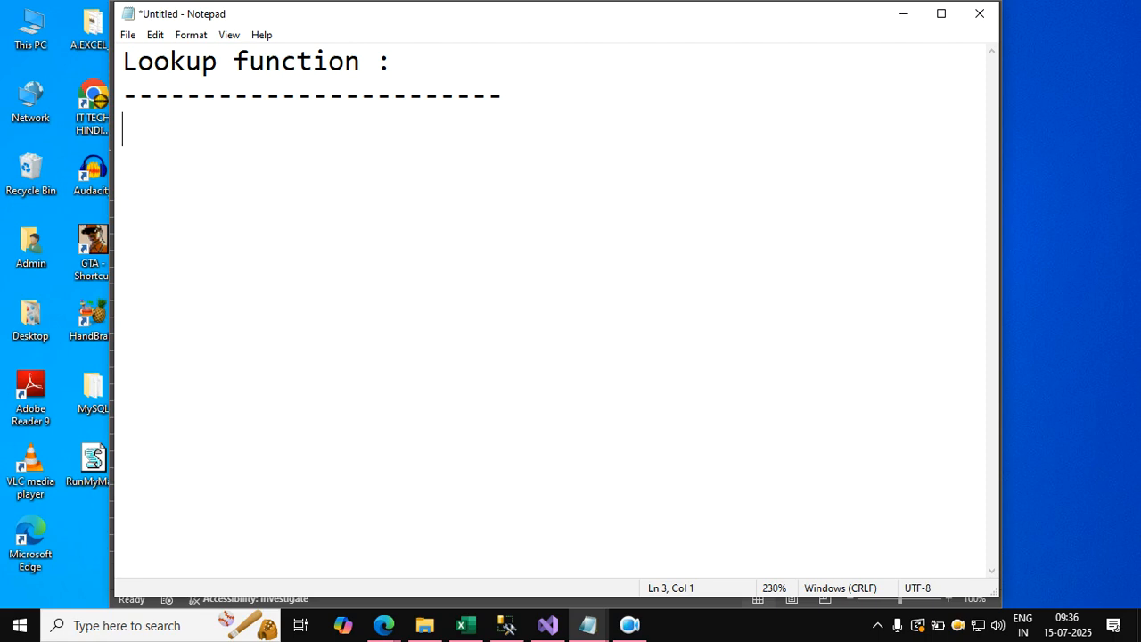
Write the definition "used to search or lookup the value from the given dataset on the basis of lookup value.." under the heading.
text(used to search)
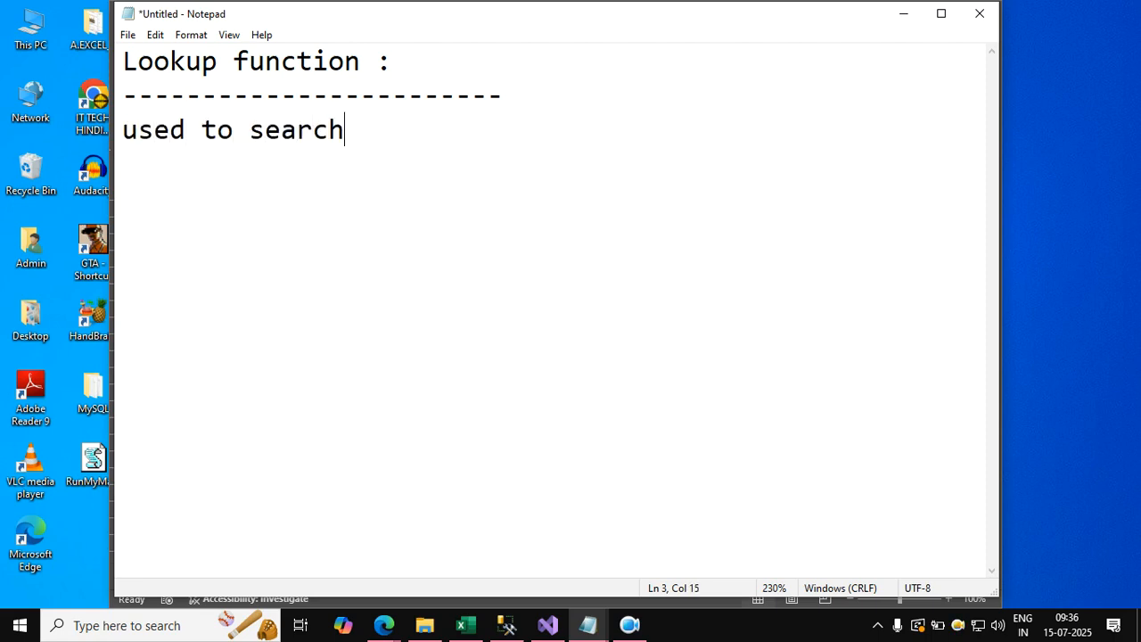
text( or lookup)
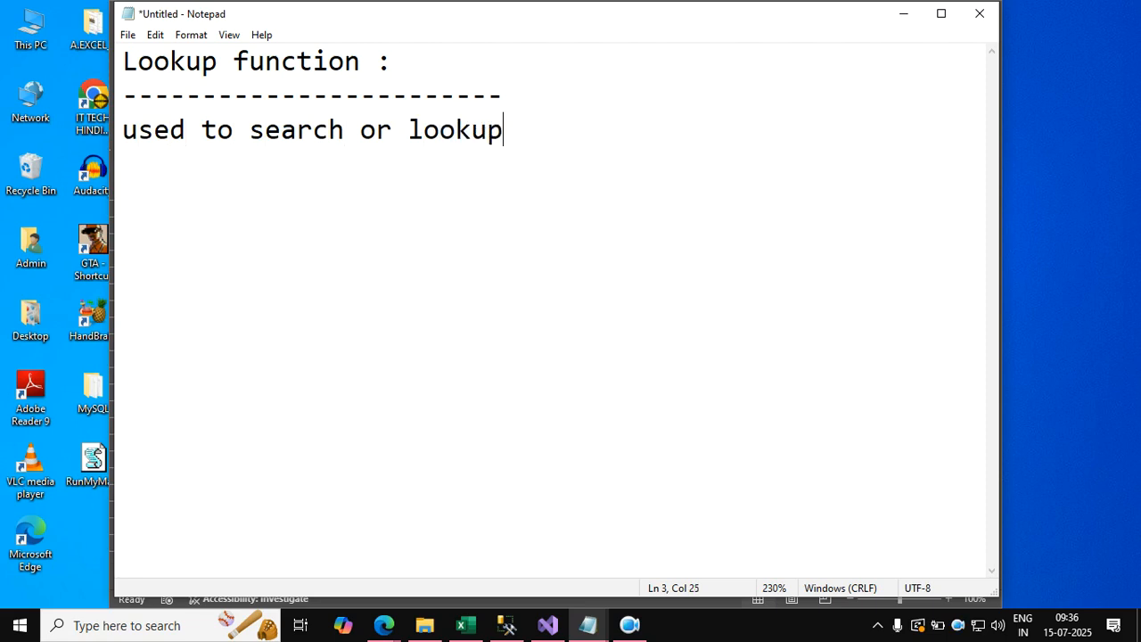
text( the value fr)
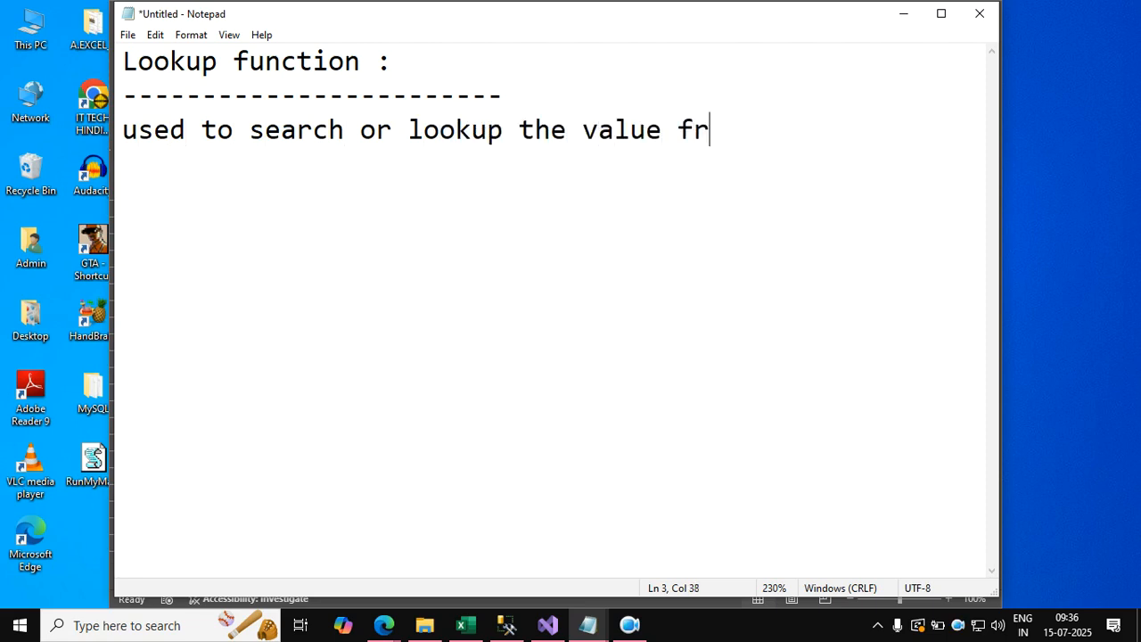
text(om the giv)
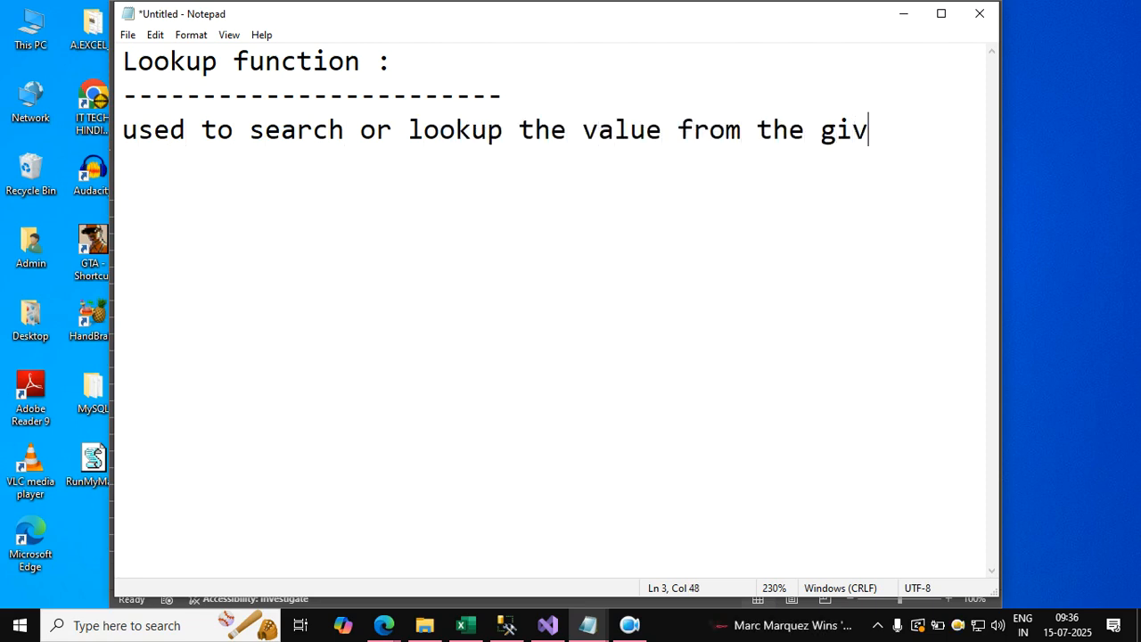
text(en dataset )
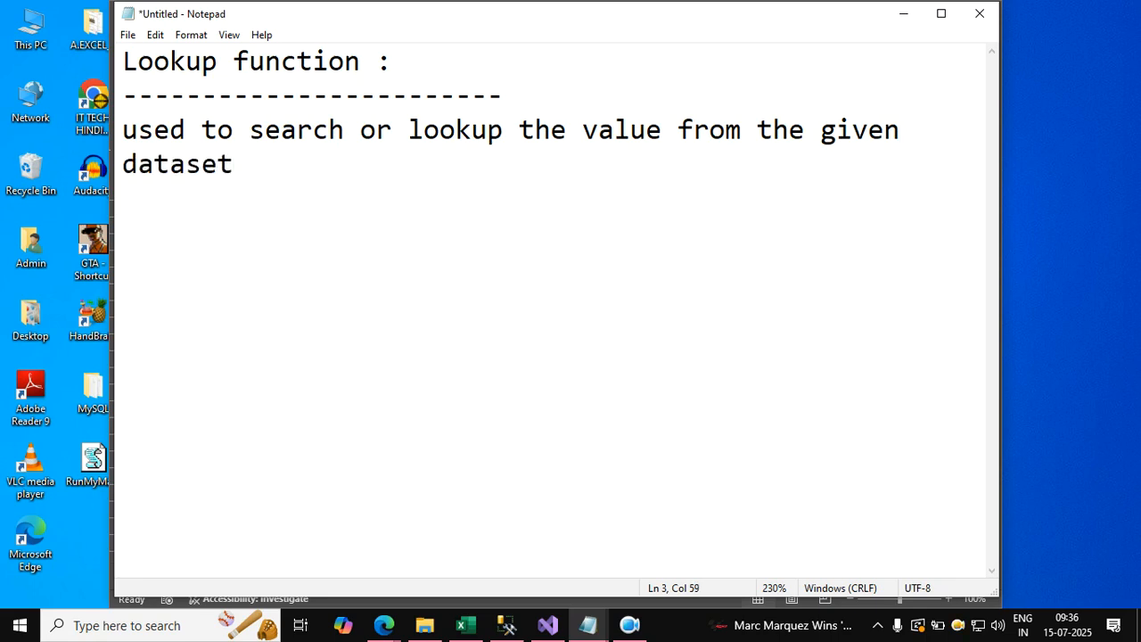
text(on th)
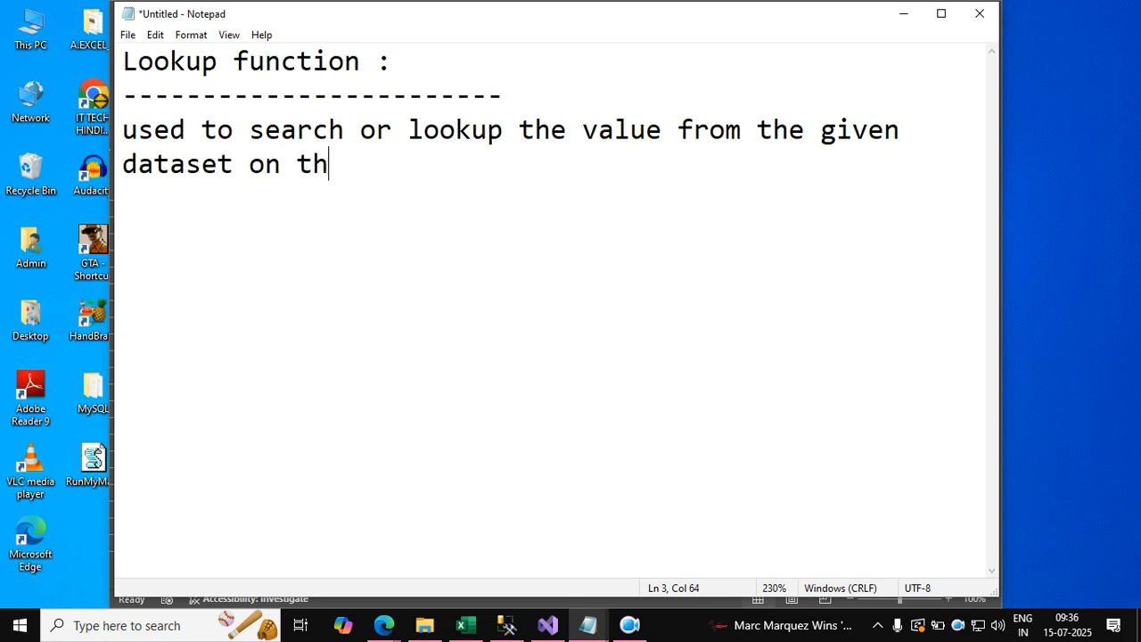
text(e basis of )
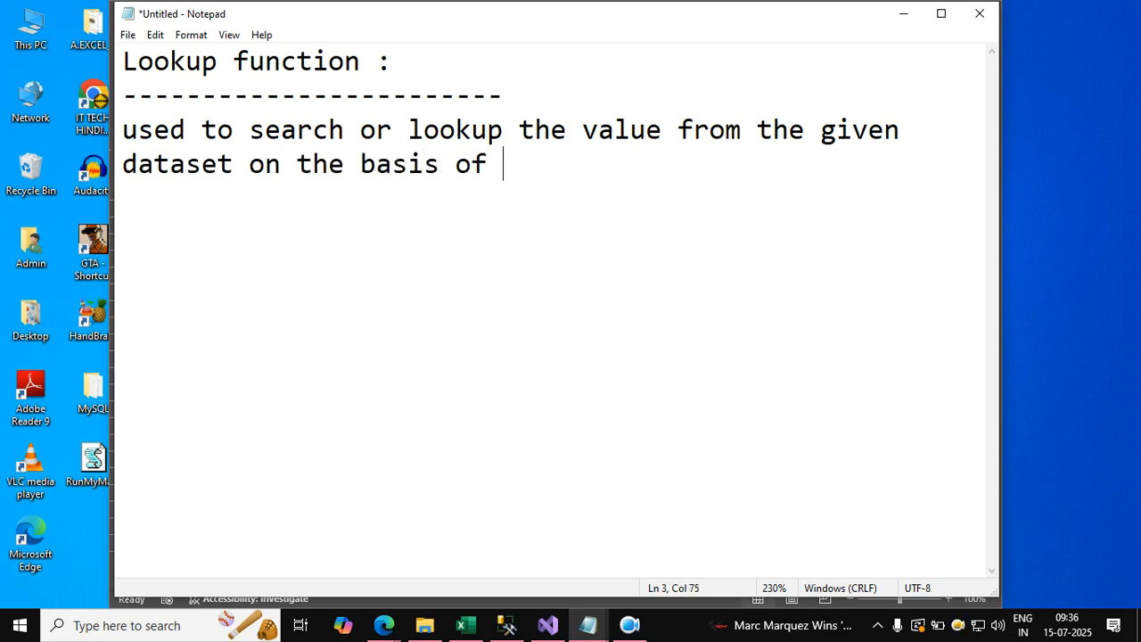
text(looku)
key(BackSpace)
text(p value..)
key(Return)
key(Return)
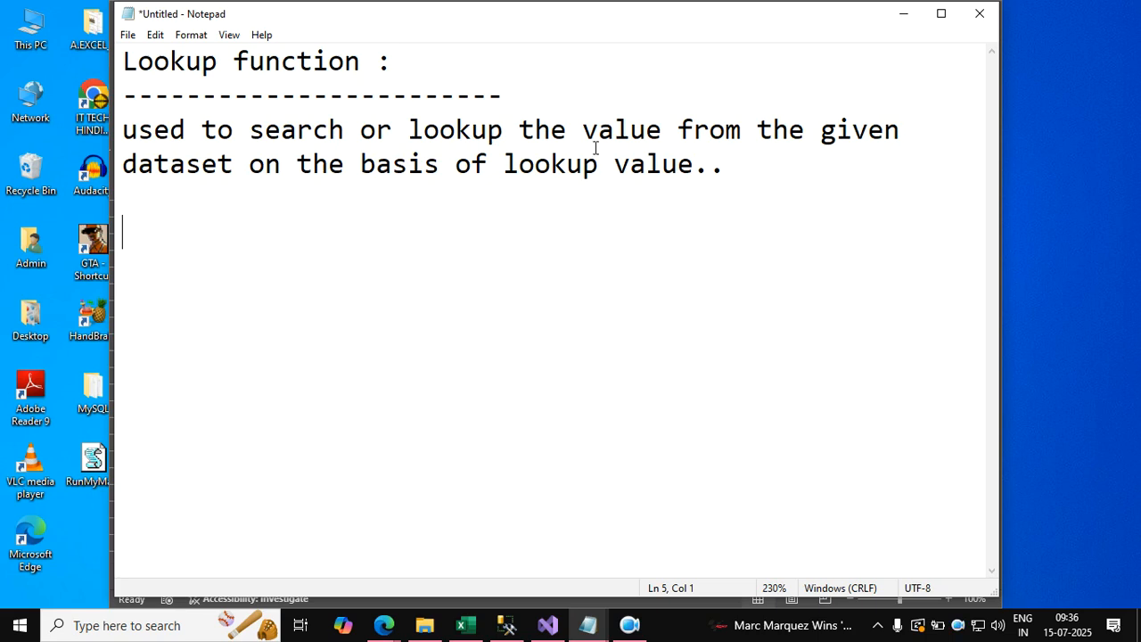
Add a "dataset :" heading with a dashed underline below the lookup definition, leaving a blank line between them.
click(734, 170)
key(Return)
key(Return)
click(235, 167)
drag(235, 168, 122, 167)
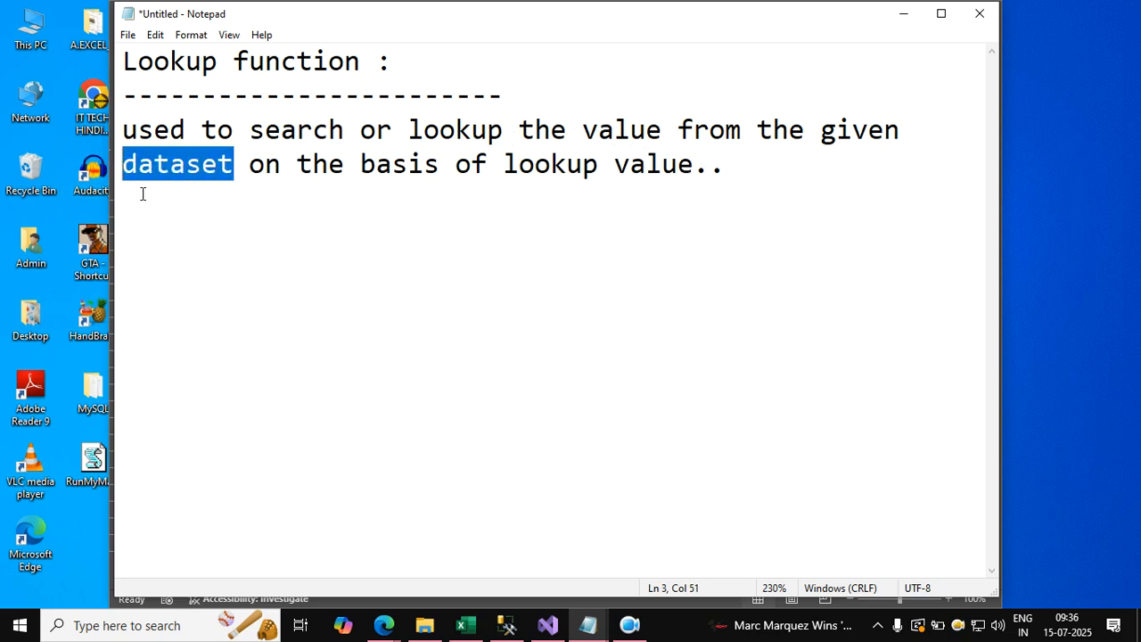
click(171, 228)
text(dataset :)
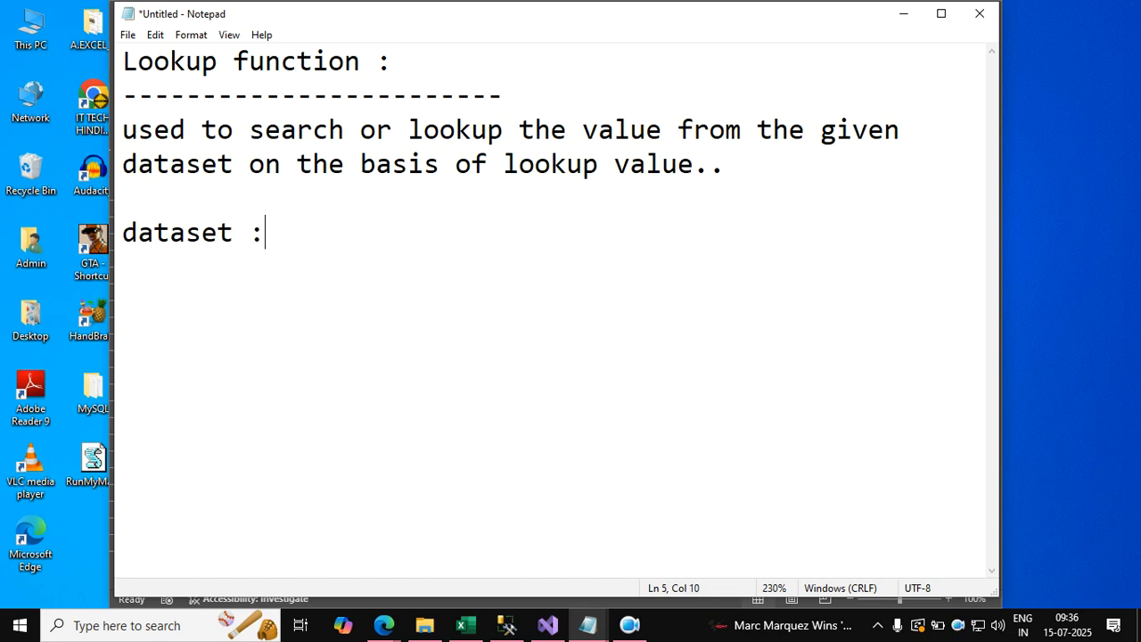
key(Return)
text(--------------- )
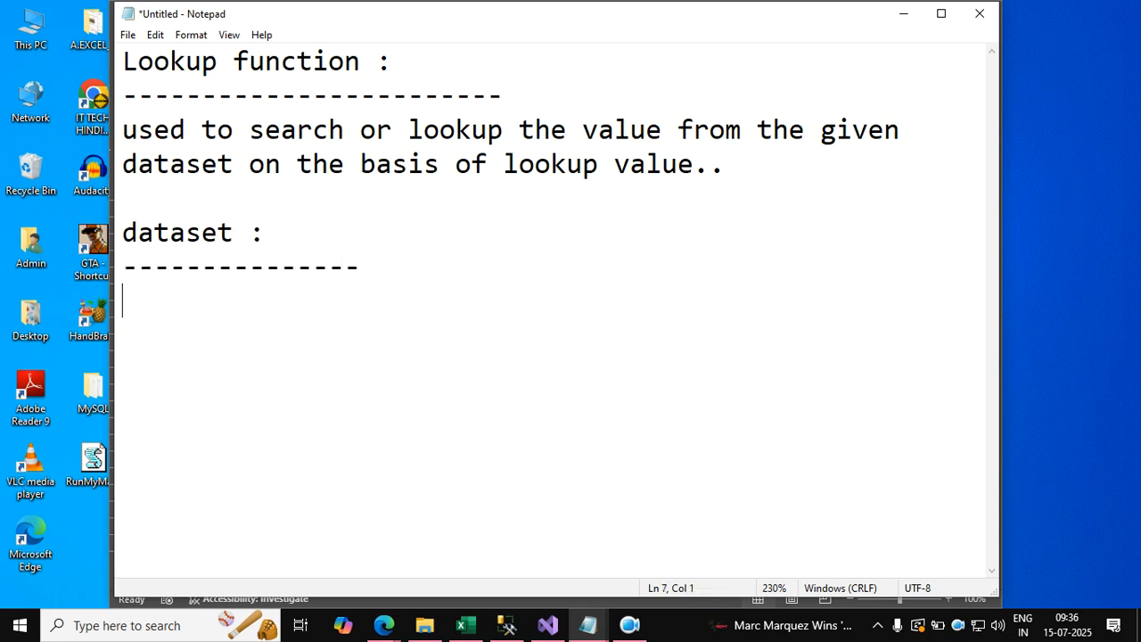
text(there)
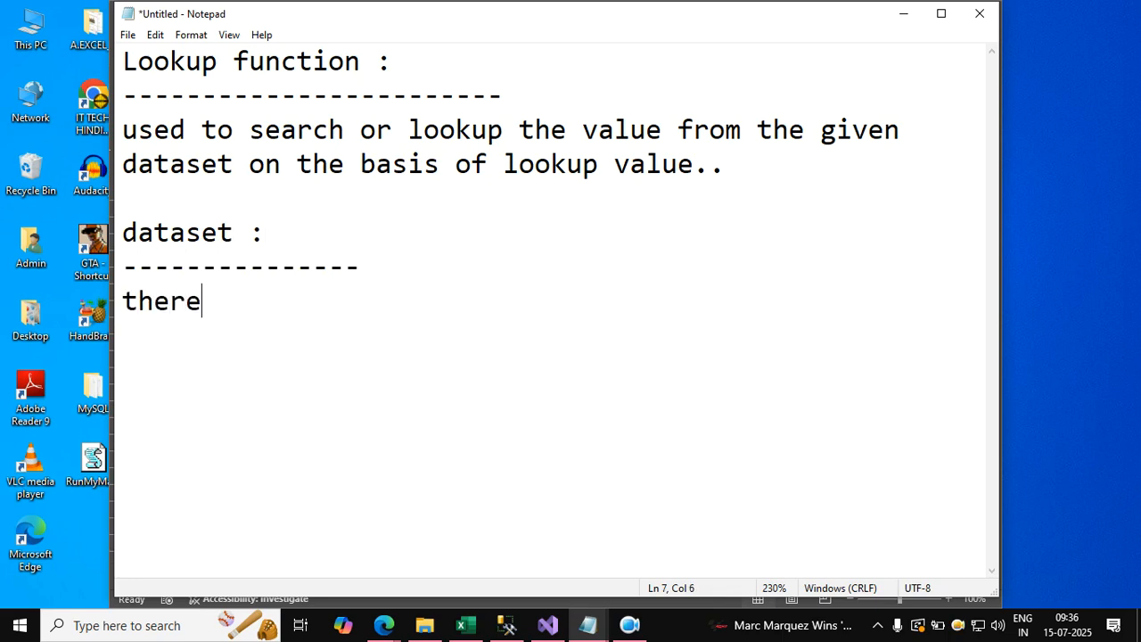
text( are 2 st)
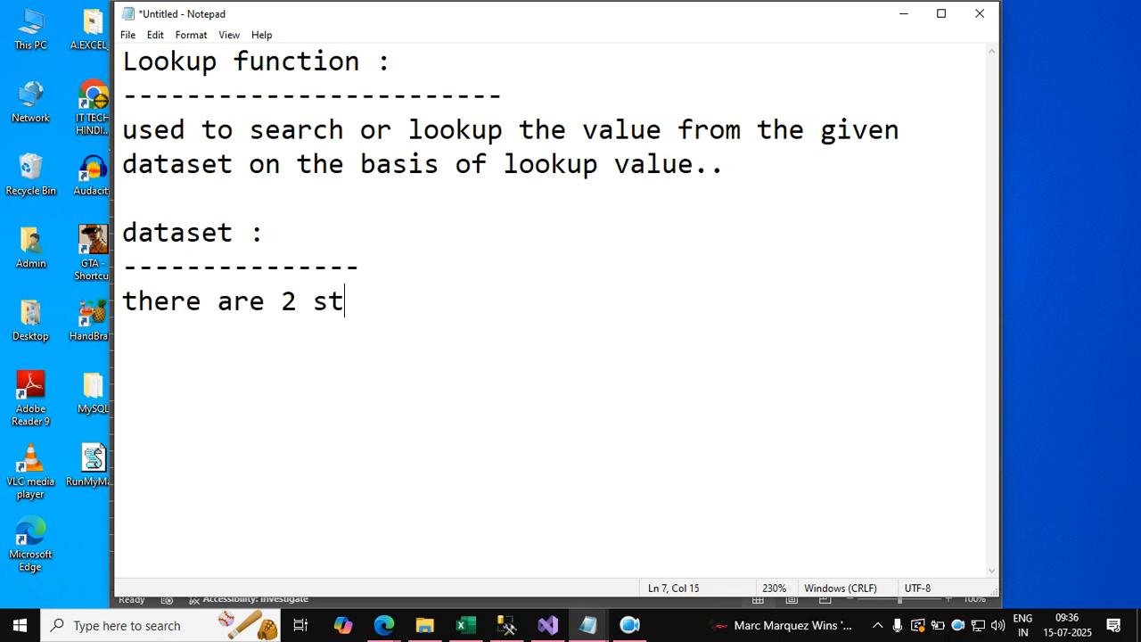
text(ructure of datas)
Write the line "there are 2 structure of dataset ..." under the dataset heading.
key(BackSpace)
text(dataset ...)
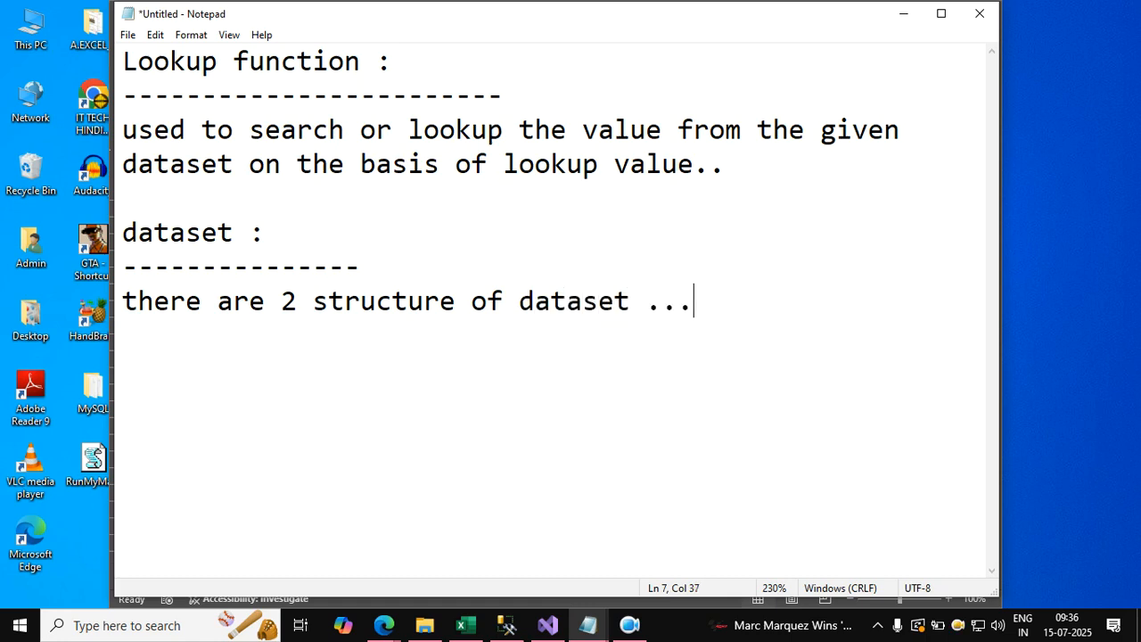
List the two structures as "Horizontal :" and "Vertical :" on separate lines below the dataset sentence.
key(Return)
text(Horizontal : )
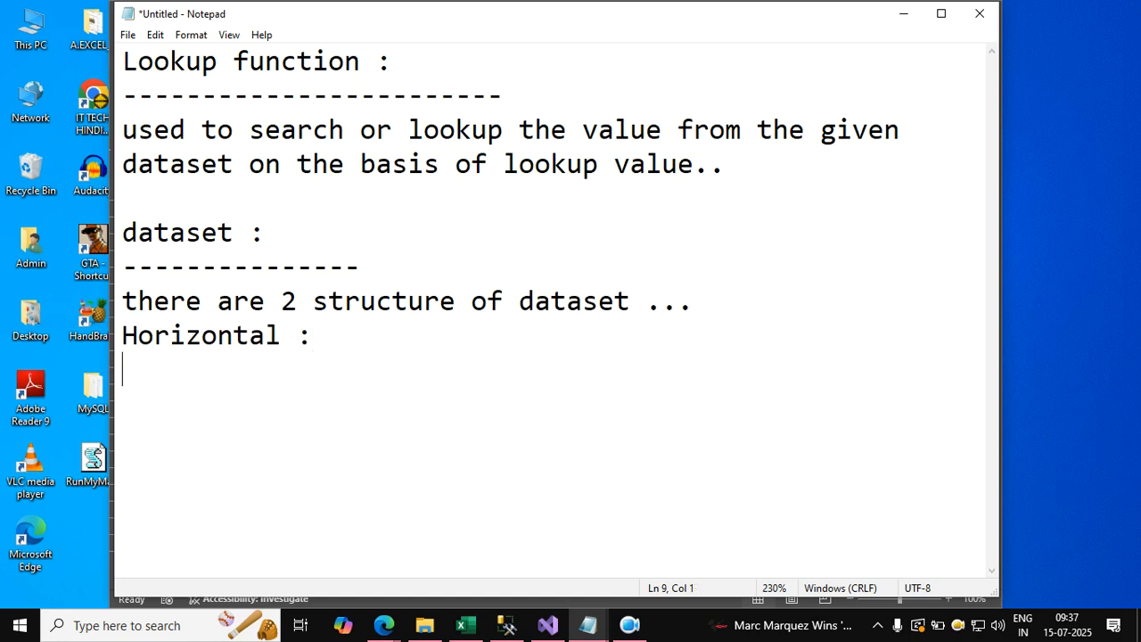
text(Vertical :)
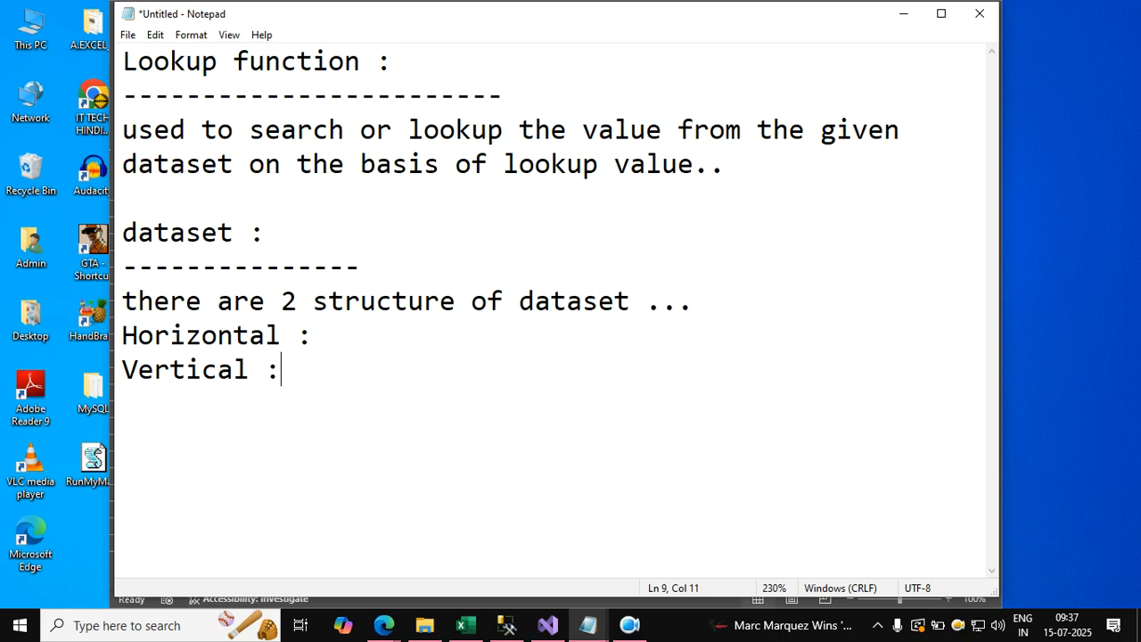
Describe the horizontal structure as "Left To Right" after its label.
key(Up)
key(End)
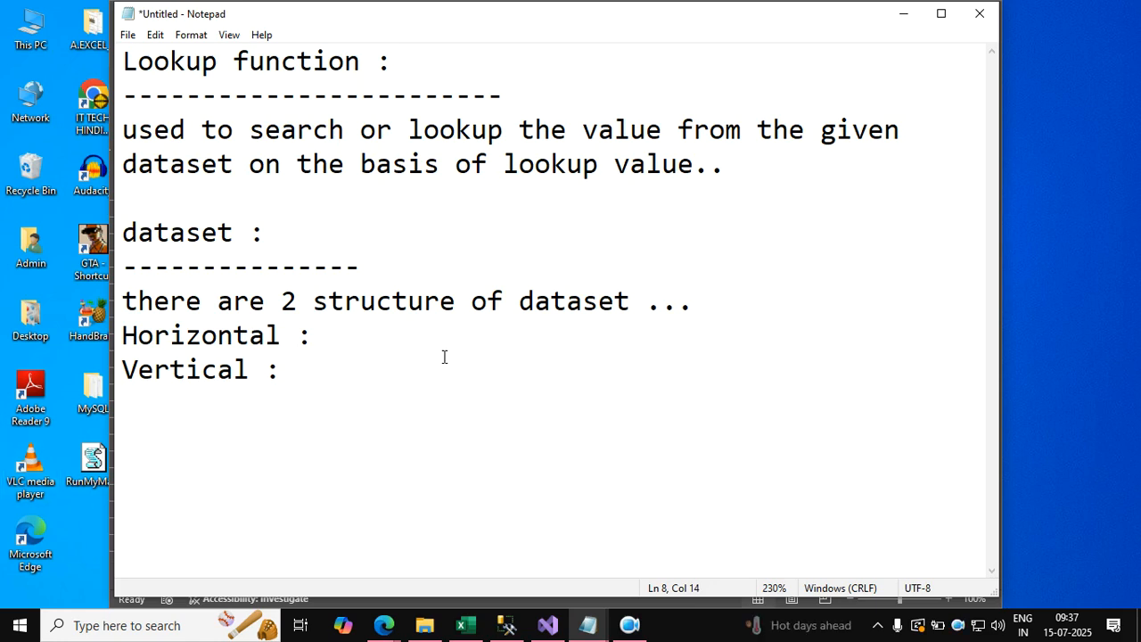
text(Left )
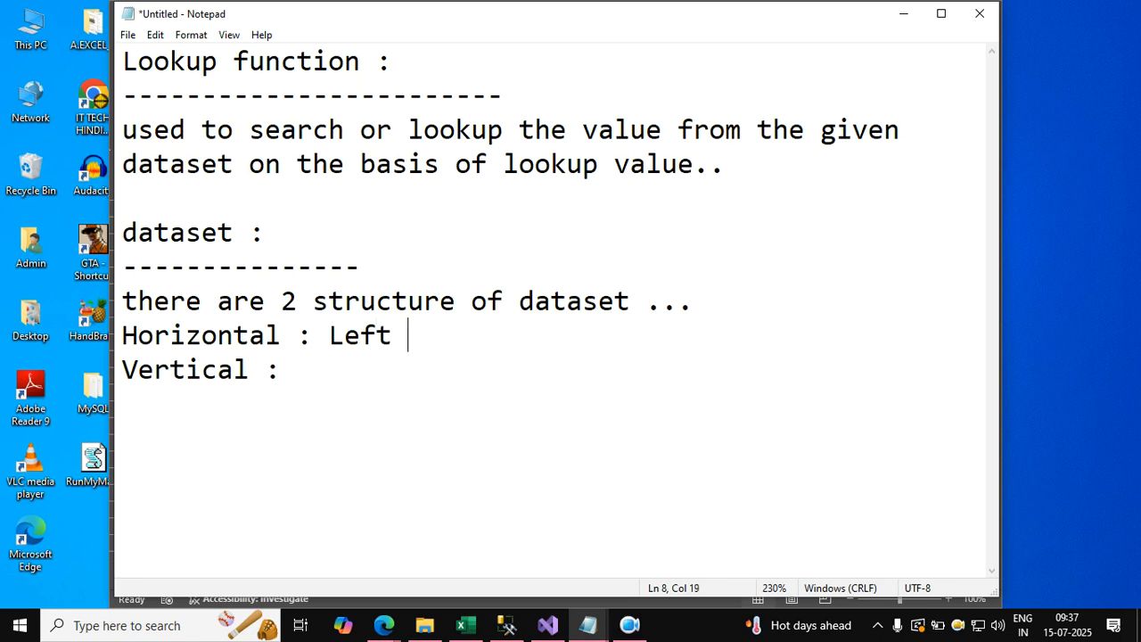
text(To Right)
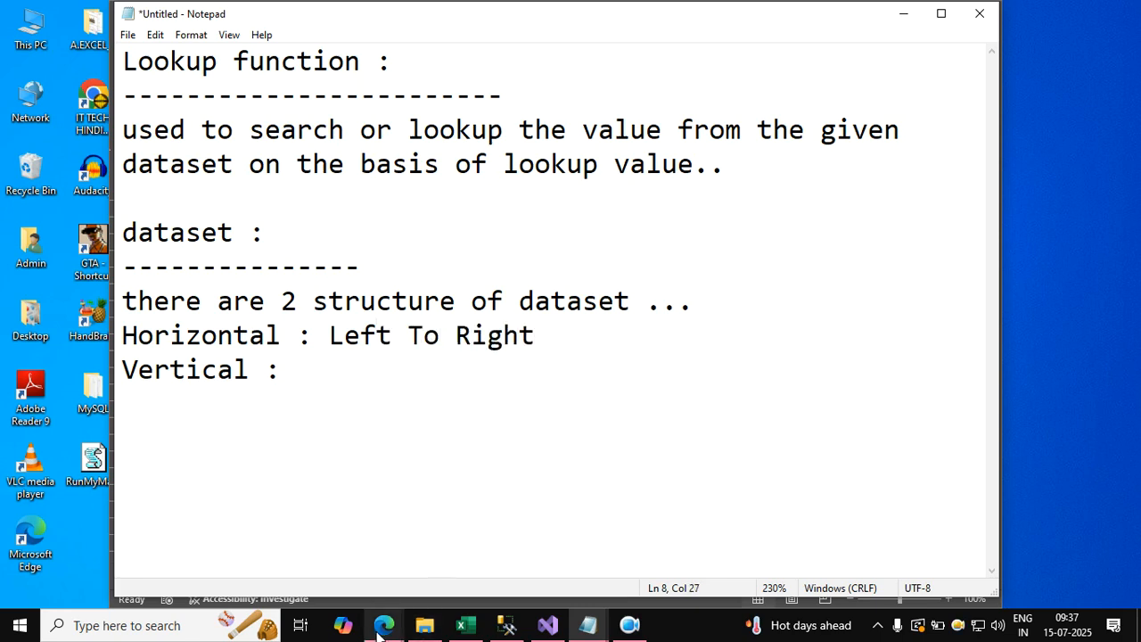
Describe the vertical structure as "Top To Bottom" after its label and start a new line below.
click(383, 627)
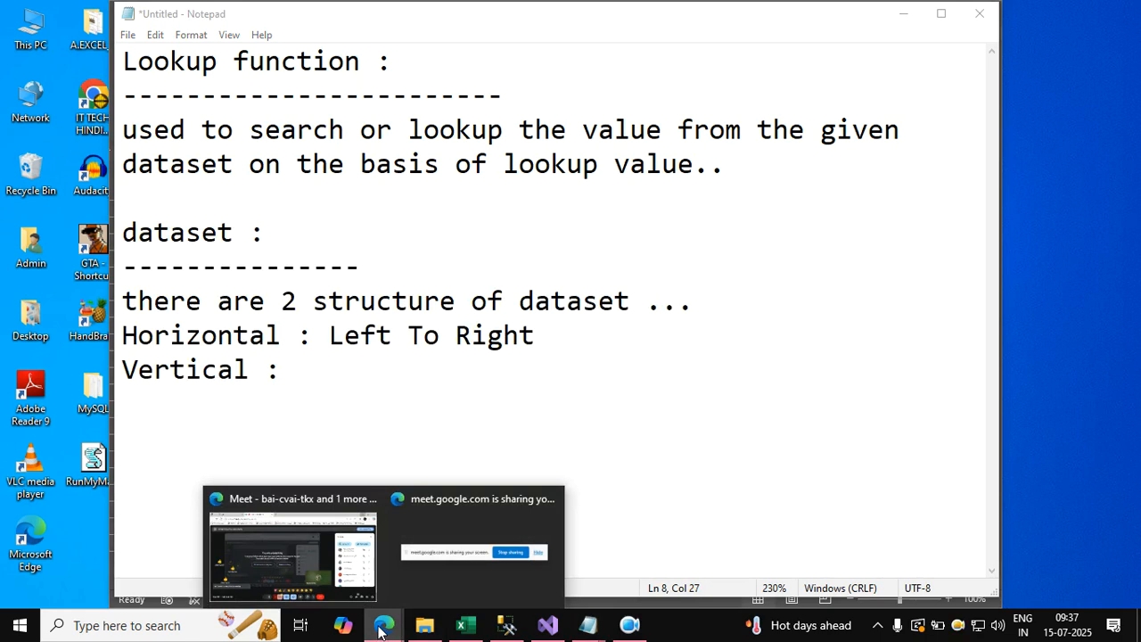
click(299, 370)
text(to)
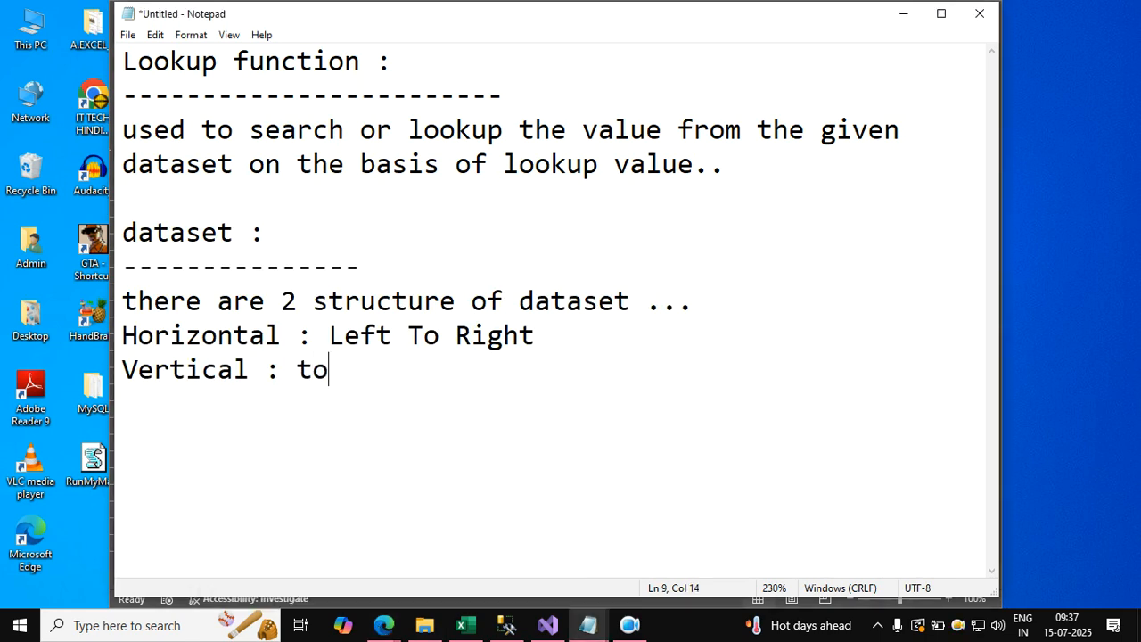
key(BackSpace)
key(BackSpace)
key(BackSpace)
text(Top To Bottom)
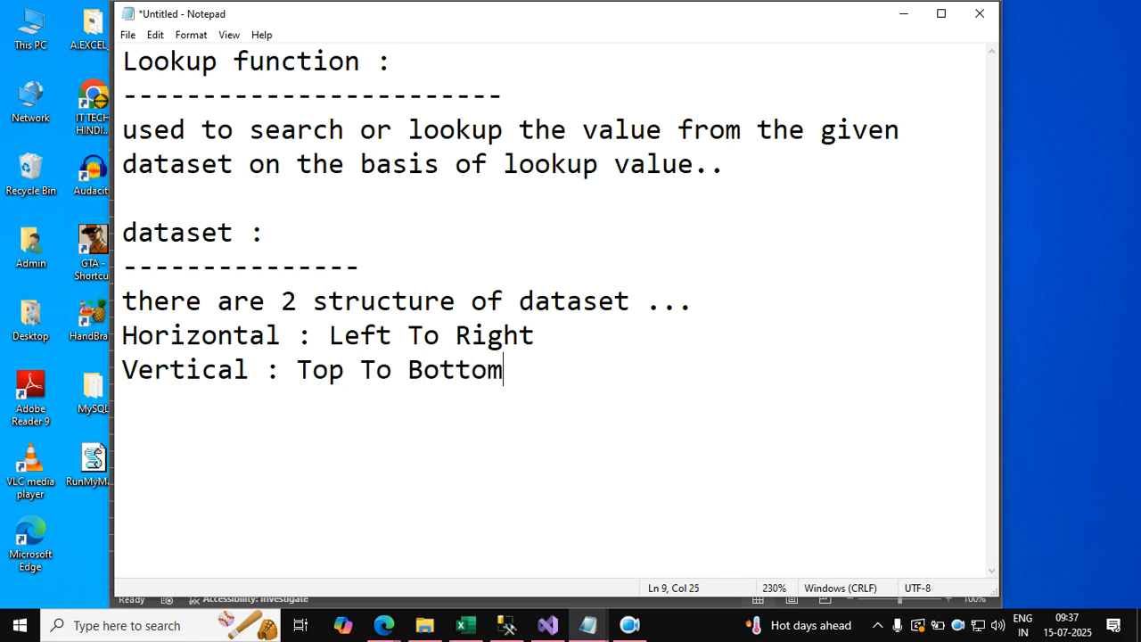
key(Return)
Switch to the vlookup3 workbook in Excel and clear the tables starting at F9 and F15 on the Horizontal vertical transpose sheet.
click(463, 624)
click(404, 475)
click(484, 347)
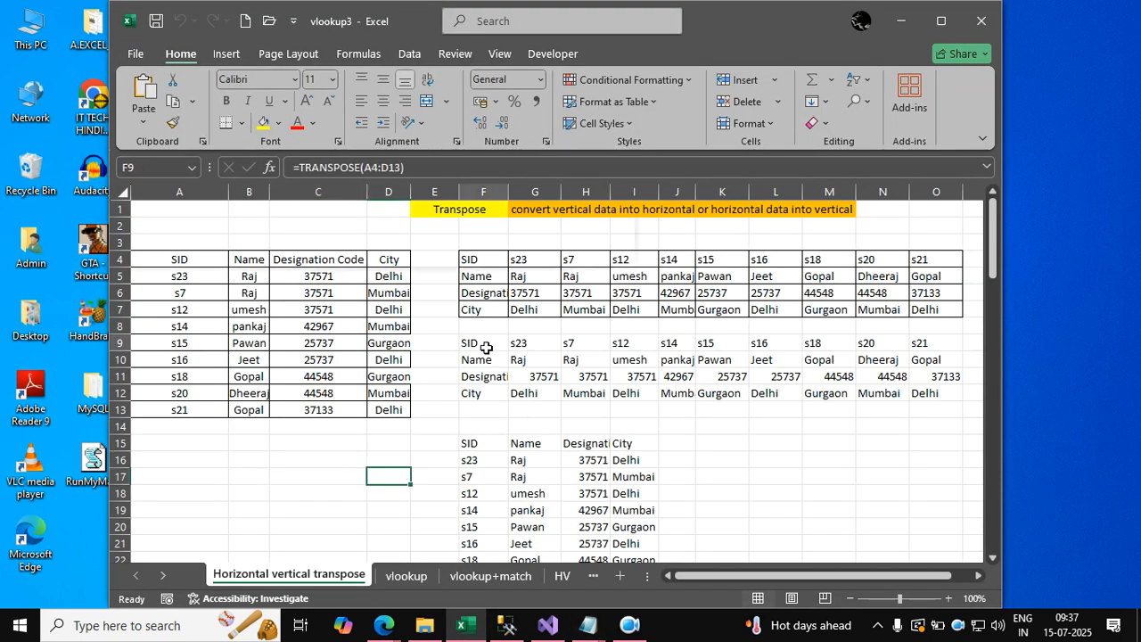
key(Delete)
click(475, 443)
key(Delete)
click(571, 414)
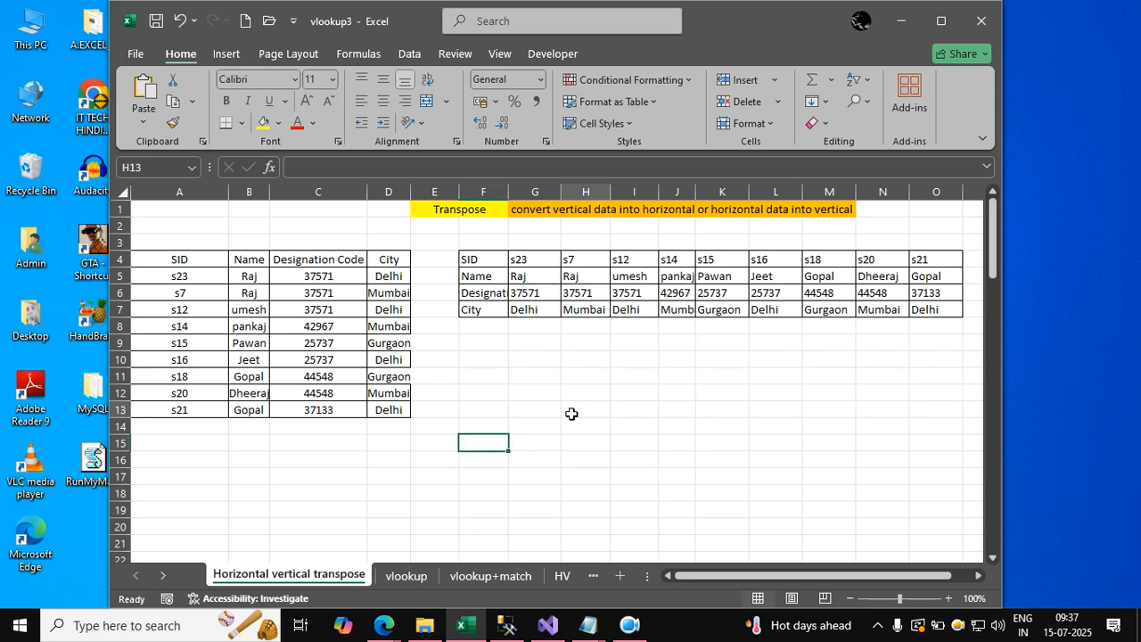
Compare the vertical table in A4:D13 with the horizontal table in F4:O7, examining how their records and designation codes are laid out.
drag(176, 260, 397, 410)
click(210, 283)
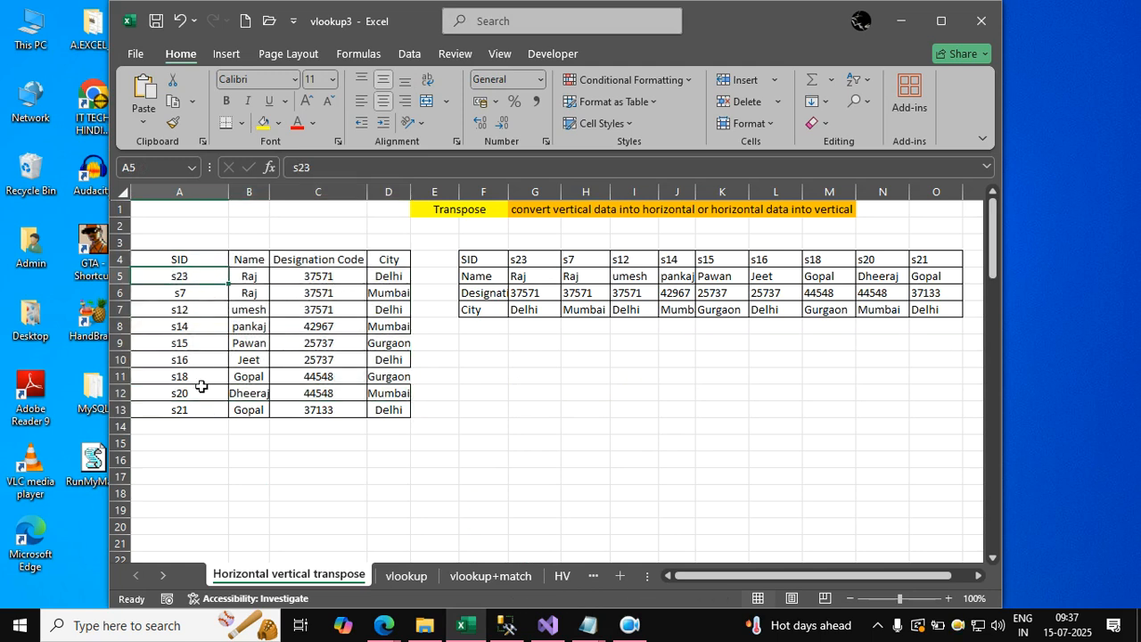
click(307, 389)
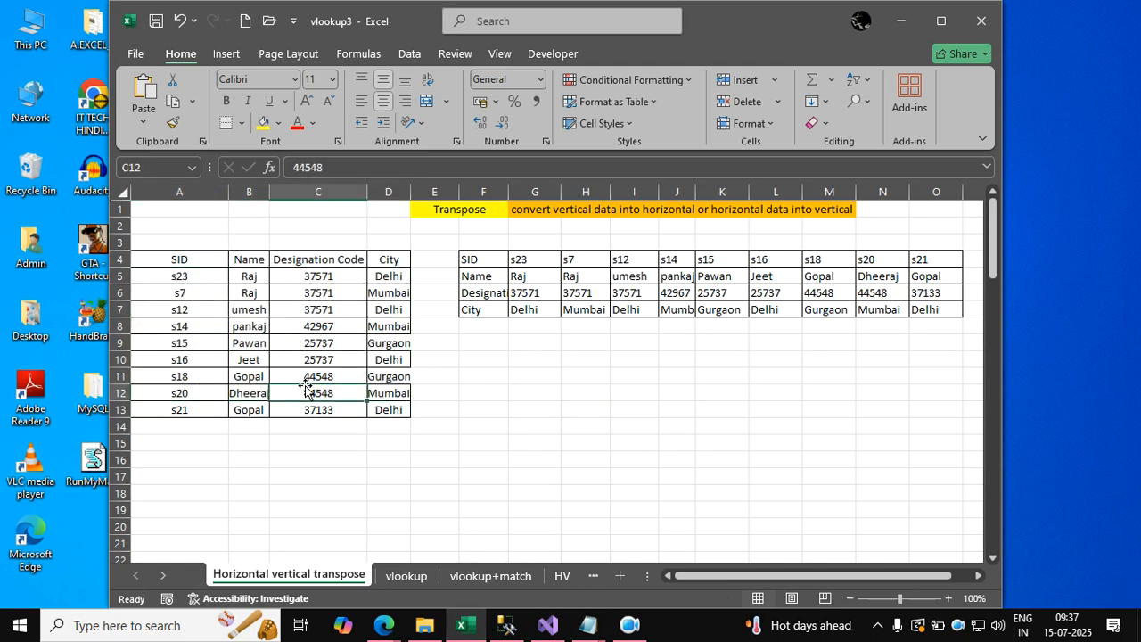
click(305, 357)
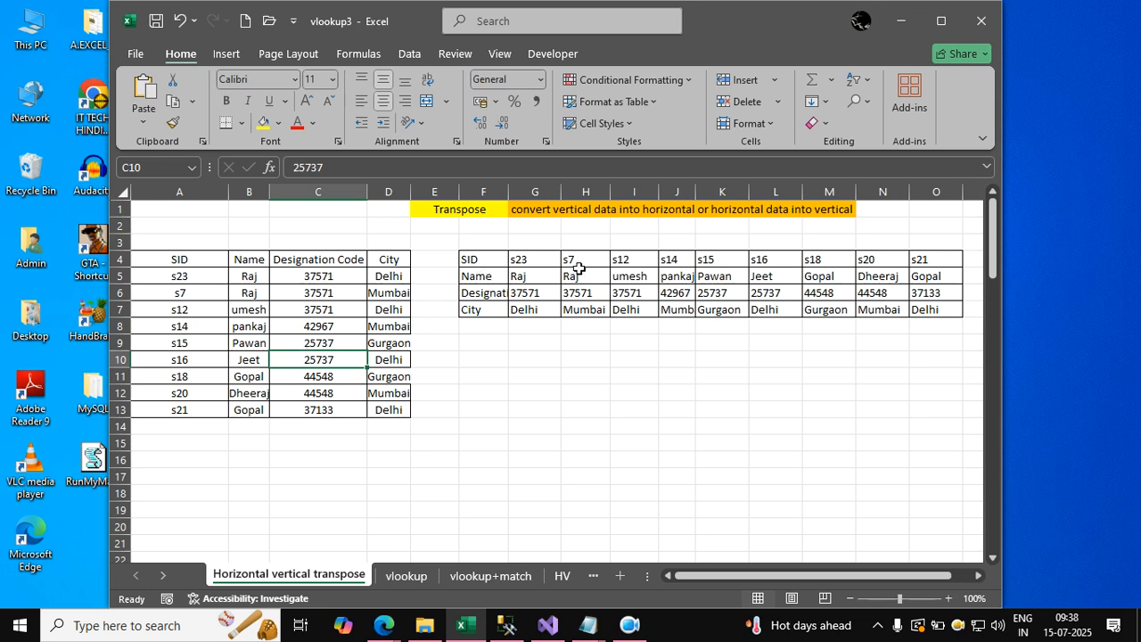
click(190, 308)
click(529, 294)
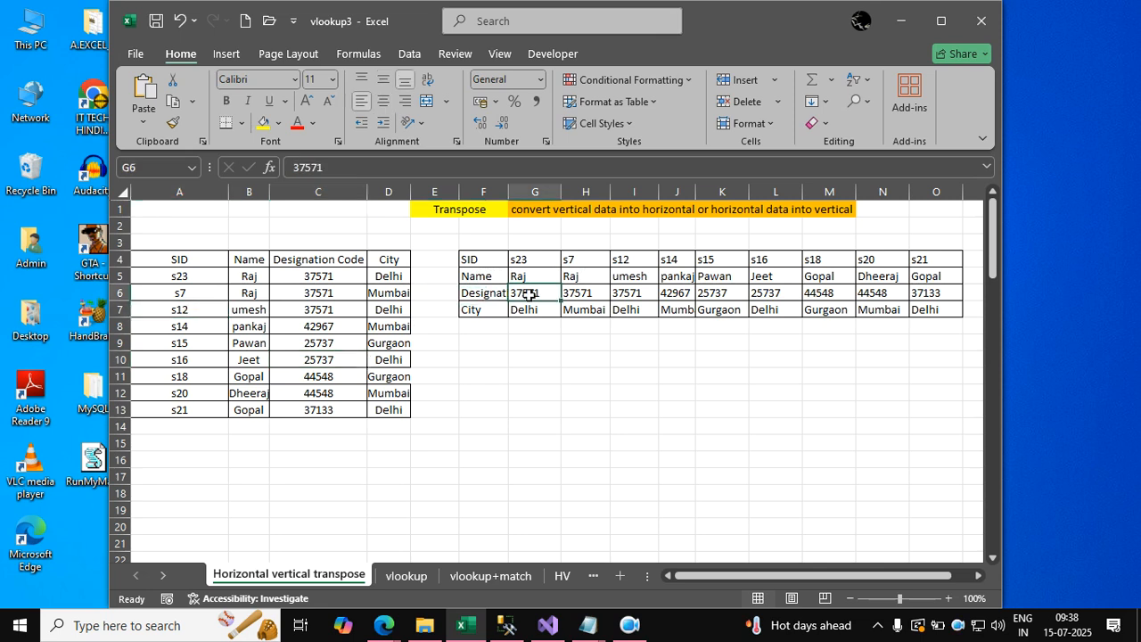
click(251, 327)
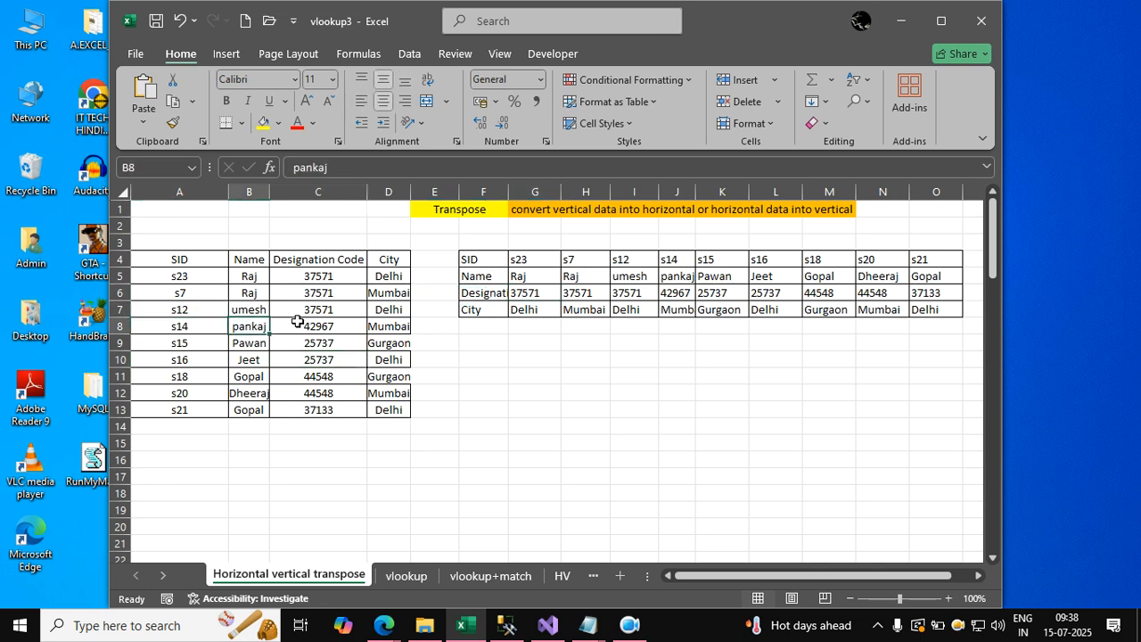
click(646, 292)
drag(317, 293, 306, 403)
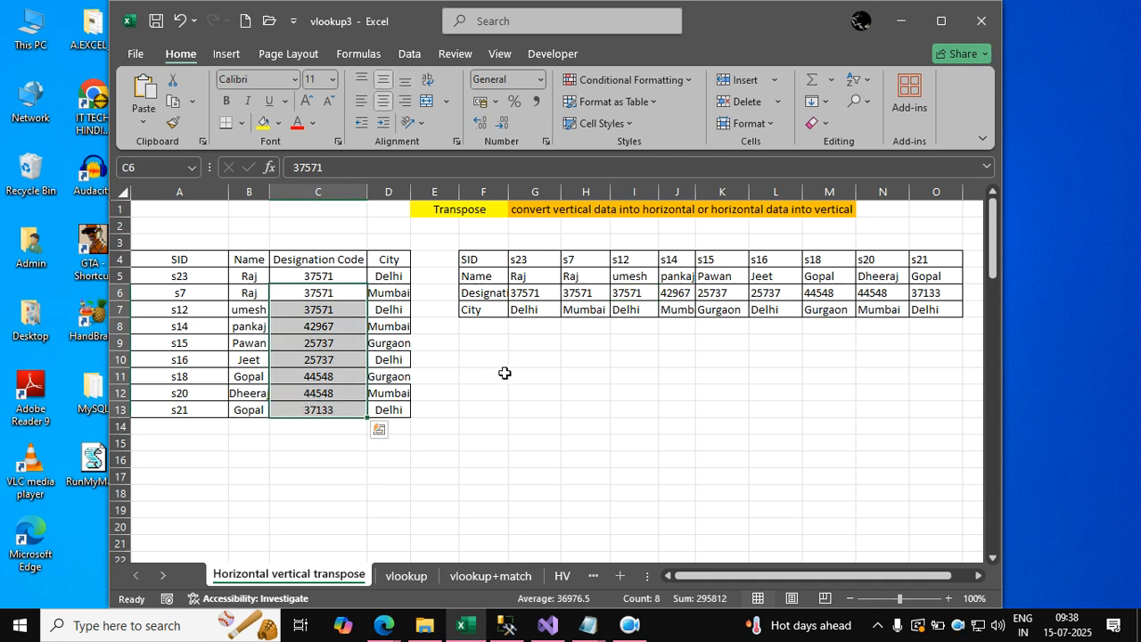
drag(558, 293, 753, 294)
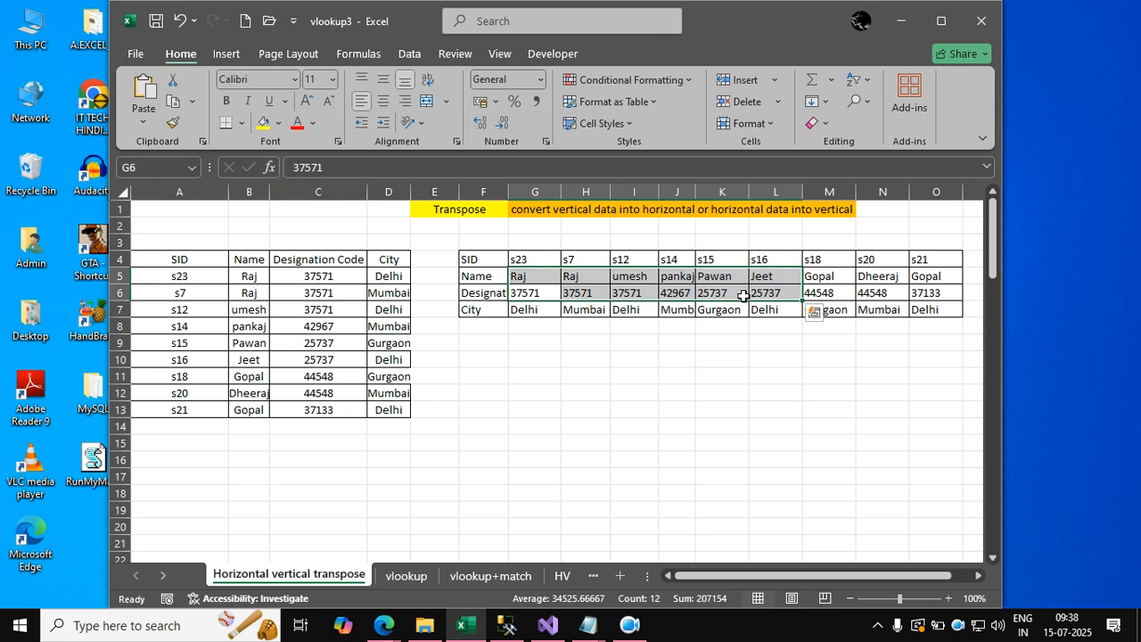
Switch to the untitled Notepad notes and add a "dataset :" label below the vertical structure line, separated by a blank line.
click(676, 346)
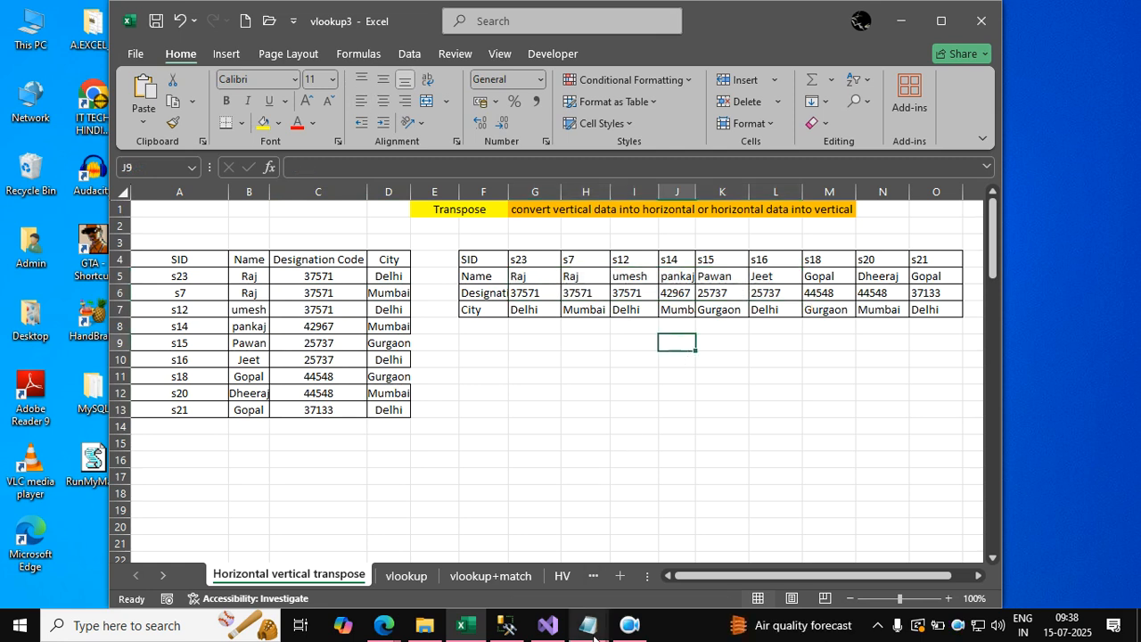
mouse_move(588, 624)
click(660, 535)
click(560, 385)
key(Return)
key(Return)
text(dataset : )
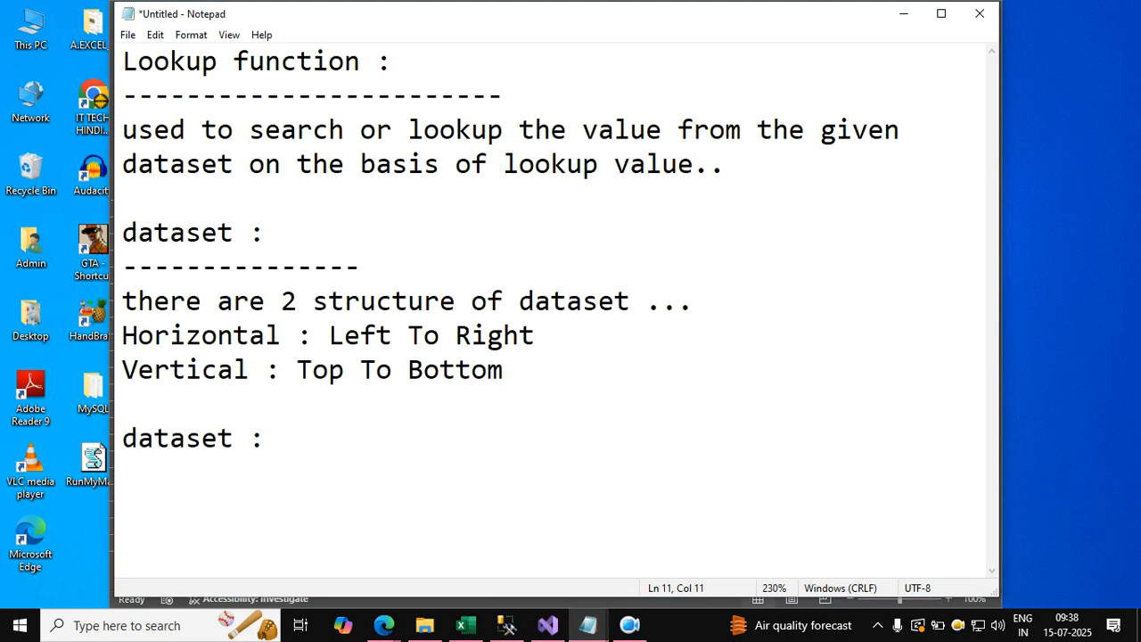
text(it is the combination)
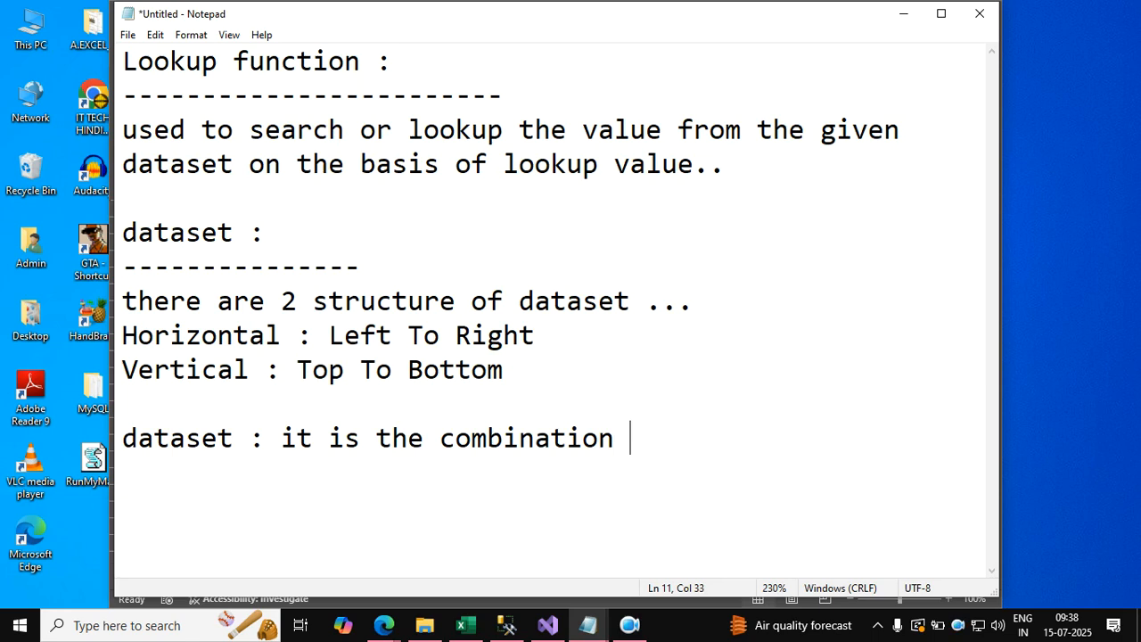
text(  of data)
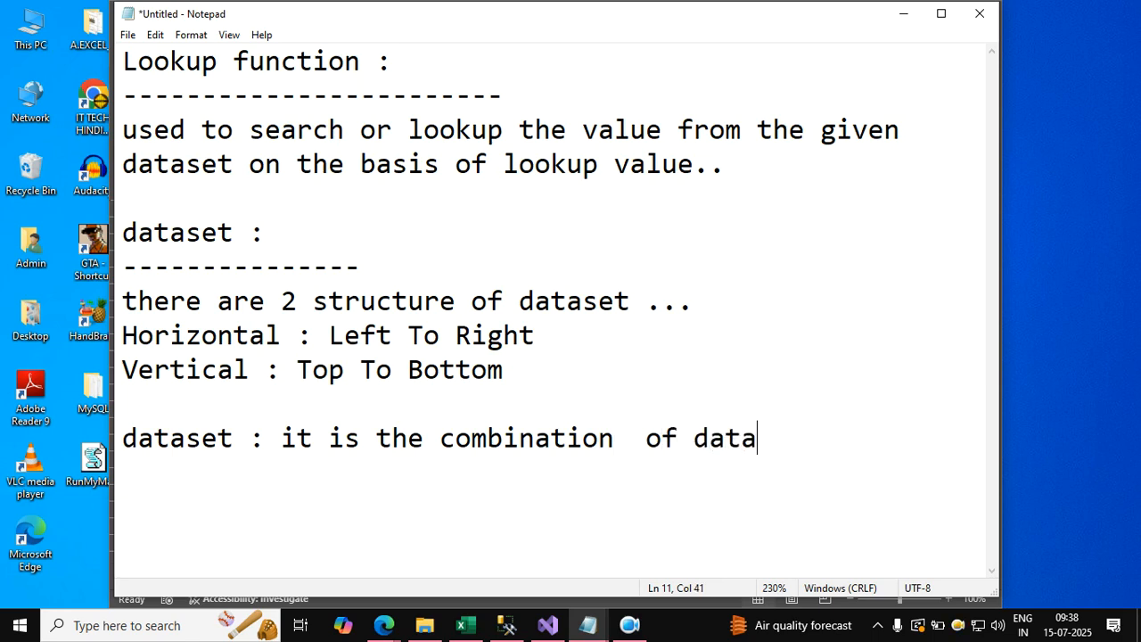
text(heading + da)
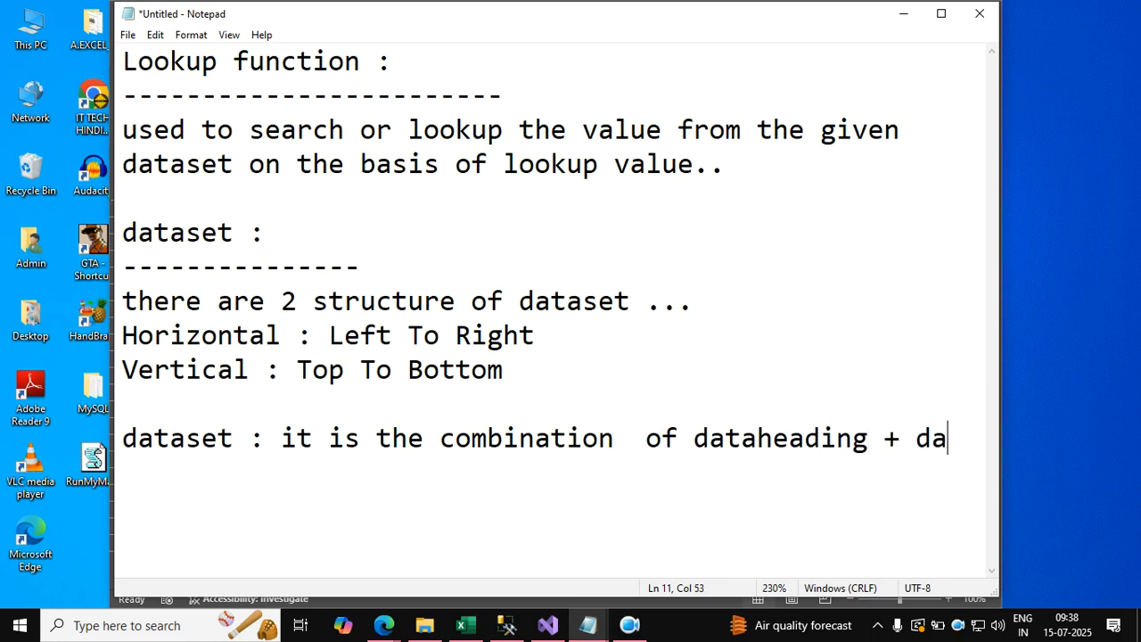
text(tavalue..)
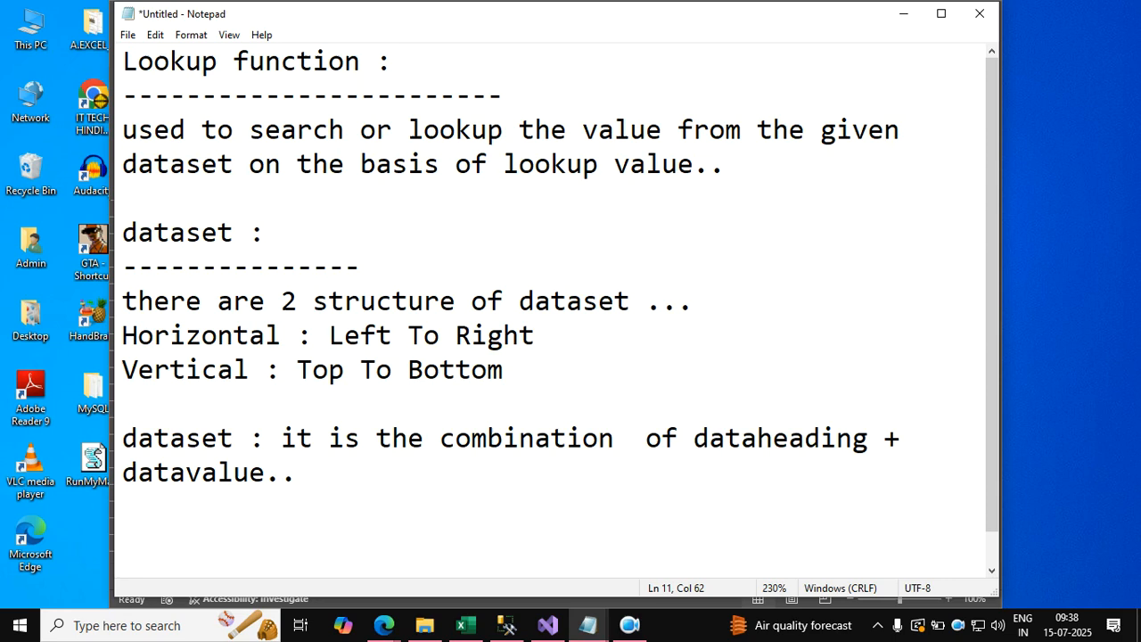
Define the dataset as "it is the combination of dataheading + datavalue.." and leave a blank line below.
key(Return)
key(Return)
scroll(549, 432, down, 1)
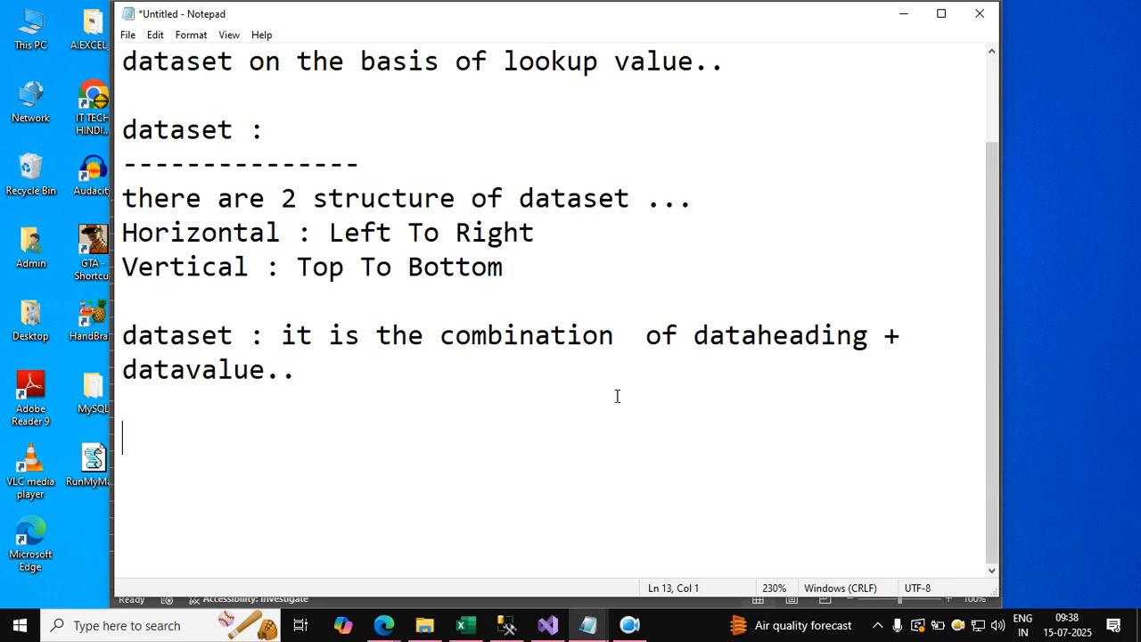
Switch to the vlookup3 workbook in Excel, clear the vertical table's headings in A4:D4, and undo the deletion.
click(900, 18)
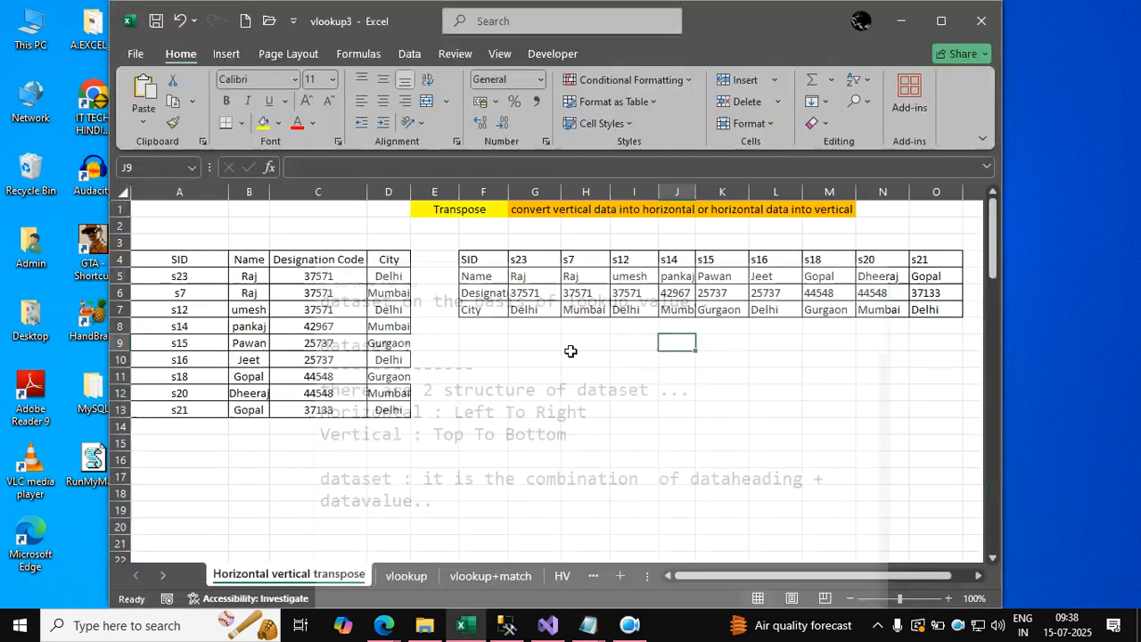
click(501, 388)
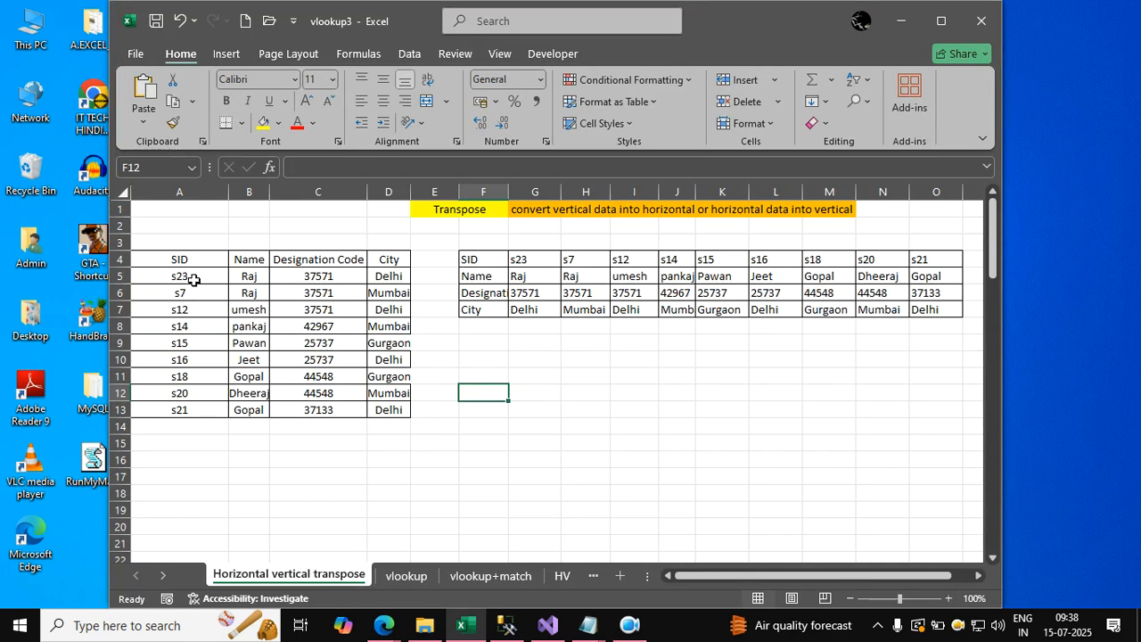
drag(184, 259, 386, 260)
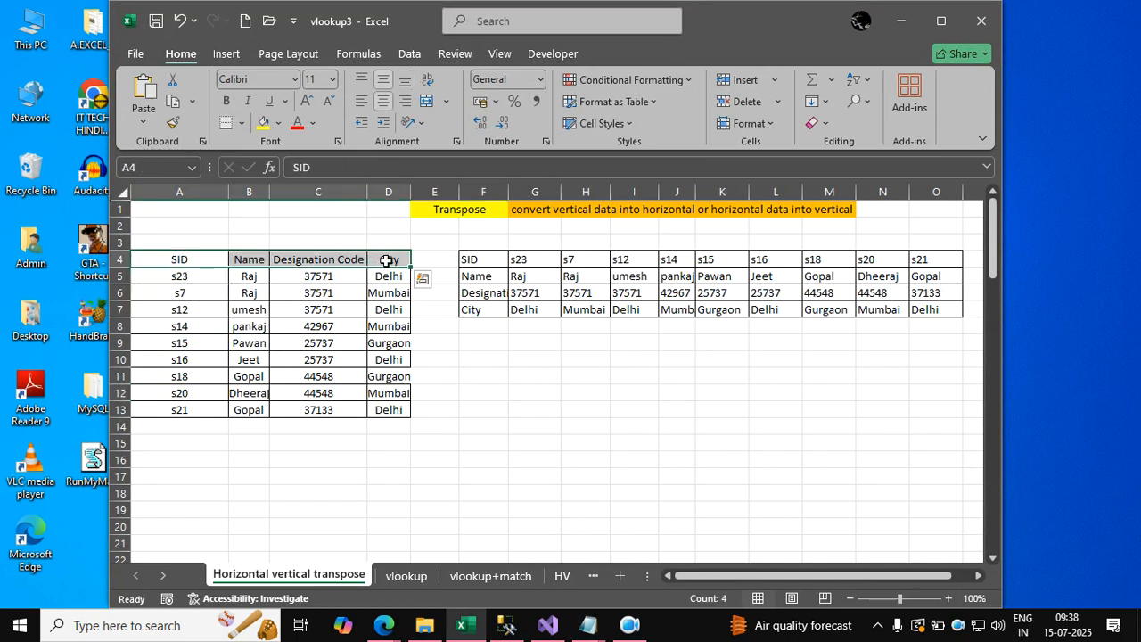
key(Delete)
click(328, 342)
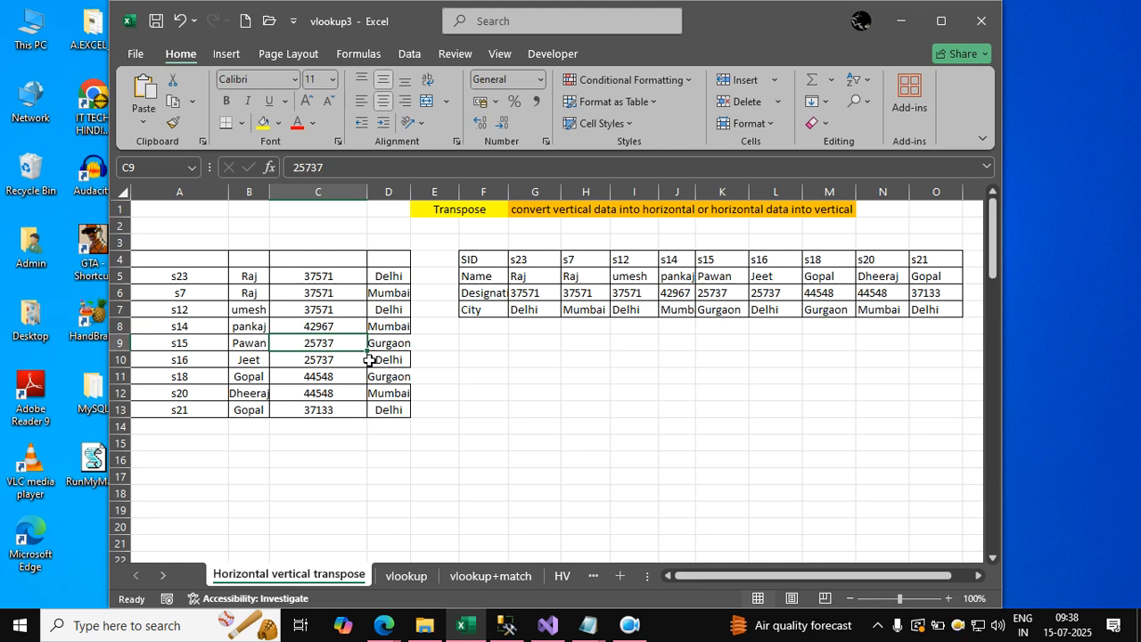
key(ctrl+z)
click(366, 360)
Clear the vertical table's data values in A5:D13, keeping its headings, and undo the deletion.
drag(210, 277, 383, 411)
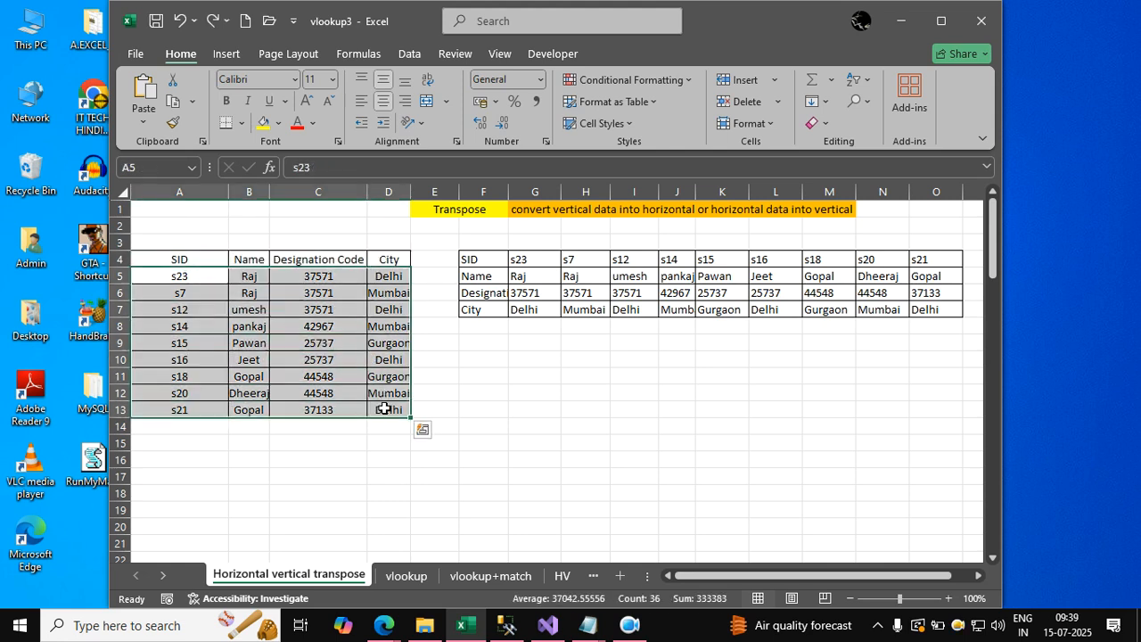
key(Delete)
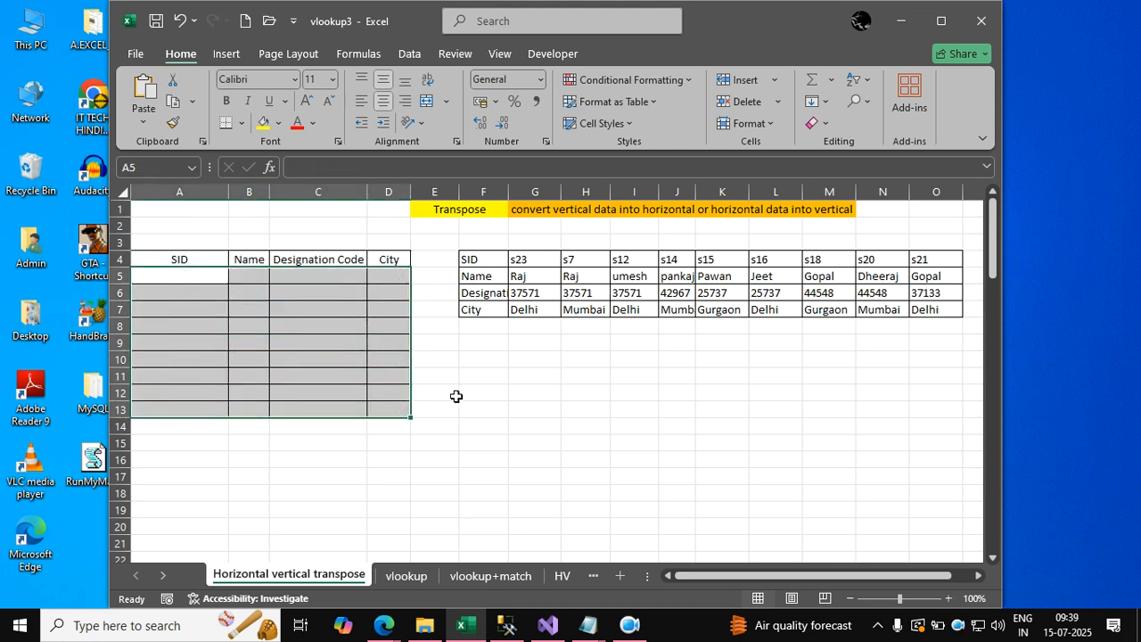
click(456, 396)
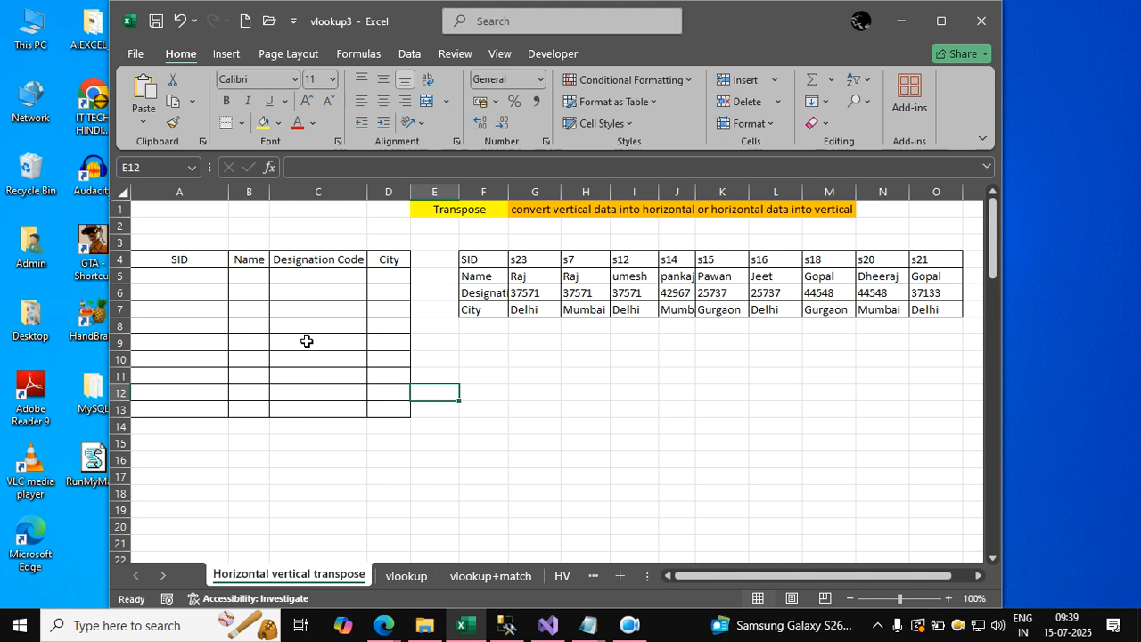
click(192, 282)
key(ctrl+z)
click(314, 360)
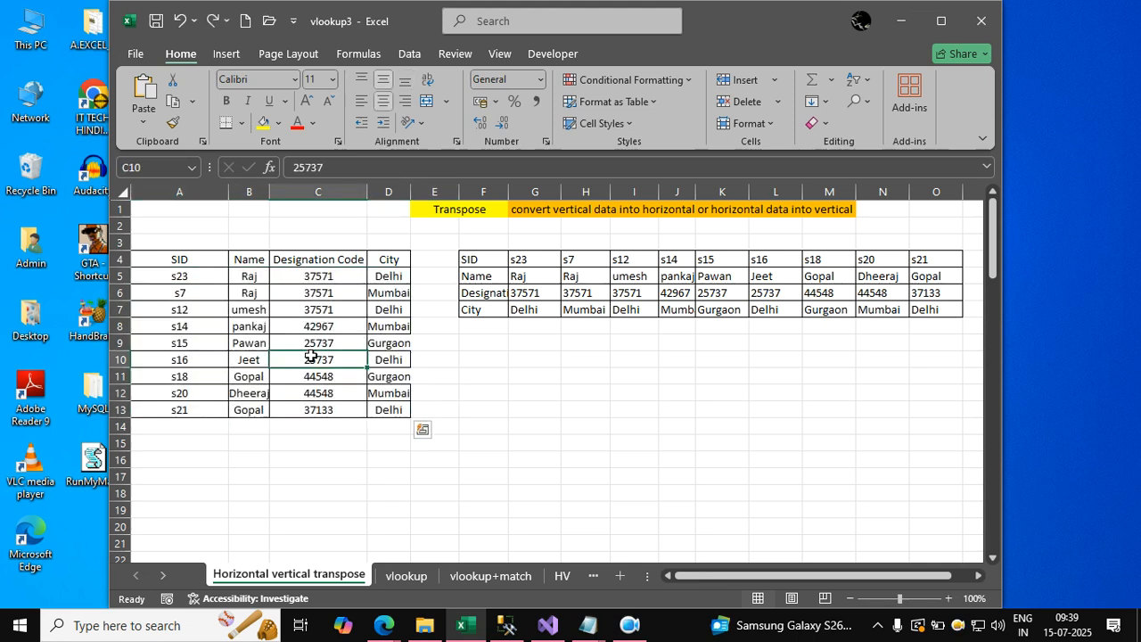
Switch to the untitled Notepad notes and add a long dashed separator line below the dataset definition.
mouse_move(593, 633)
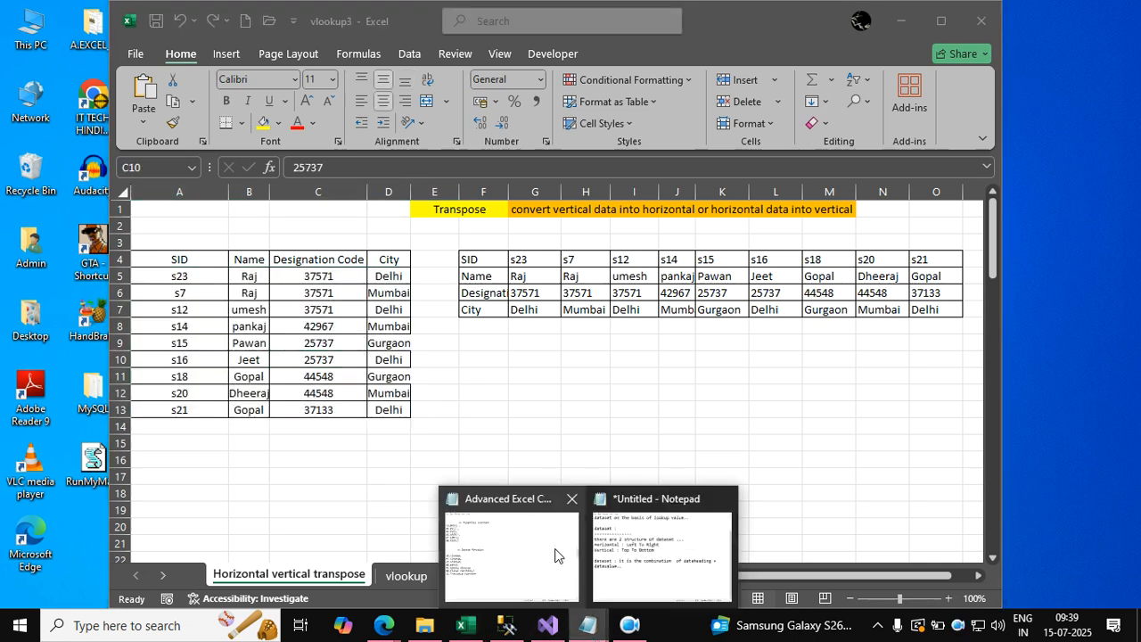
click(615, 553)
text(---------------------------------)
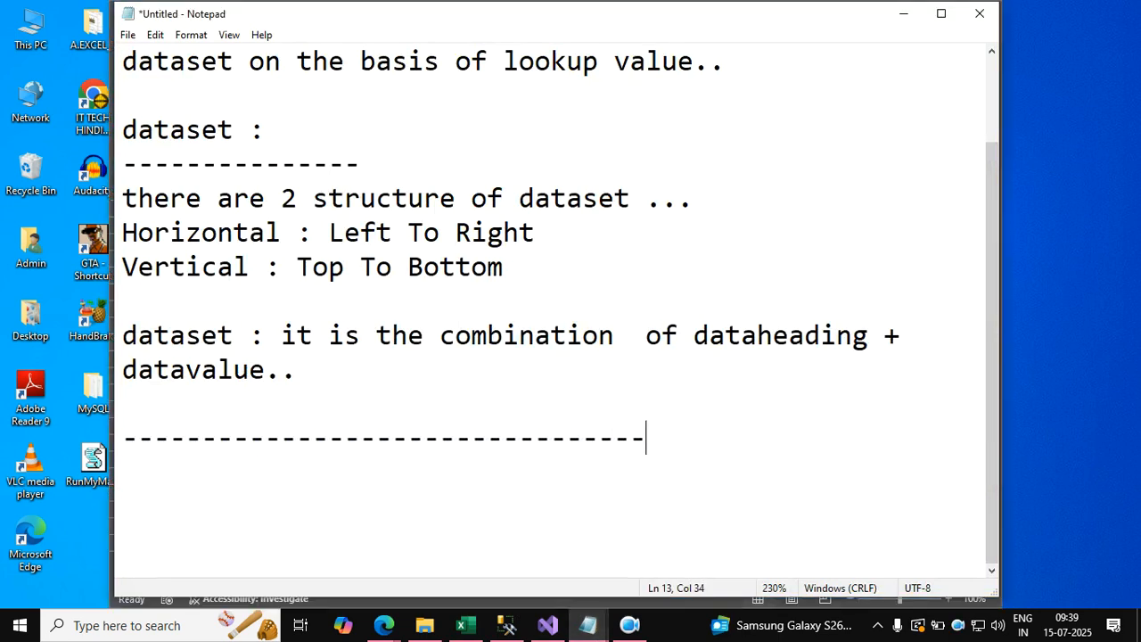
key(Return)
key(Return)
scroll(269, 422, down, 4)
scroll(268, 421, down, 1)
click(257, 438)
Add a "Transpose :" heading below the separator, underline it with dashes, and insert blank lines beneath.
text(Tra)
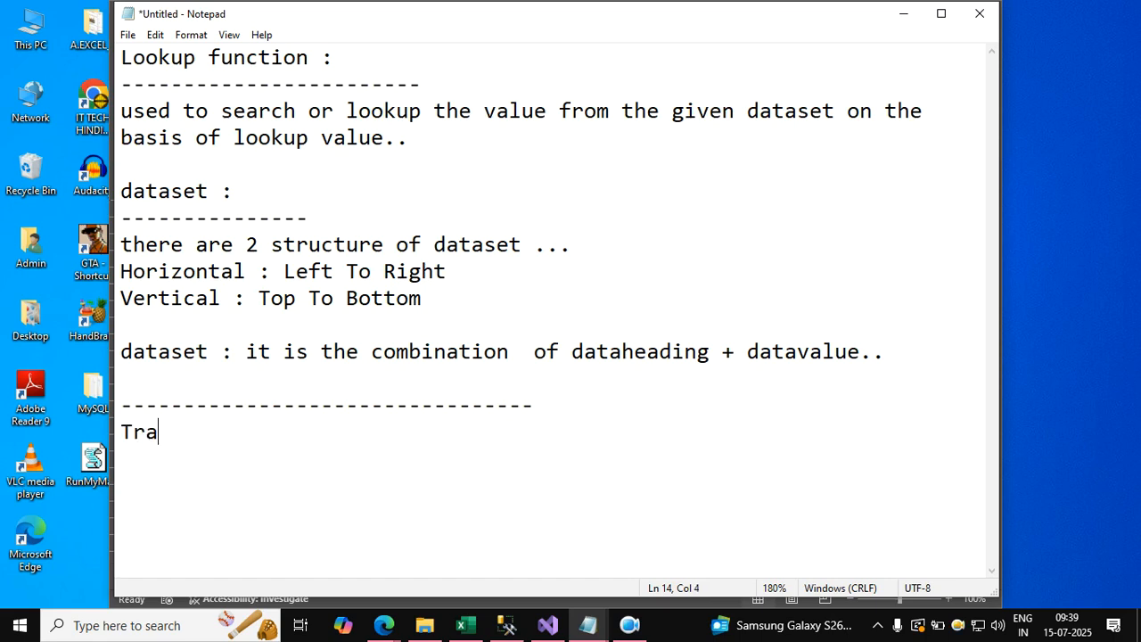
text(nspose :)
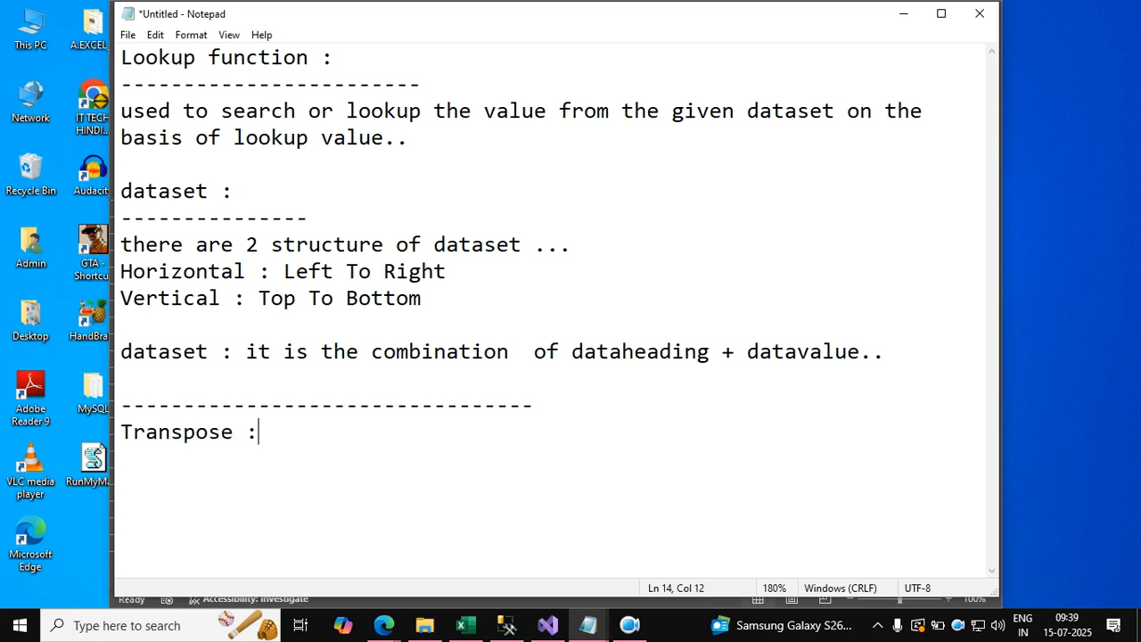
key(Return)
text(---------------)
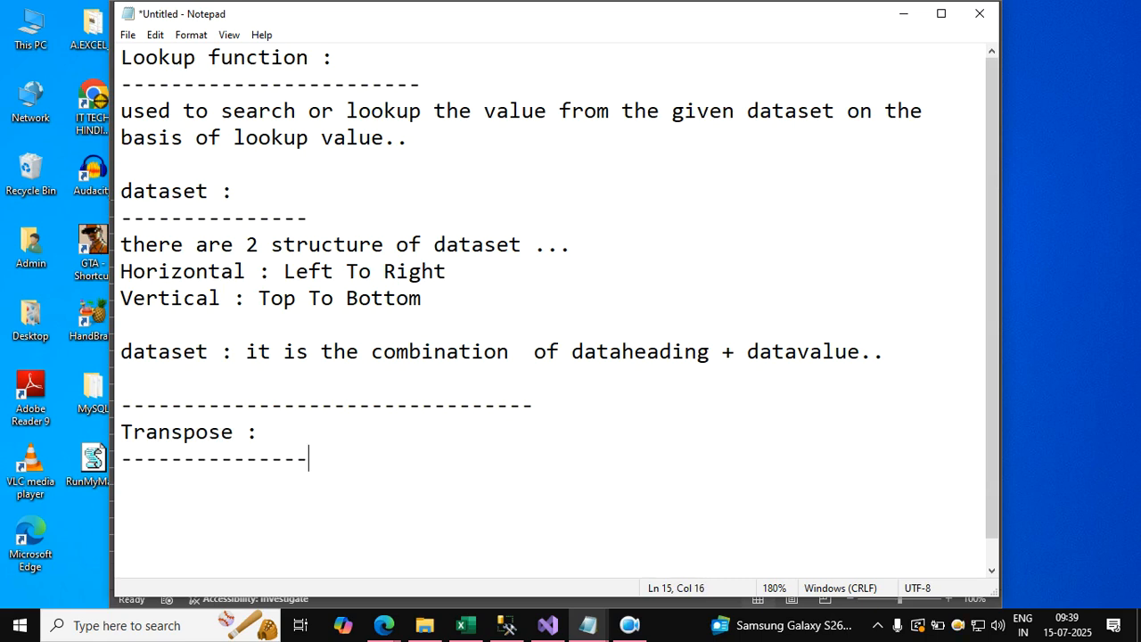
key(Return)
scroll(255, 445, down, 1)
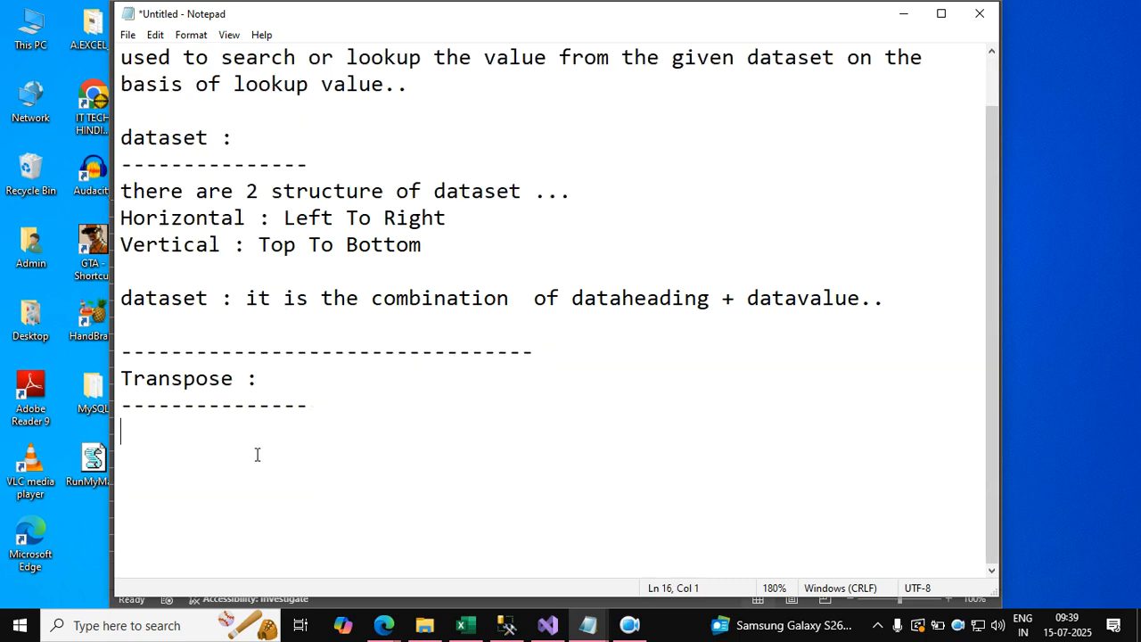
key(Return)
key(Return)
key(Return)
key(Return)
key(Return)
key(Return)
key(Return)
key(Return)
key(Return)
key(Return)
key(Return)
key(Return)
key(Return)
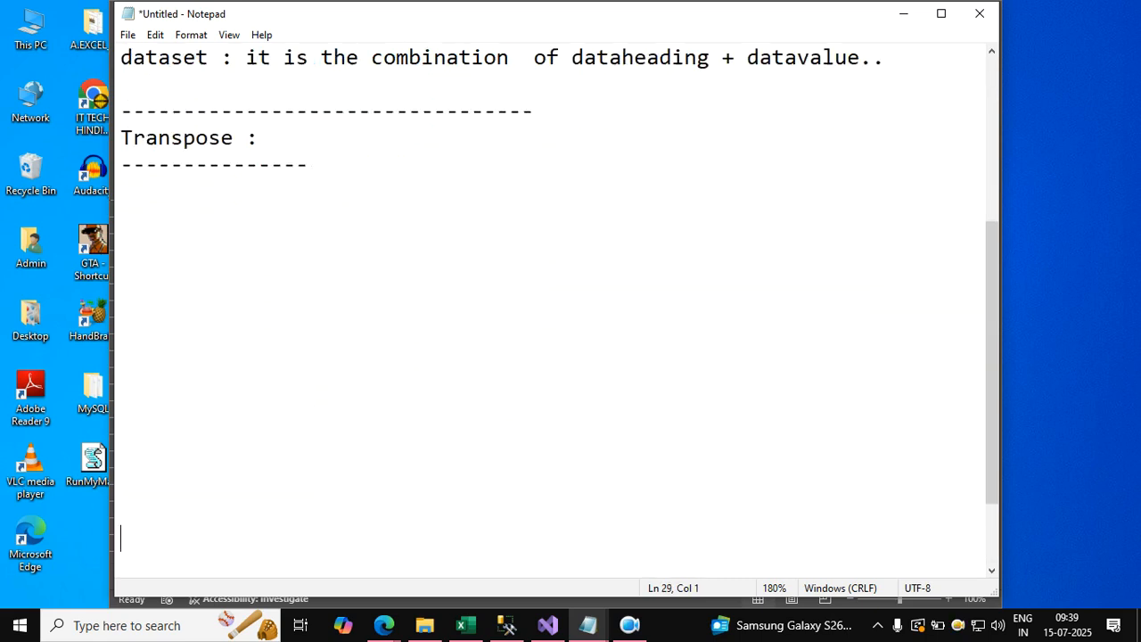
Describe Transpose under its heading as "convert the position of dataset means H->V or V->H".
click(224, 200)
text(convert the pos)
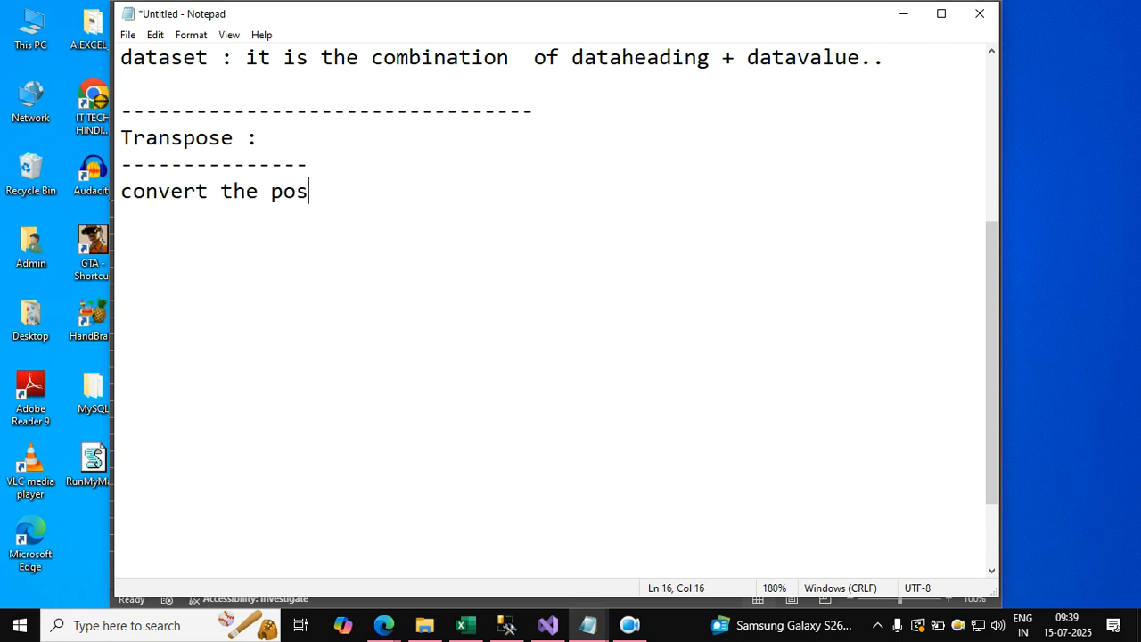
text(ition of datas)
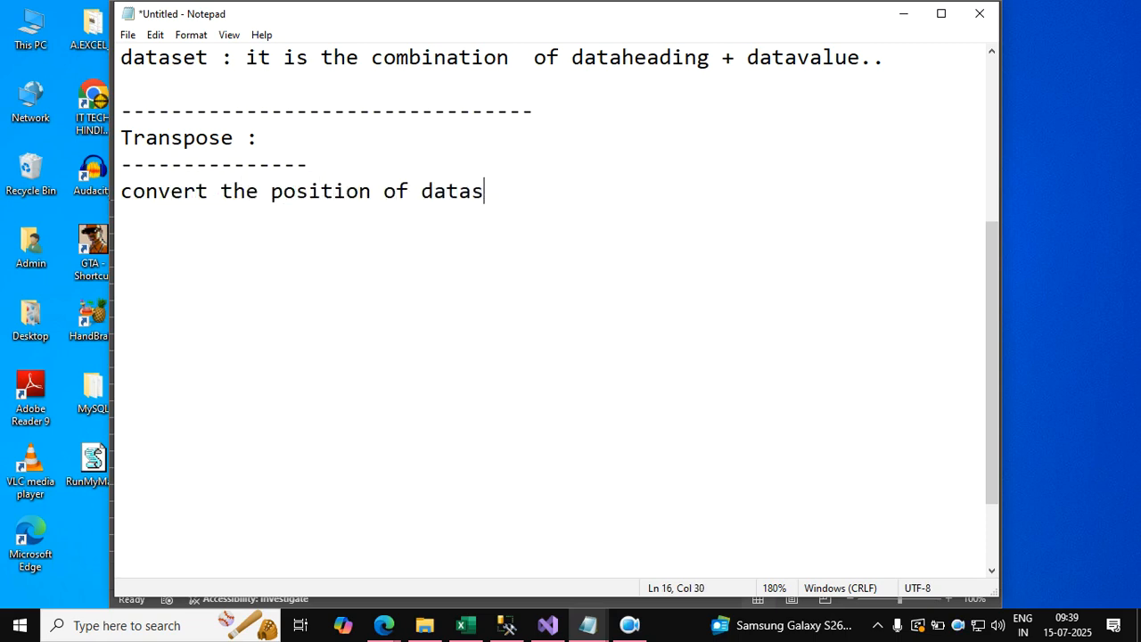
text(et means H->T)
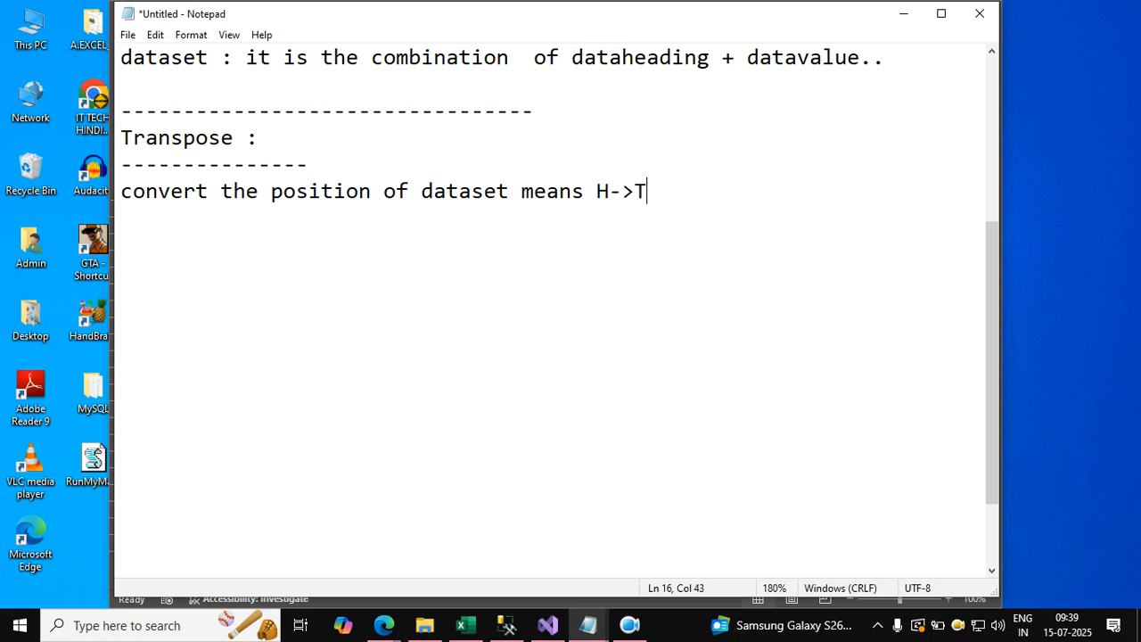
key(BackSpace)
text(V or V-H)
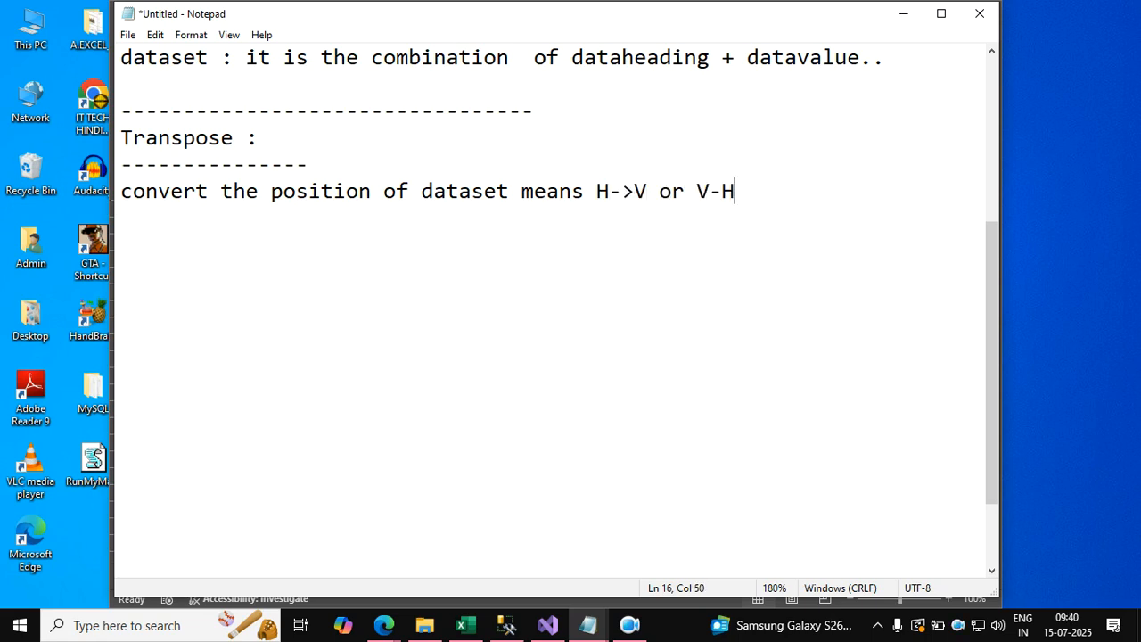
key(BackSpace)
key(BackSpace)
text(>)
key(BackSpace)
text(->H)
key(Return)
key(Return)
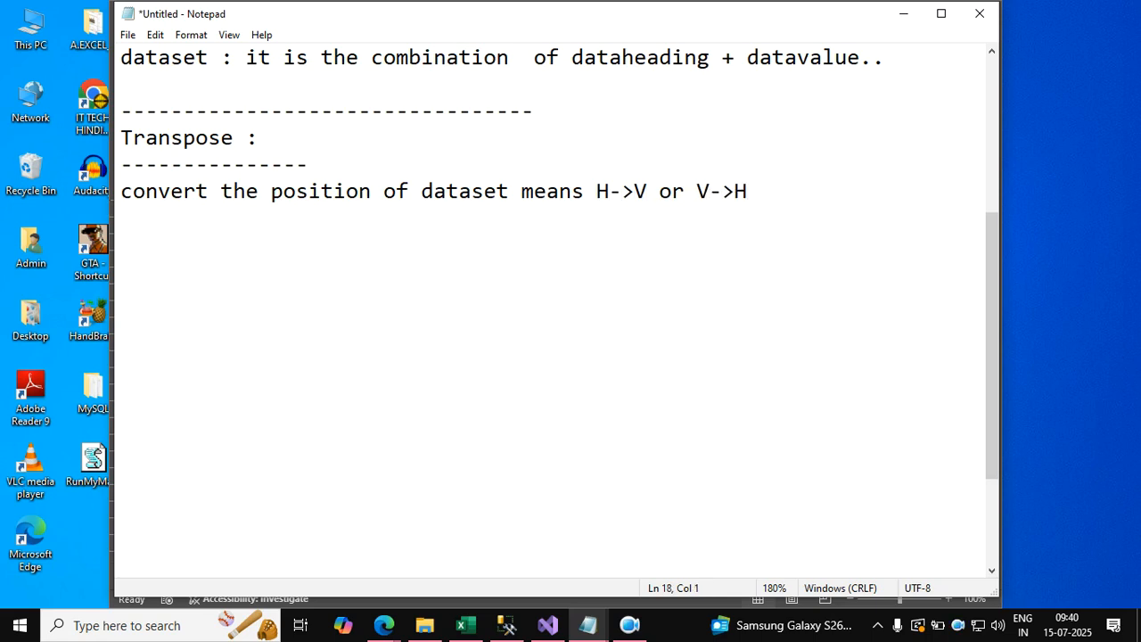
Write the function syntax "=transpose(Dataset )" below the Transpose description and start a new line.
text(=transpose)
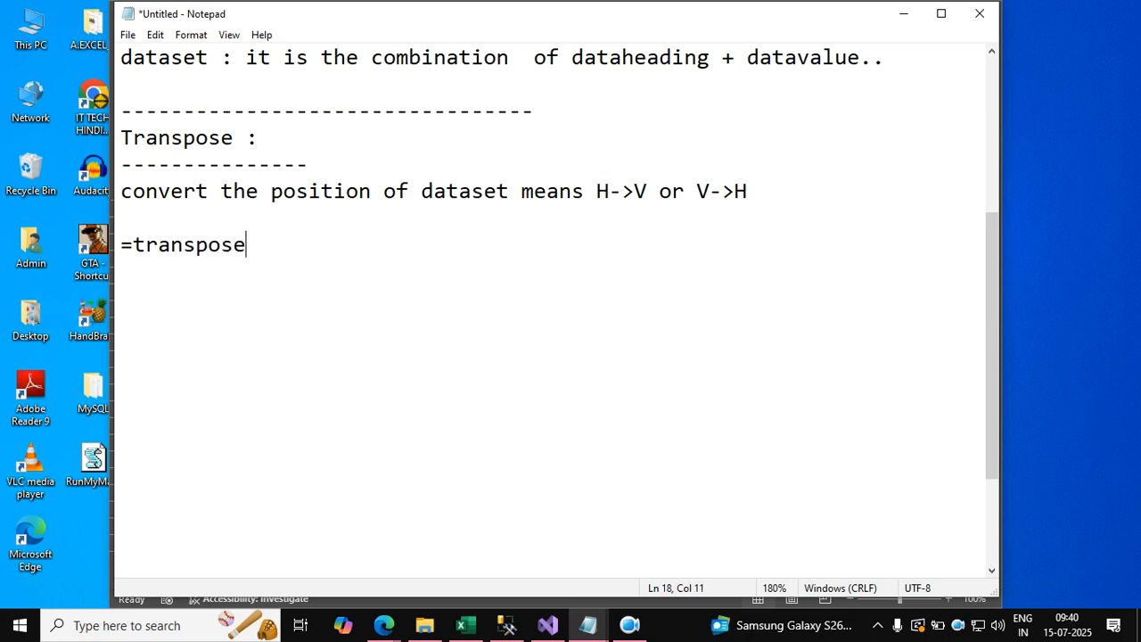
text((Dataset ))
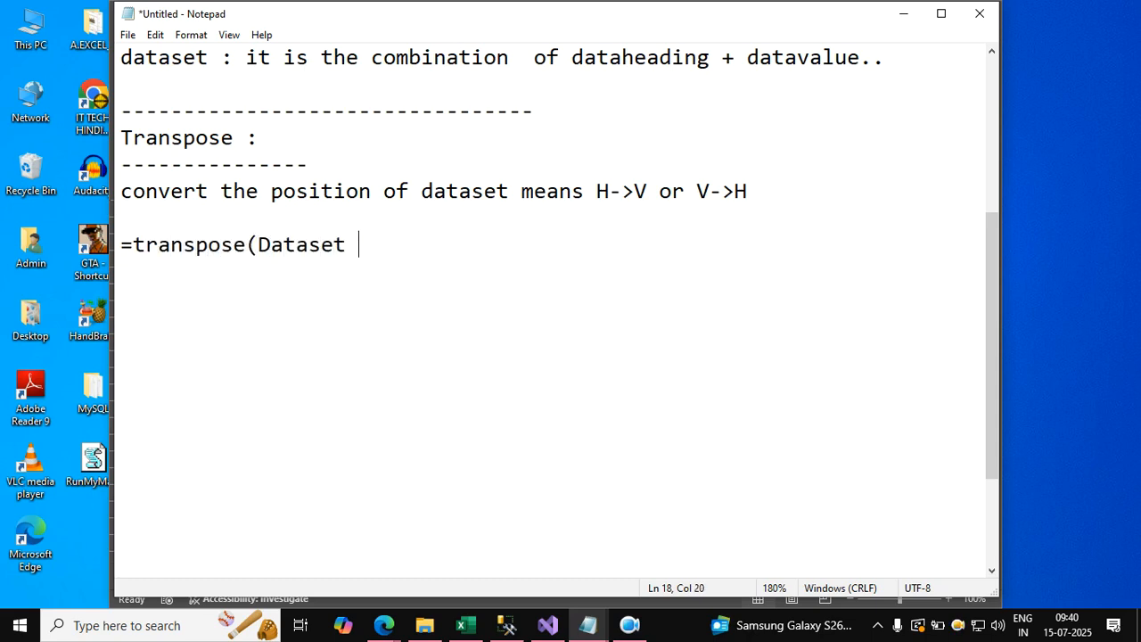
key(Return)
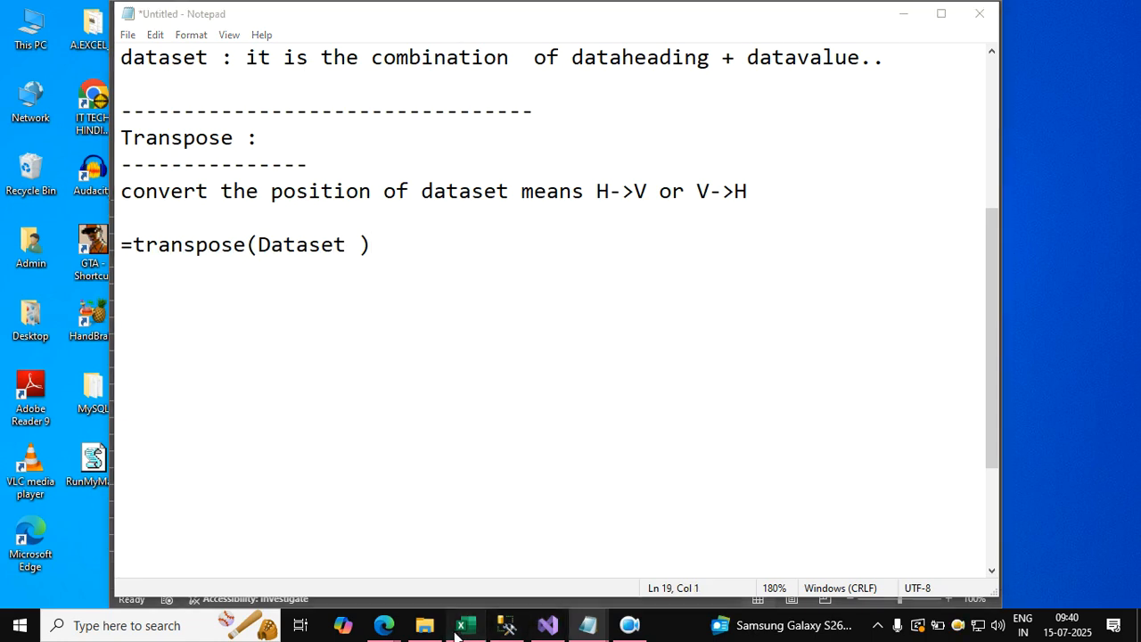
Switch to the vlookup3 workbook and enter a TRANSPOSE formula in F10 that converts the vertical table A4:D13.
click(456, 629)
click(212, 298)
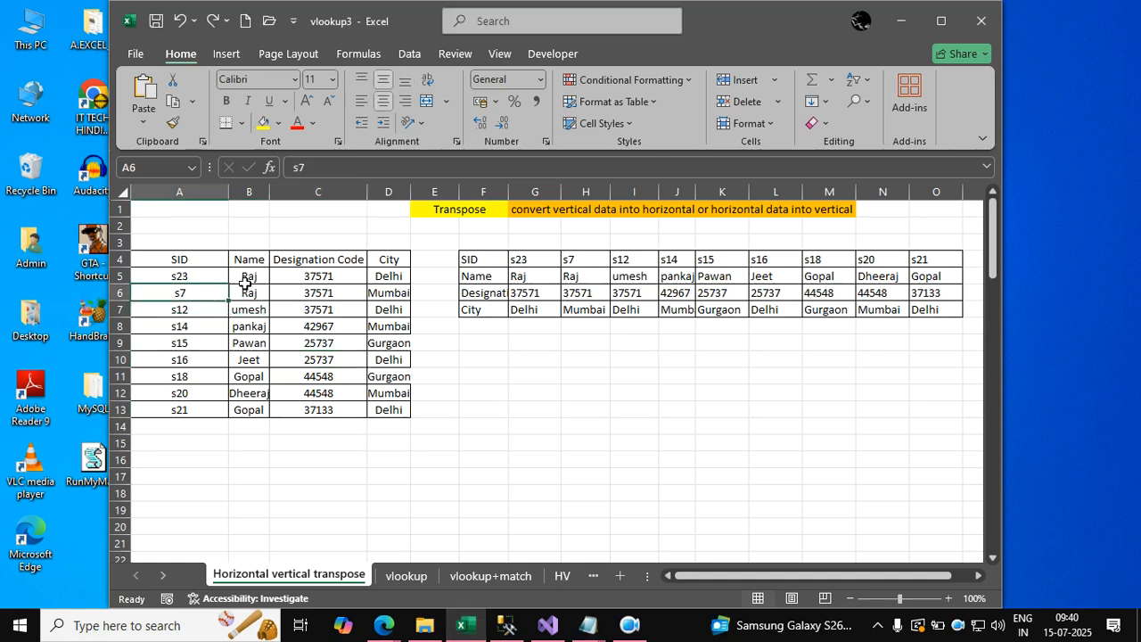
click(483, 358)
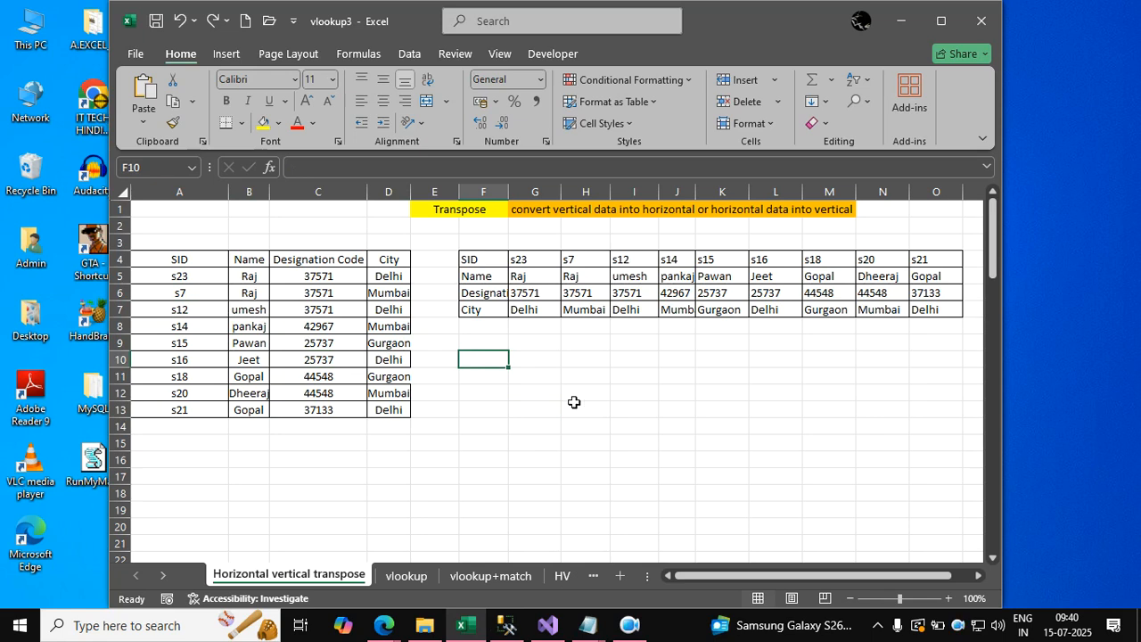
text(=)
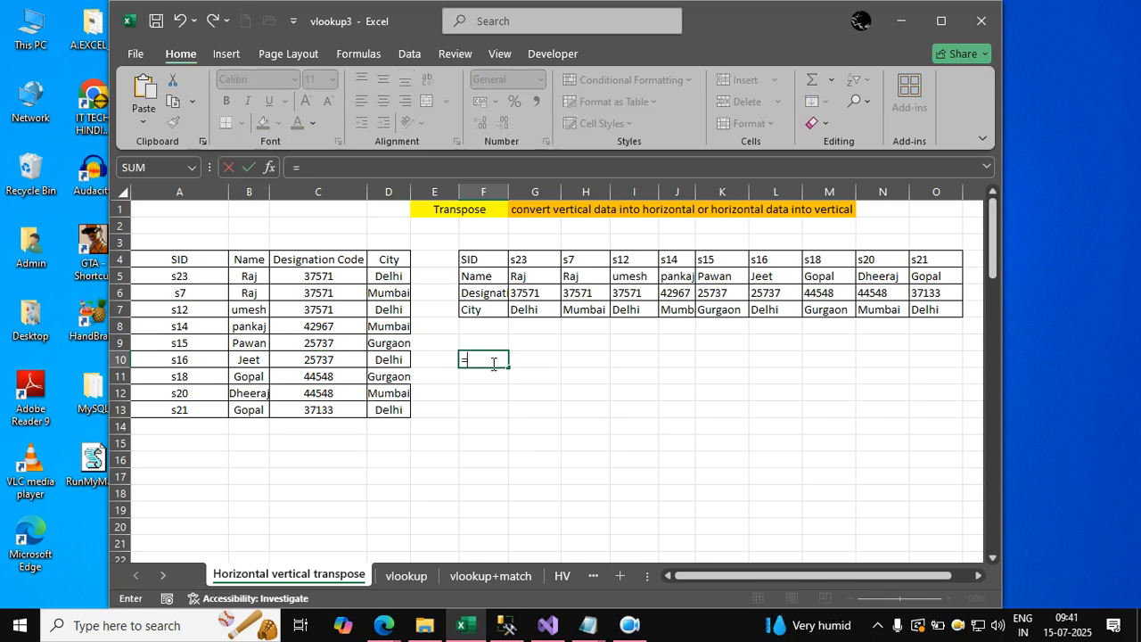
text(transpose()
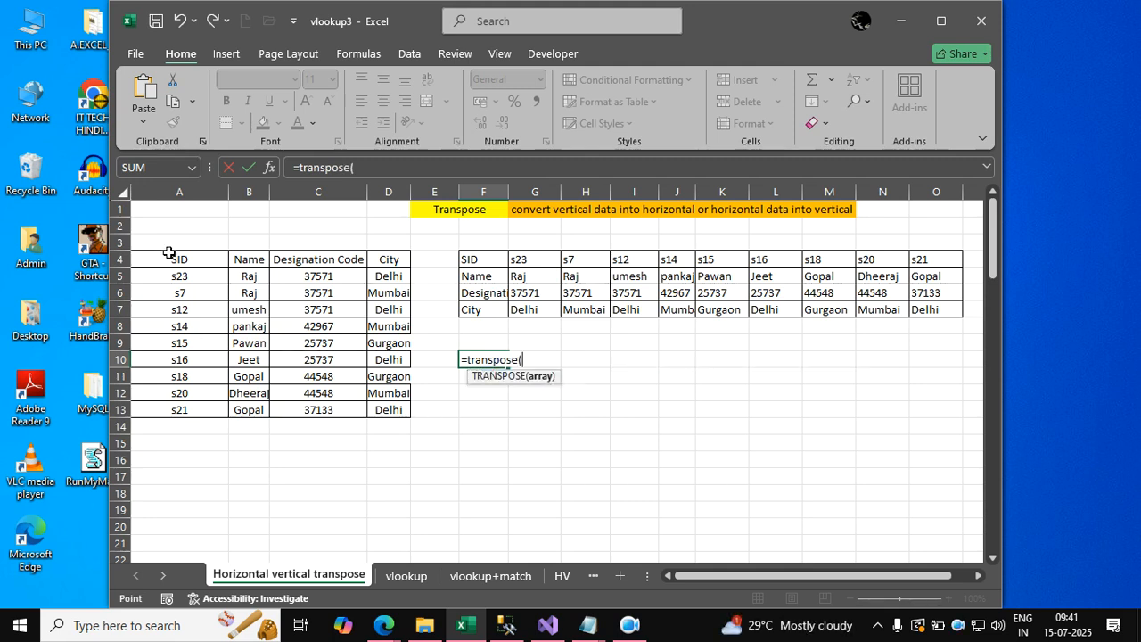
drag(169, 257, 376, 407)
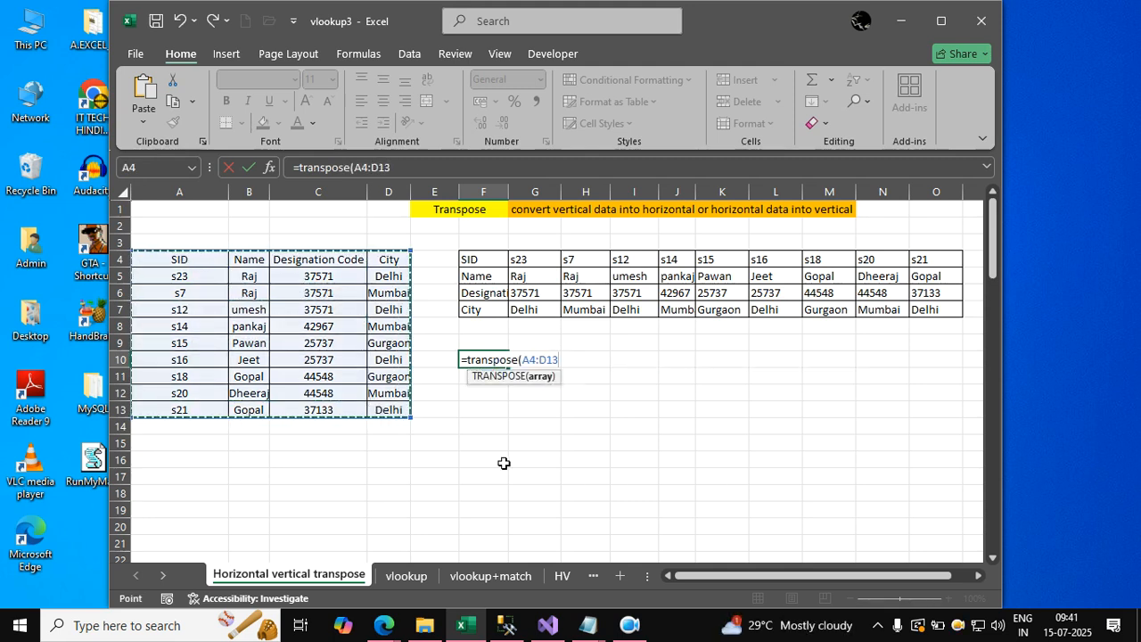
key(Return)
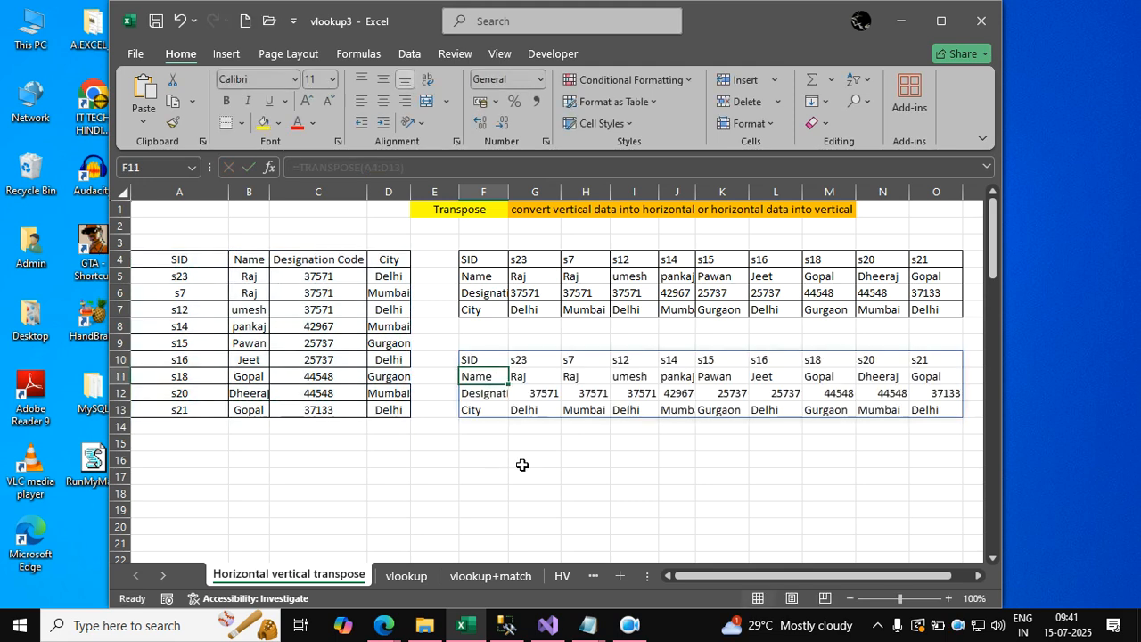
Enter a TRANSPOSE formula in F15 that converts the horizontal table F4:O7 into a vertical one.
click(498, 262)
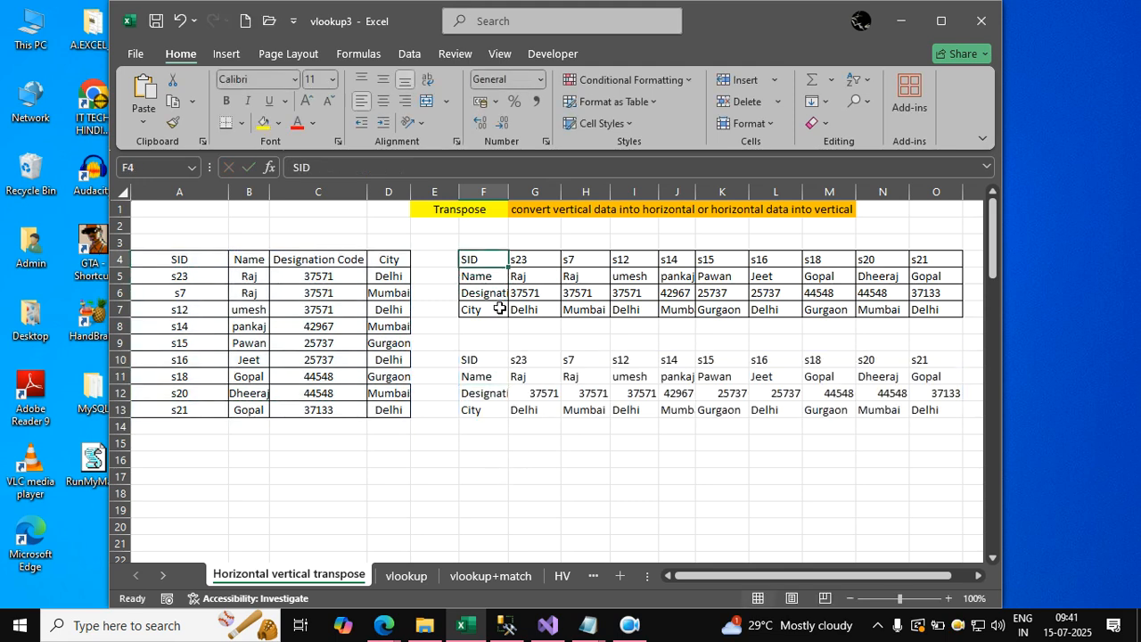
click(496, 443)
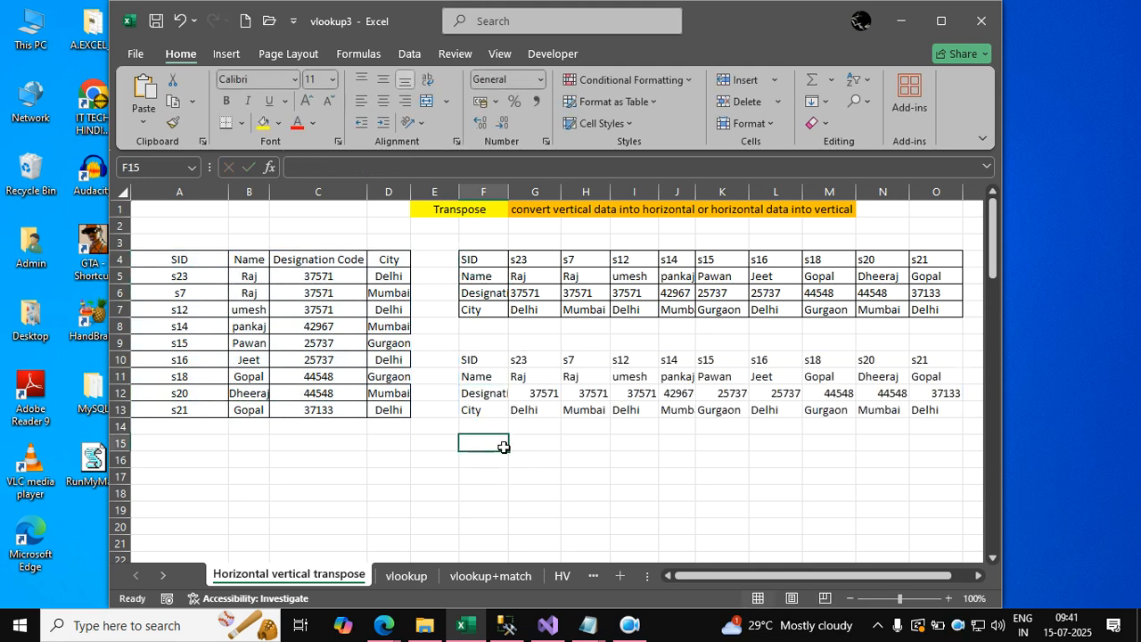
text(=transpo)
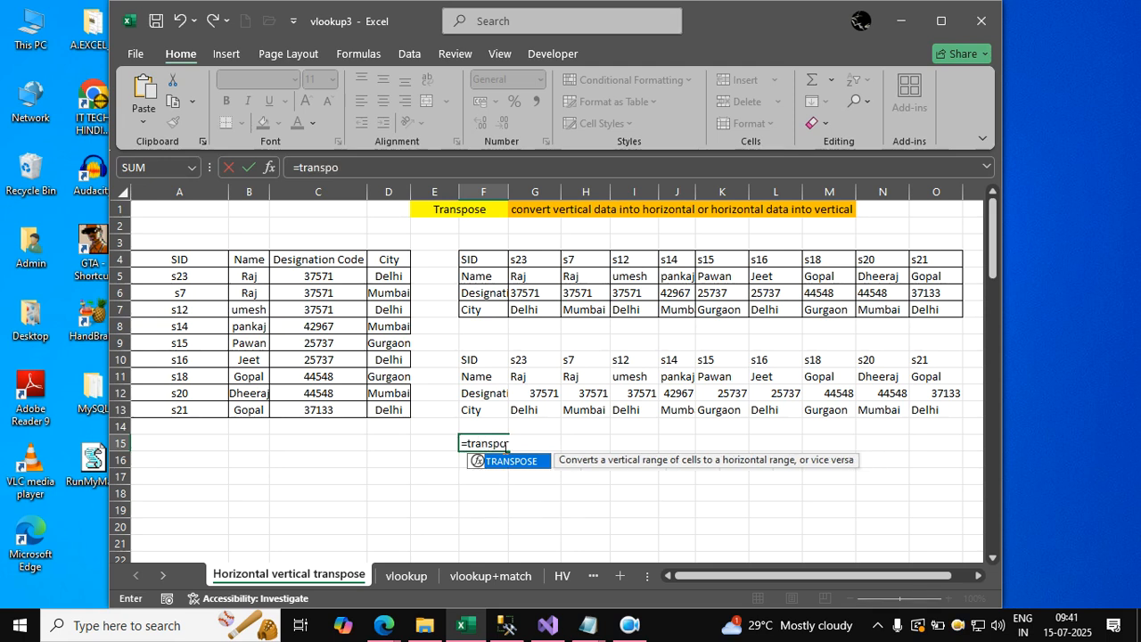
text(se()
click(488, 259)
key(ctrl+shift+Right)
key(ctrl+shift+Down)
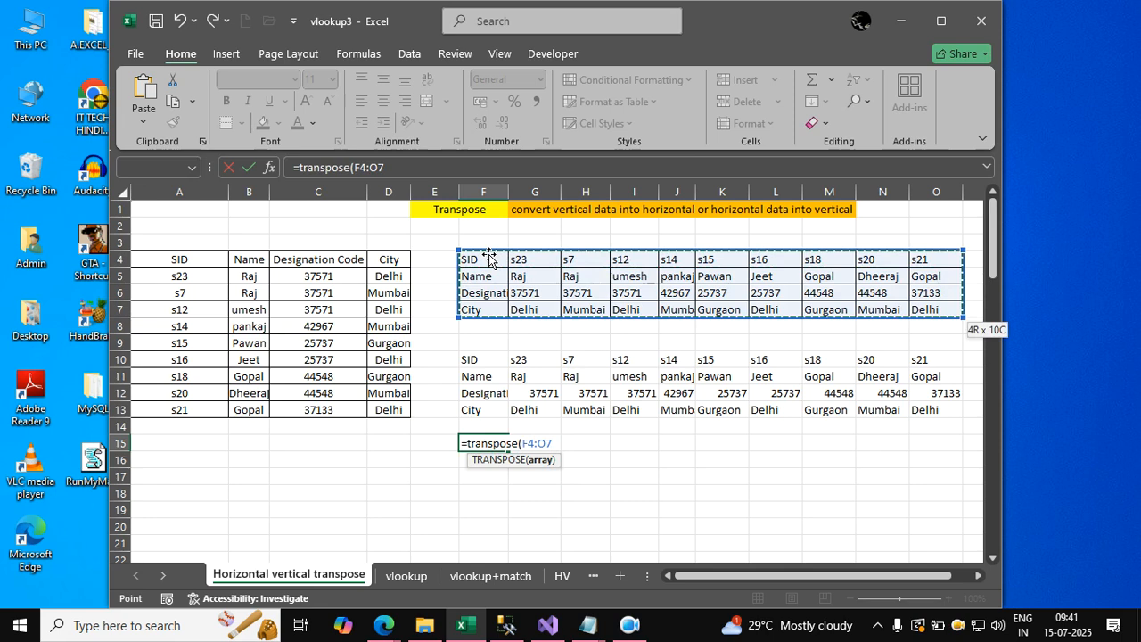
text())
key(Return)
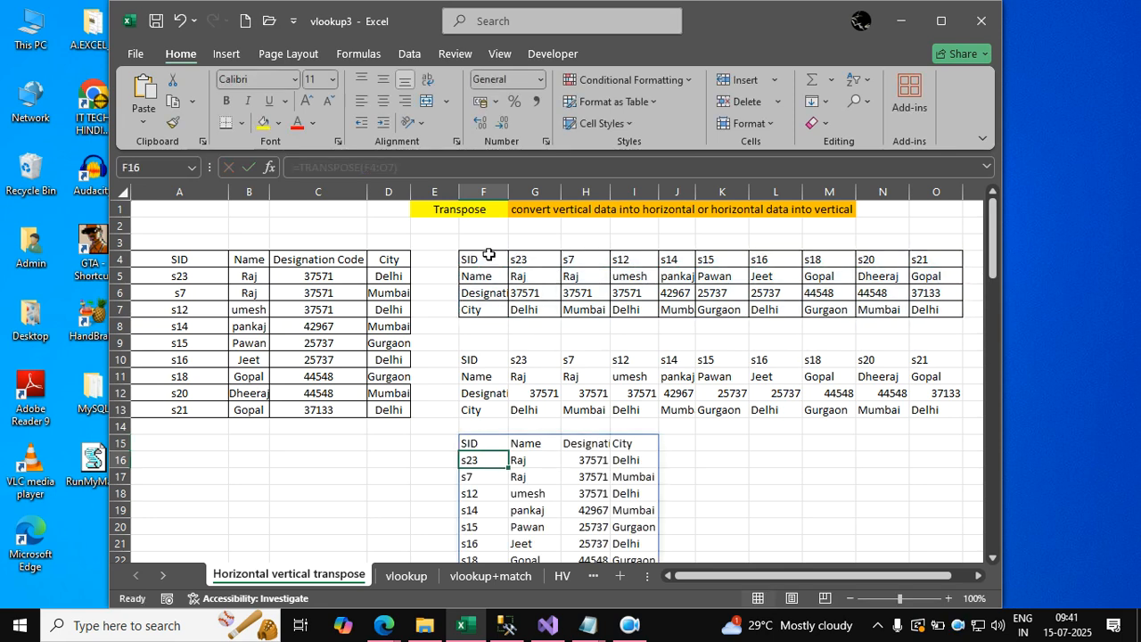
Switch to the untitled Notepad notes and review them from the lookup function definition down to the transpose syntax.
click(587, 624)
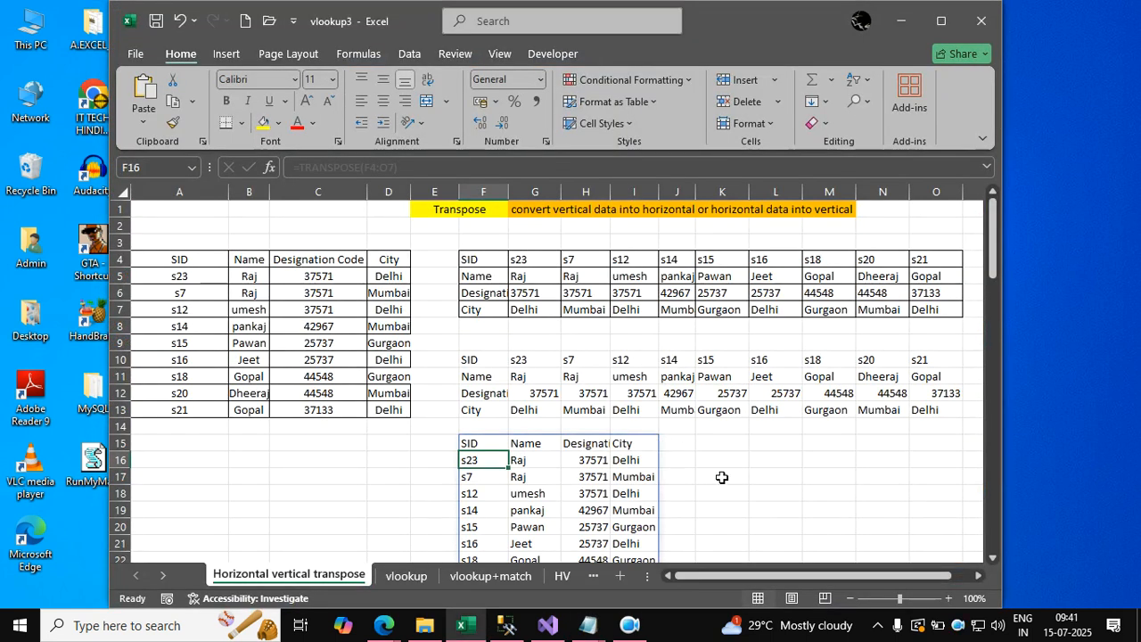
click(729, 479)
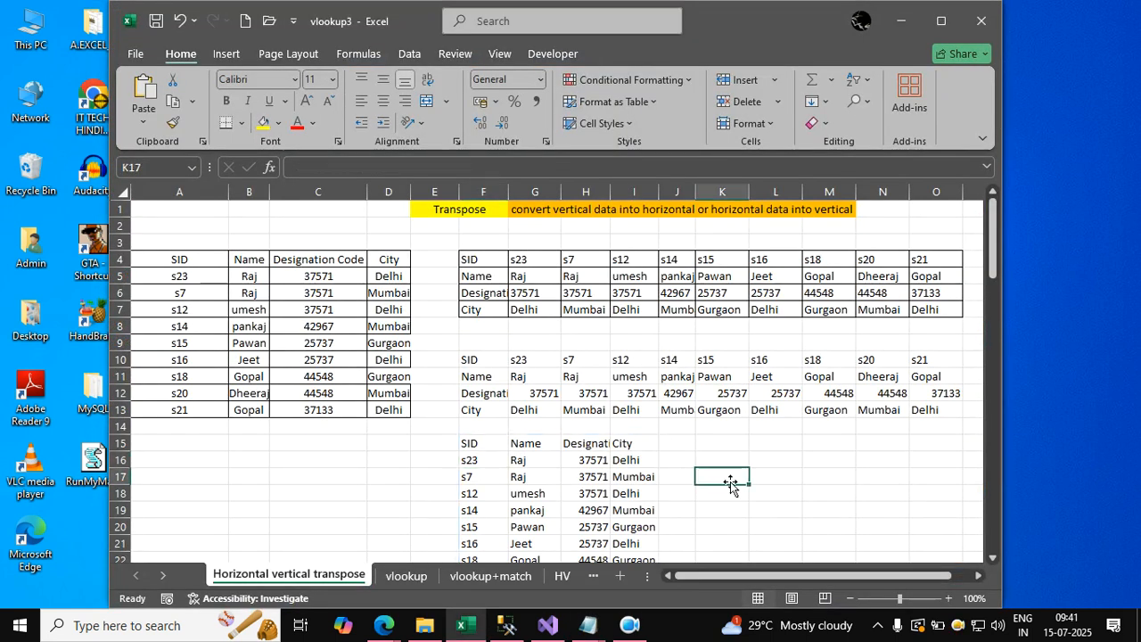
click(588, 625)
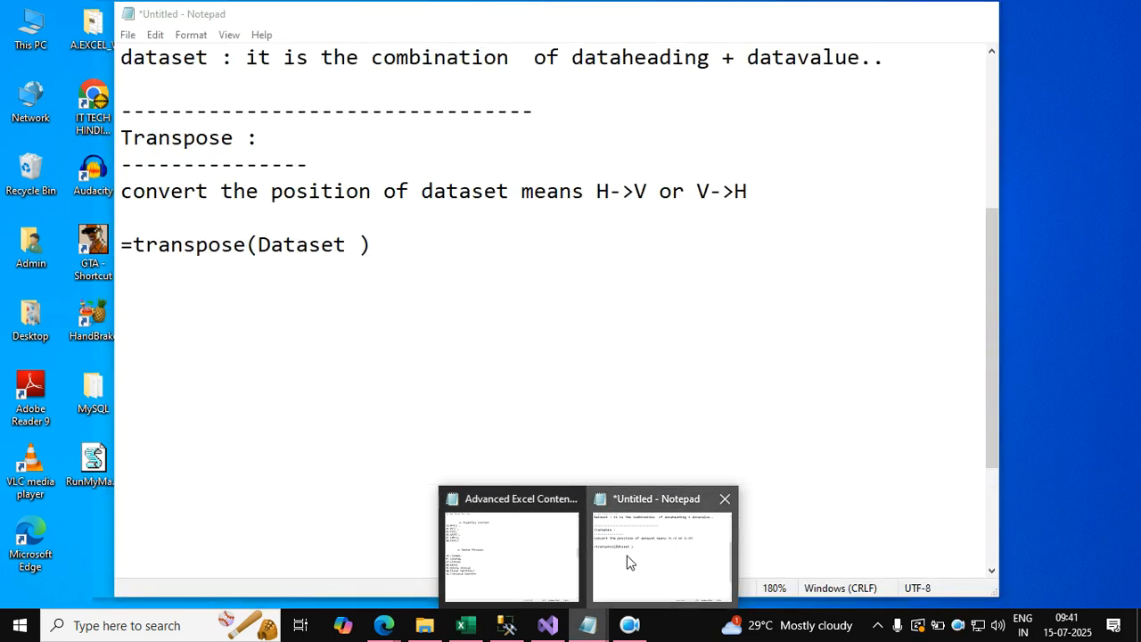
click(627, 561)
drag(128, 58, 373, 62)
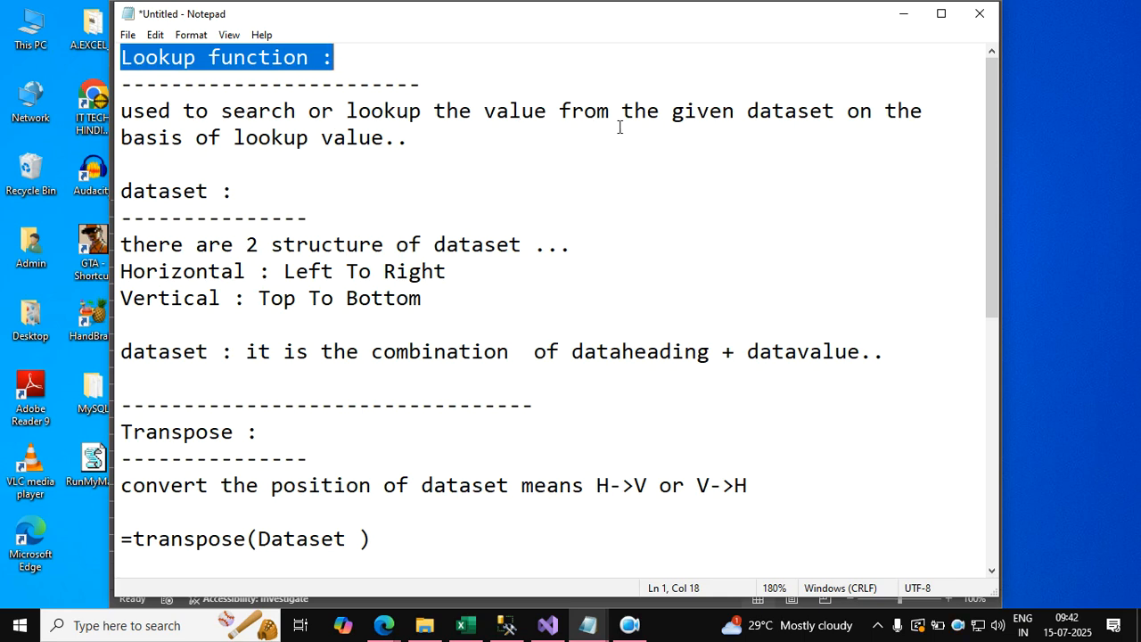
drag(747, 118, 833, 110)
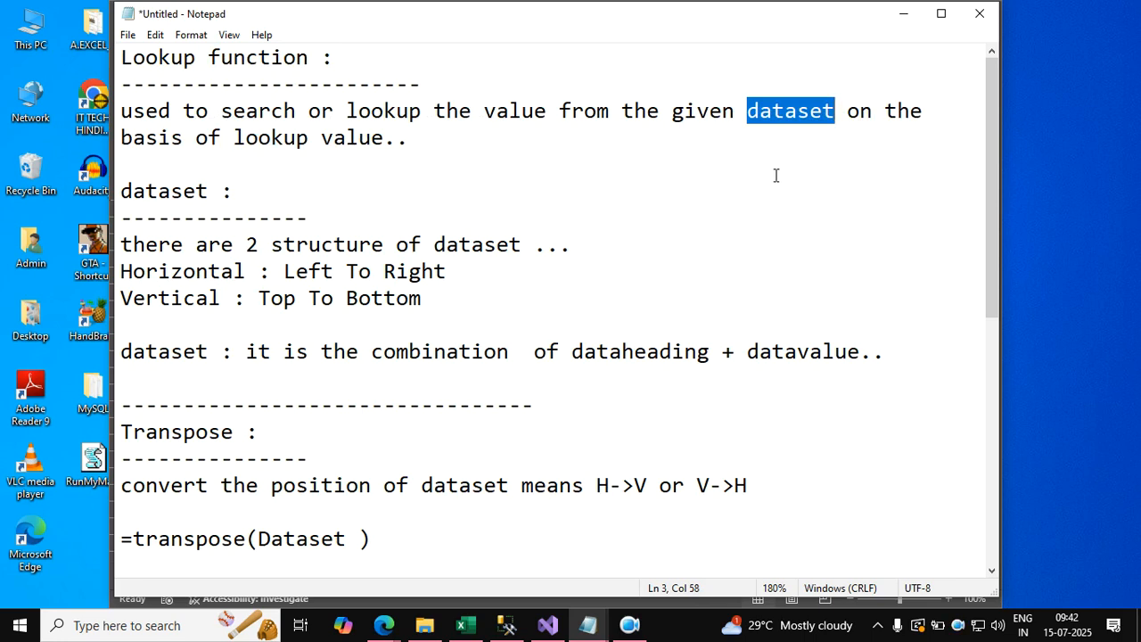
click(733, 178)
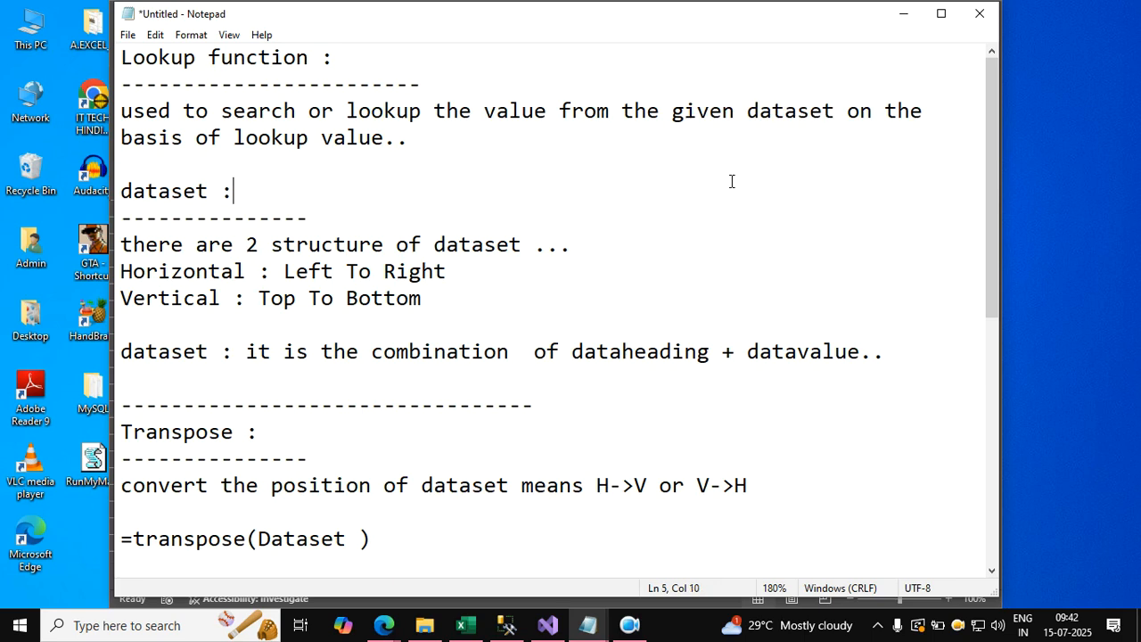
scroll(538, 181, down, 5)
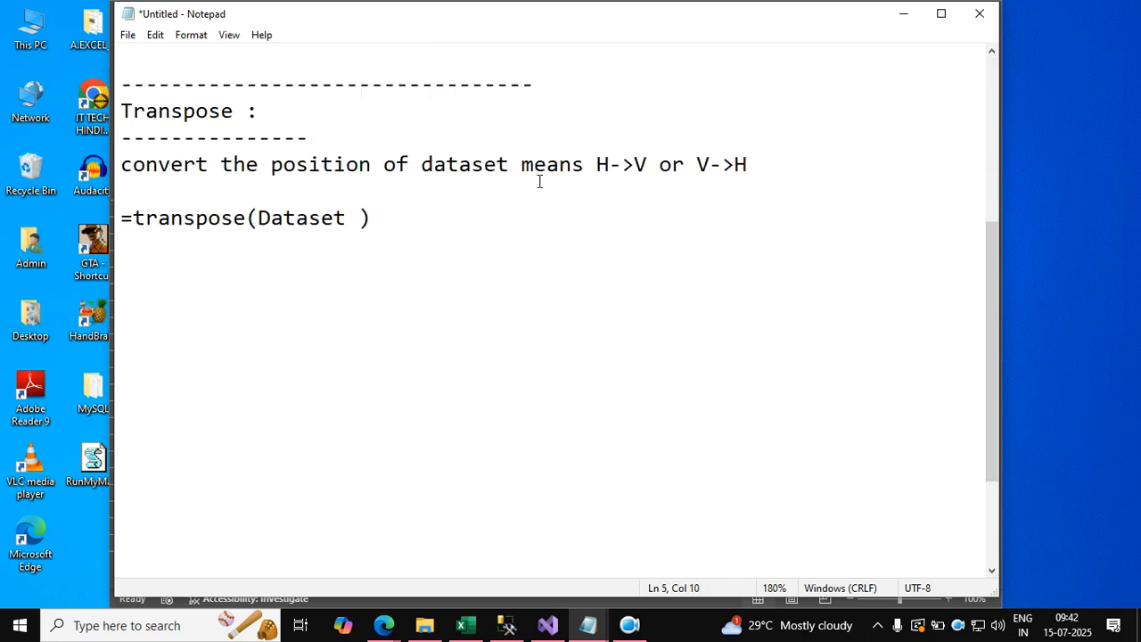
click(499, 235)
click(454, 169)
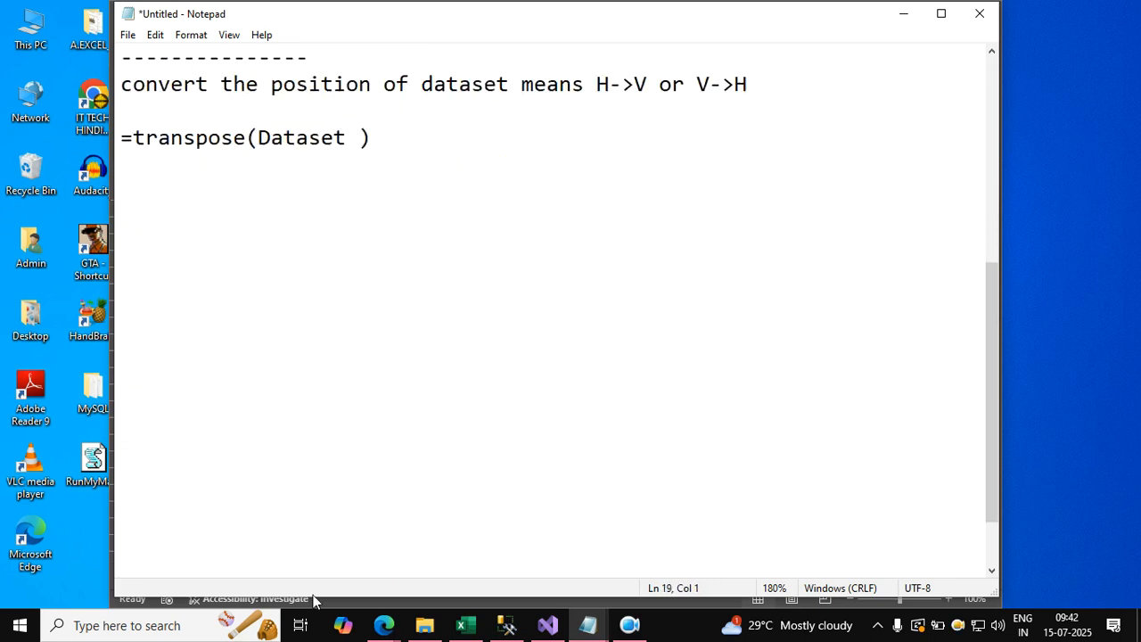
Switch to the Google Meet call in the browser, admit the waiting participant, and minimize the browser window.
mouse_move(383, 624)
click(329, 570)
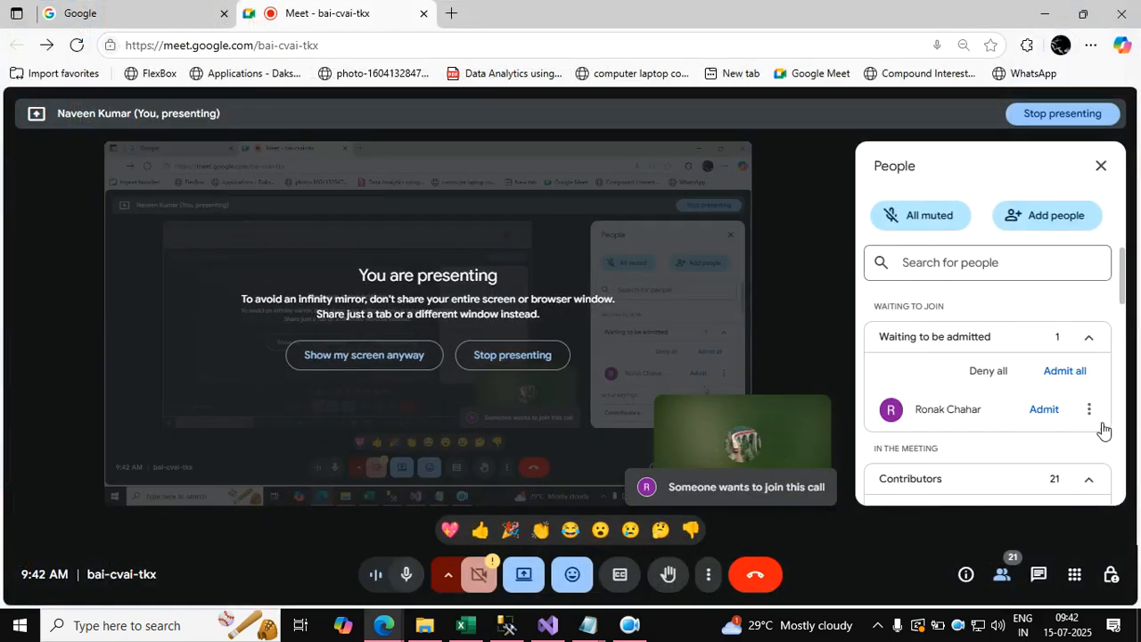
click(1043, 411)
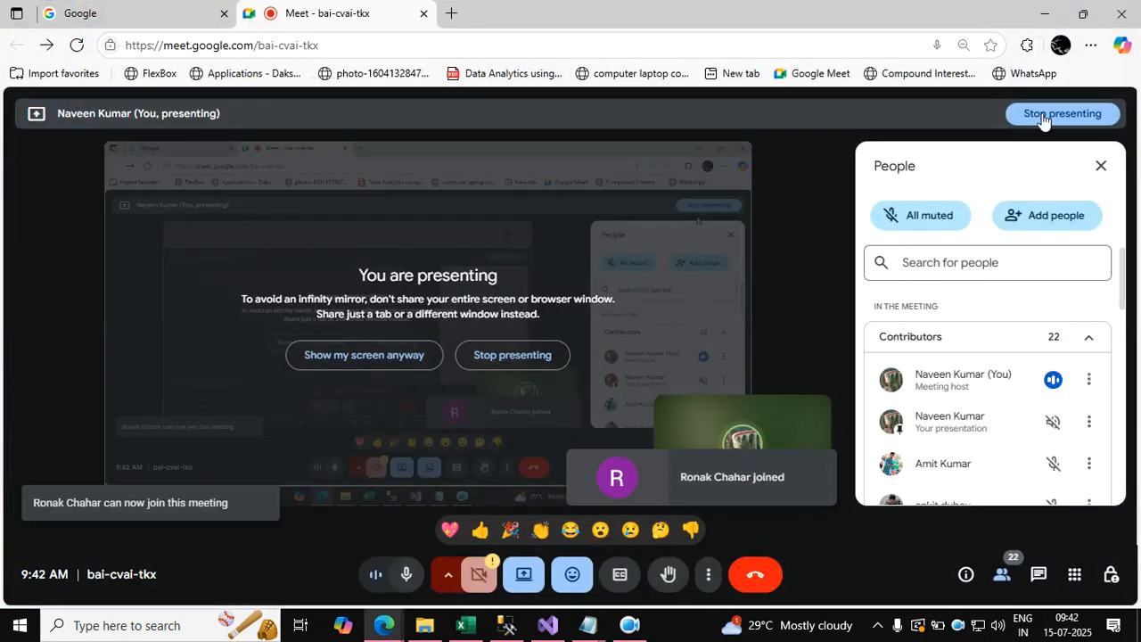
click(1045, 13)
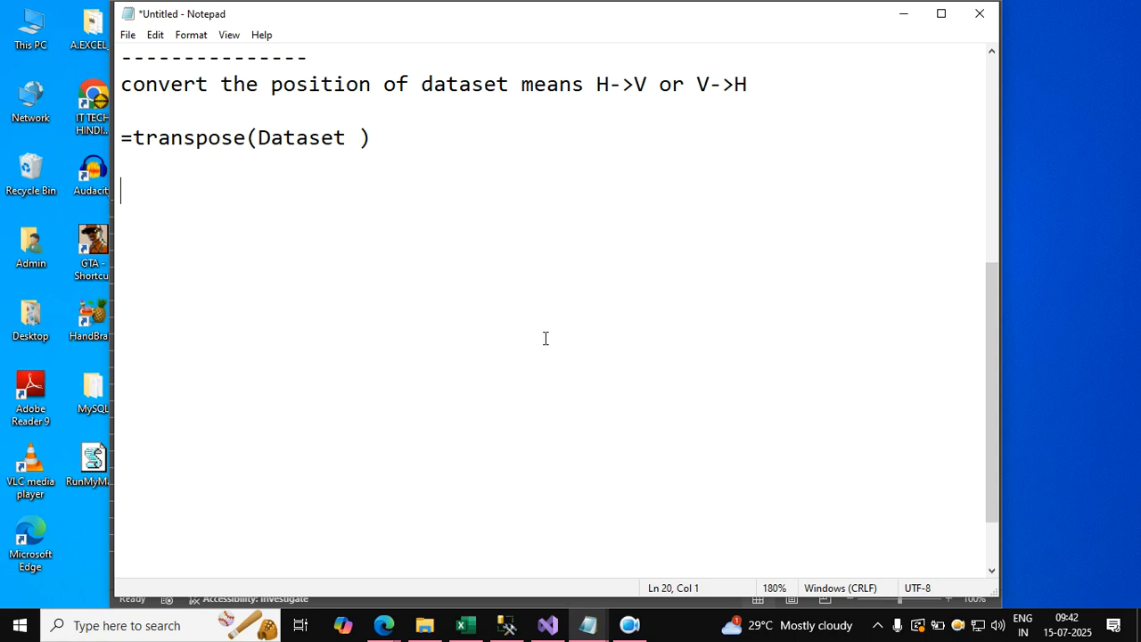
Switch to the vlookup3 workbook and compare the original tables with the transposed ranges starting at F10 and F15.
click(464, 625)
click(422, 495)
click(259, 294)
click(468, 378)
click(496, 480)
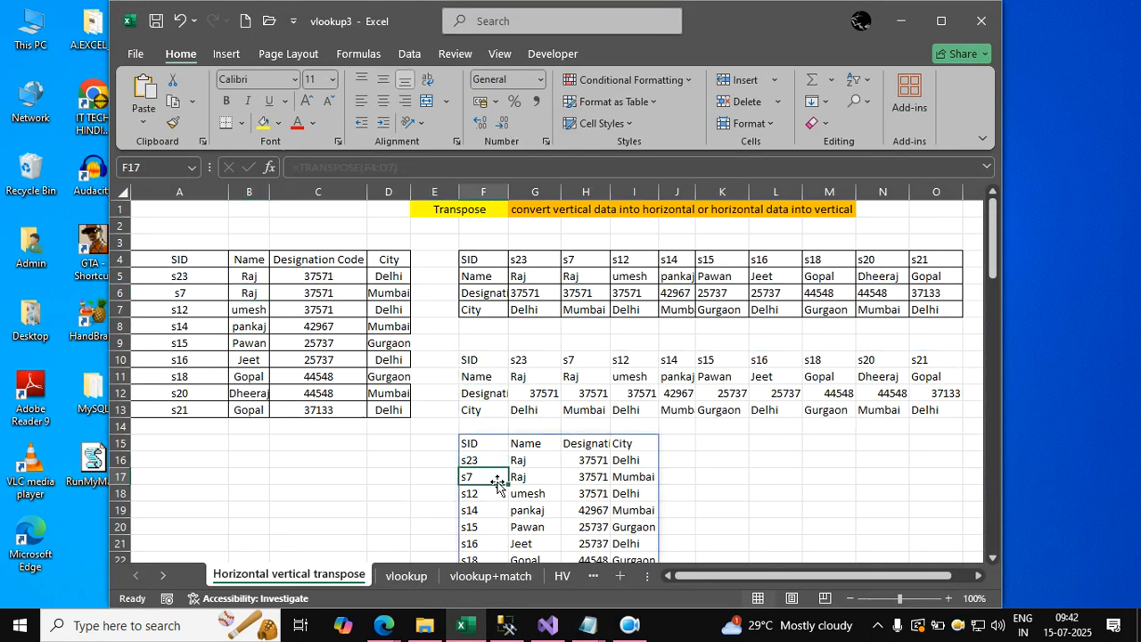
click(360, 490)
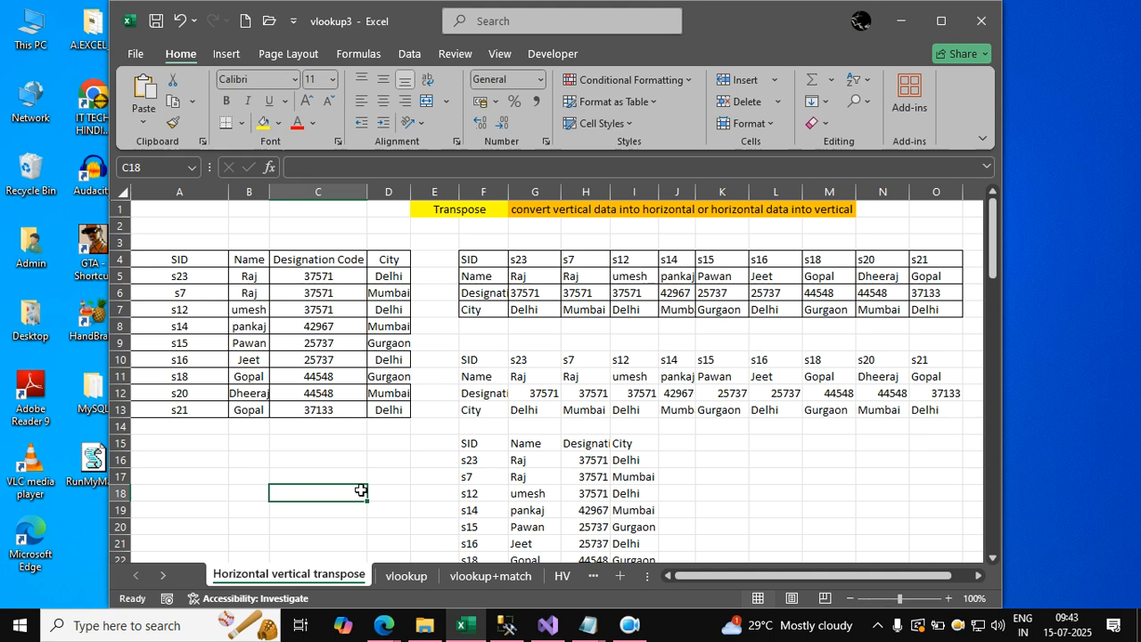
click(305, 376)
click(594, 414)
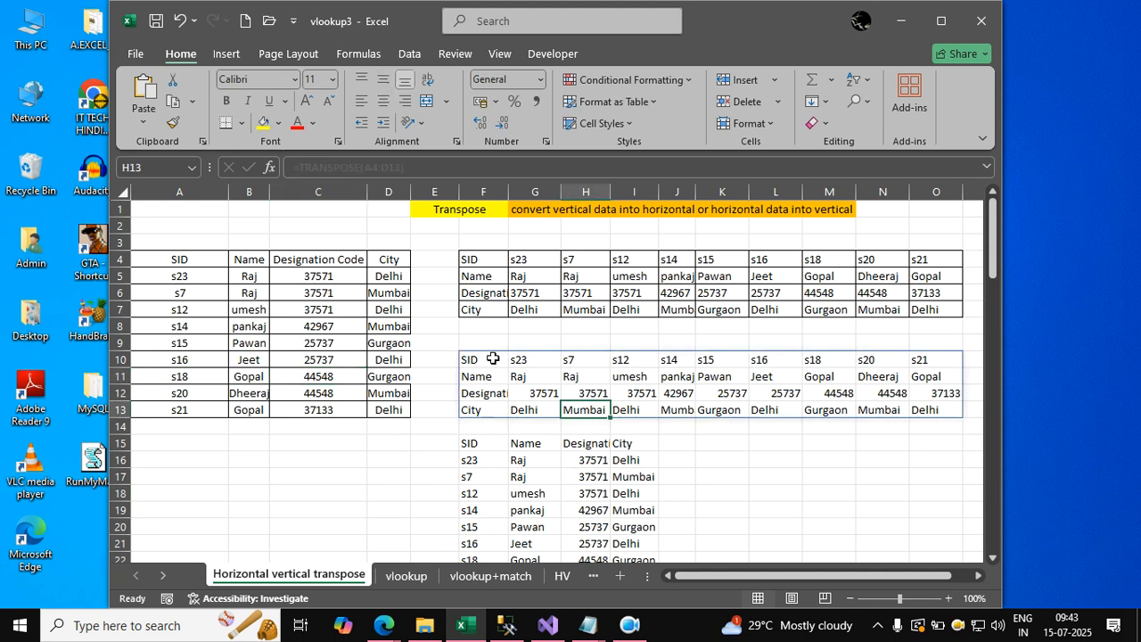
scroll(492, 359, down, 1)
click(489, 376)
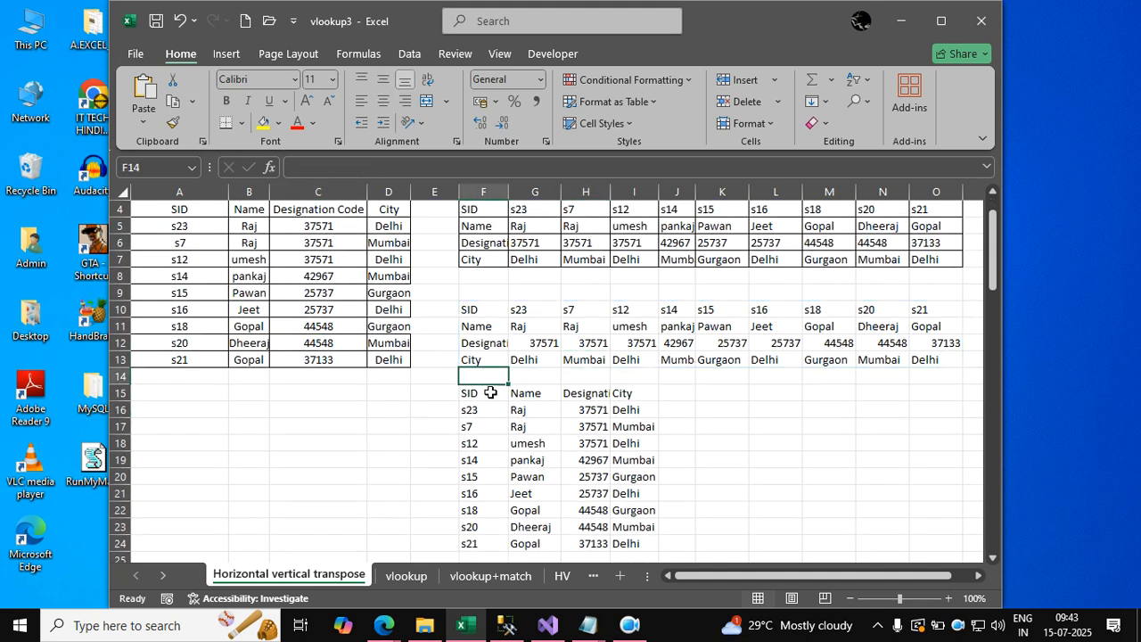
click(378, 463)
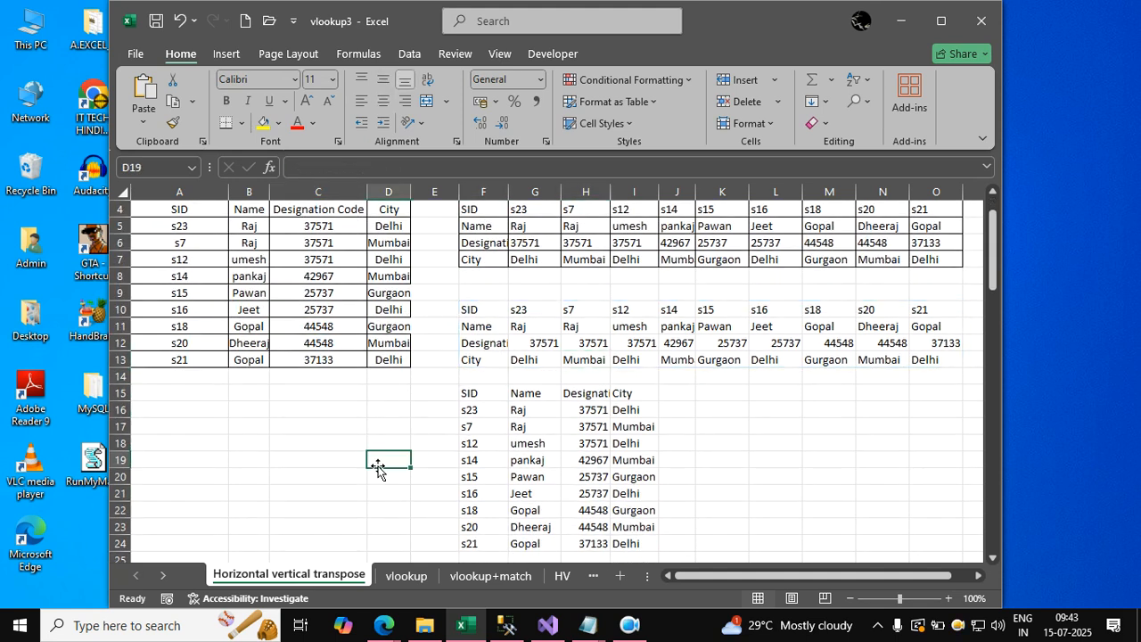
click(321, 443)
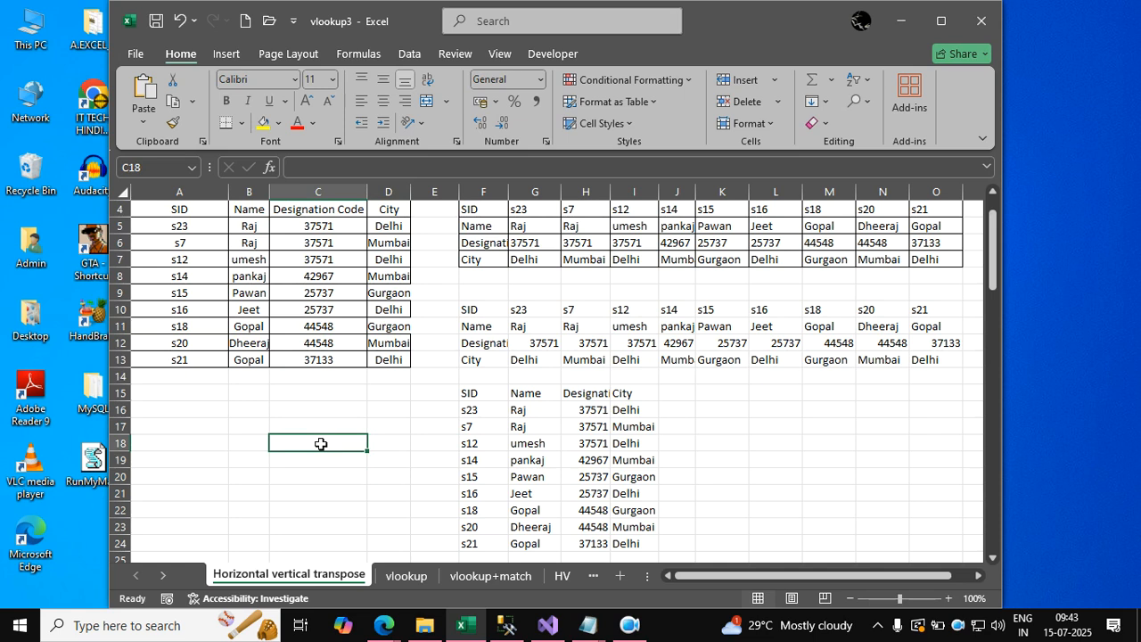
Delete the TRANSPOSE formulas in F10 and F15 to clear both transposed ranges.
click(485, 312)
key(Delete)
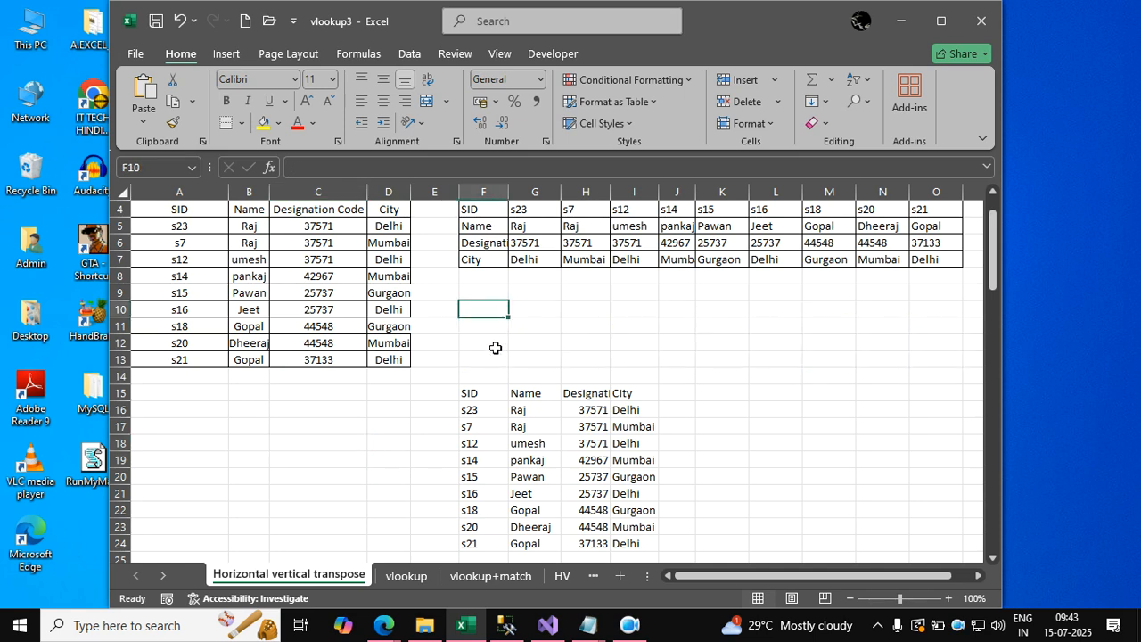
click(470, 395)
key(Delete)
click(491, 443)
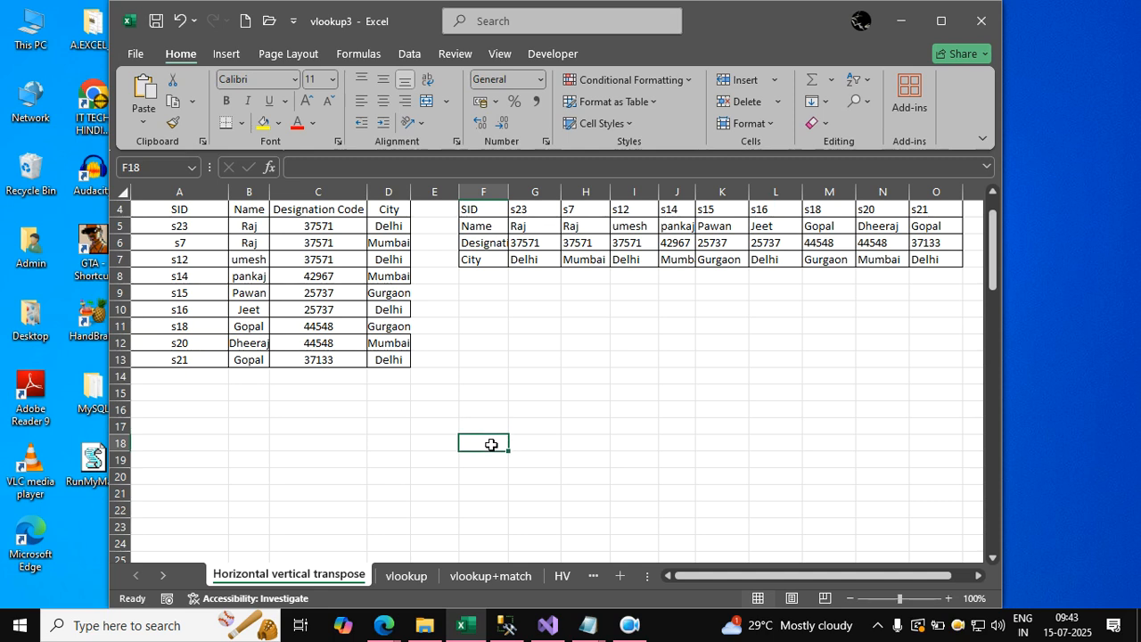
scroll(493, 426, up, 1)
click(481, 347)
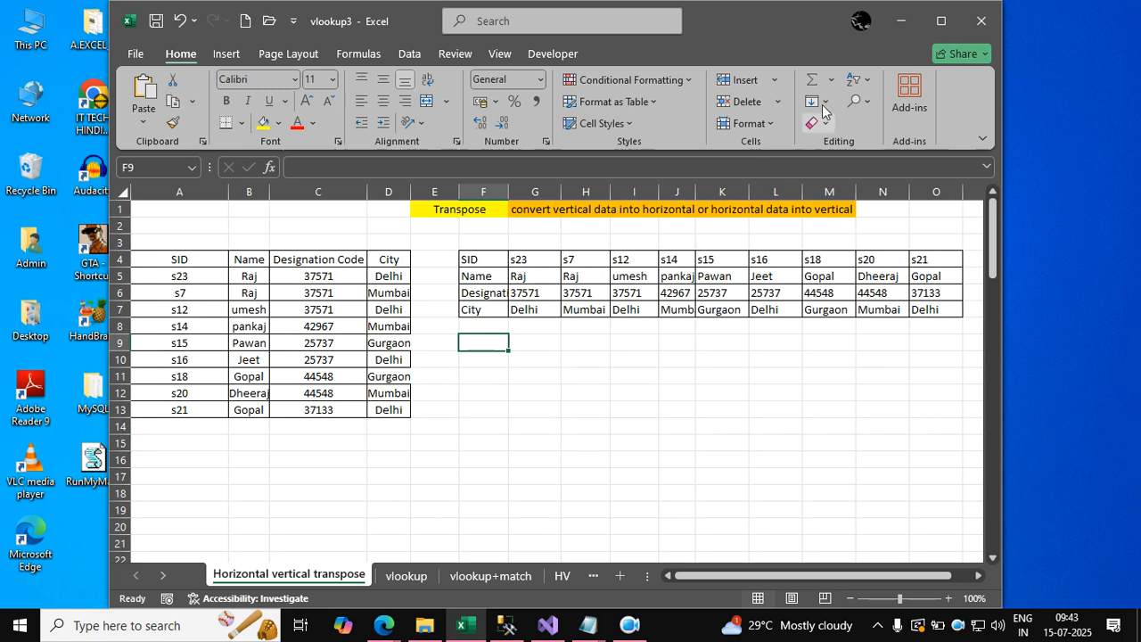
Switch to the untitled Notepad notes and add a long separator line of equals signs below the transpose syntax.
mouse_move(588, 624)
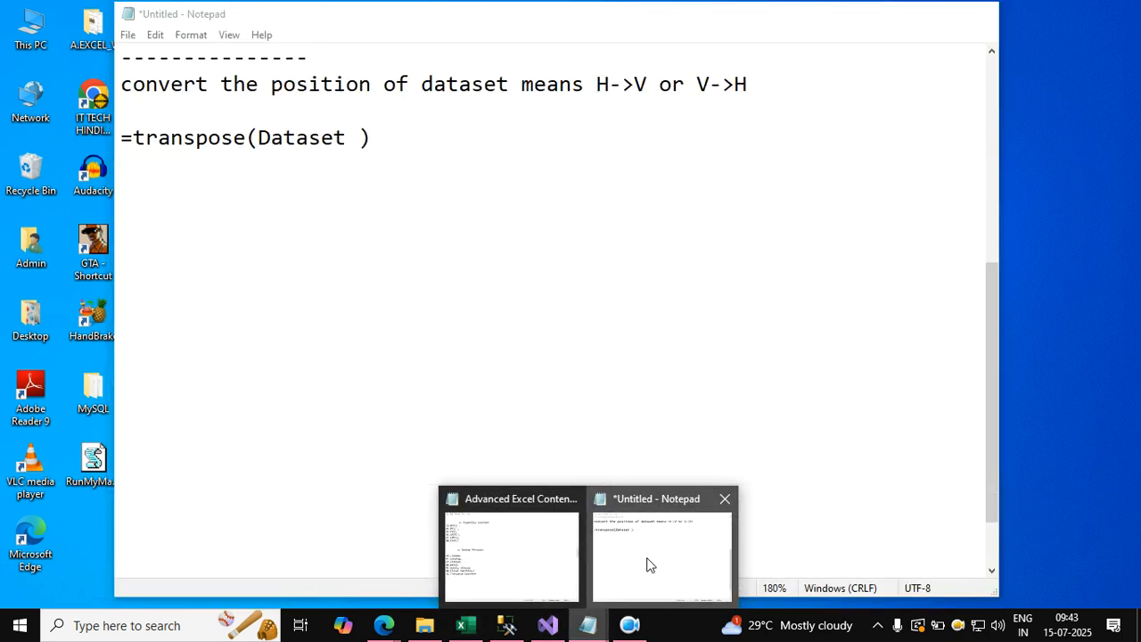
click(648, 565)
key(Return)
text(=)
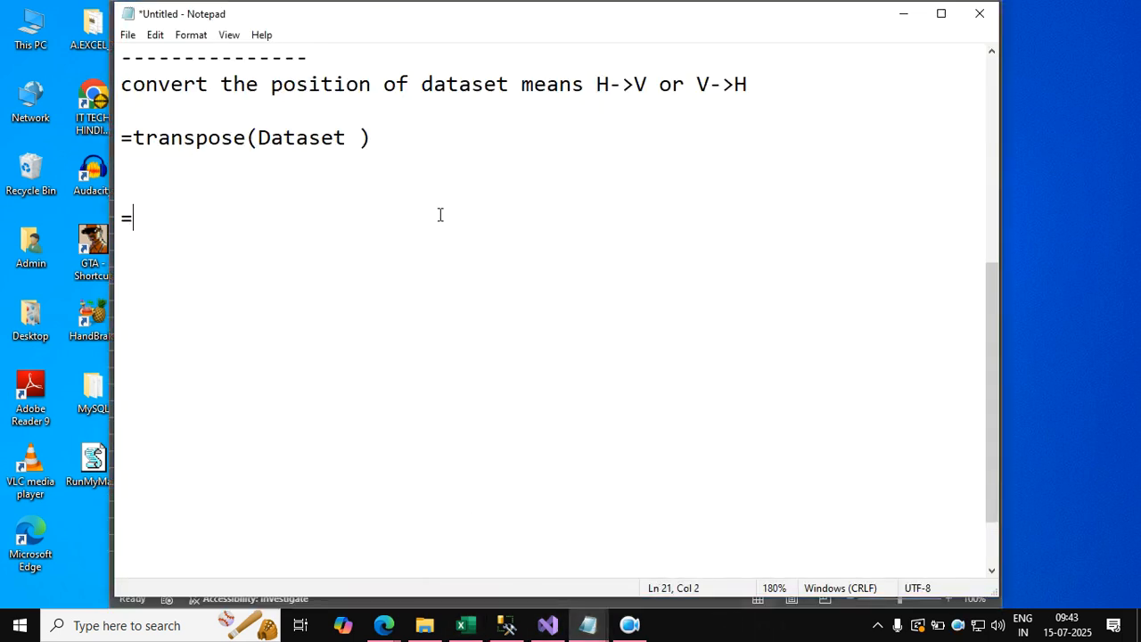
text(================================================================)
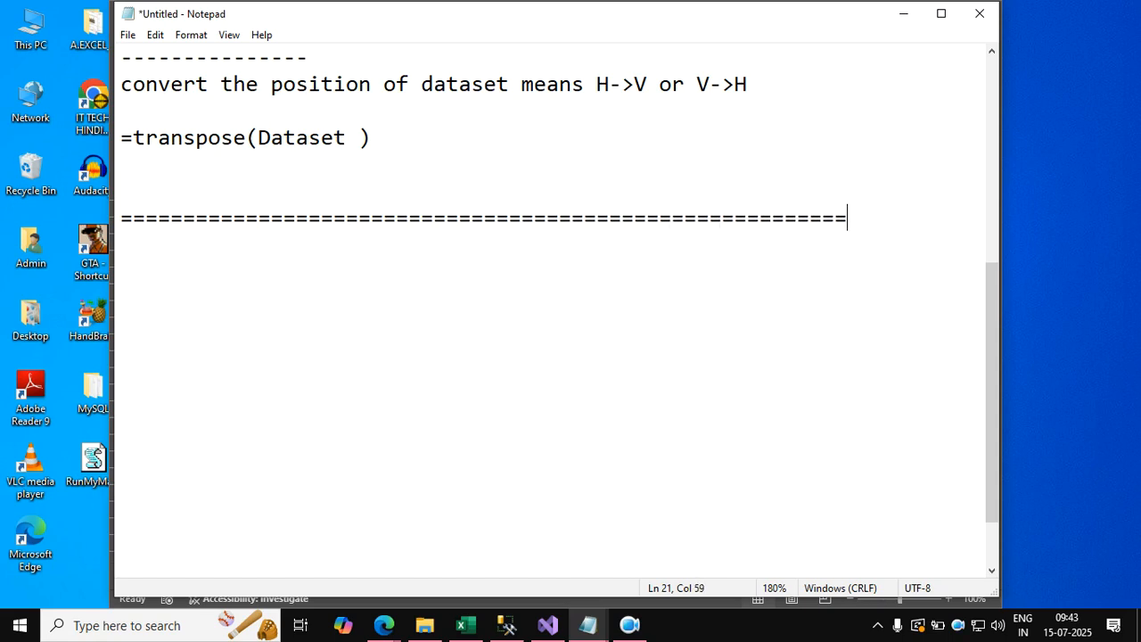
Add the entries "vlookp up" and "hlookup" below the separator line, with a blank line between them.
key(Return)
key(Return)
text(vl)
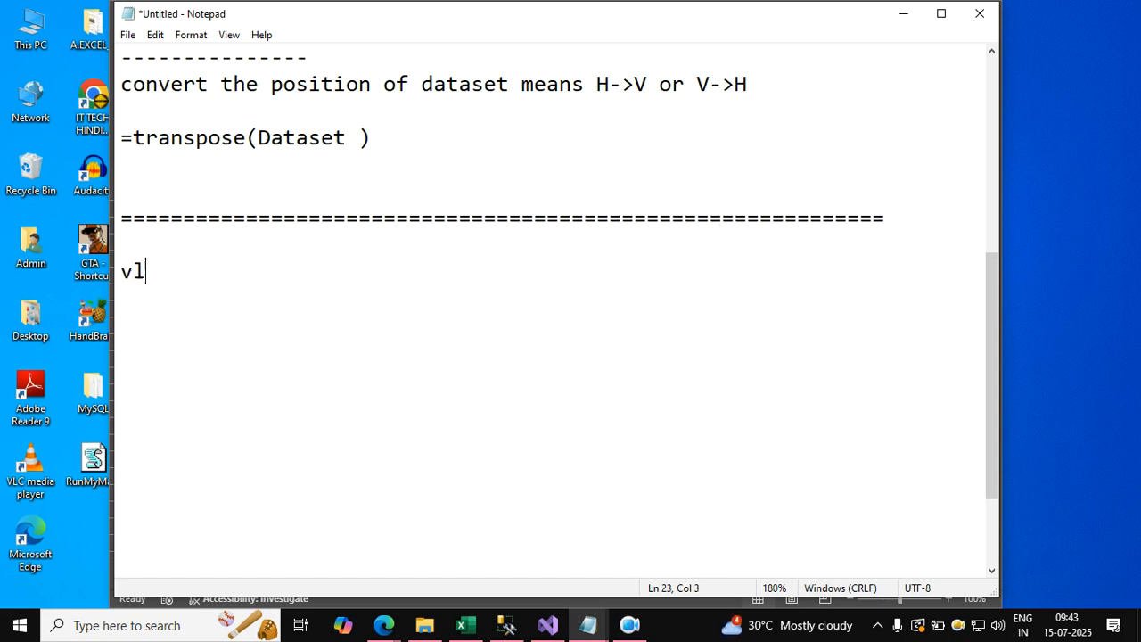
text(ookp up)
key(Return)
key(Return)
text(hlookup)
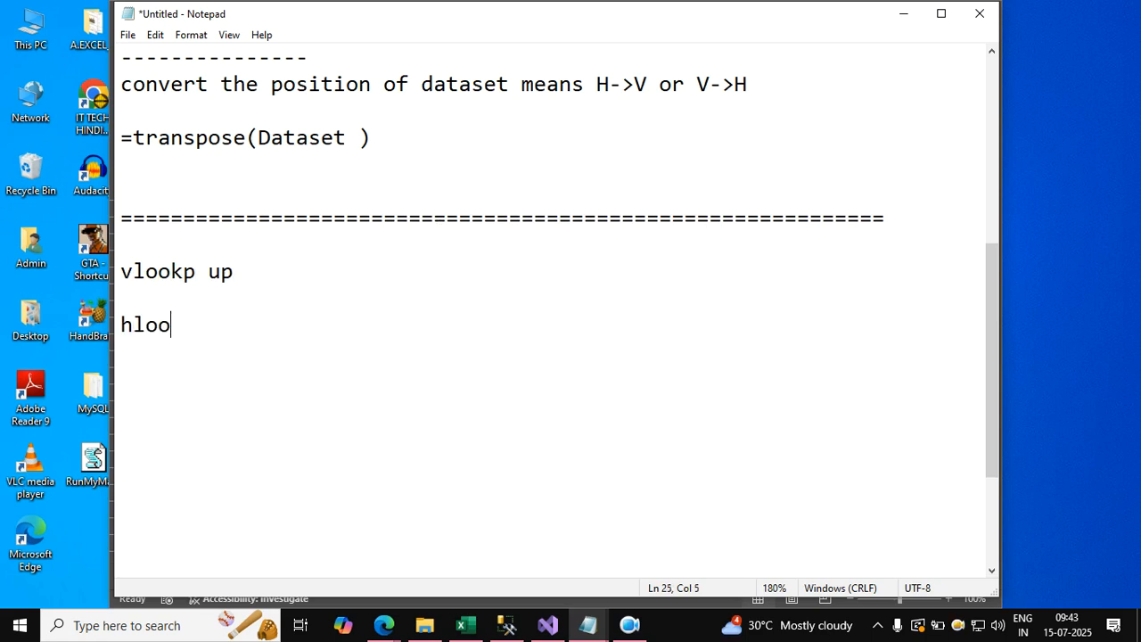
Change the first entry to "vlookpup :", append a colon to "hlookup", and add an extra blank line between them.
key(Up)
key(Up)
key(End)
key(Left)
key(Left)
key(BackSpace)
key(Right)
key(Down)
key(Left)
text(:)
key(Right)
key(Right)
key(End)
text(:)
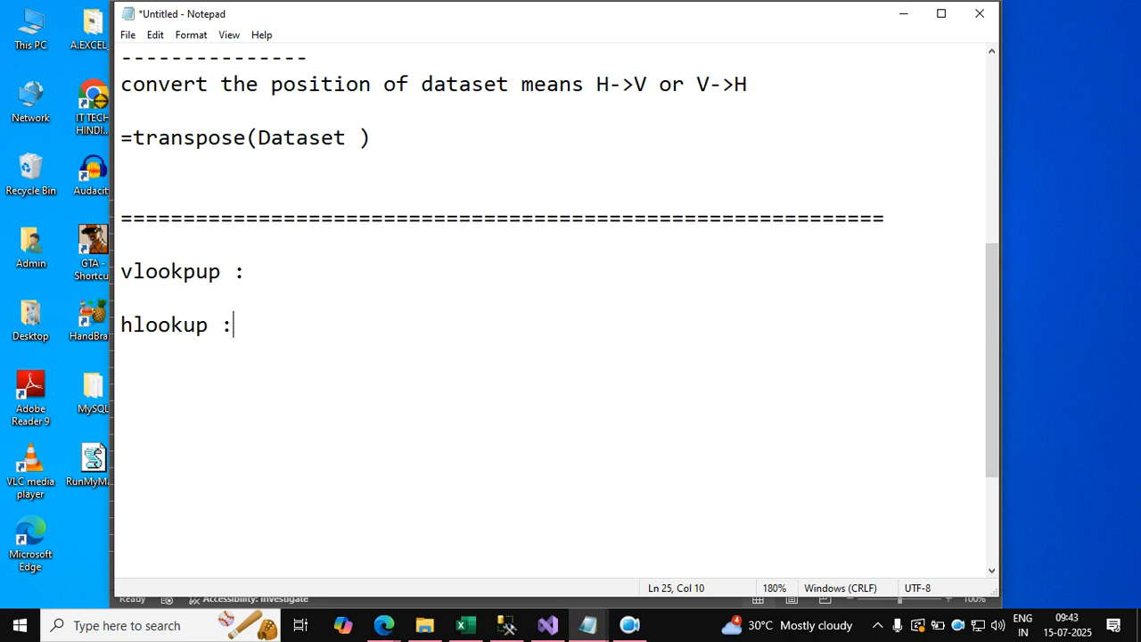
key(Up)
key(Return)
key(Up)
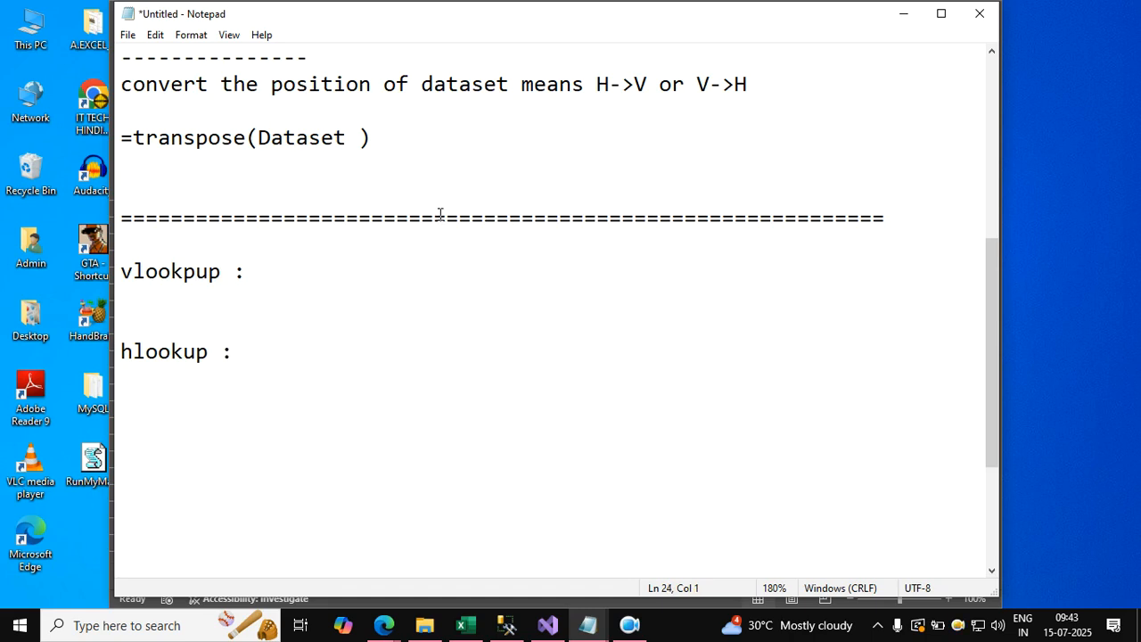
Switch to the Google Meet call, admit the waiting participant, and return to the Notepad notes.
click(387, 630)
click(355, 569)
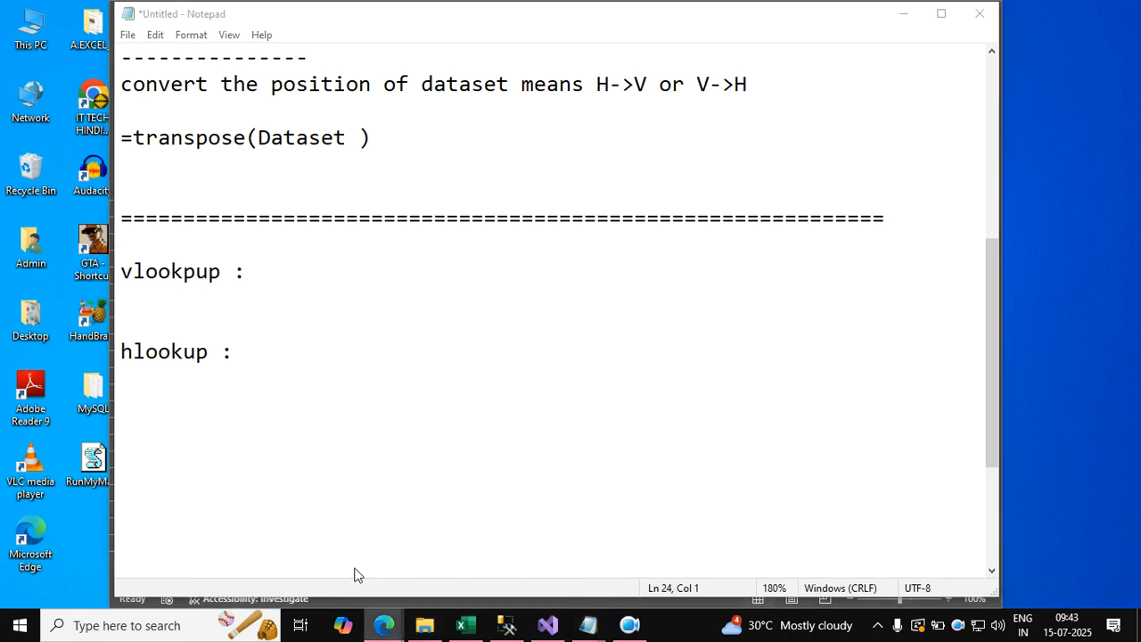
click(1045, 412)
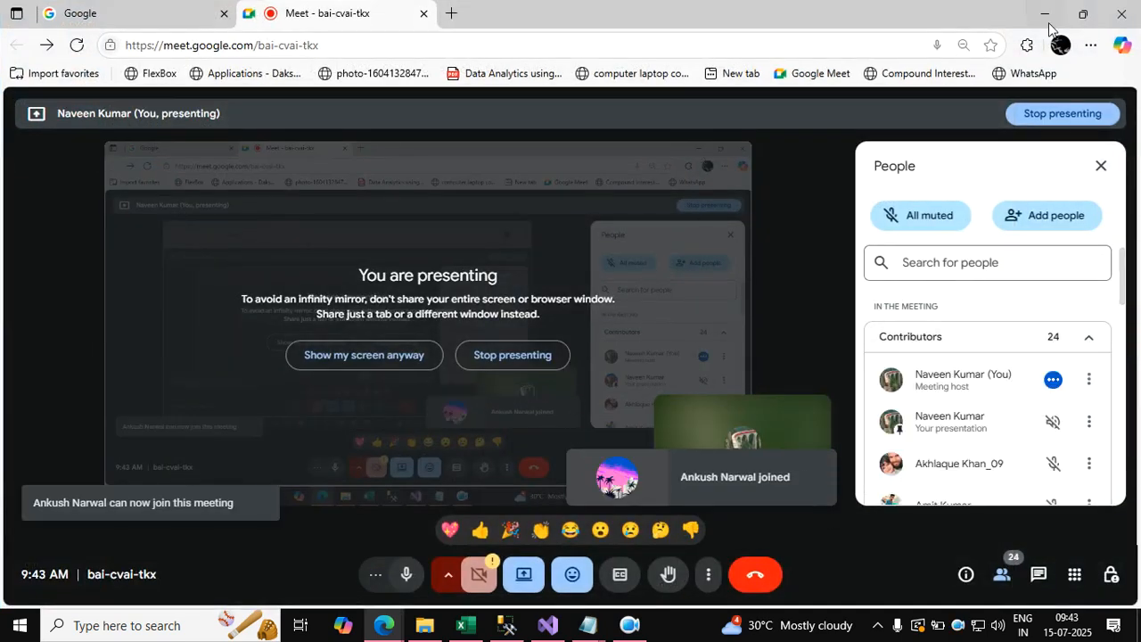
click(1045, 14)
Describe vlookpup as "dataset ( vertical)" and hlookup as "dataset ( horizontal )", adding another blank line between the entries.
click(242, 272)
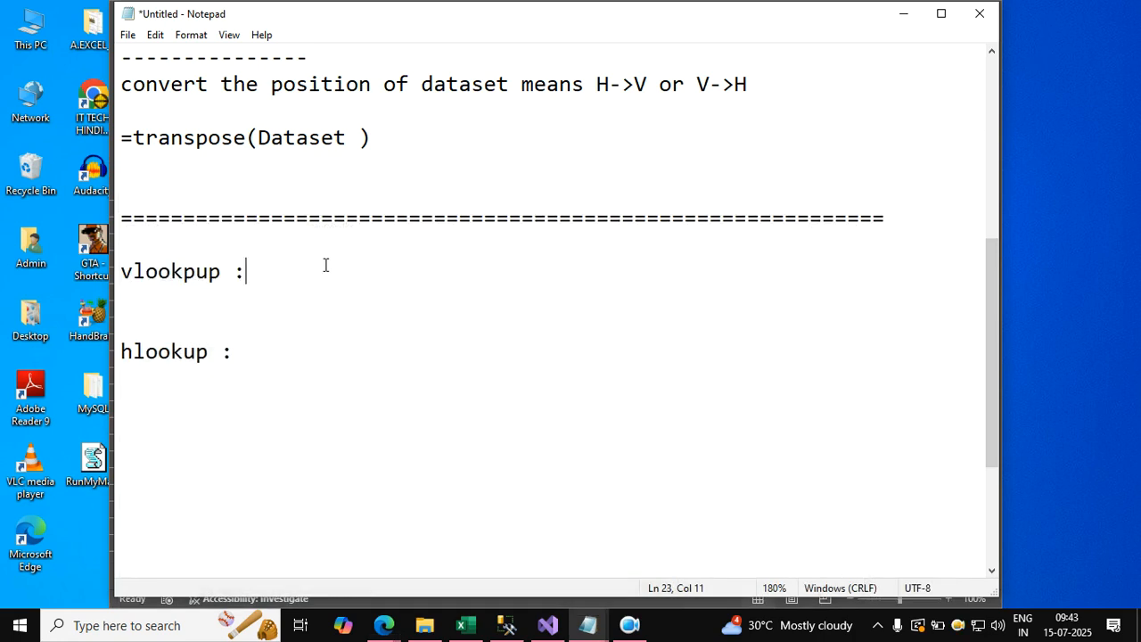
text(dataset ( vertical))
key(Down)
key(Down)
key(Down)
key(End)
text(dataset ( )
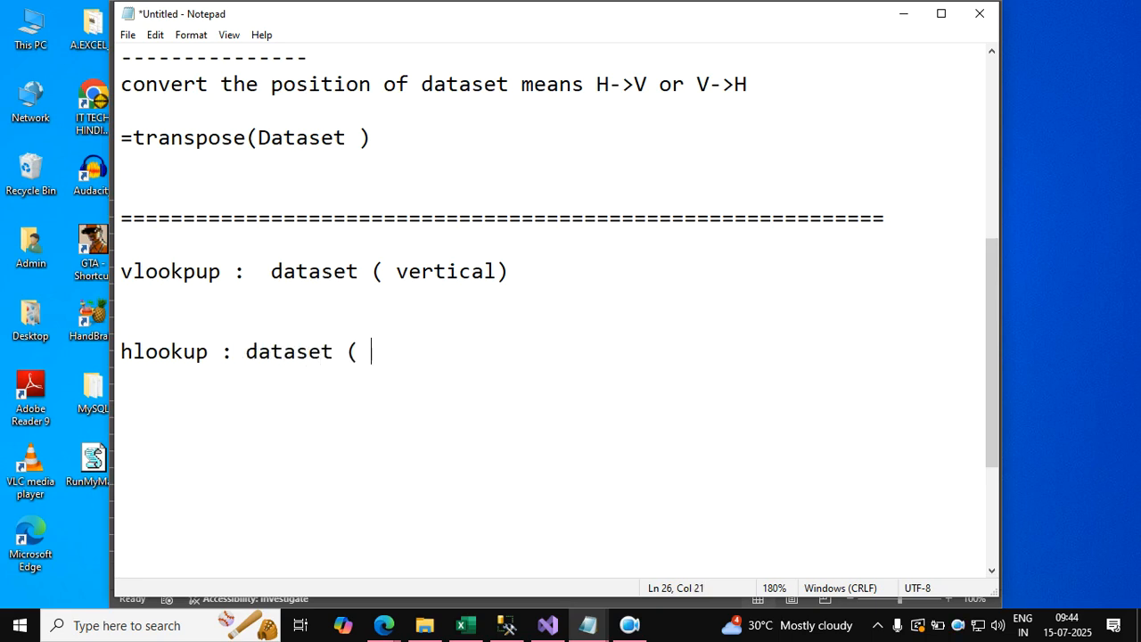
text(horizon)
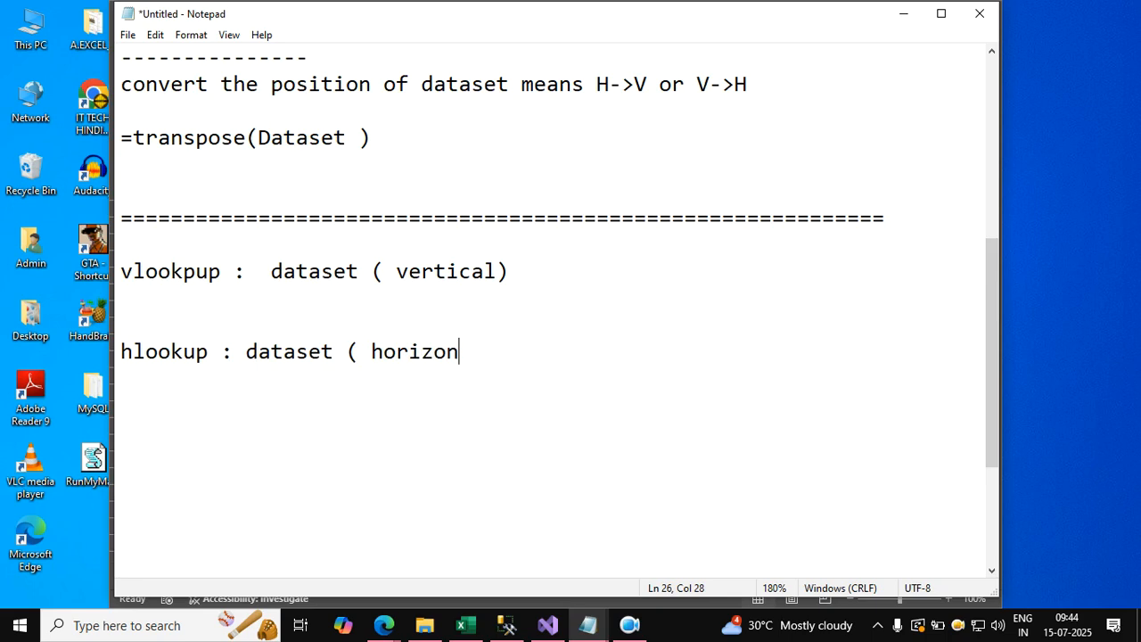
text(tal ))
key(Up)
key(Up)
key(Return)
key(Up)
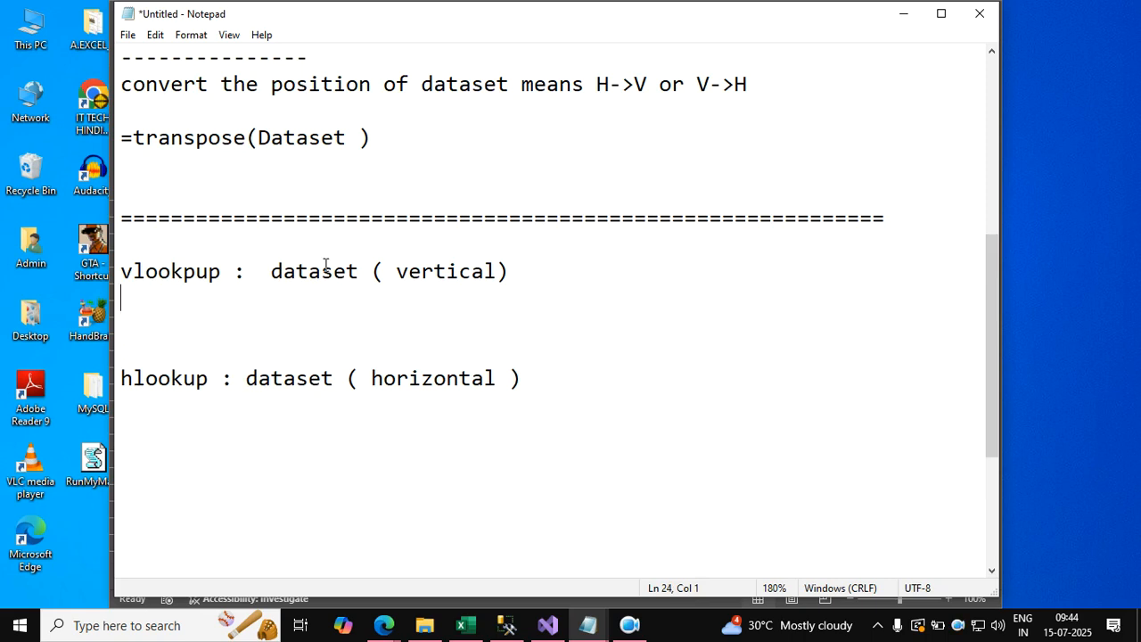
Switch to the vlookup sheet of the vlookup3 workbook and clear all contents and formatting of the table starting at F4.
click(903, 13)
click(408, 581)
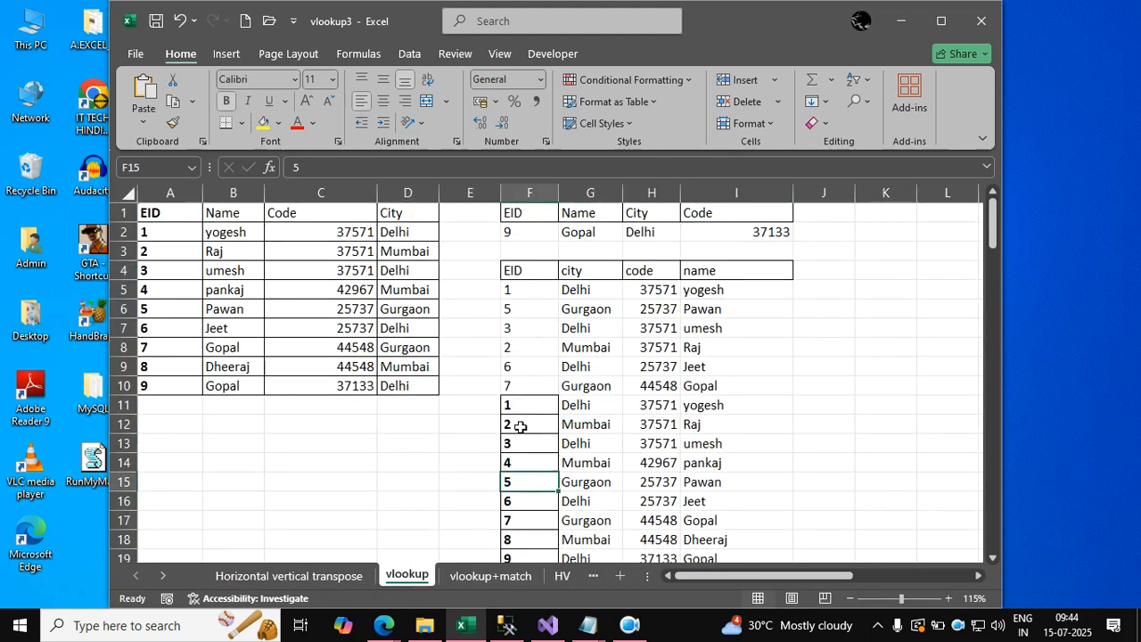
click(562, 385)
key(ctrl+a)
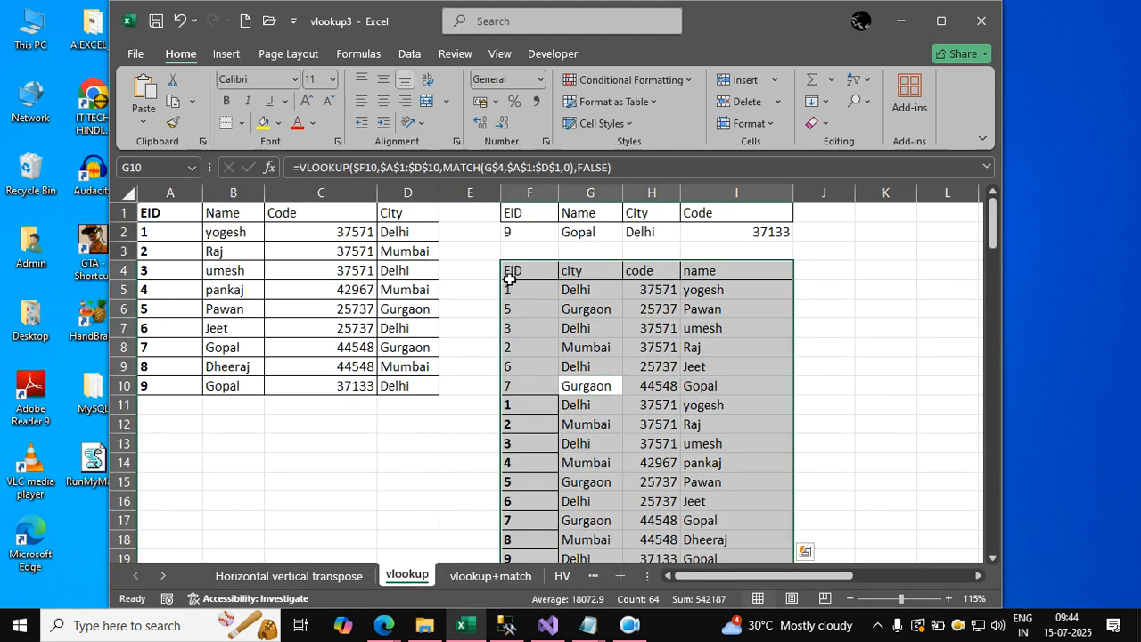
click(513, 267)
click(521, 361)
key(ctrl+a)
key(Delete)
key(alt)
key(h)
key(e)
key(a)
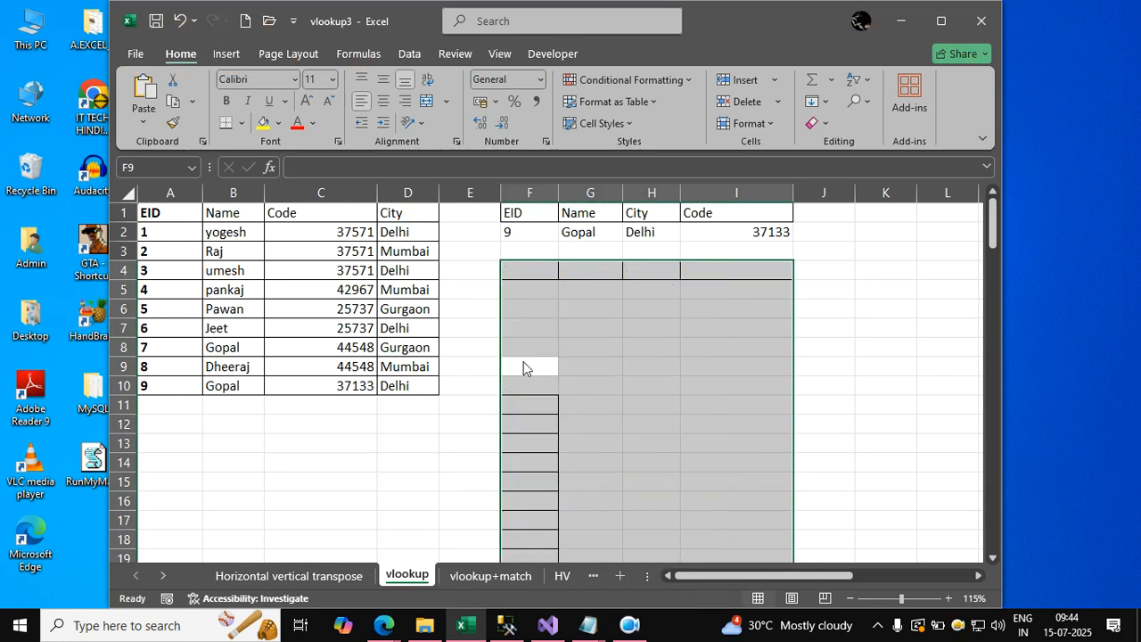
Delete the existing lookup results in G2:I2, keeping the headers and the EID value.
drag(589, 232, 726, 236)
key(Delete)
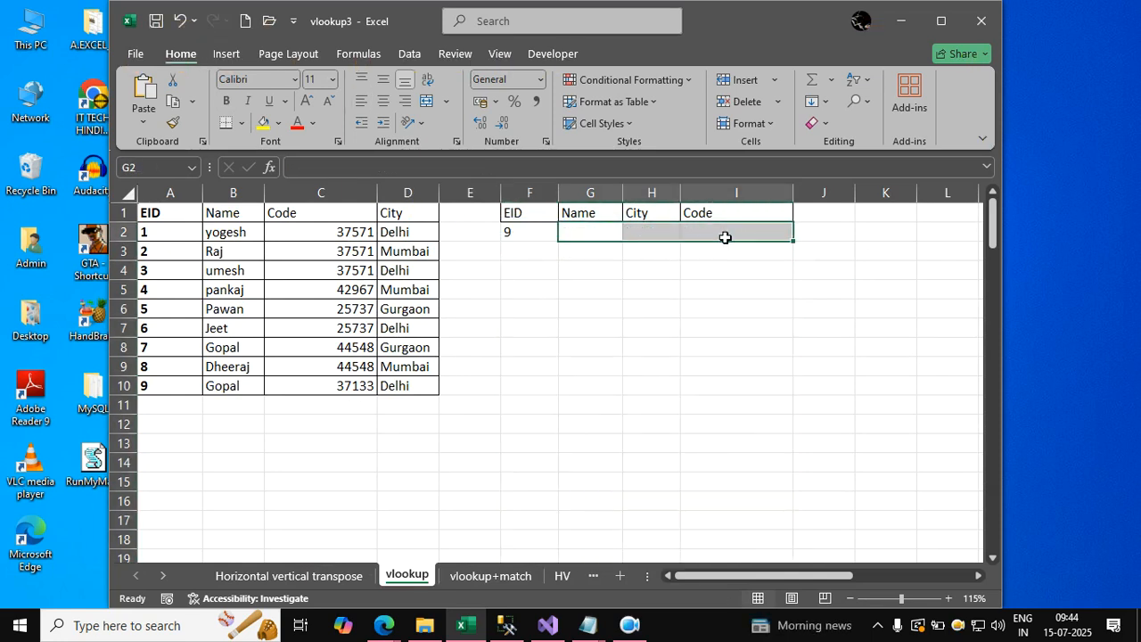
click(651, 309)
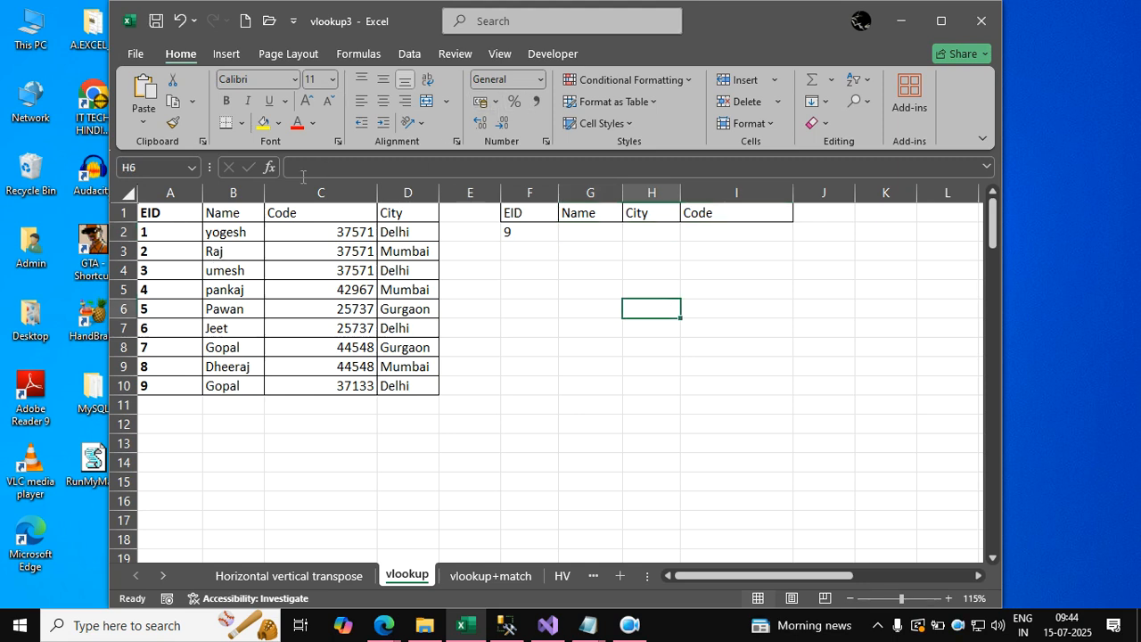
Examine the dataset in A1:D10 and its column headers against the EID, Name, City and Code lookup area in F1:I2.
click(393, 269)
drag(198, 214, 402, 387)
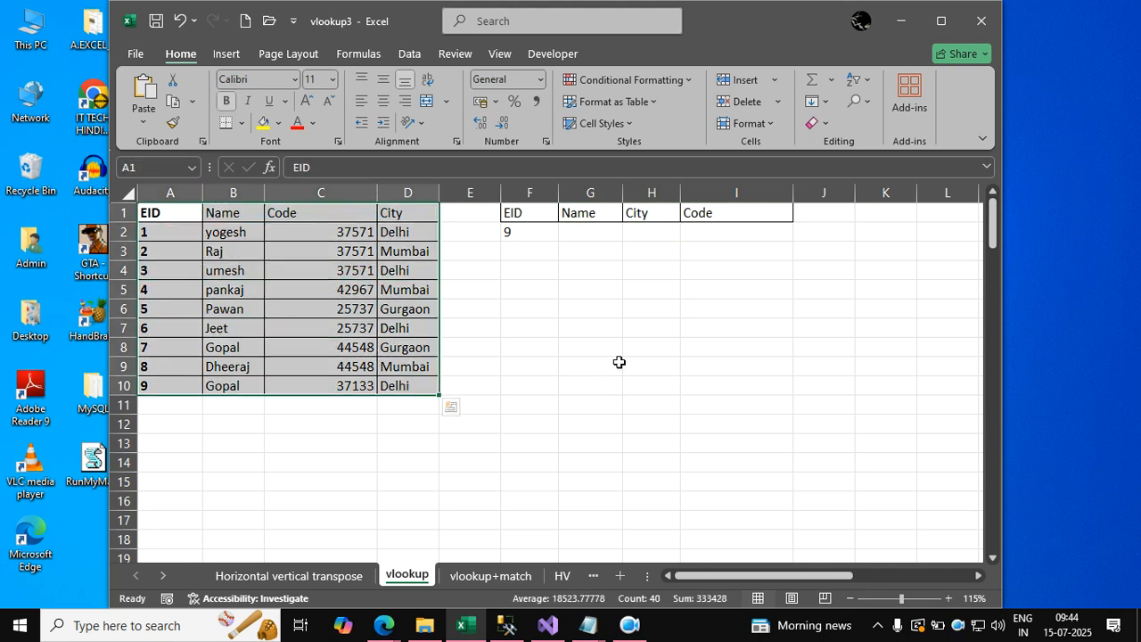
click(542, 329)
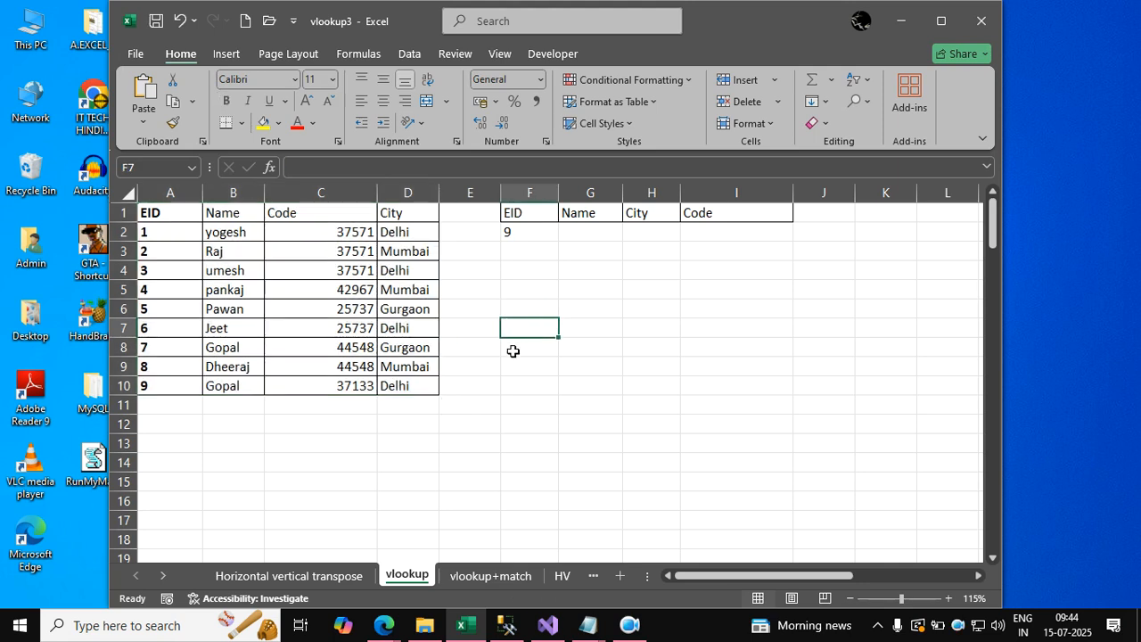
click(520, 234)
click(576, 229)
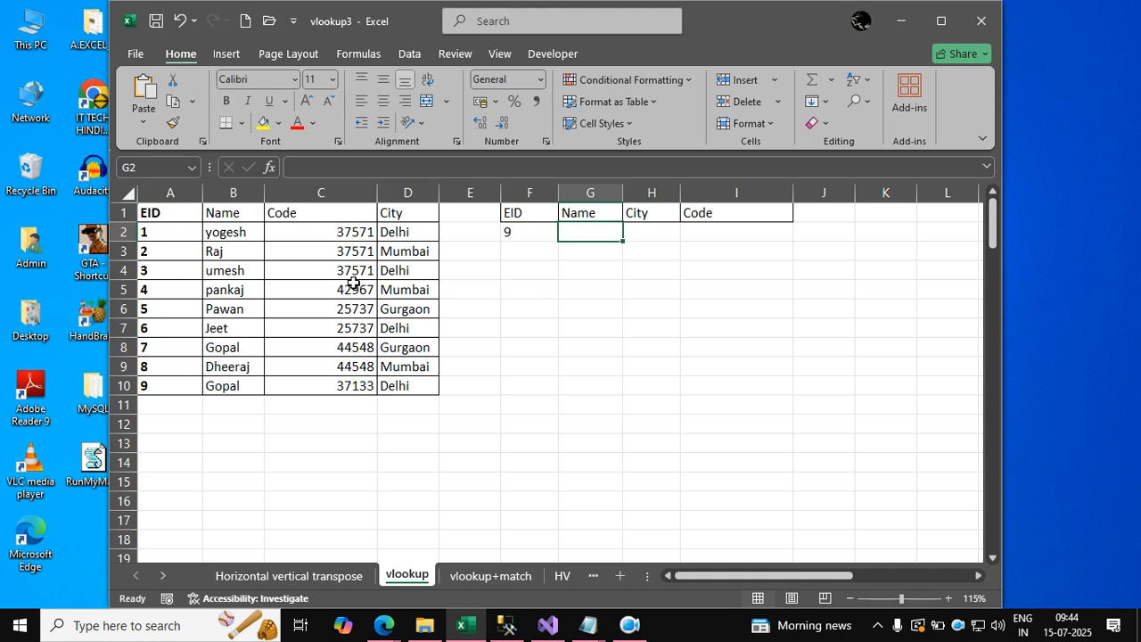
click(316, 241)
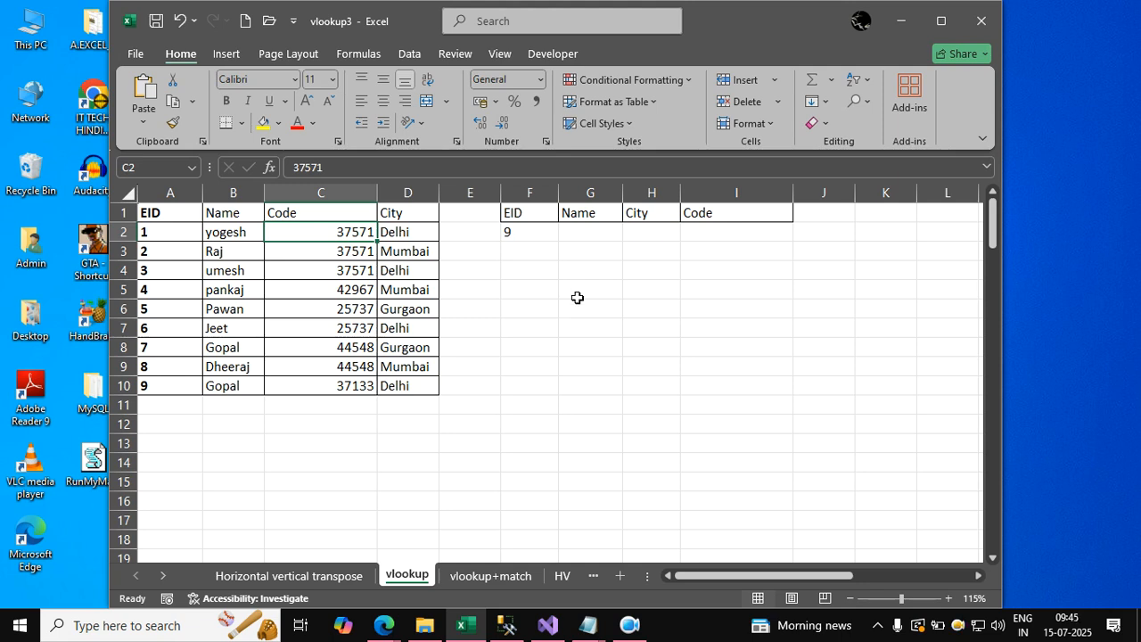
click(588, 236)
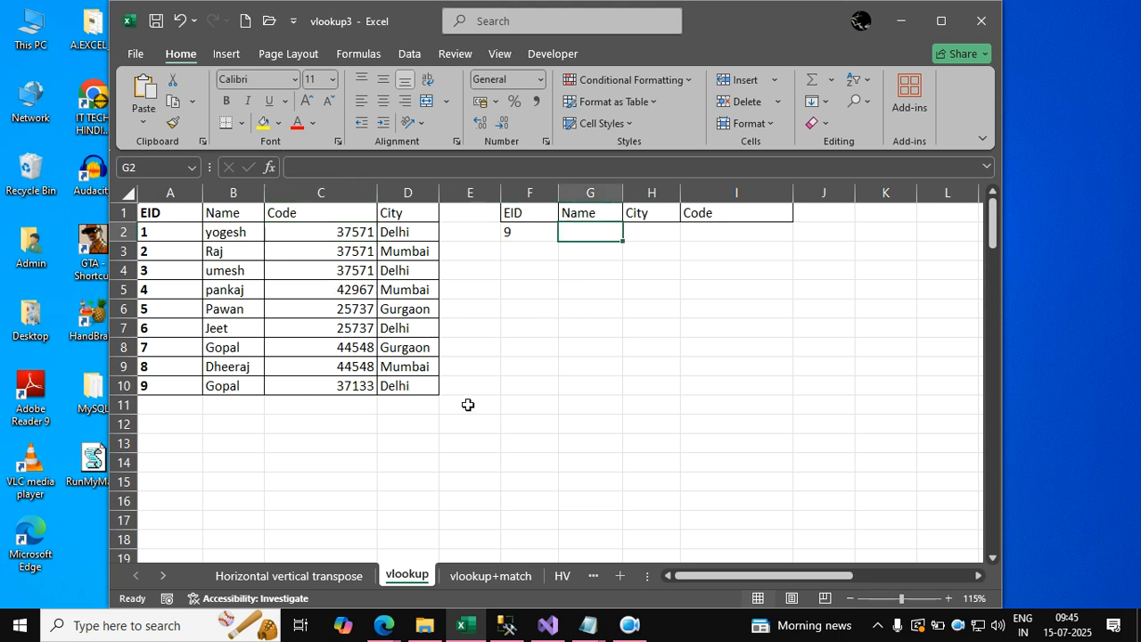
drag(181, 212, 419, 426)
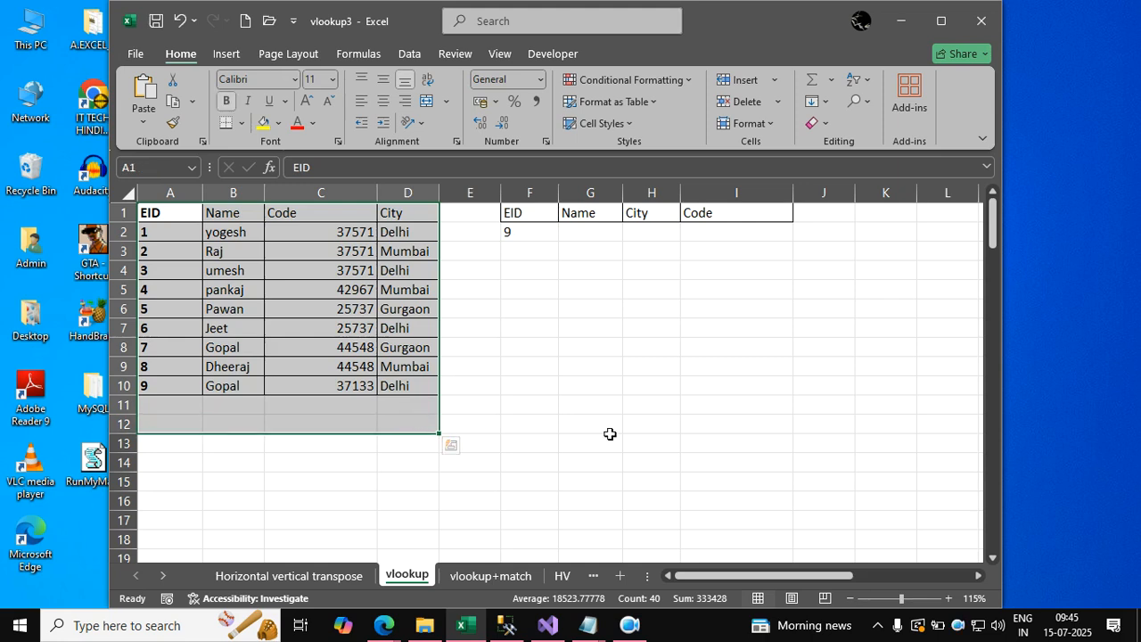
click(396, 297)
click(152, 212)
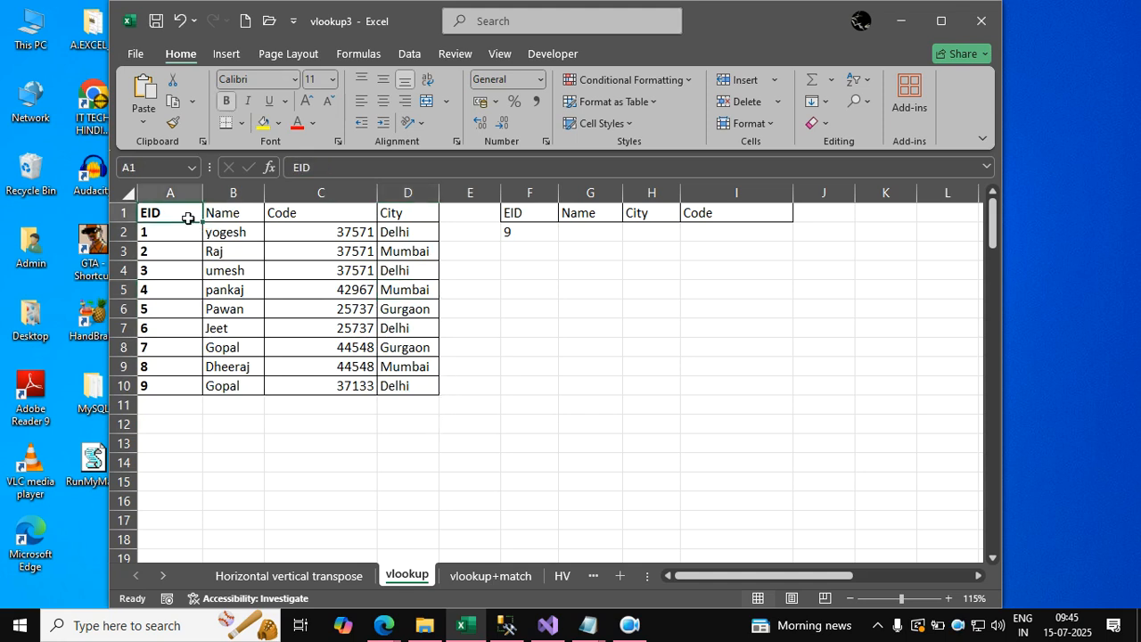
click(234, 216)
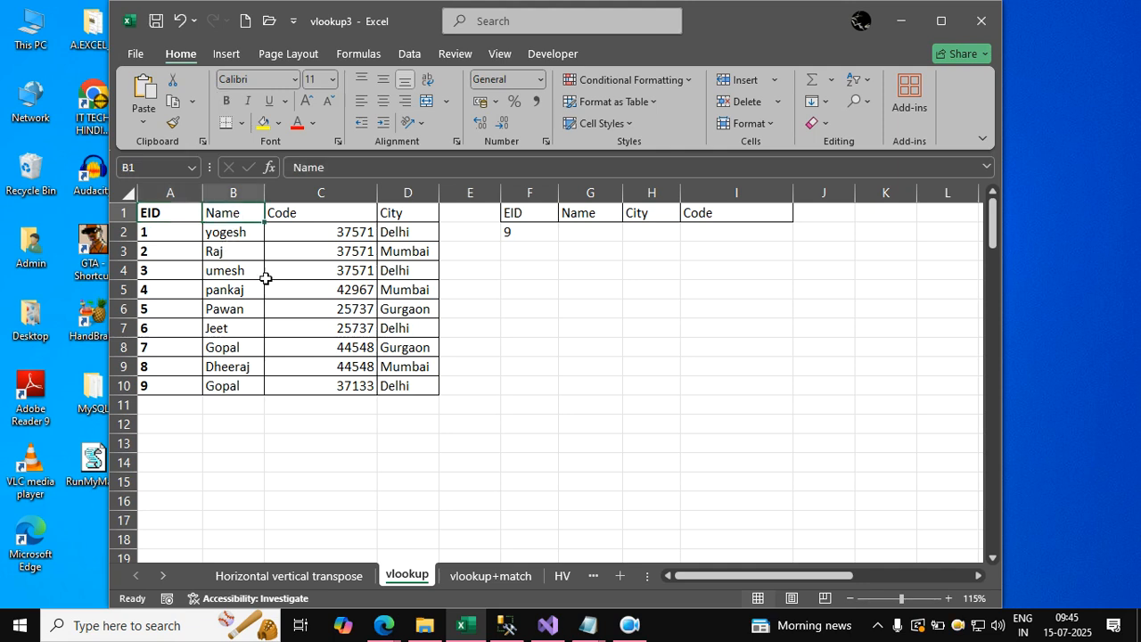
click(585, 352)
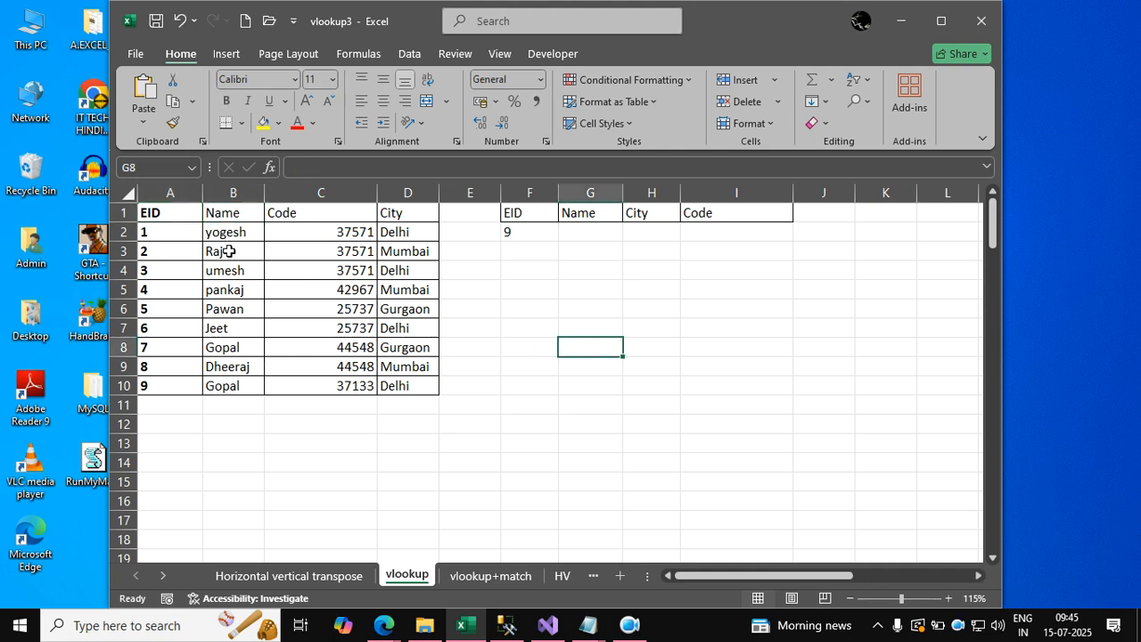
click(290, 218)
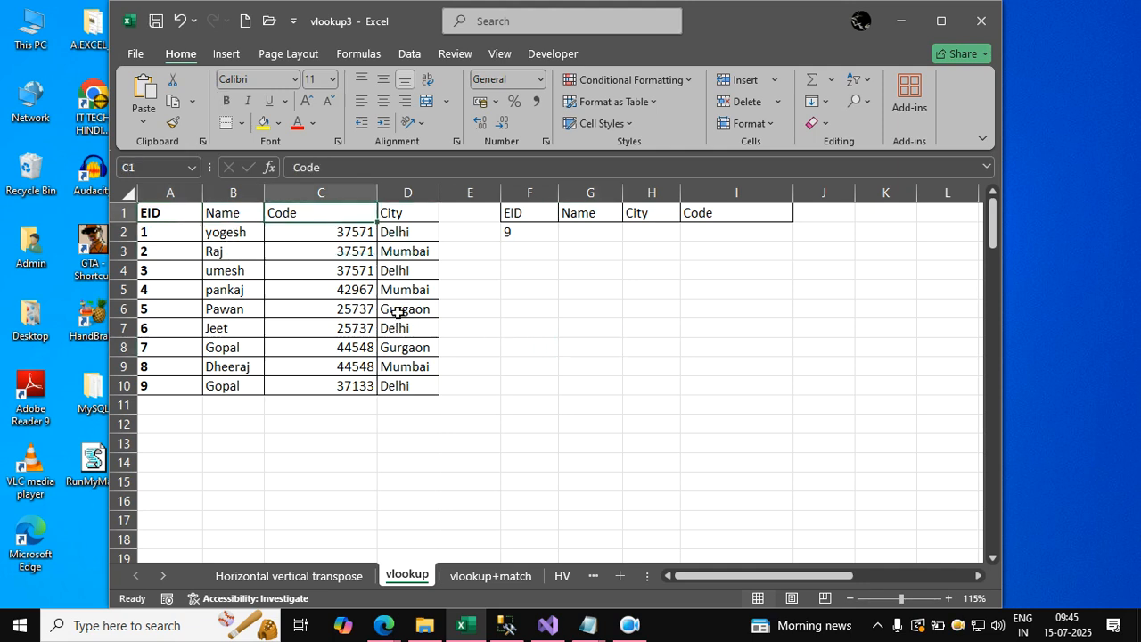
click(399, 312)
Move the A1:D10 dataset so it starts at D6, and move it back to A1.
drag(175, 213, 622, 486)
click(862, 476)
click(410, 311)
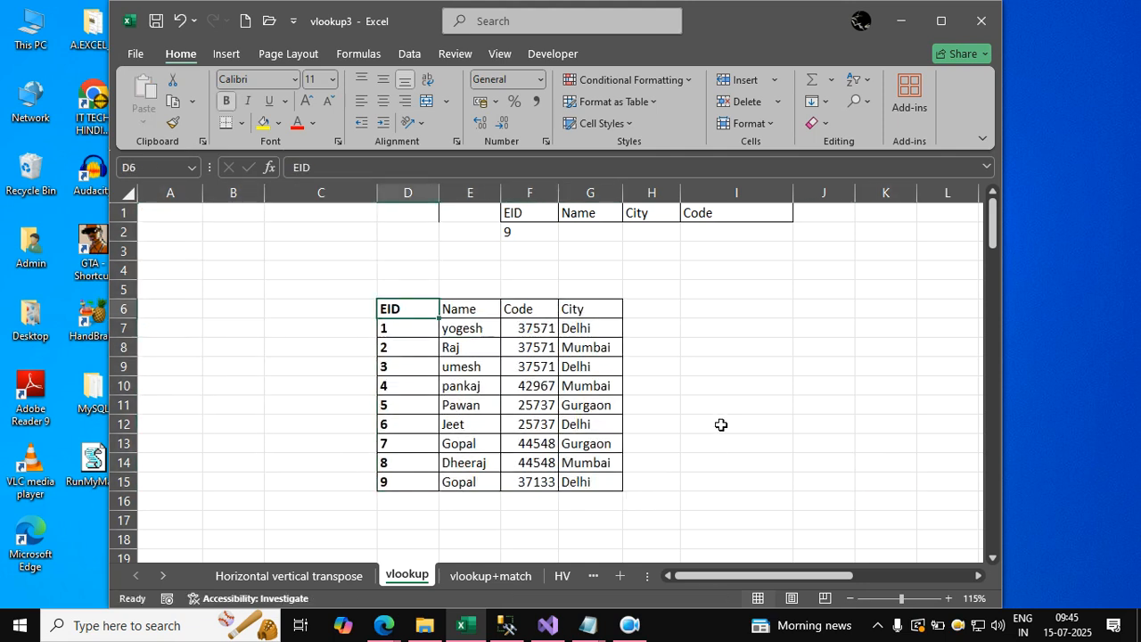
click(581, 309)
click(414, 312)
drag(414, 312, 583, 484)
drag(380, 390, 181, 296)
click(538, 339)
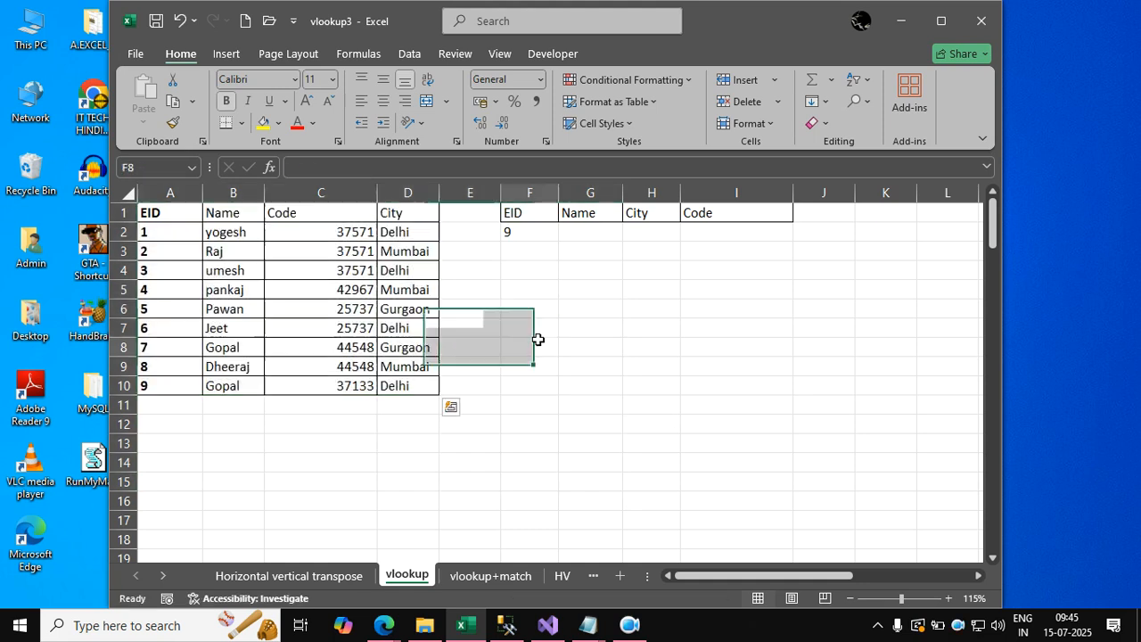
click(581, 214)
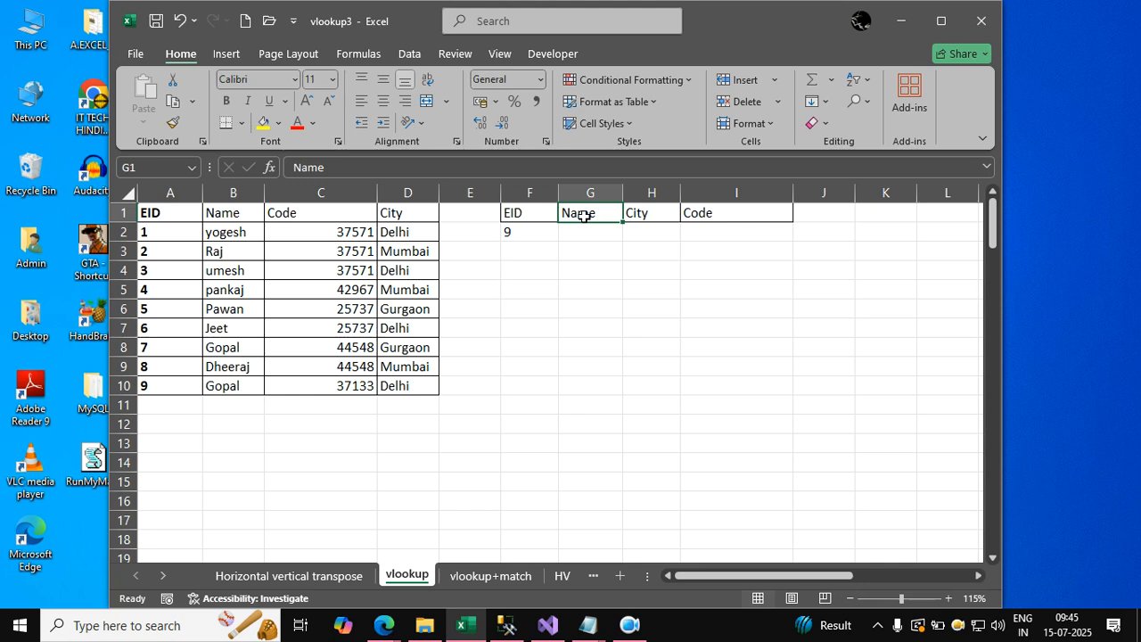
click(642, 353)
click(604, 235)
click(631, 329)
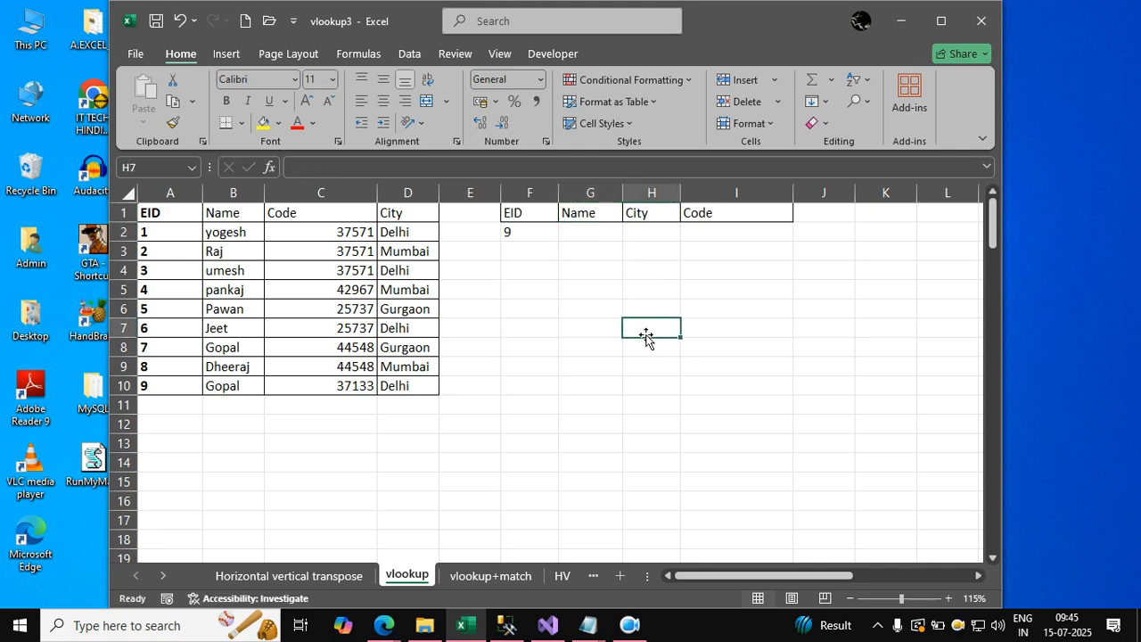
Start a VLOOKUP formula in G2 under Name, using the EID in F2 as the lookup value.
click(950, 599)
scroll(794, 496, up, 1)
drag(817, 574, 709, 576)
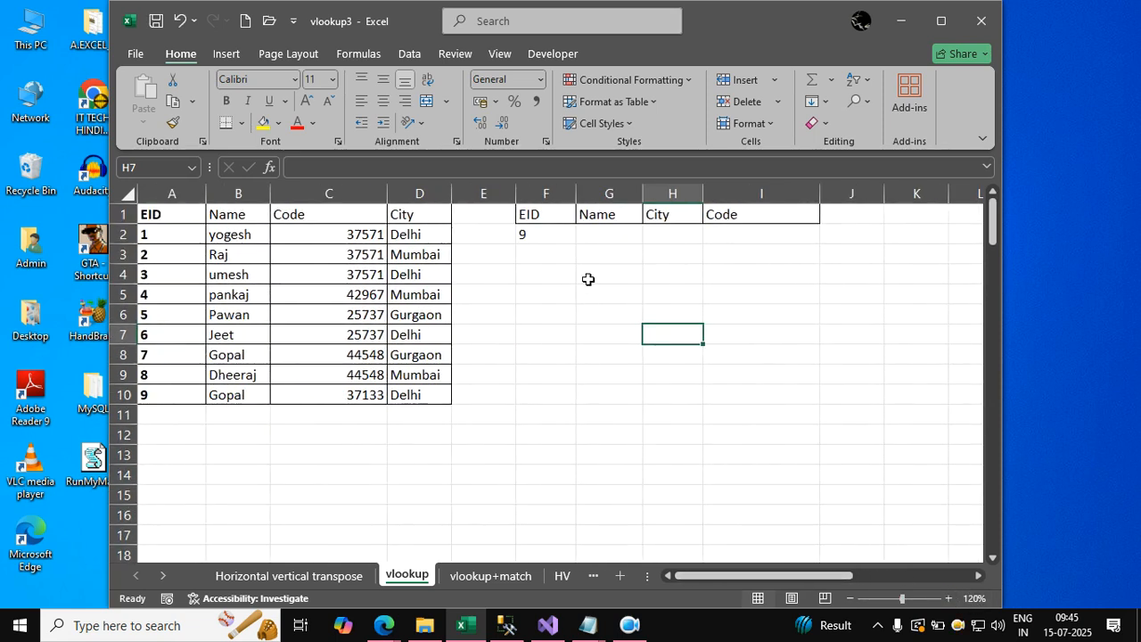
click(582, 233)
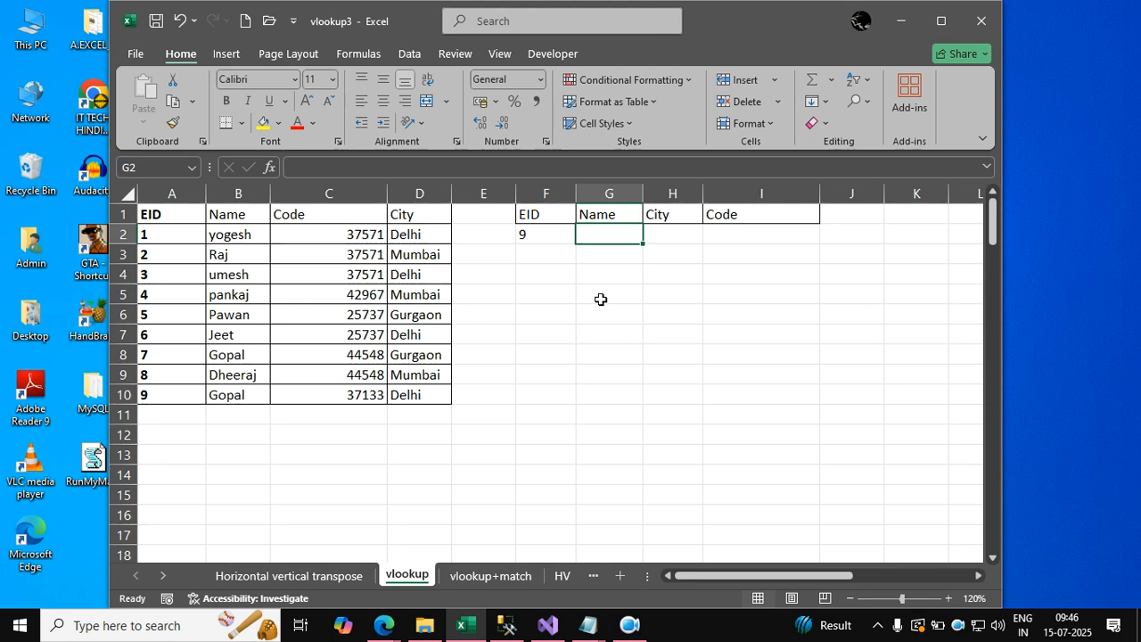
text(=vlookup()
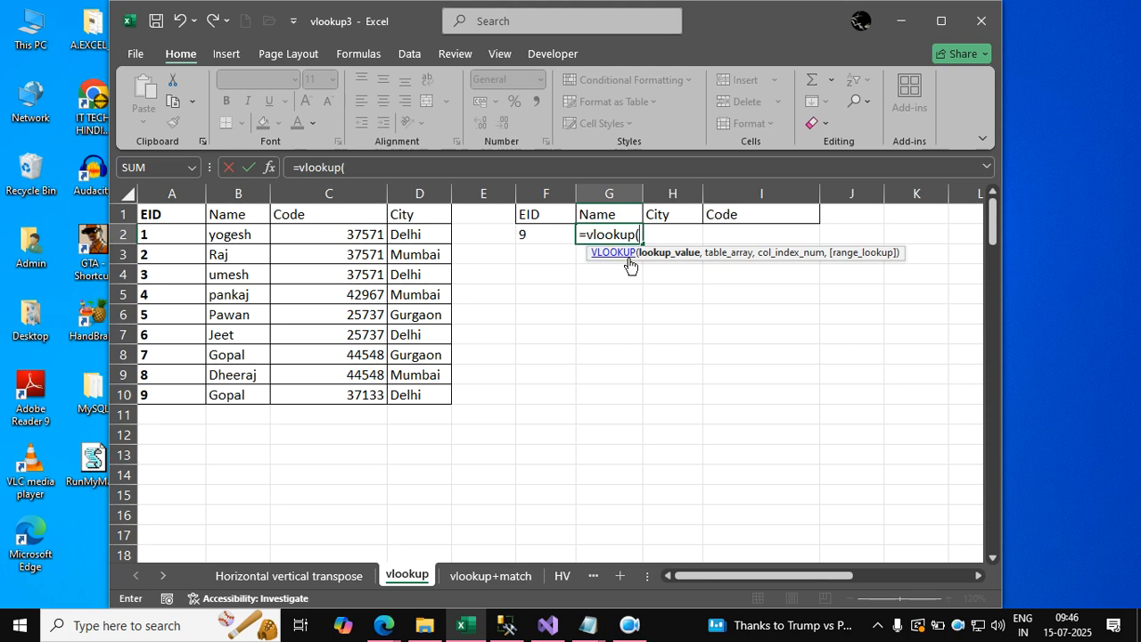
click(555, 236)
text(,)
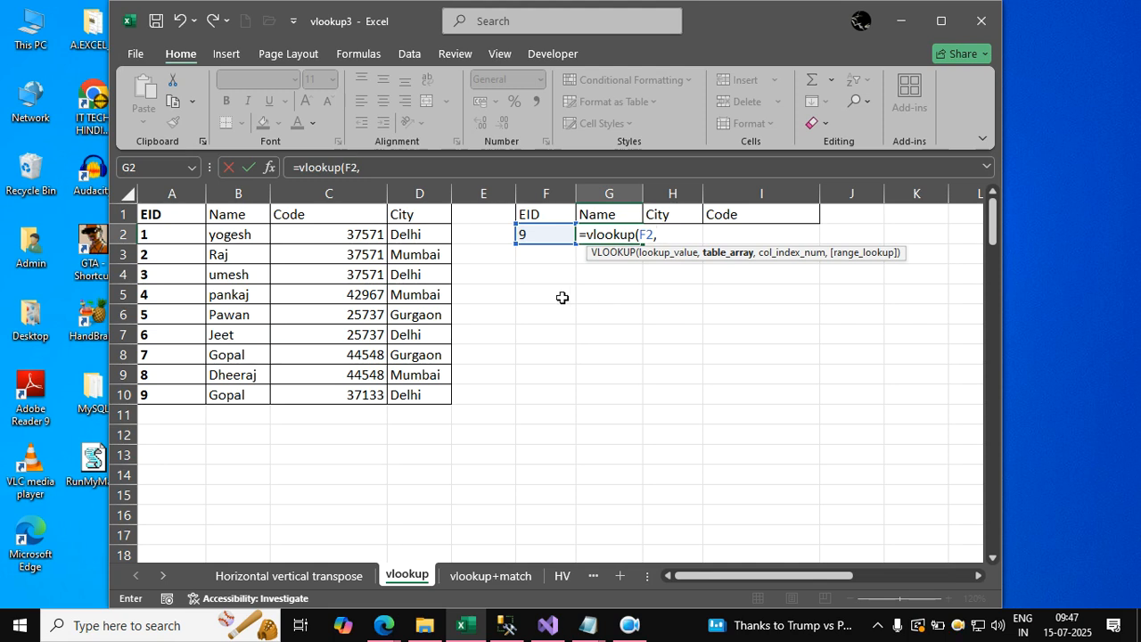
Complete the G2 VLOOKUP with A1:D10 as the table array, 2 as the column index and FALSE for exact match.
click(184, 213)
drag(414, 287, 426, 390)
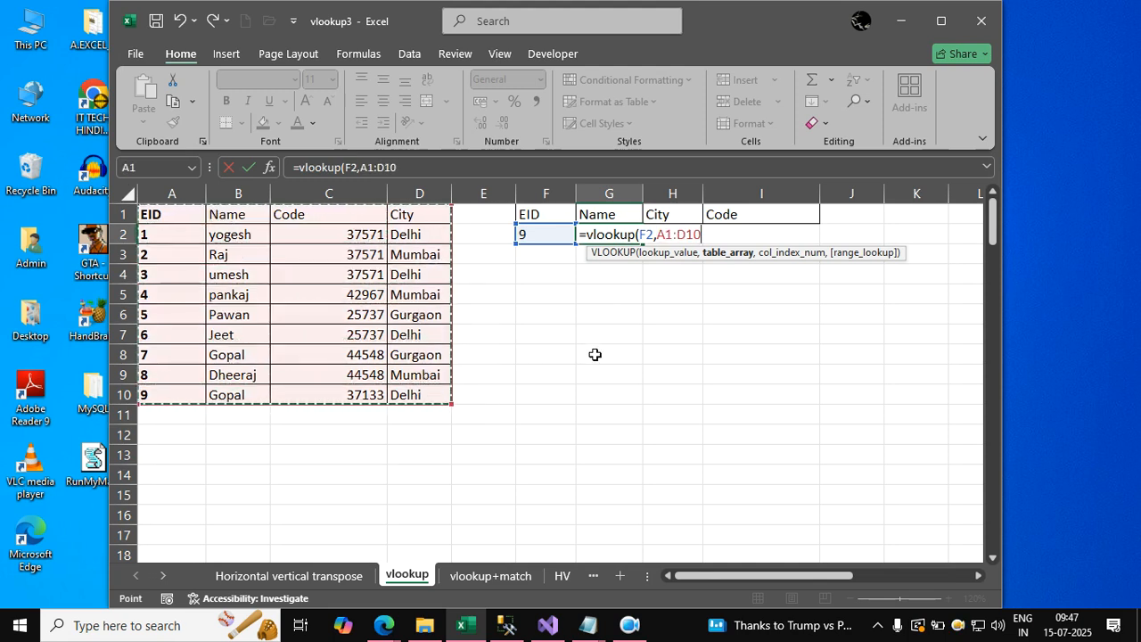
text(,)
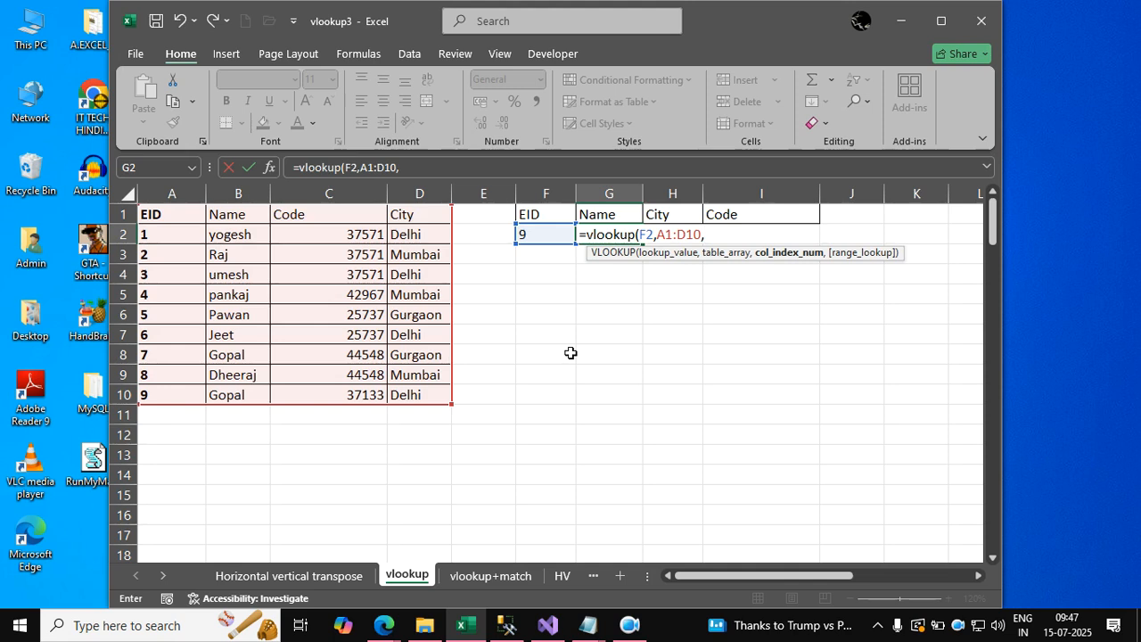
text(2,)
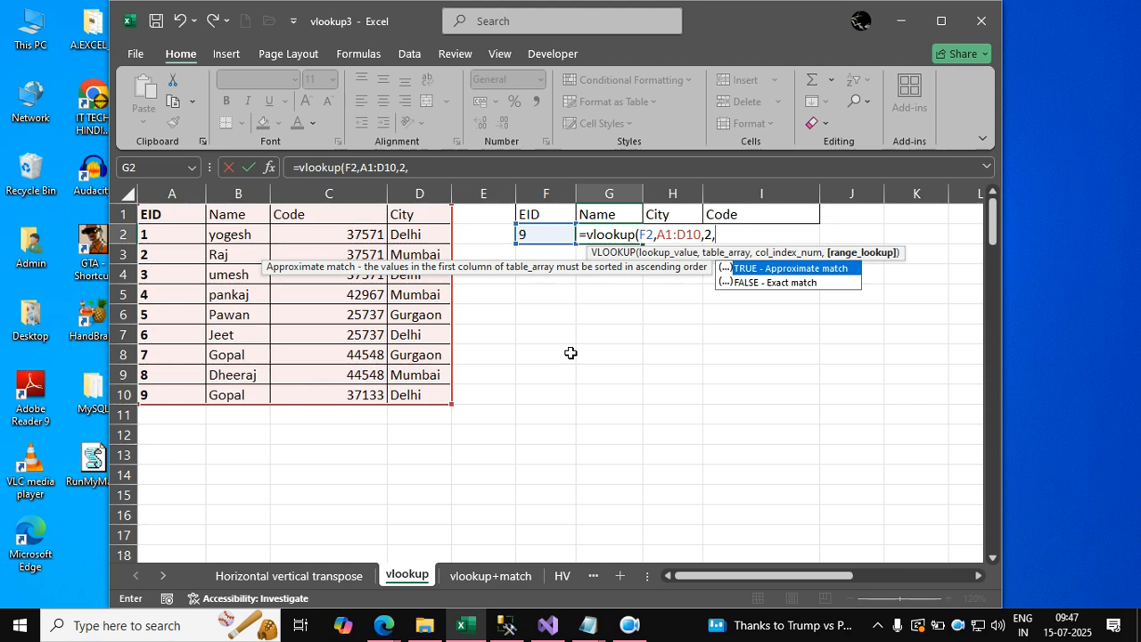
text(fal)
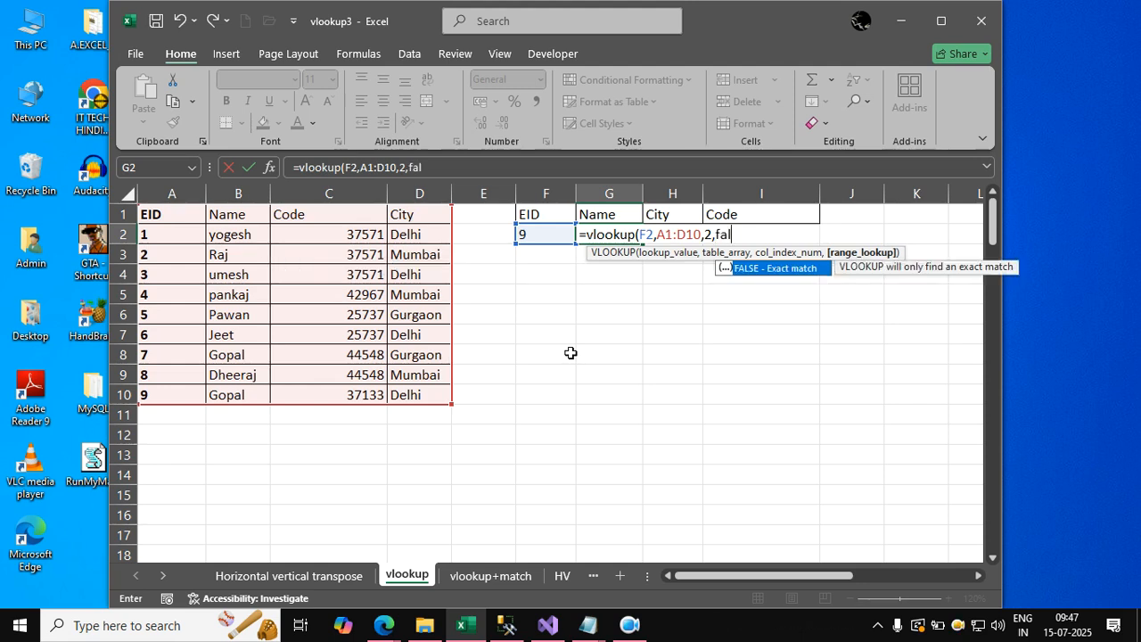
text(se))
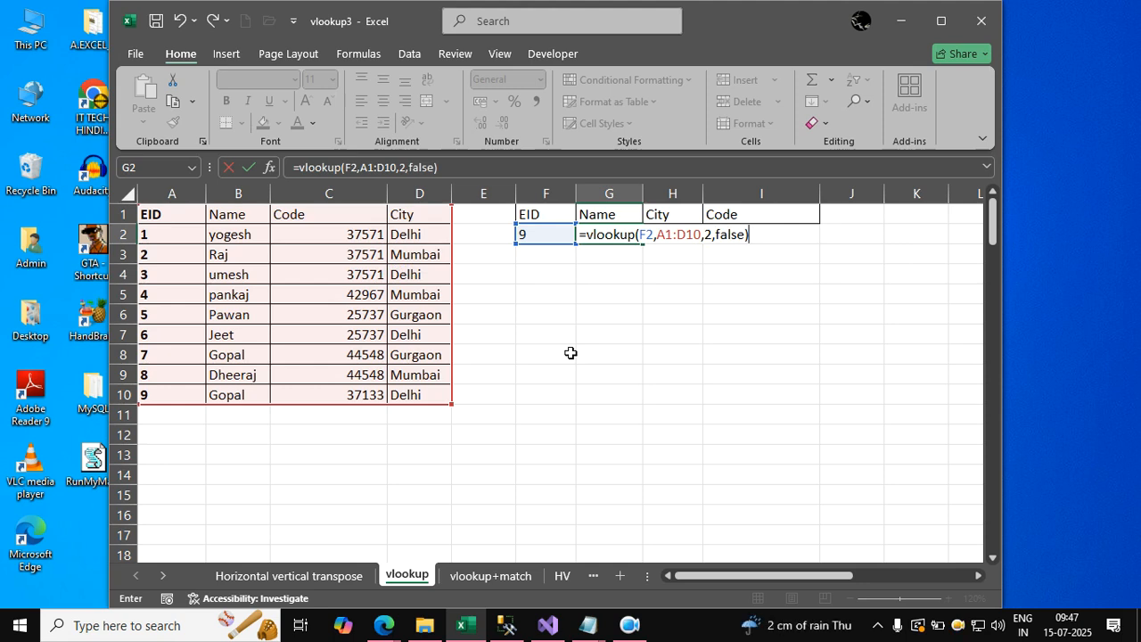
key(Return)
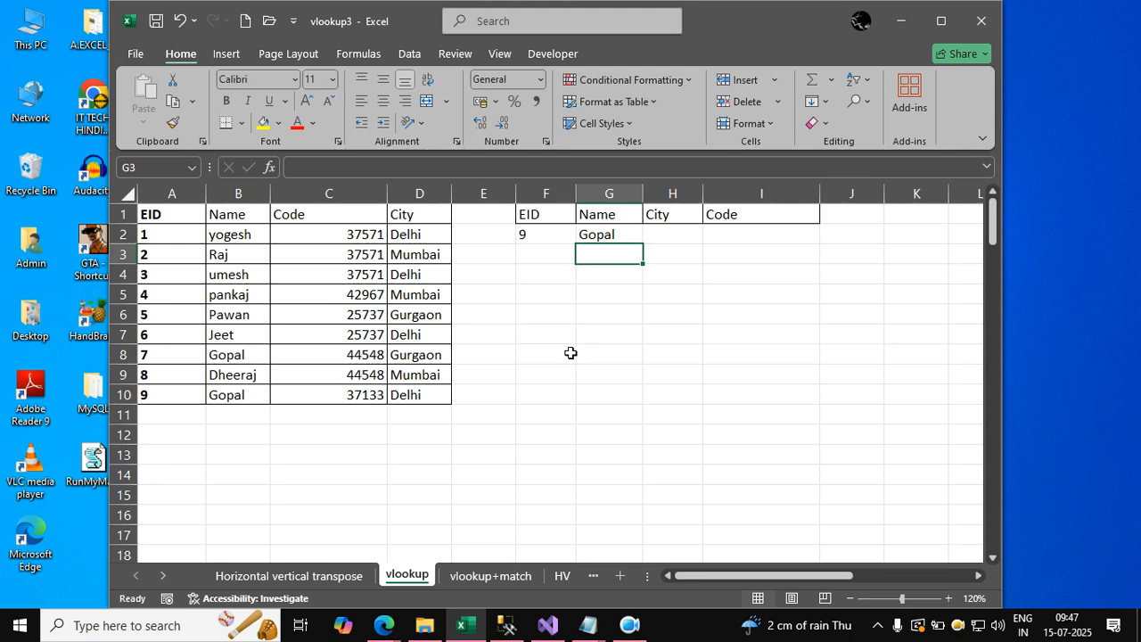
Set the lookup EID in F2 to 5.
key(Left)
key(Up)
text(5)
key(Return)
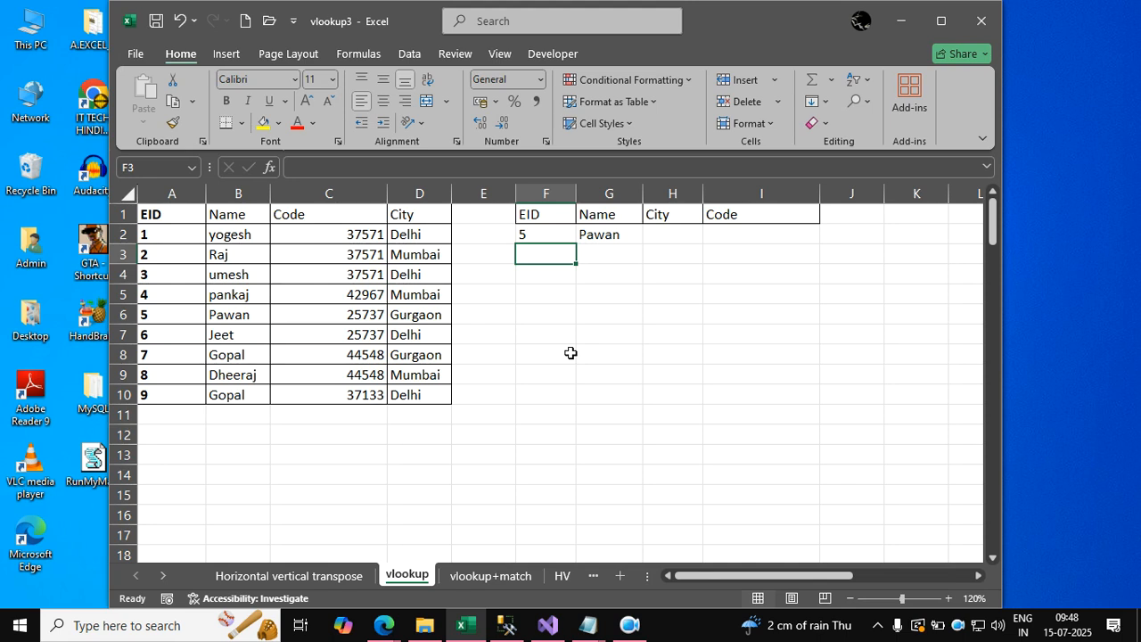
Try to fill the G2 VLOOKUP formula across the City and Code cells H2:I2.
key(Right)
key(Right)
key(Up)
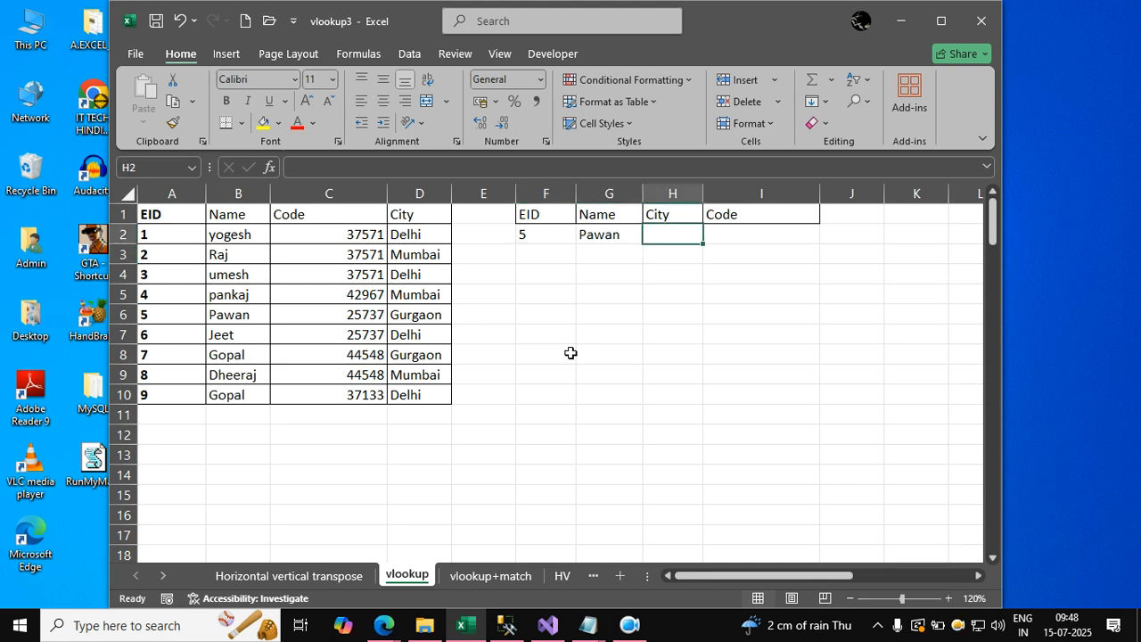
key(Right)
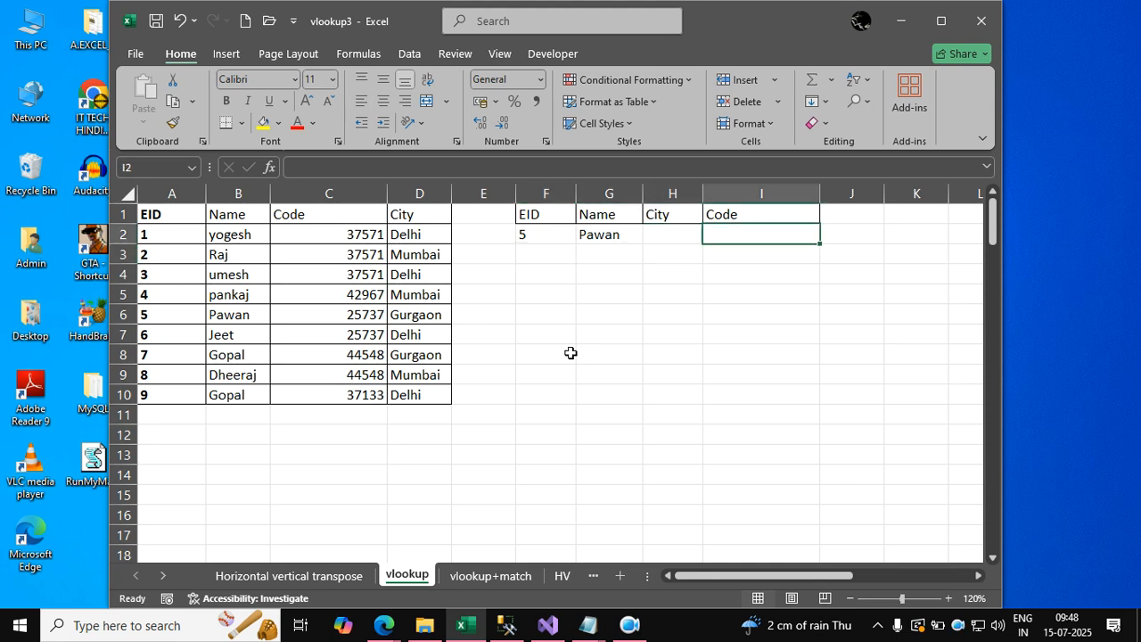
key(Left)
key(Left)
key(Right)
key(Left)
key(shift+Right)
key(shift+Right)
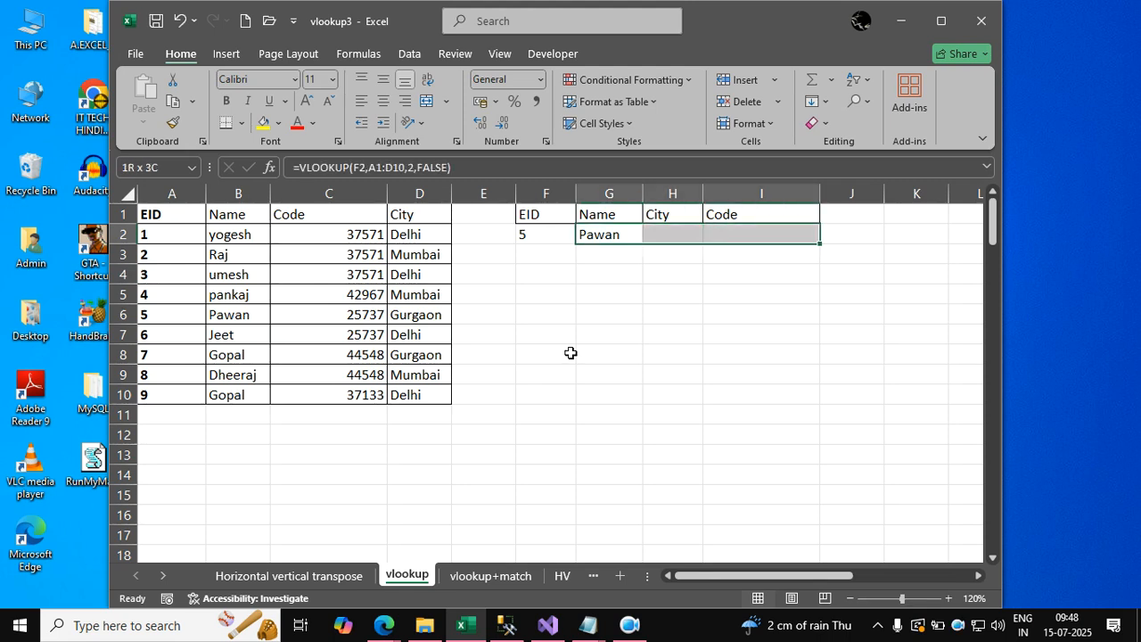
key(ctrl+r)
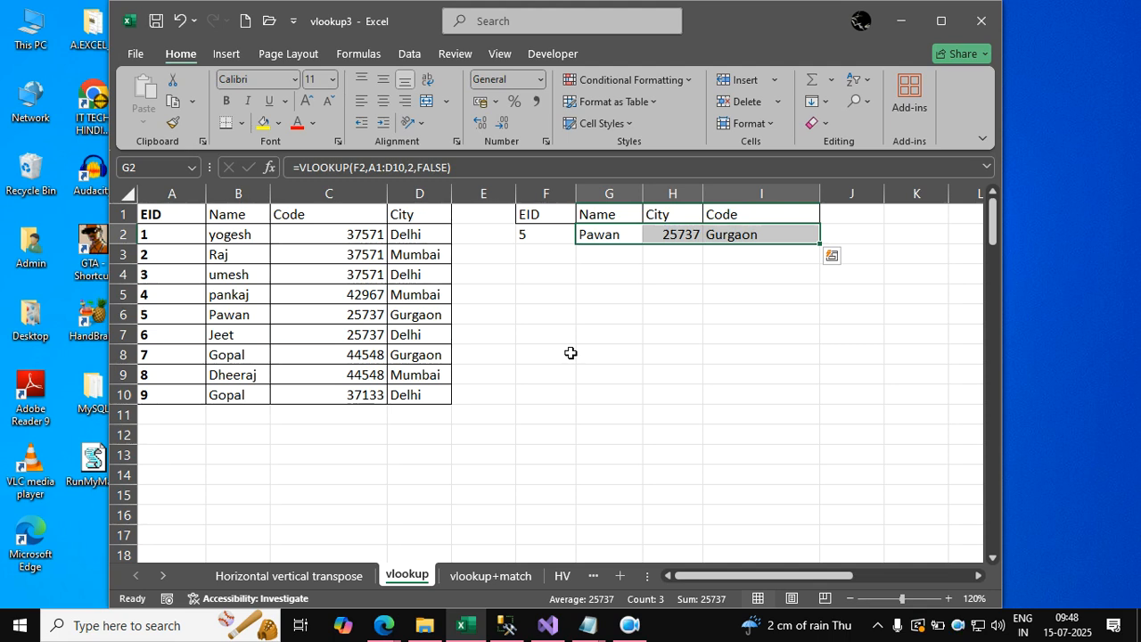
Check the copied formula in H2 and delete the contents of H2:I2.
key(Right)
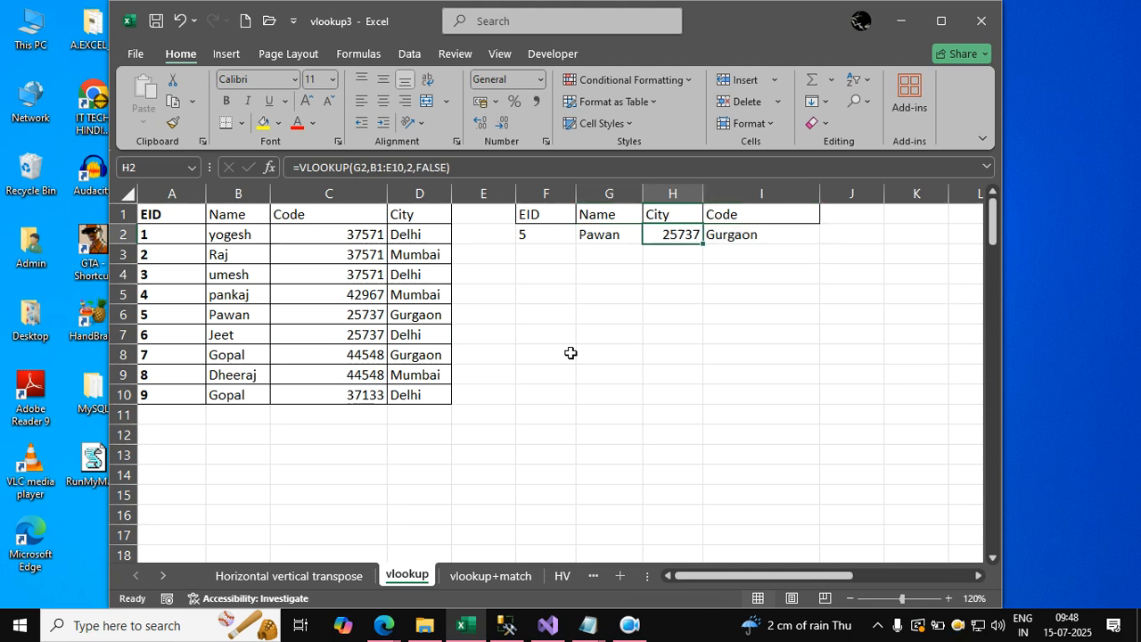
key(shift+Right)
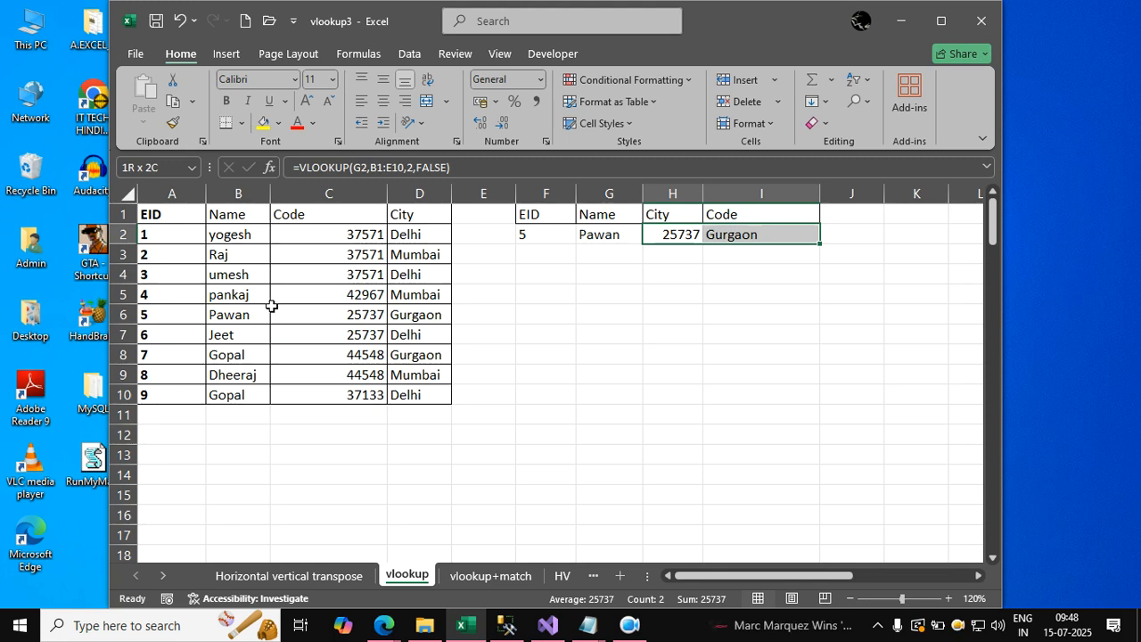
key(Delete)
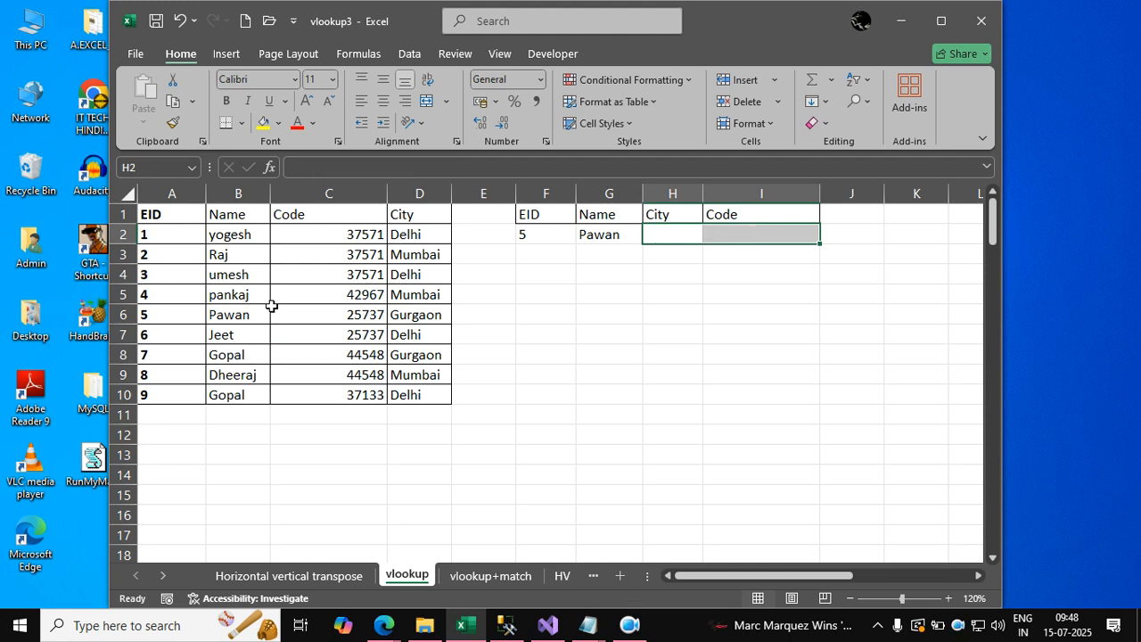
Change the column index in the G2 VLOOKUP to the array {2,4,3} so one formula returns Name, City and Code.
key(Left)
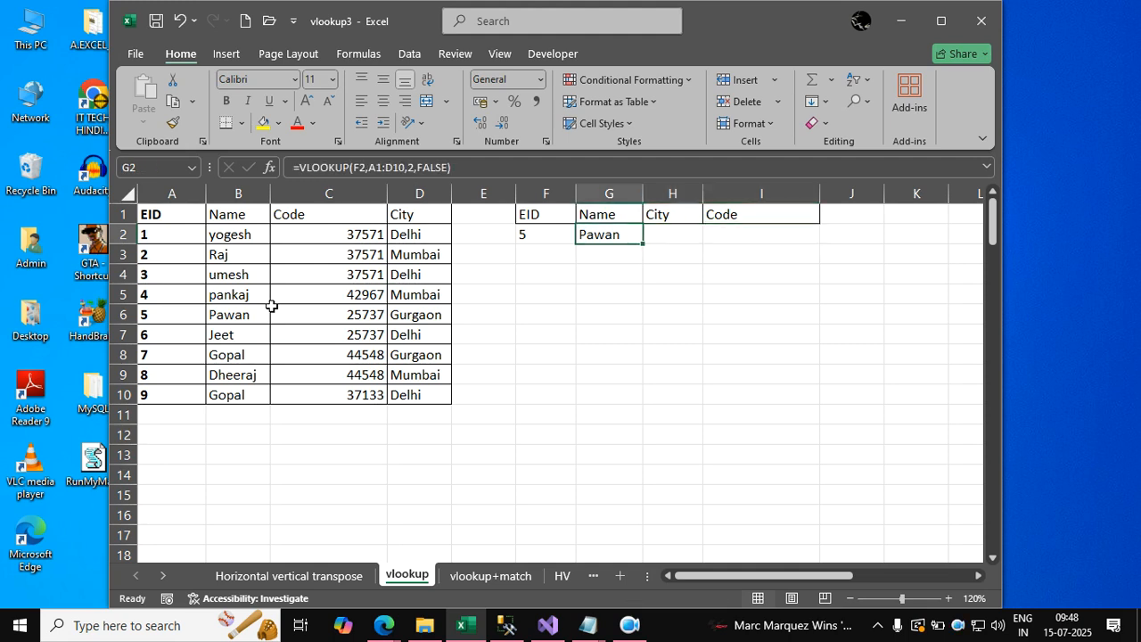
double_click(633, 235)
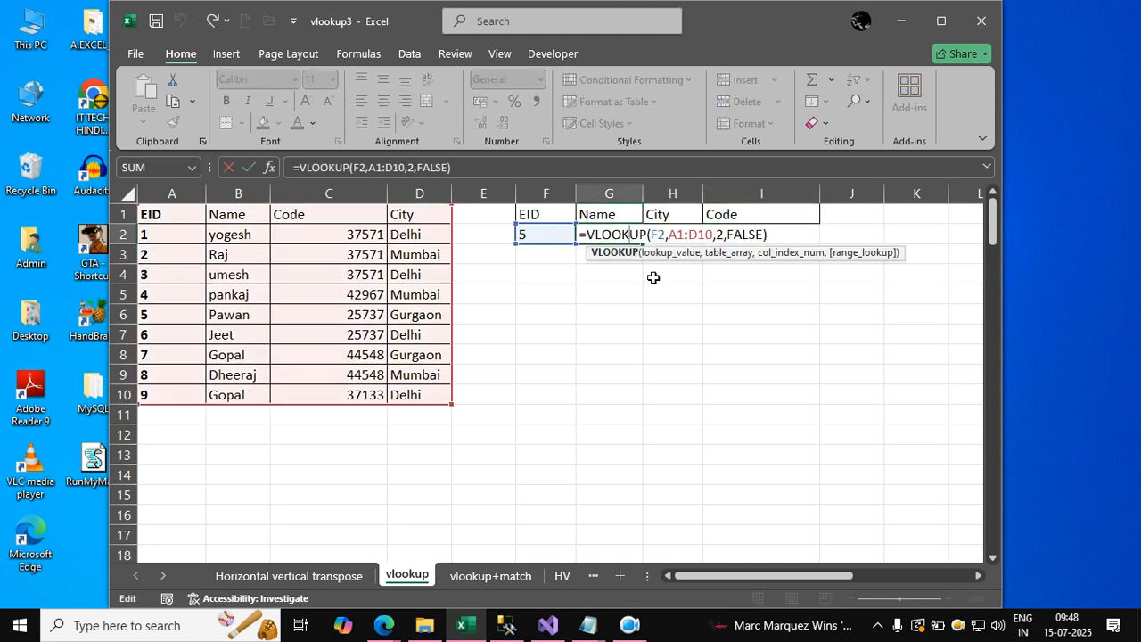
click(722, 235)
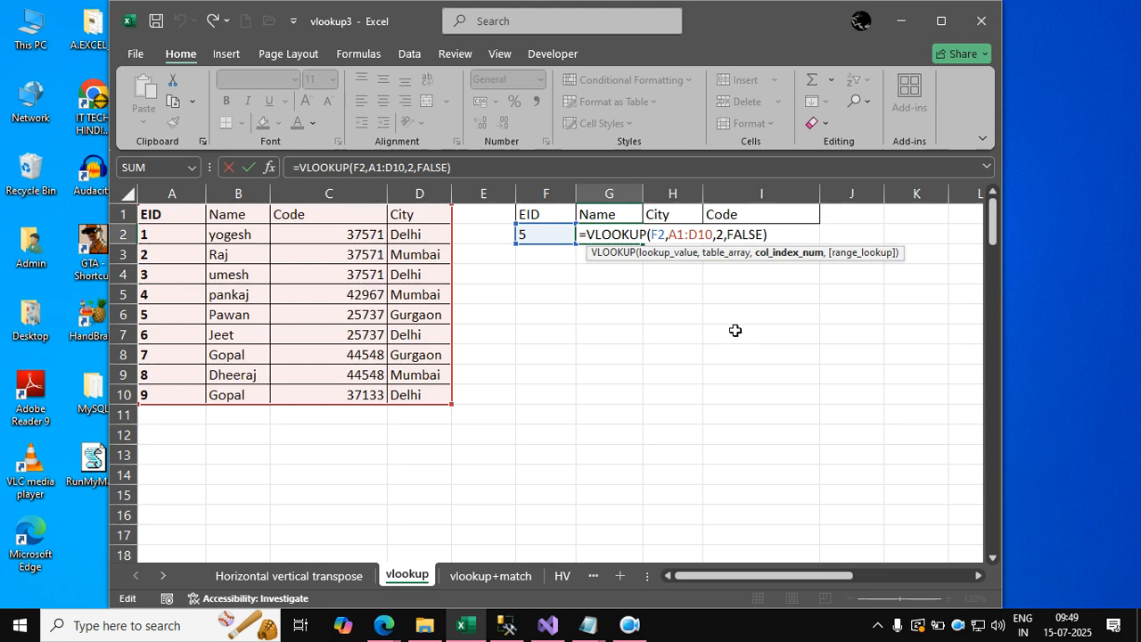
text({)
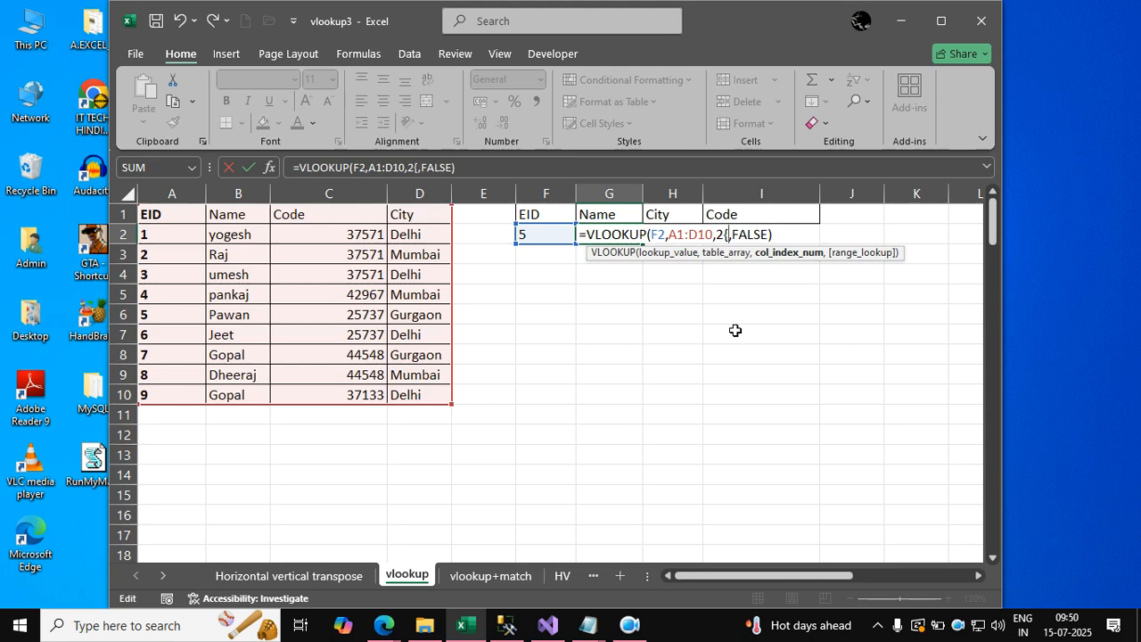
key(BackSpace)
key(BackSpace)
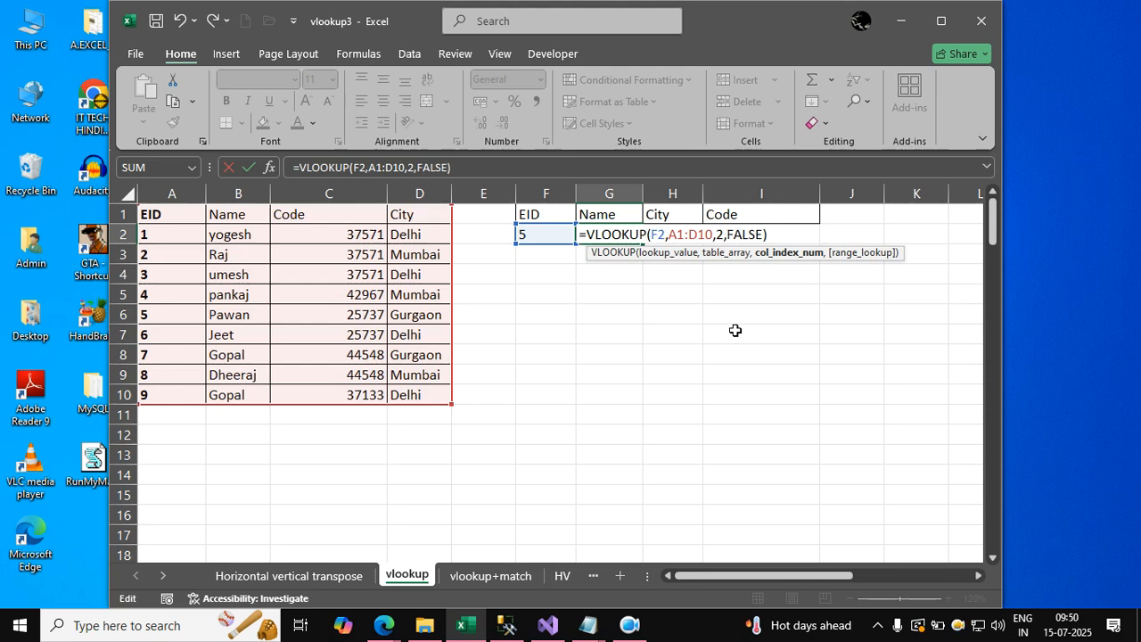
text({)
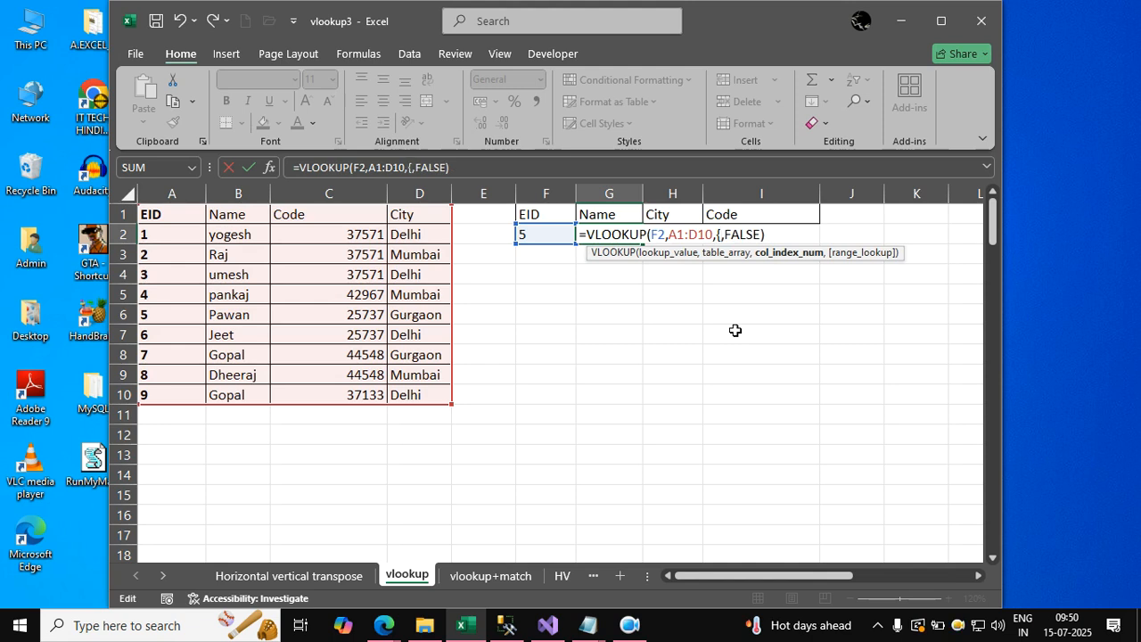
text(2,)
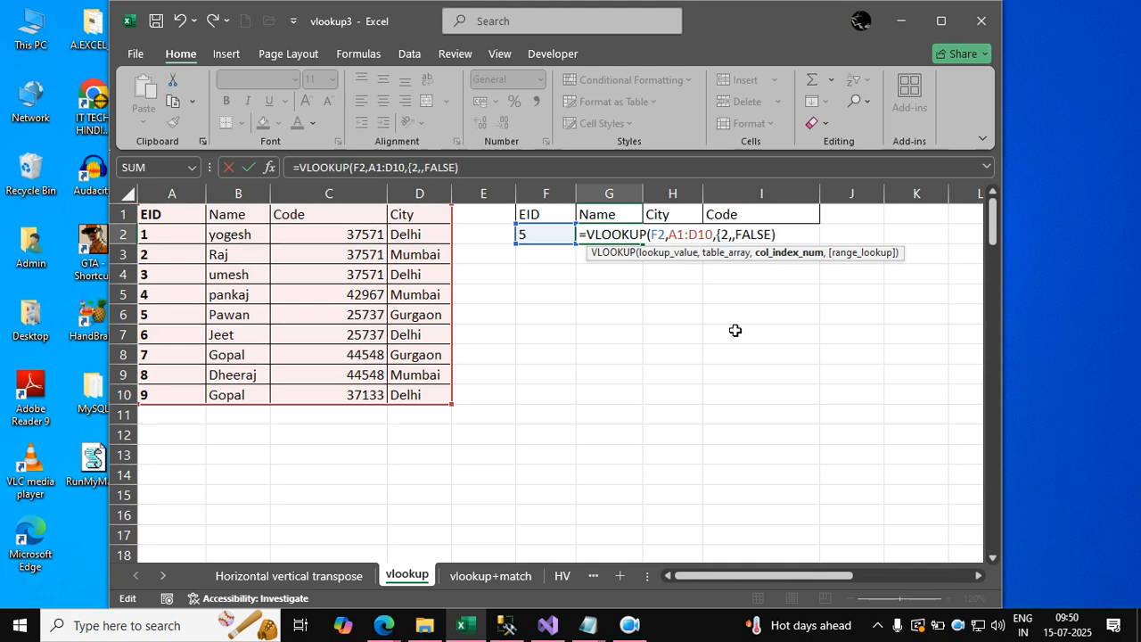
text(4,)
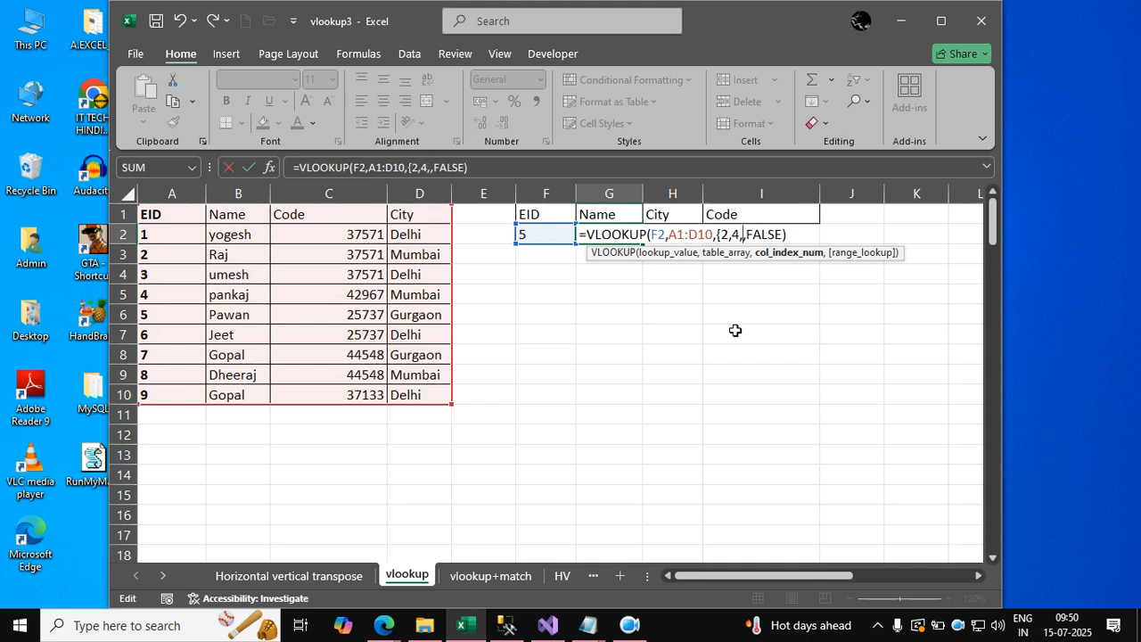
text(3)
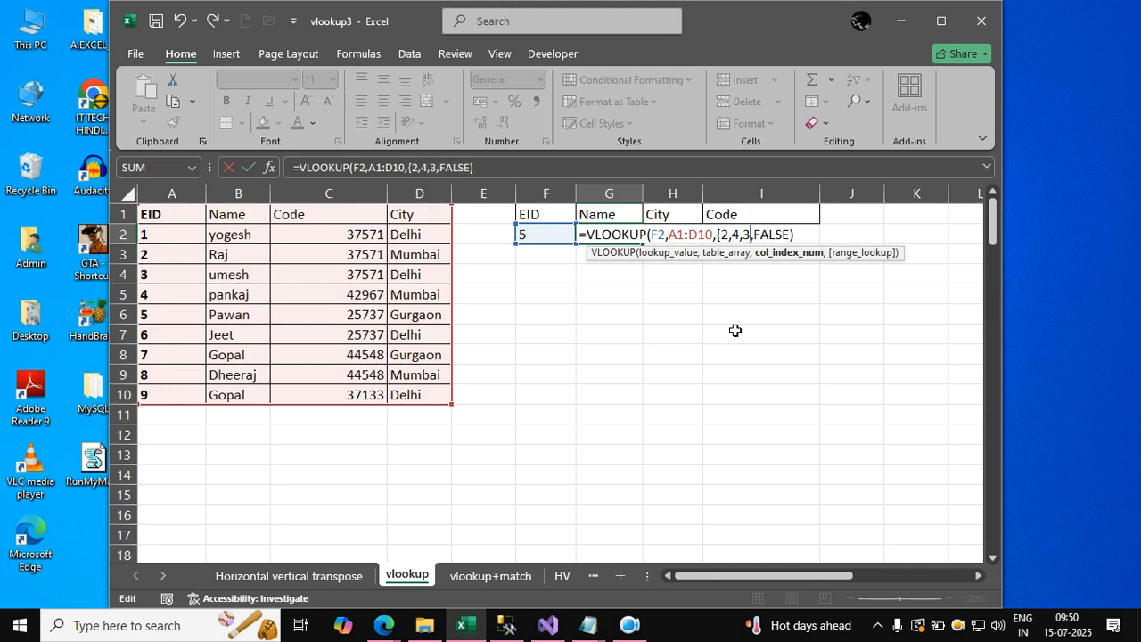
text(})
key(Return)
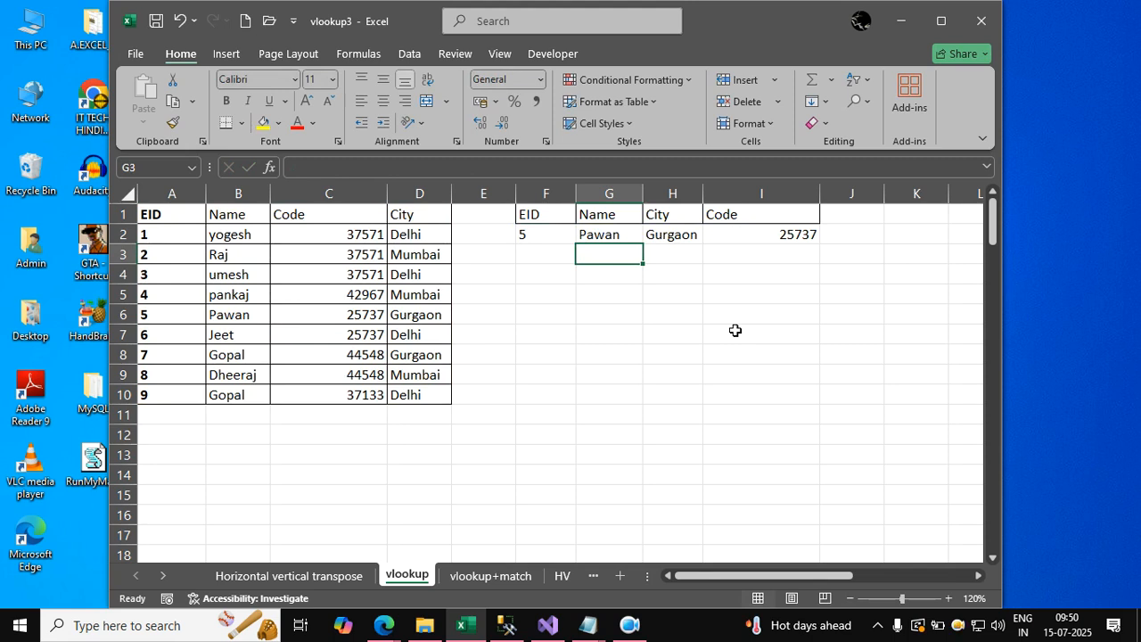
Set the lookup EID in F2 to 3.
key(Left)
key(Up)
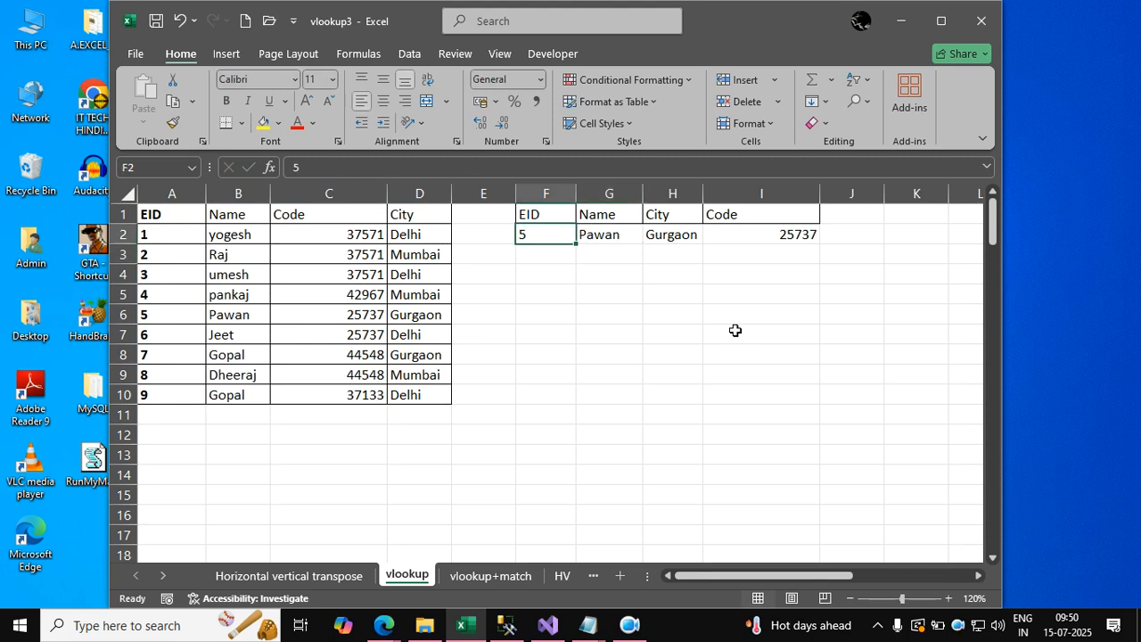
text(3)
key(Return)
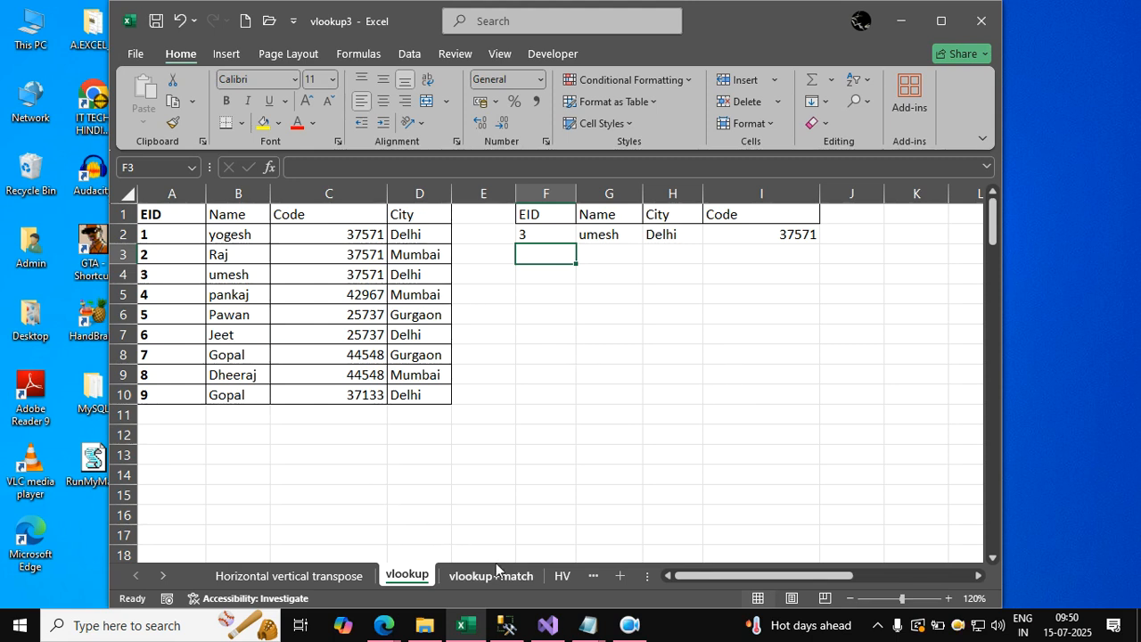
Switch to the HV sheet and delete the lookup rows in B13:E16.
click(561, 577)
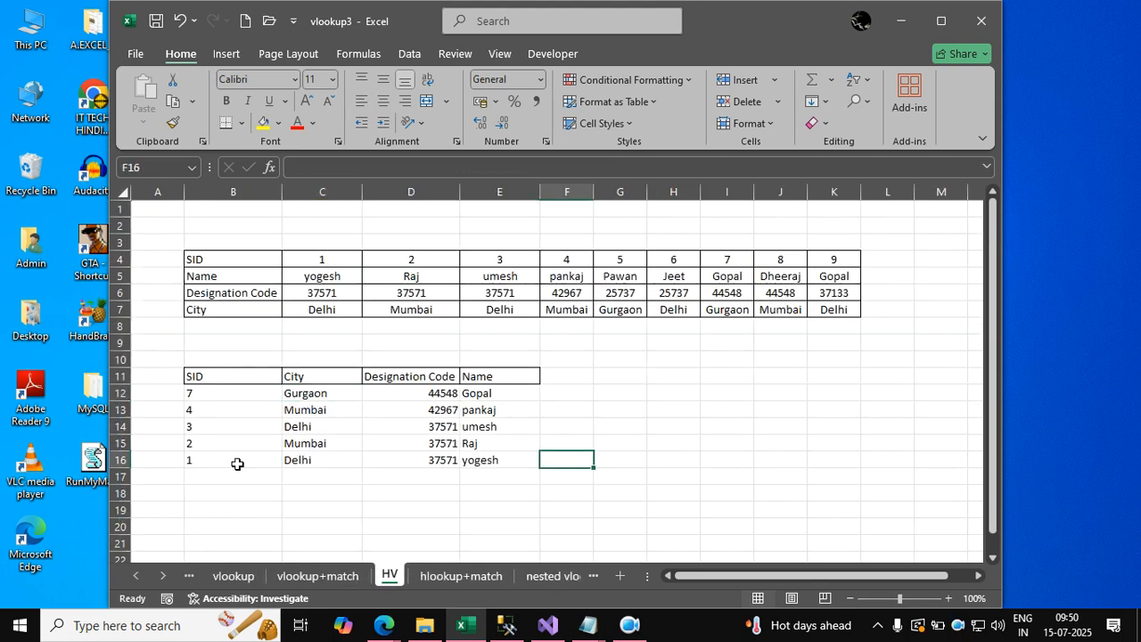
drag(209, 423, 523, 469)
key(Delete)
Delete the City, Designation Code and Name lookup results in C12:E12, keeping the SID value.
key(Up)
key(Right)
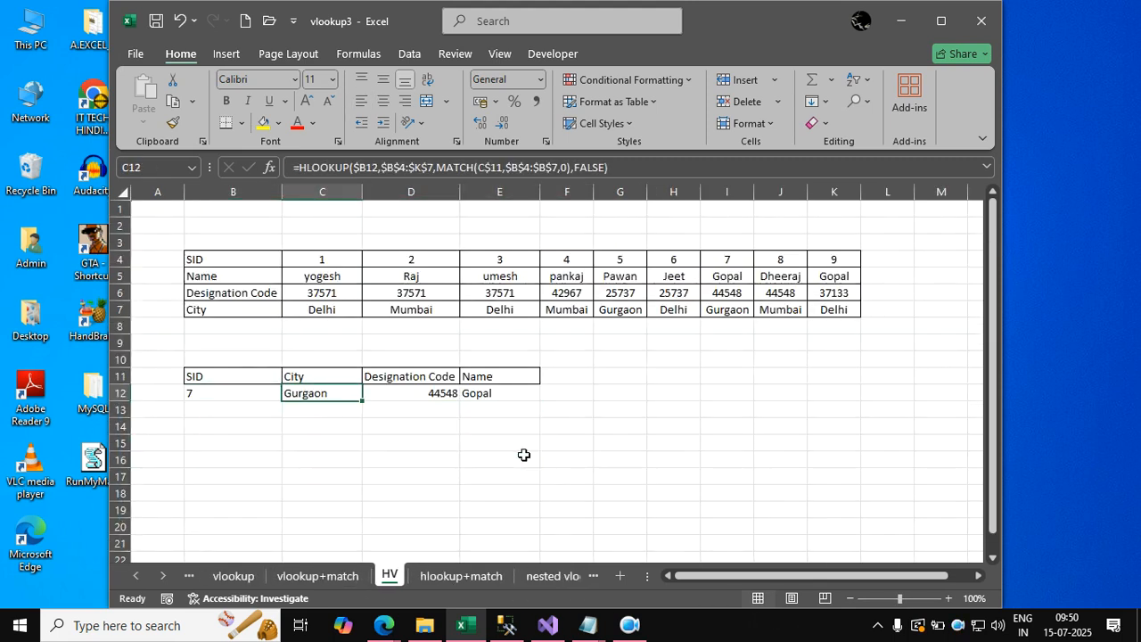
key(shift+Right)
key(shift+Right)
key(Delete)
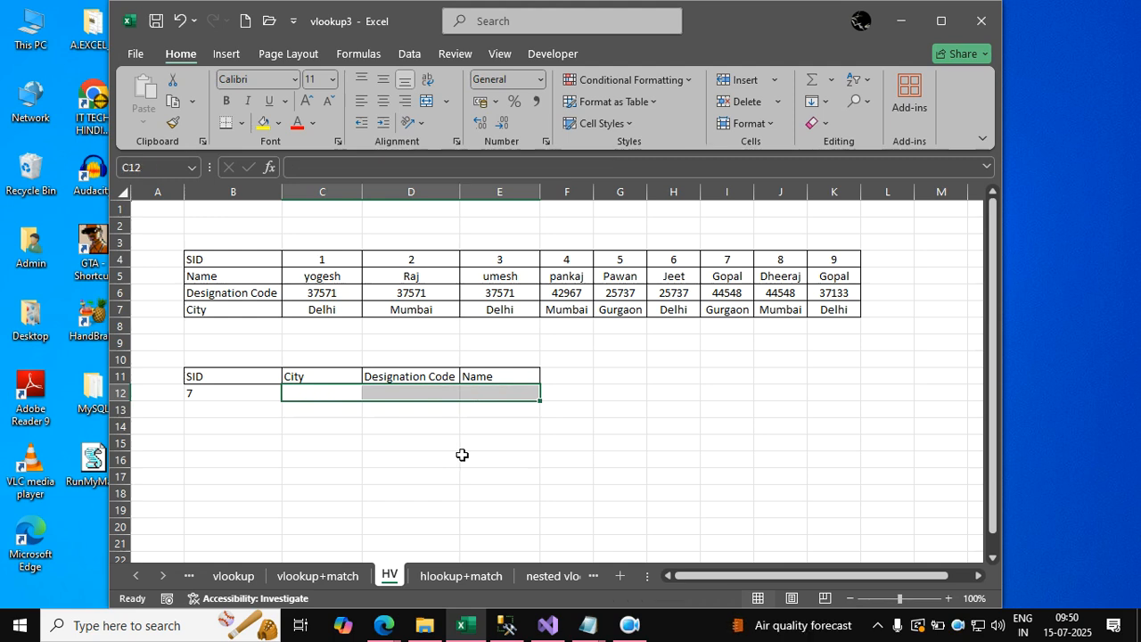
click(483, 454)
click(296, 287)
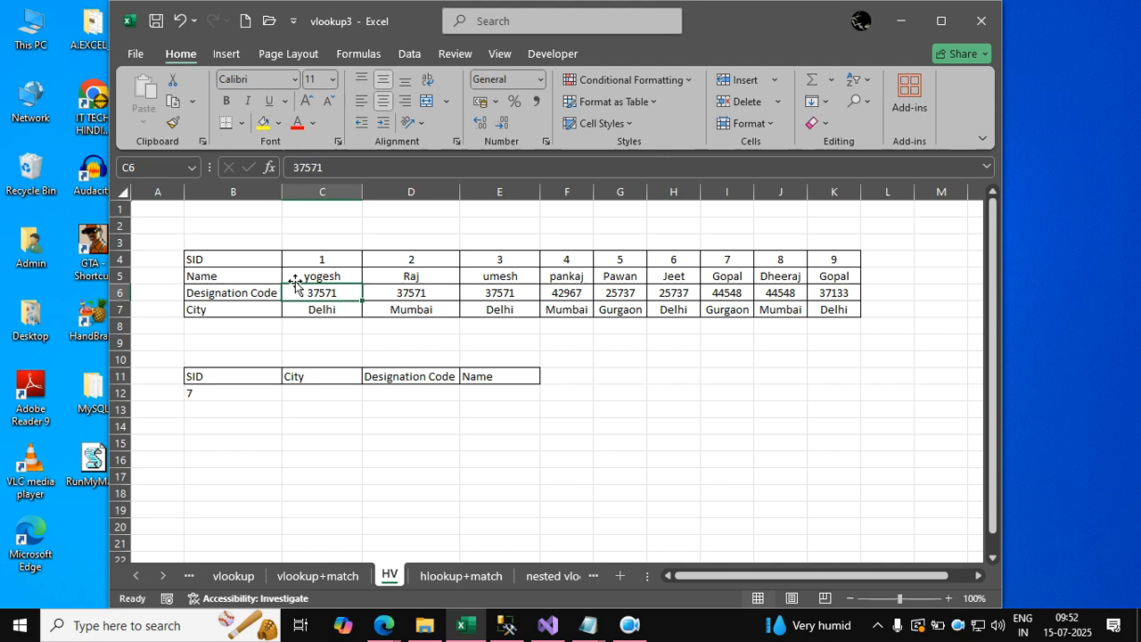
click(335, 393)
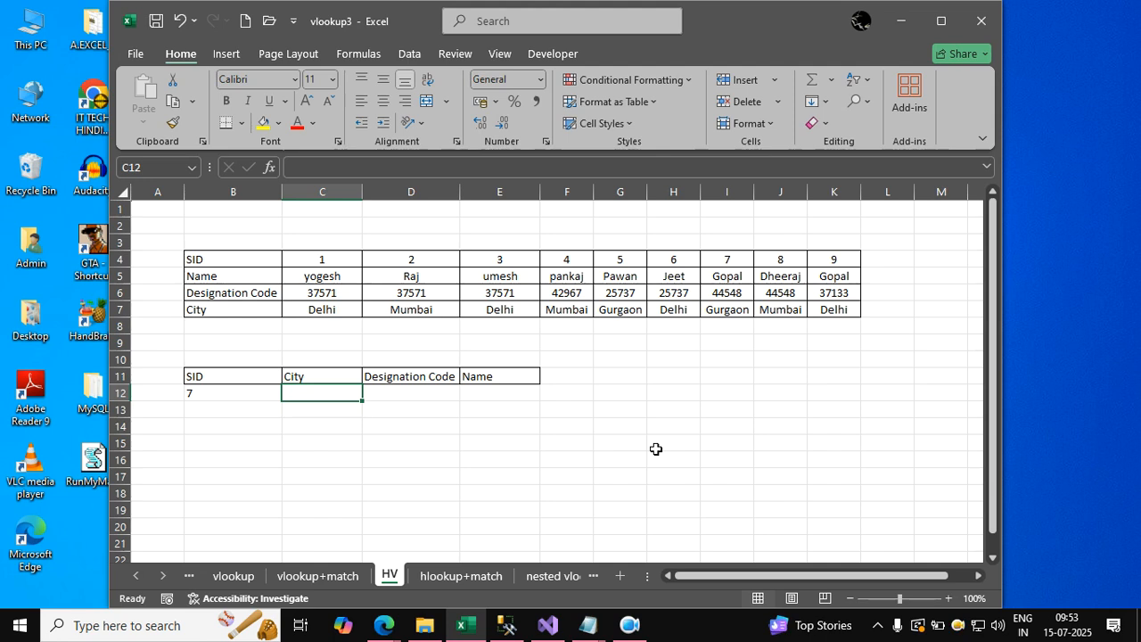
text(=)
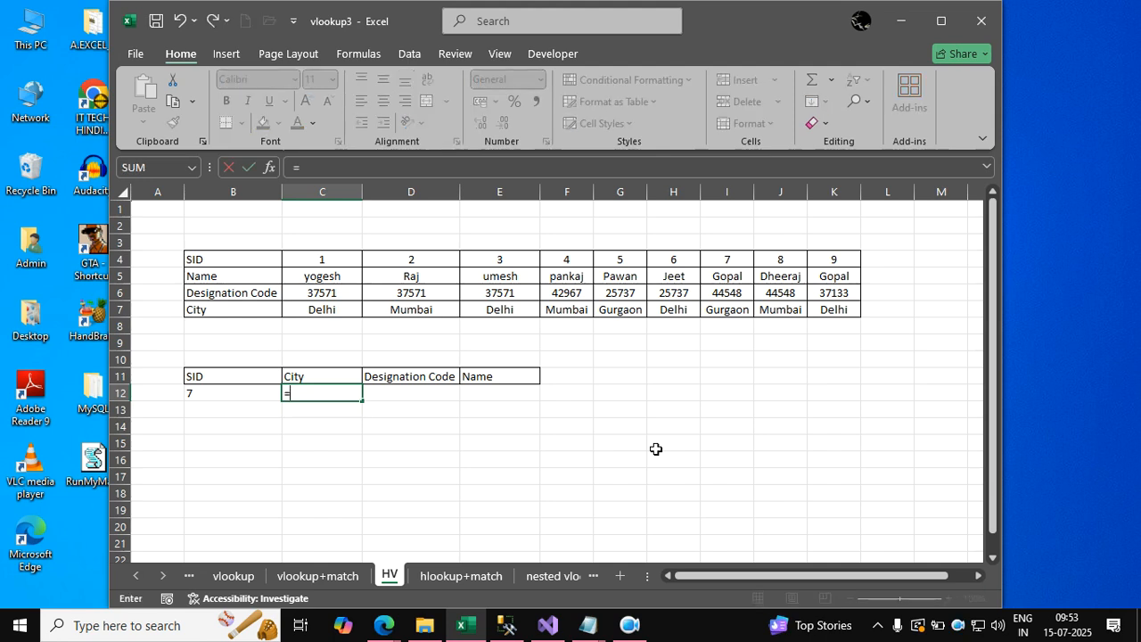
text(hlo)
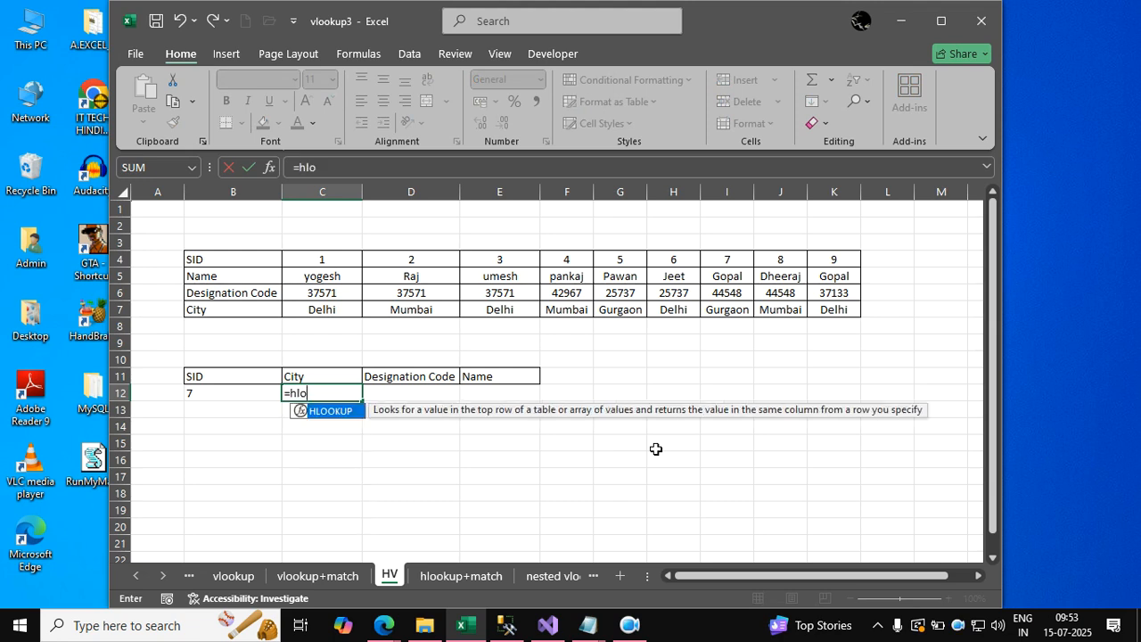
text(okup()
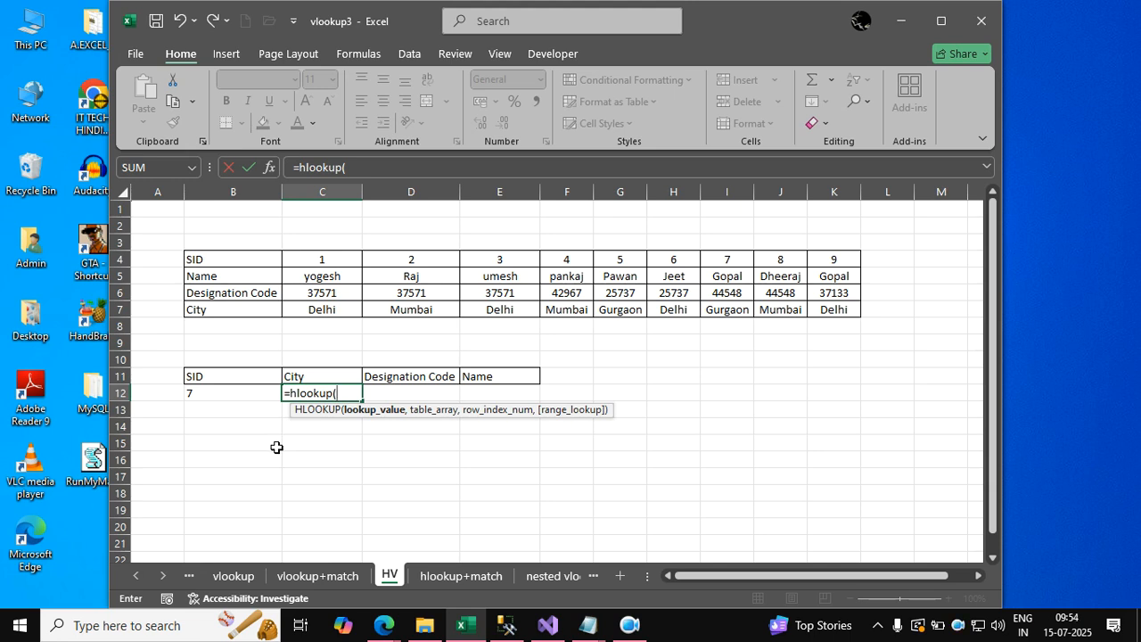
click(318, 258)
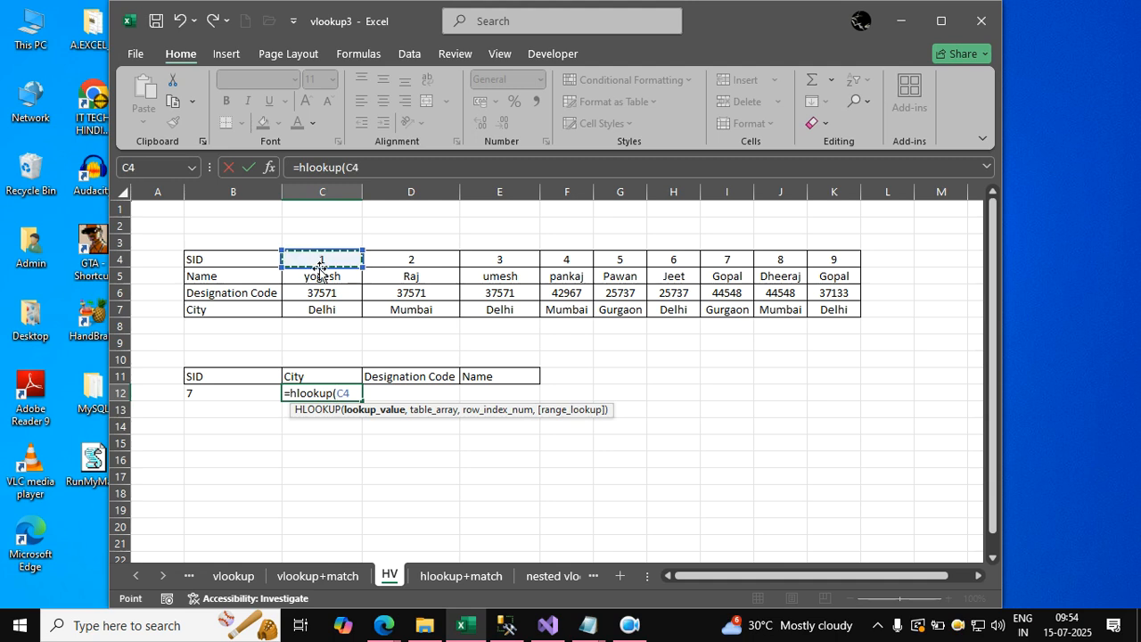
click(253, 394)
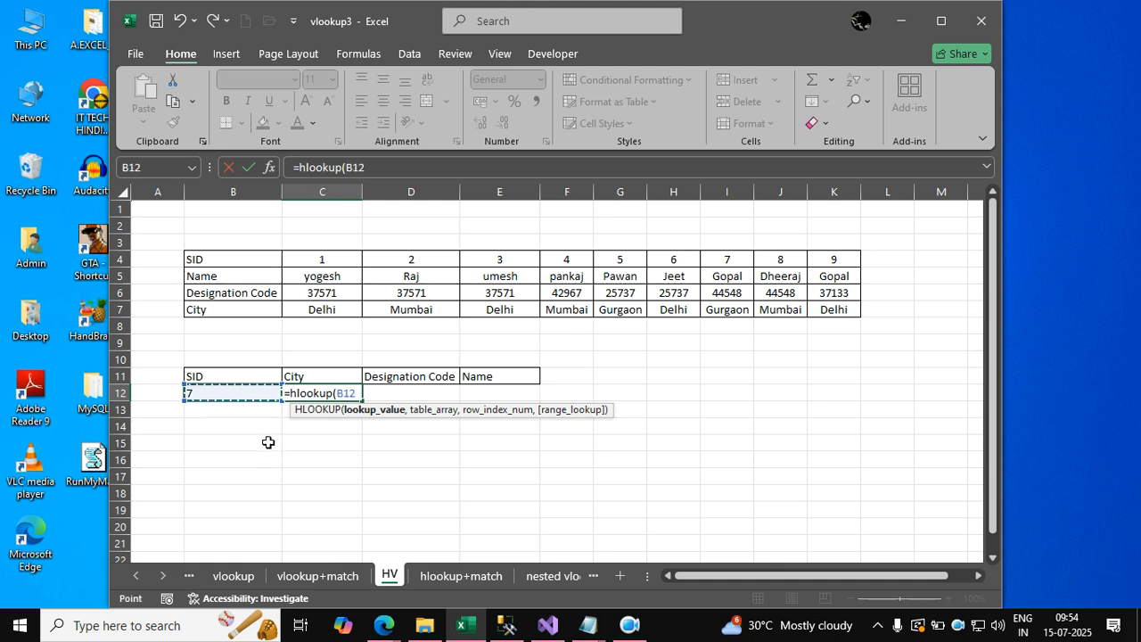
text(,)
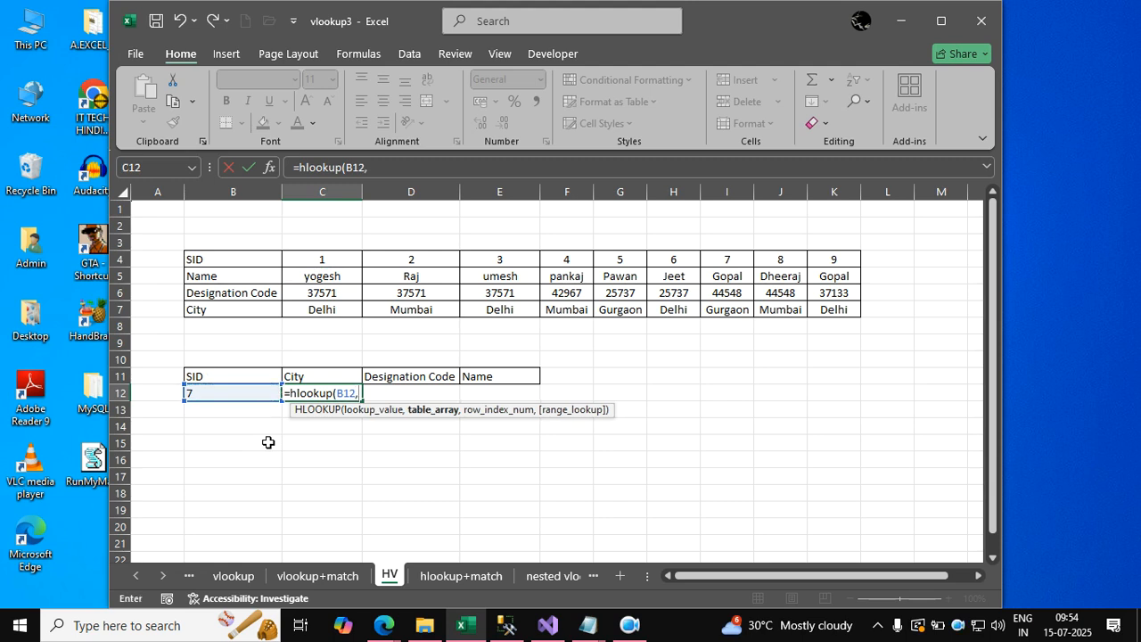
drag(221, 258, 827, 310)
text(,)
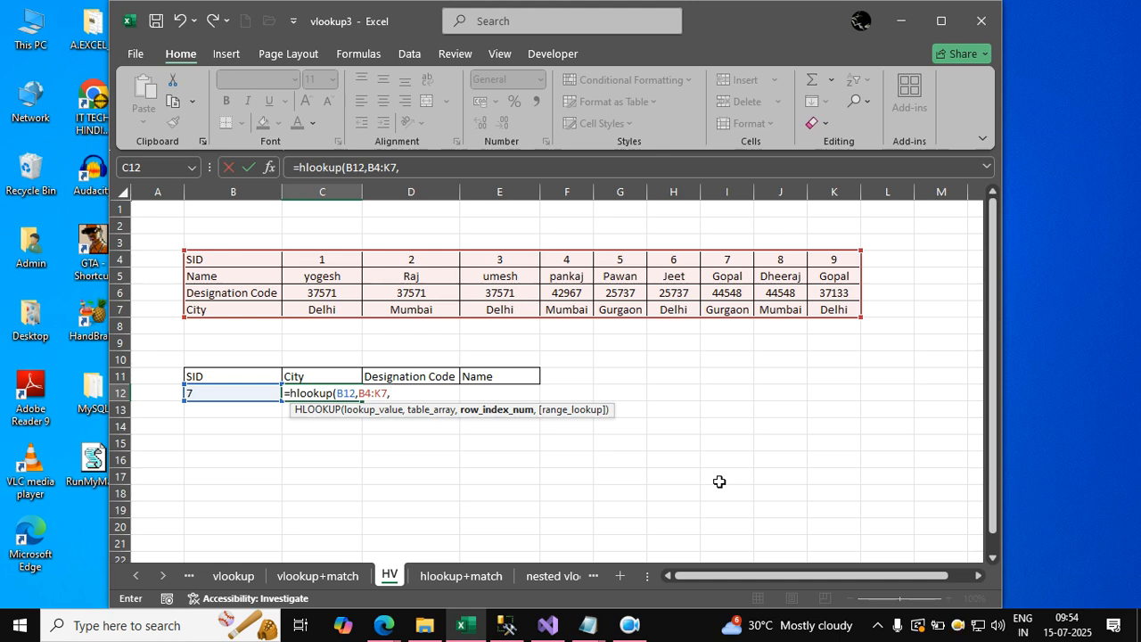
text({2)
key(BackSpace)
key(BackSpace)
key(BackSpace)
key(BackSpace)
key(BackSpace)
key(BackSpace)
key(BackSpace)
key(BackSpace)
key(BackSpace)
key(BackSpace)
key(BackSpace)
key(BackSpace)
key(BackSpace)
key(BackSpace)
key(BackSpace)
key(BackSpace)
key(BackSpace)
key(BackSpace)
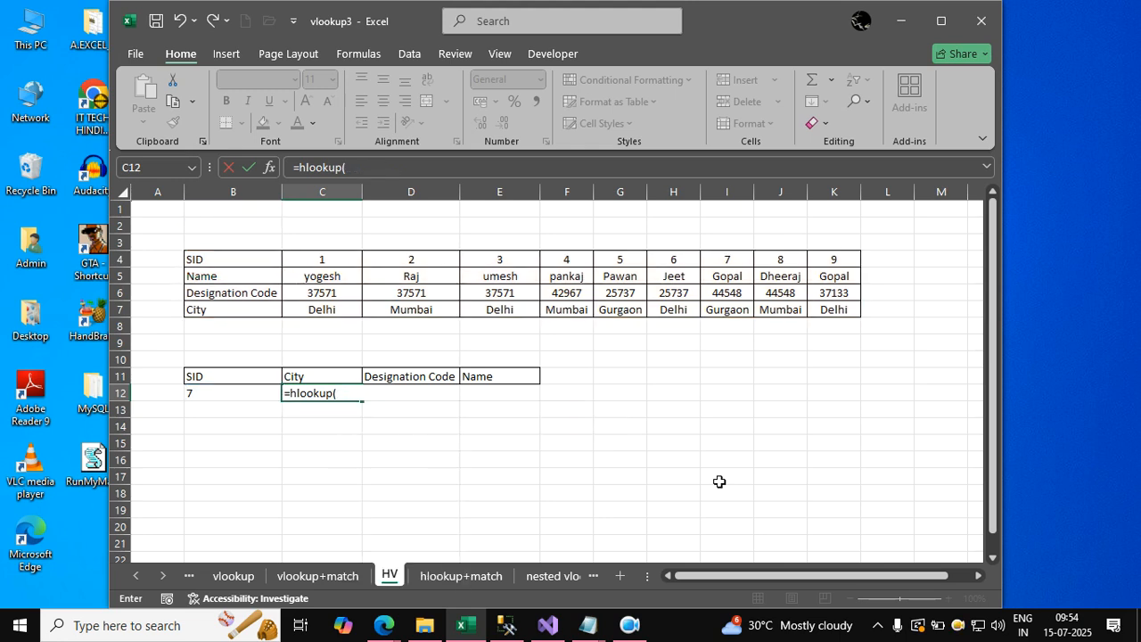
key(BackSpace)
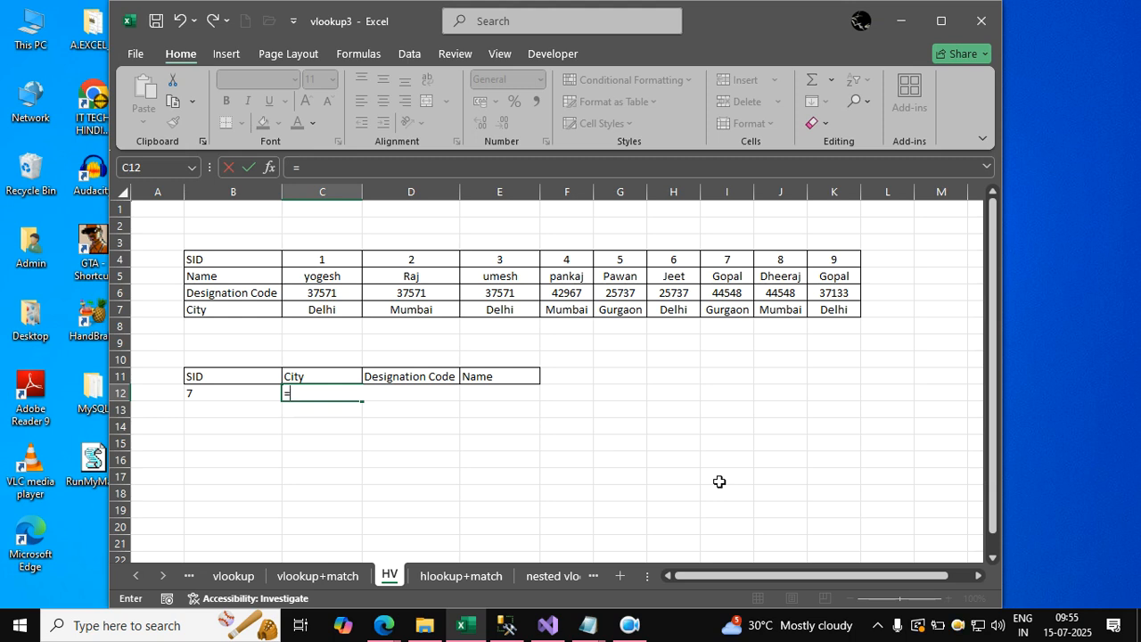
Enter =HLOOKUP(B12,B4:K7,4,FALSE) in C12 to return the City for the SID in B12.
text(hlook)
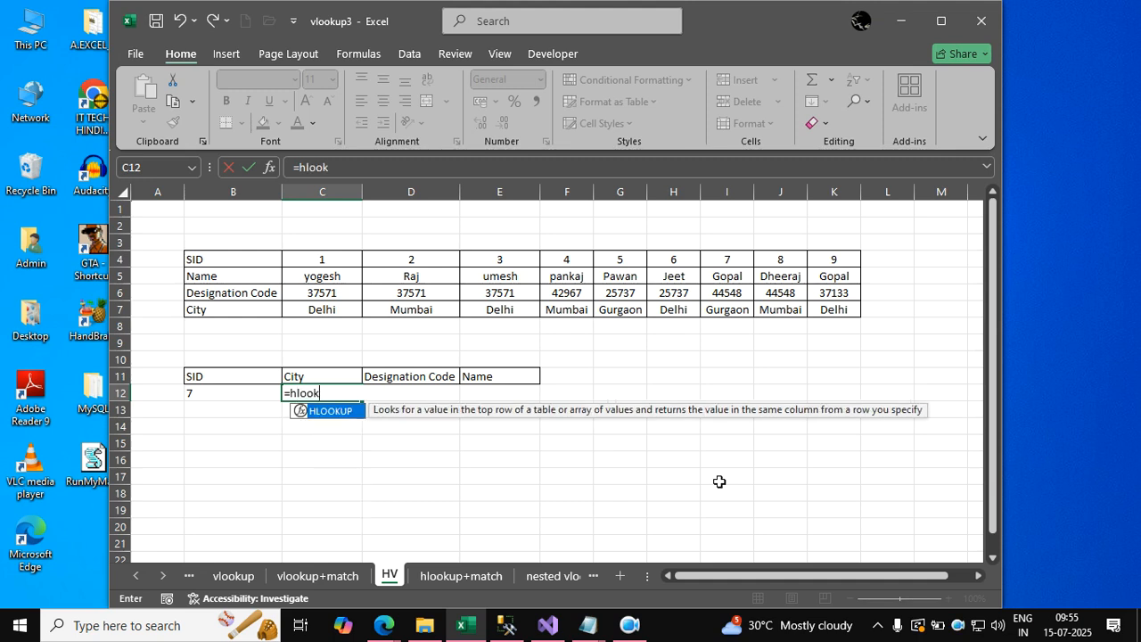
text(up()
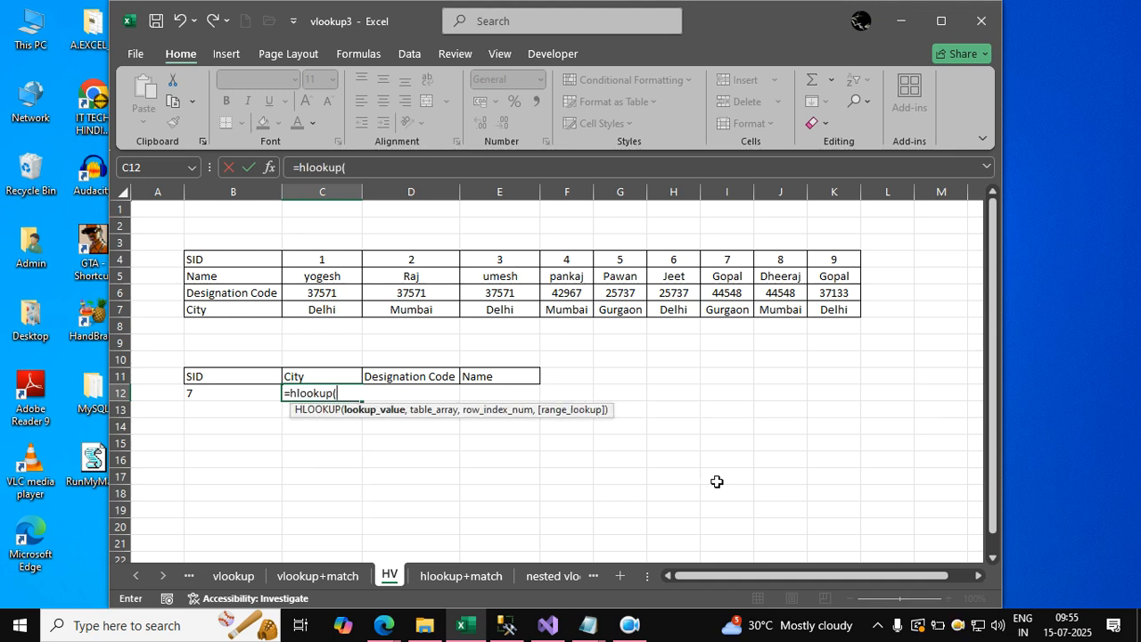
click(250, 393)
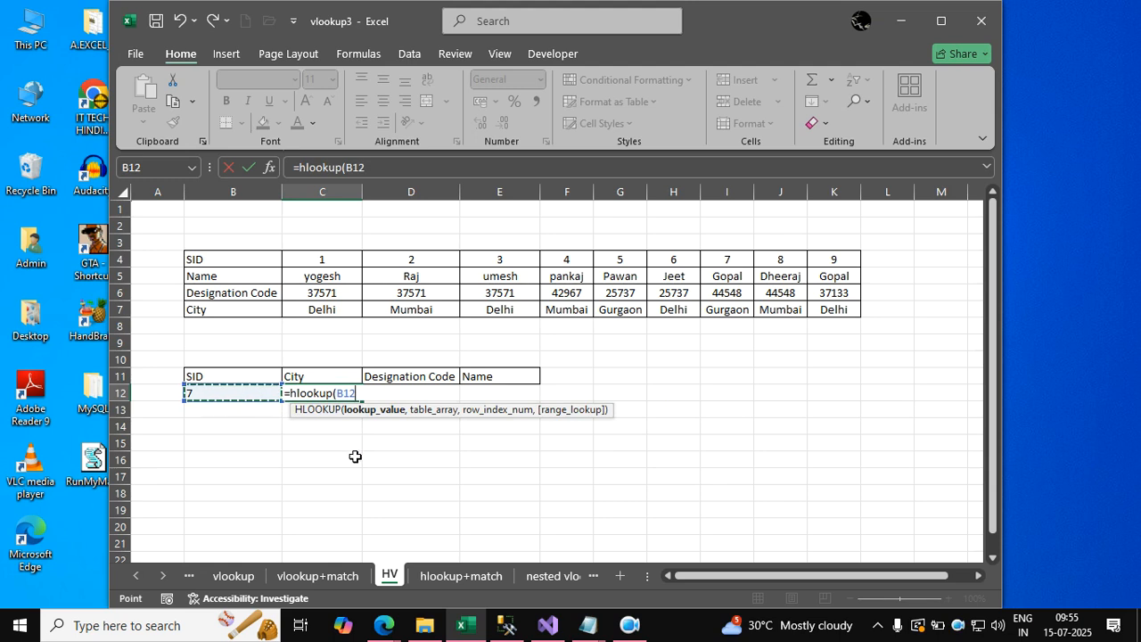
text(,)
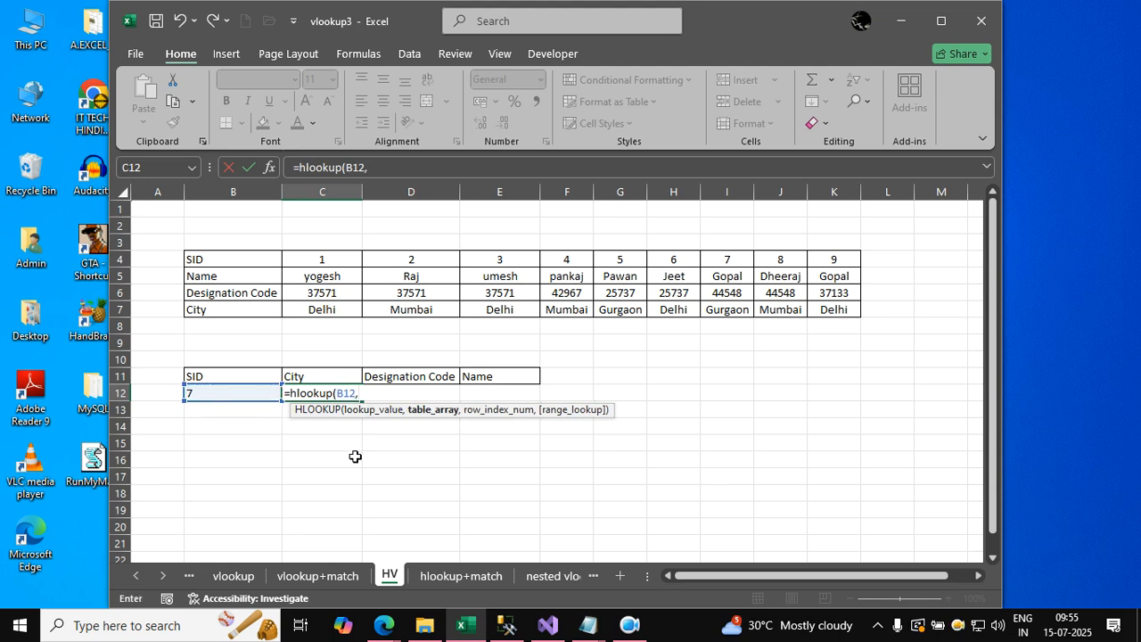
drag(218, 260, 824, 307)
text(,)
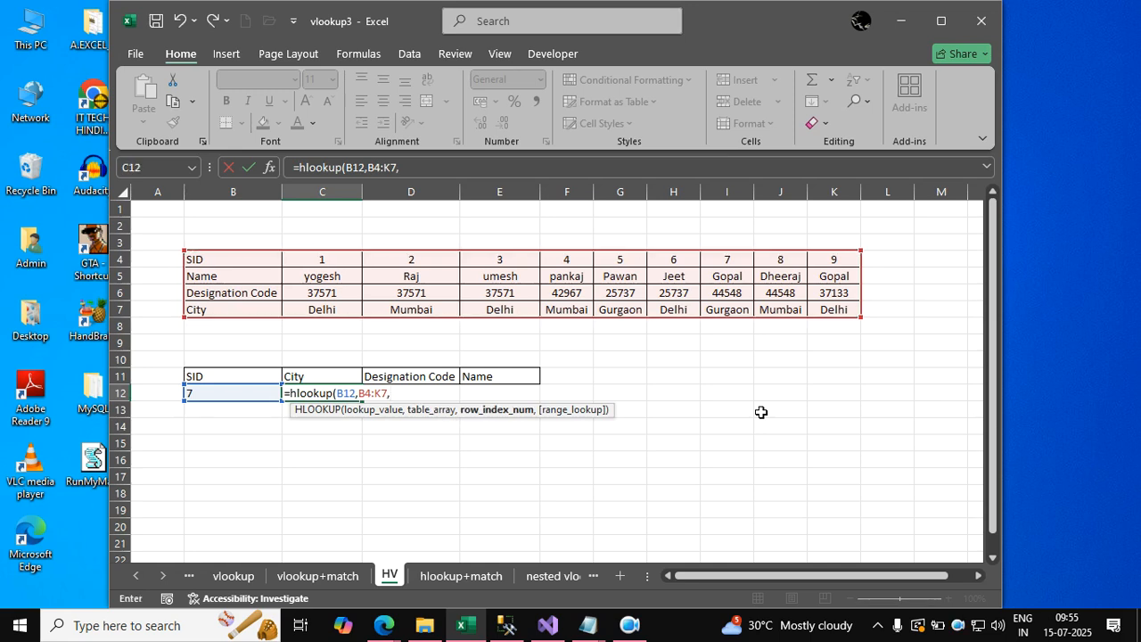
text(4)
text(,)
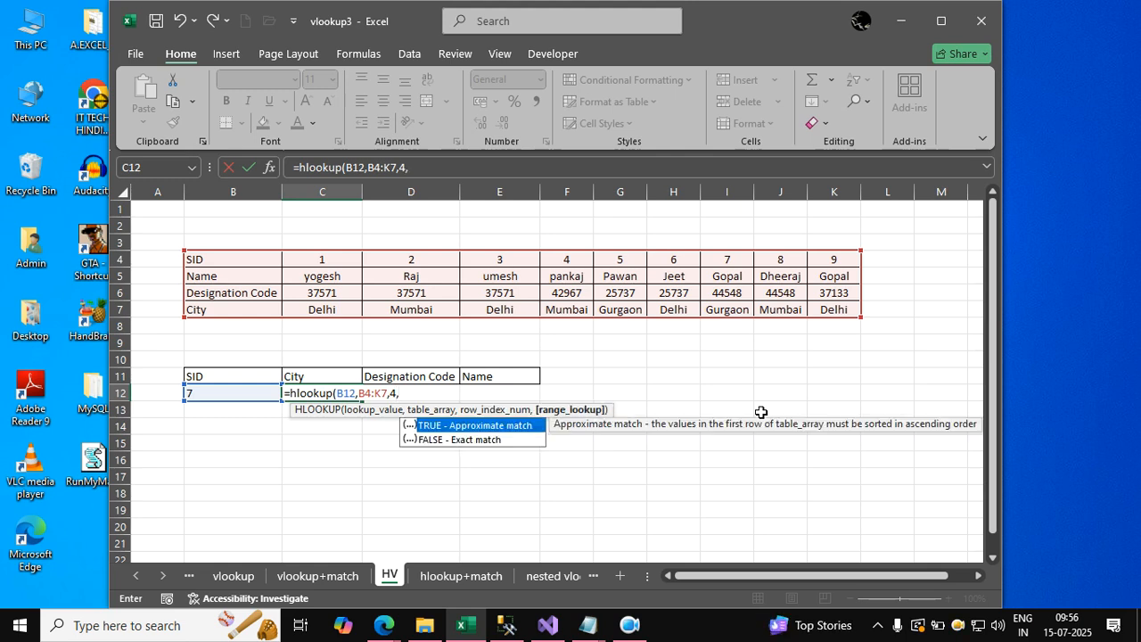
text(fal)
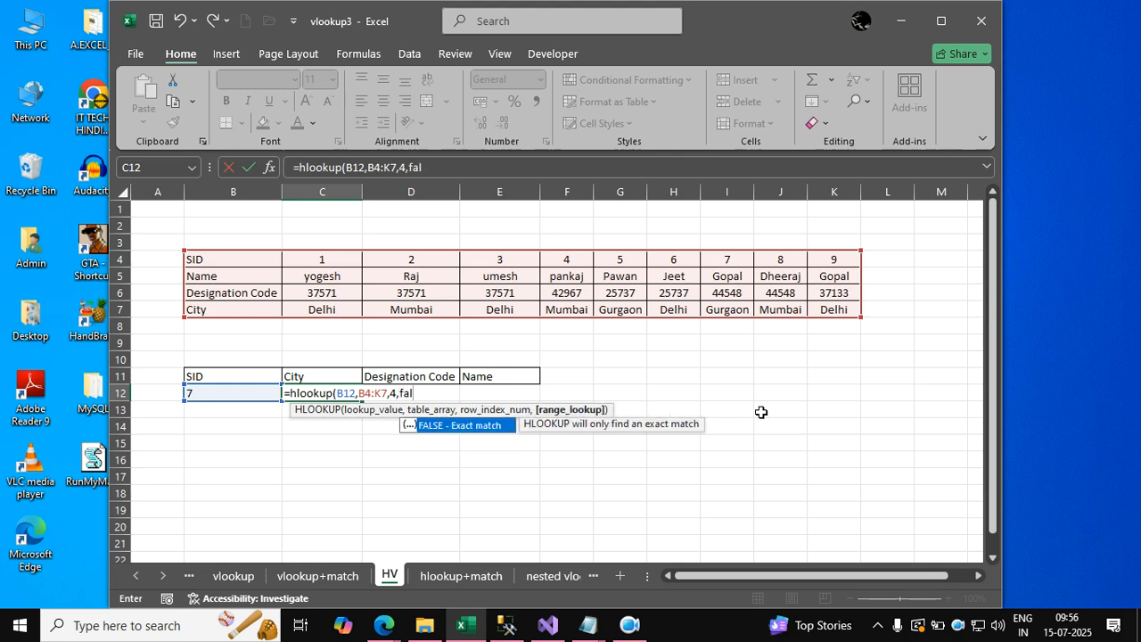
text(se))
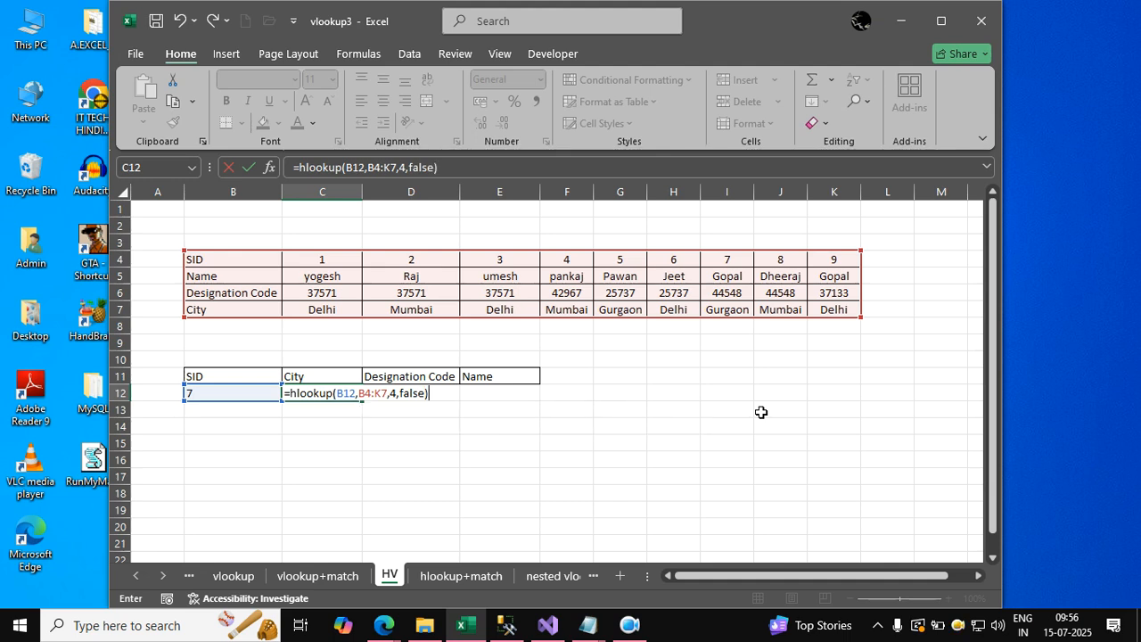
key(Return)
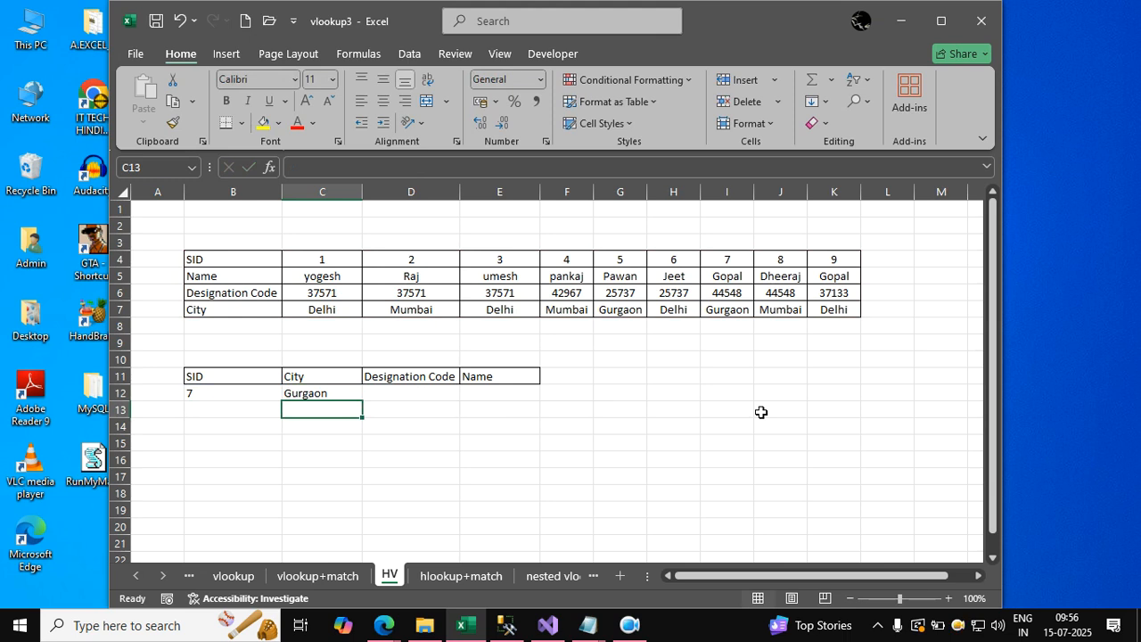
Replace the City formula in C12 with a new HLOOKUP using B12 as lookup value and B4:K7 as table array.
key(Left)
key(Up)
key(Right)
text(=)
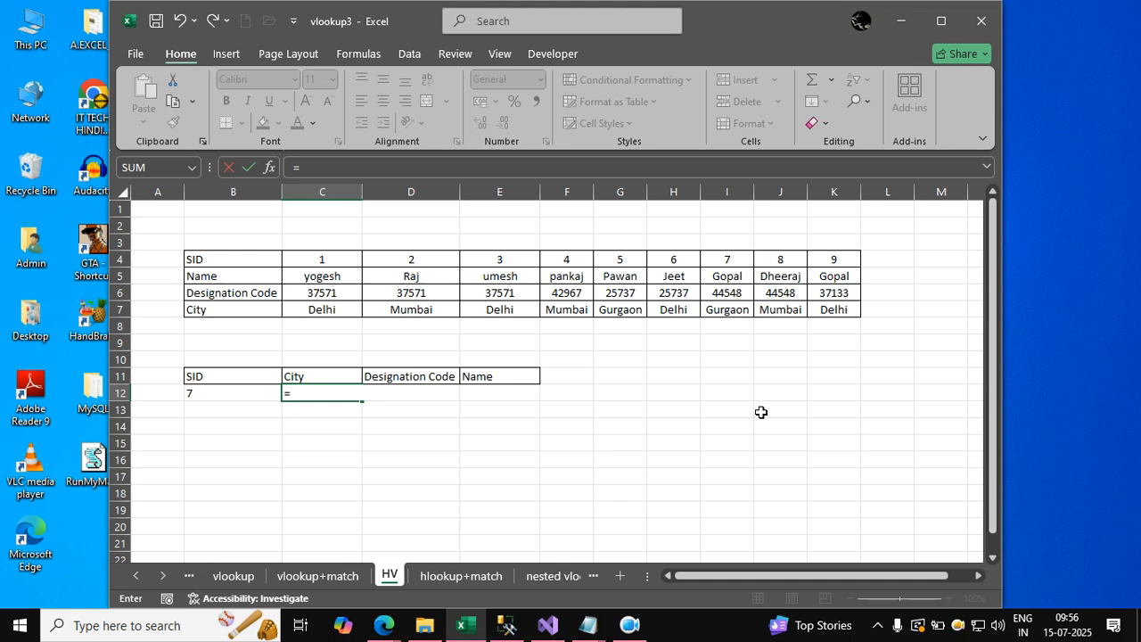
text(hlookup)
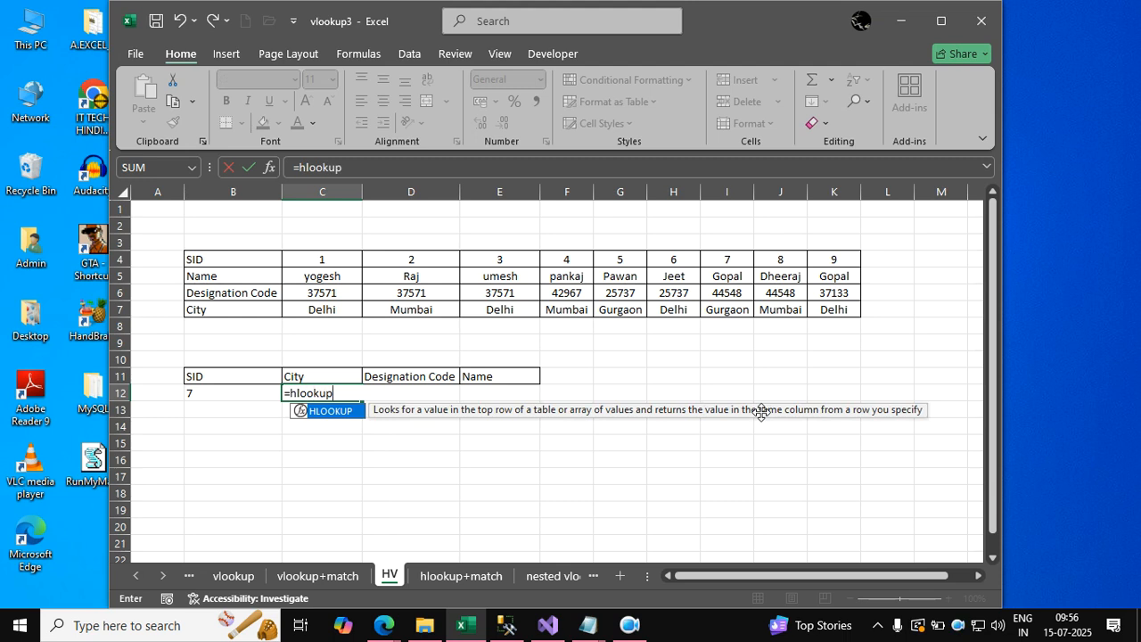
text(()
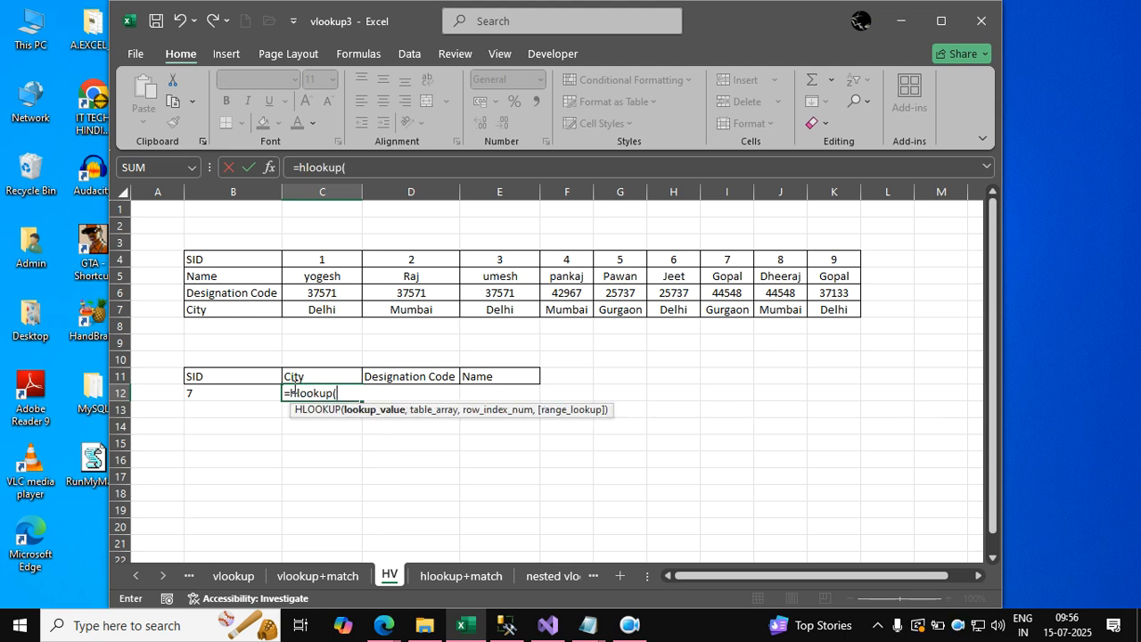
click(267, 390)
text(,)
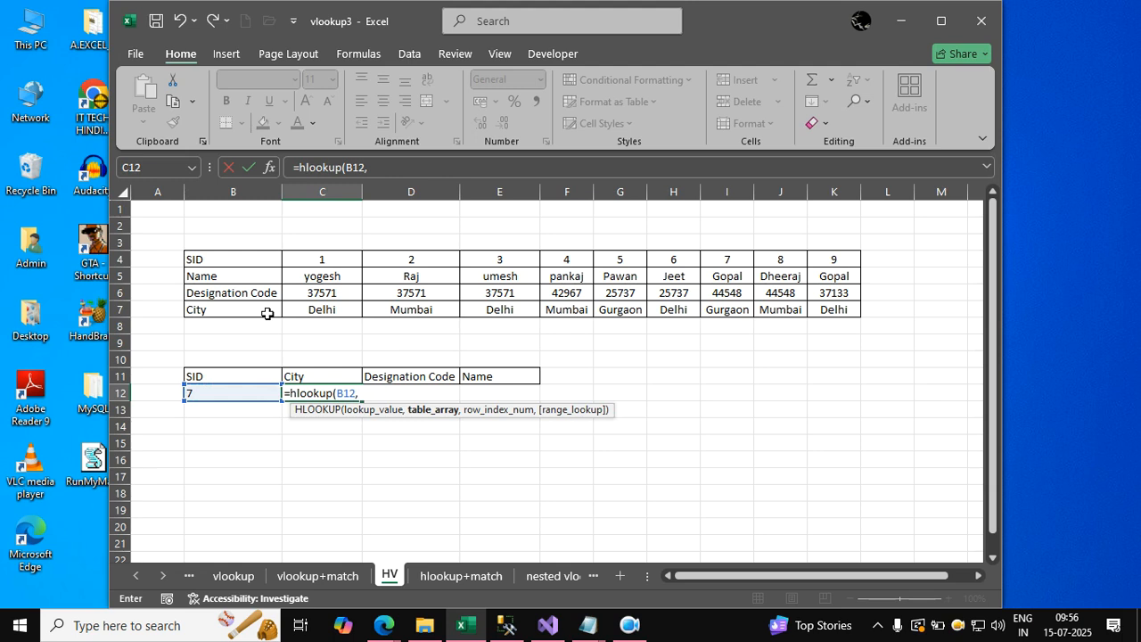
drag(210, 258, 818, 303)
text(,)
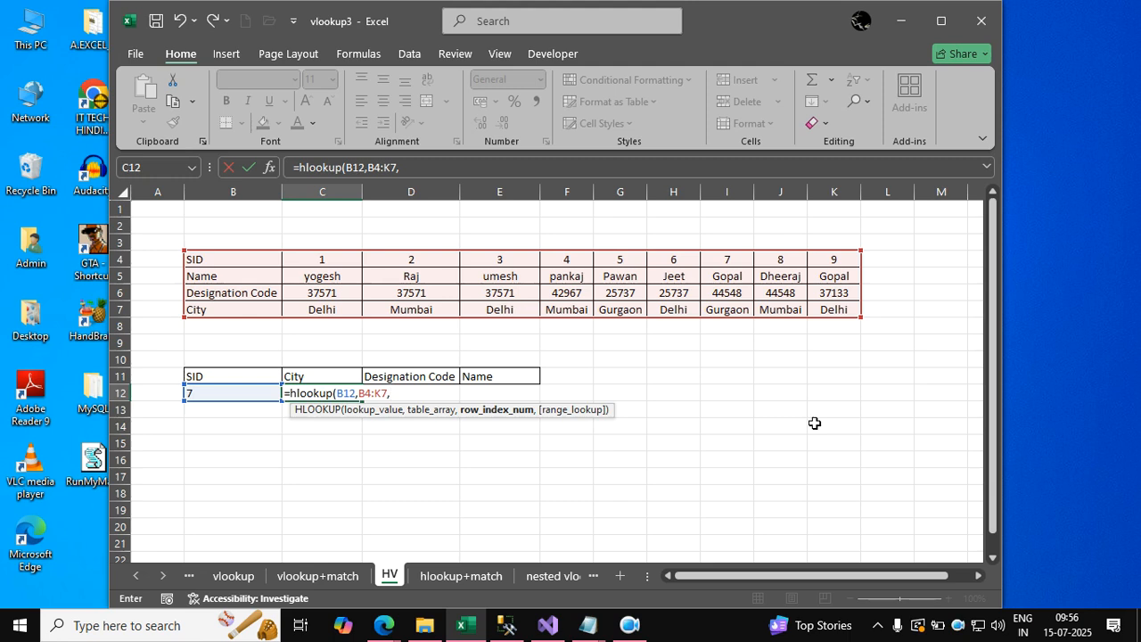
text(4)
Complete the C12 HLOOKUP with row index array {4,3,2} and FALSE to return City, Designation Code and Name together.
key(BackSpace)
text({4,3,2},)
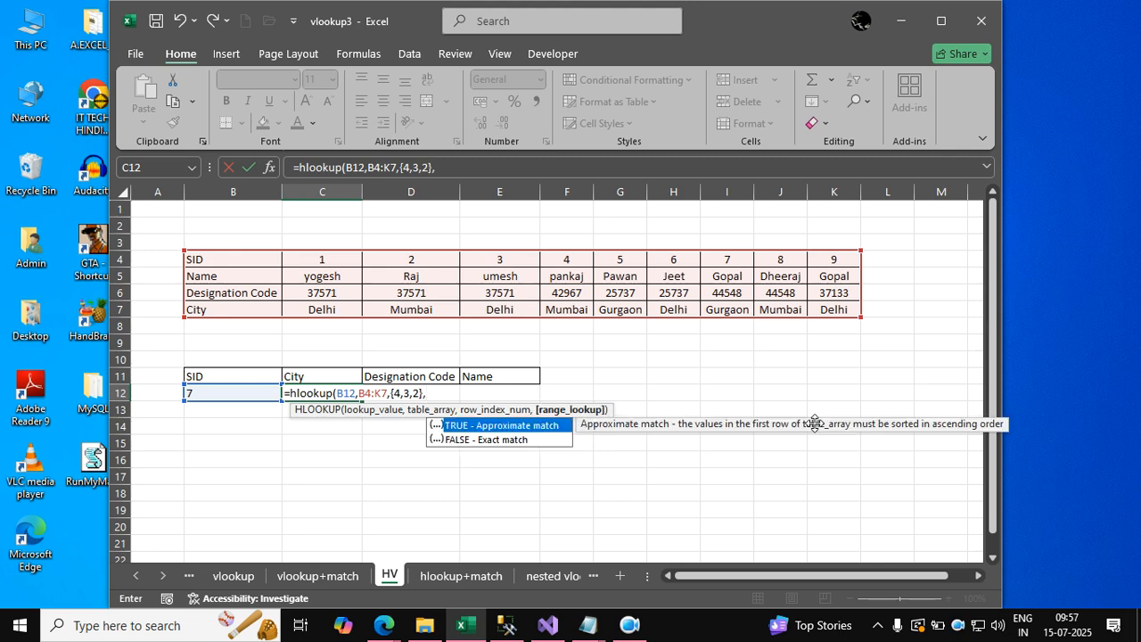
text(fa)
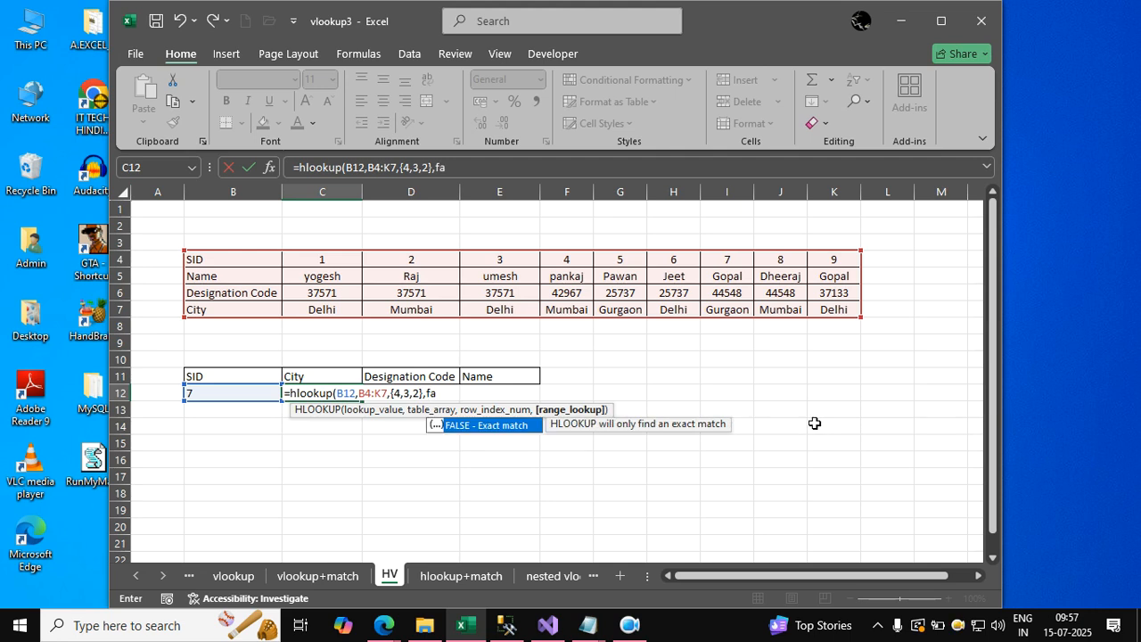
text(ls)
text())
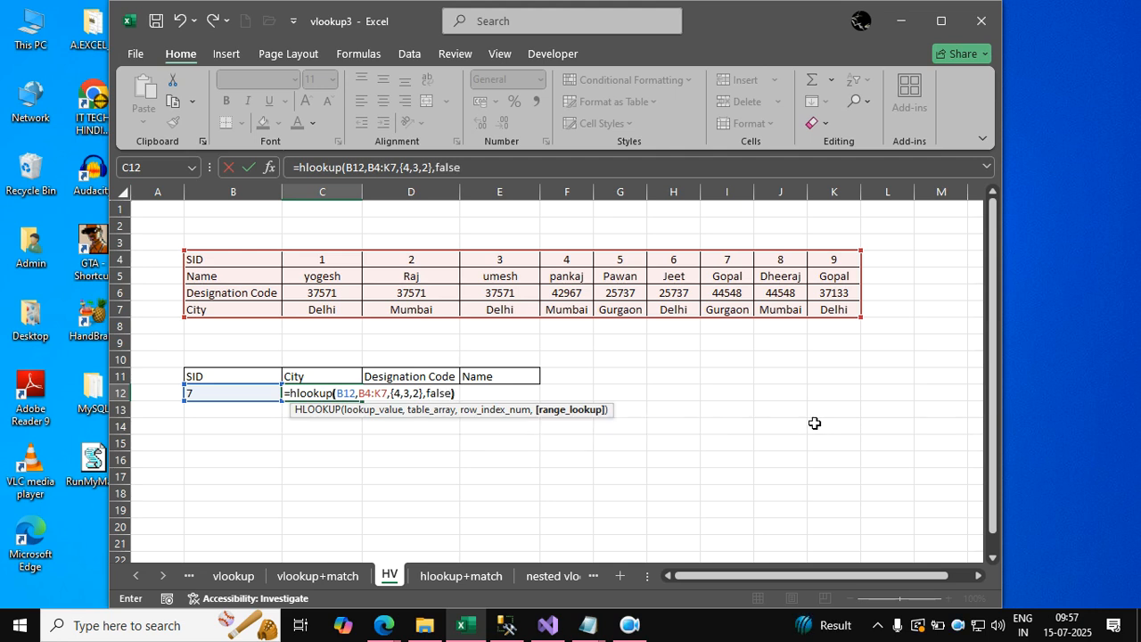
key(Return)
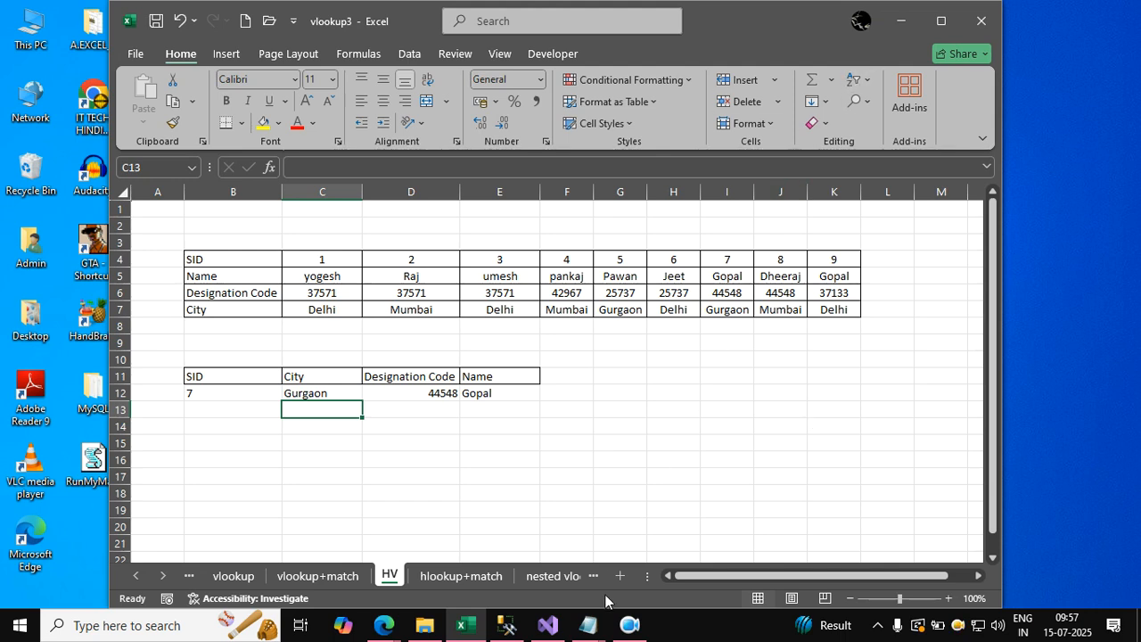
Switch to the Advanced Excel Content Ducat notes in Notepad, review the lookup function topics, and return to the workbook.
click(587, 624)
click(569, 548)
scroll(630, 389, up, 2)
scroll(612, 393, down, 2)
scroll(612, 392, down, 4)
scroll(557, 330, up, 2)
scroll(560, 330, up, 1)
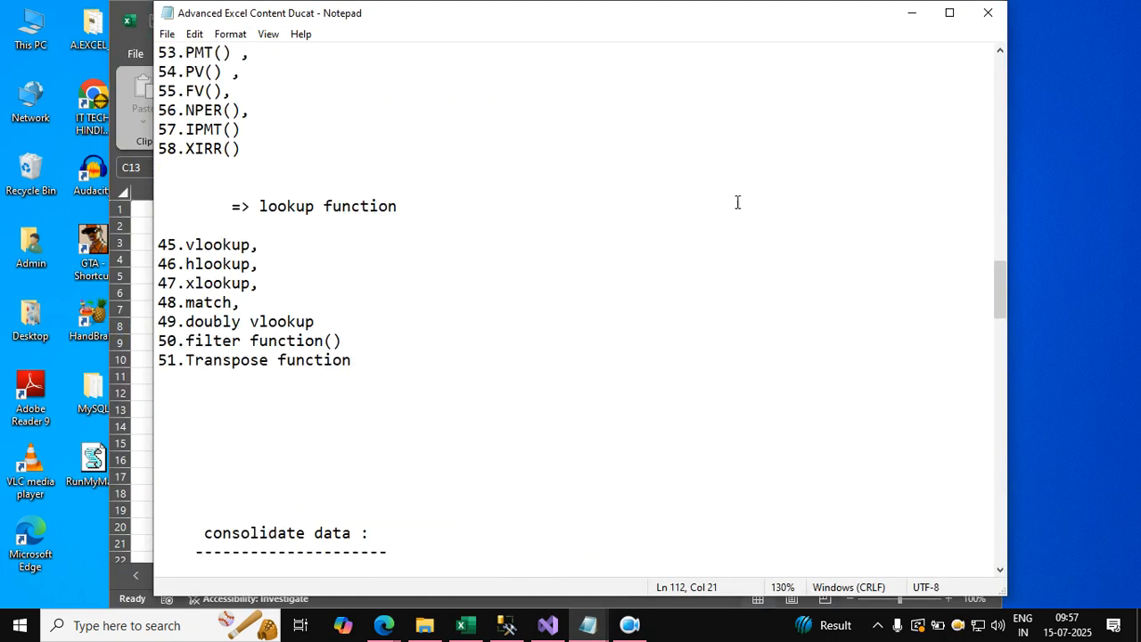
click(910, 13)
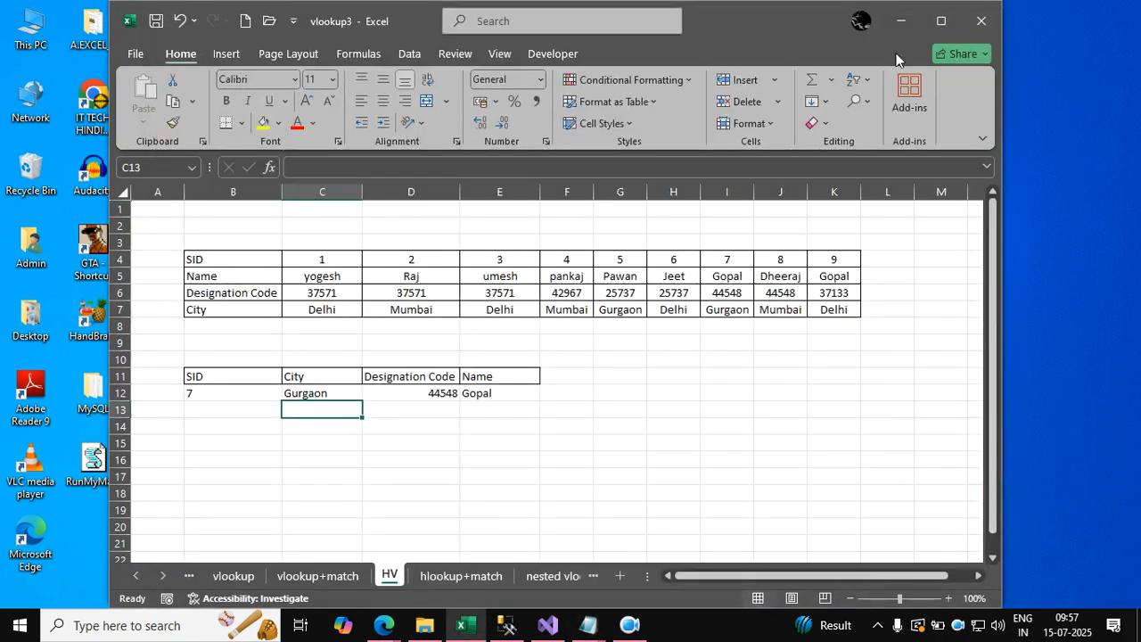
click(740, 376)
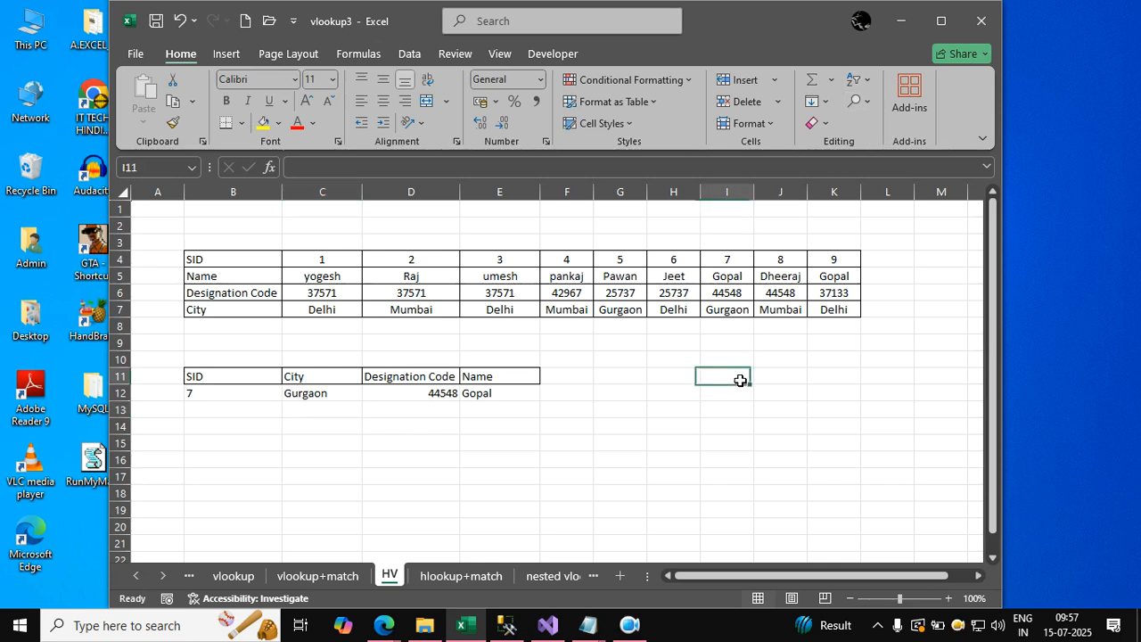
click(512, 461)
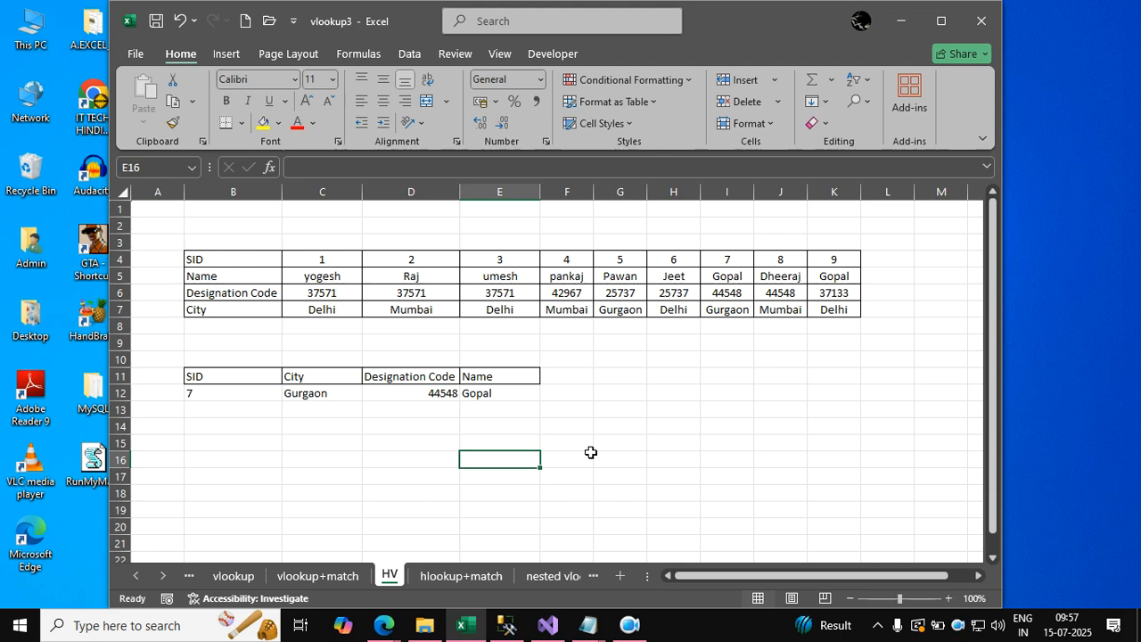
click(655, 430)
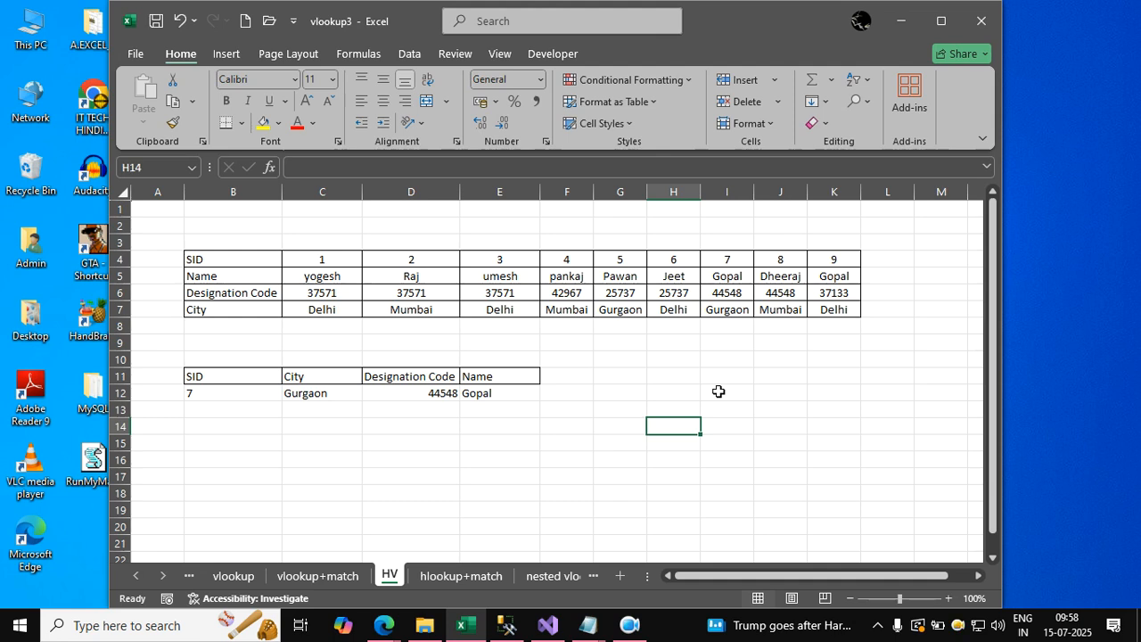
click(526, 446)
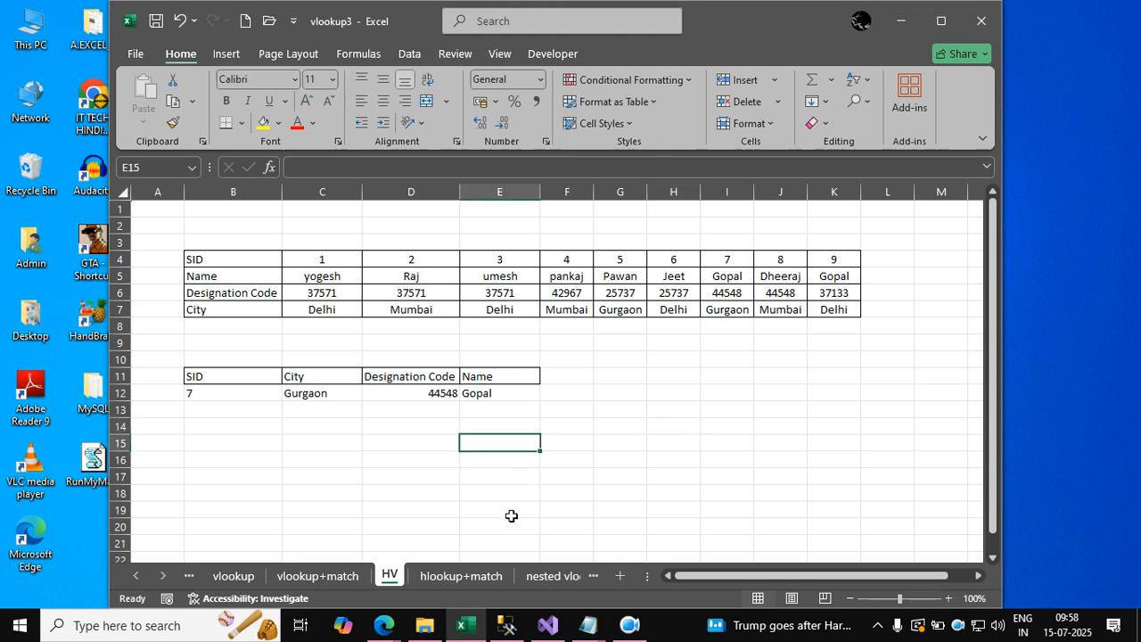
Switch to the vlookup+match sheet.
click(350, 575)
click(550, 520)
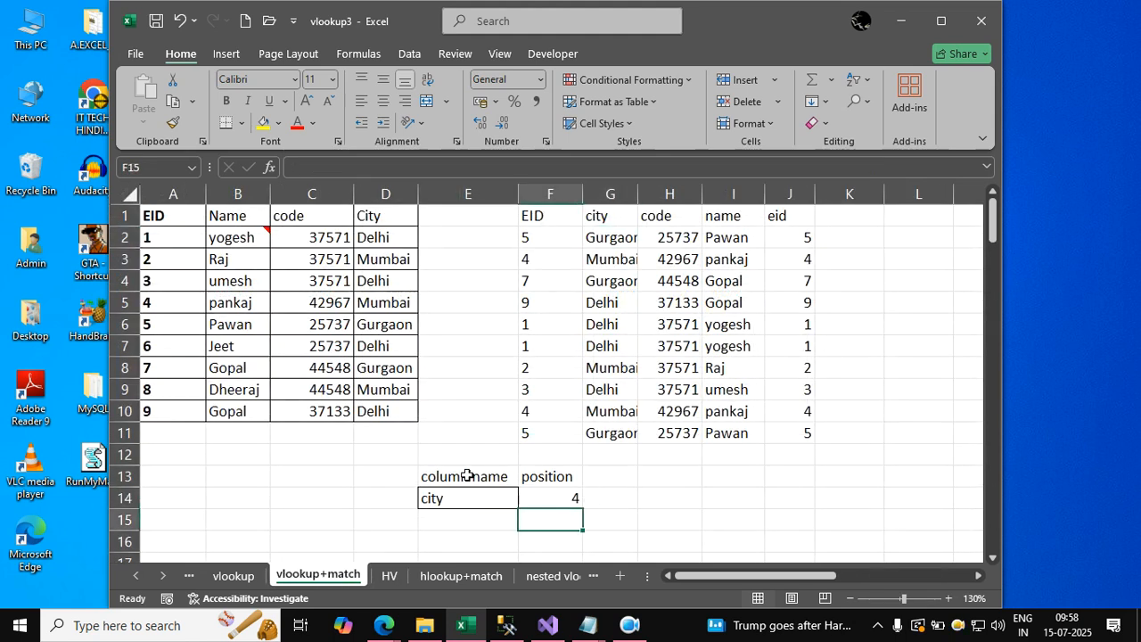
drag(446, 474, 550, 497)
key(Delete)
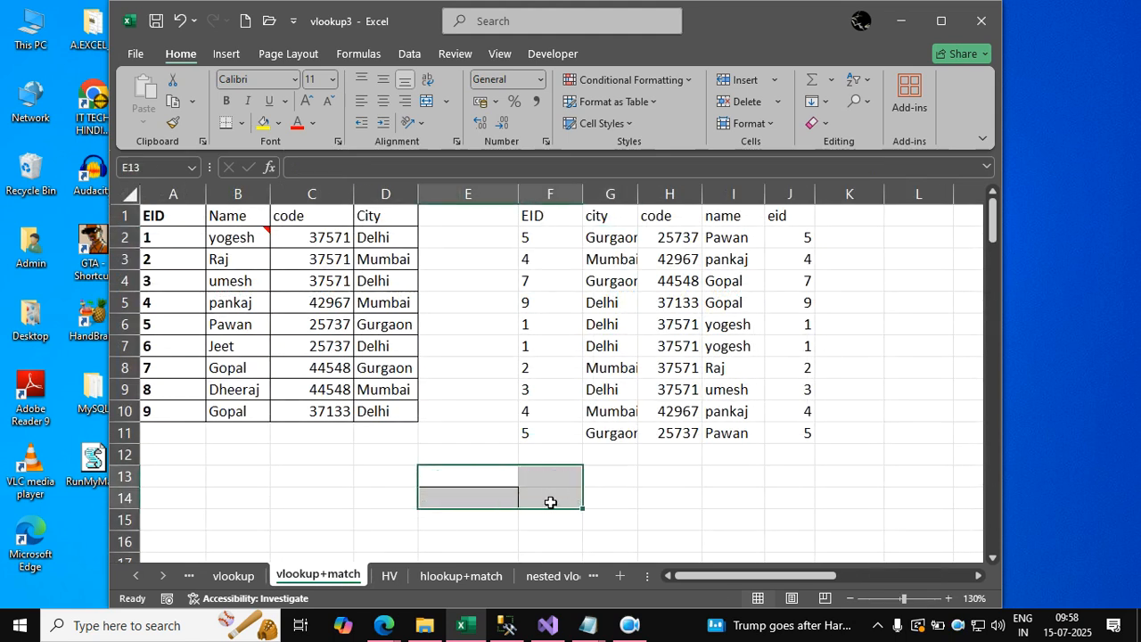
key(ctrl+z)
drag(554, 237, 797, 435)
key(Delete)
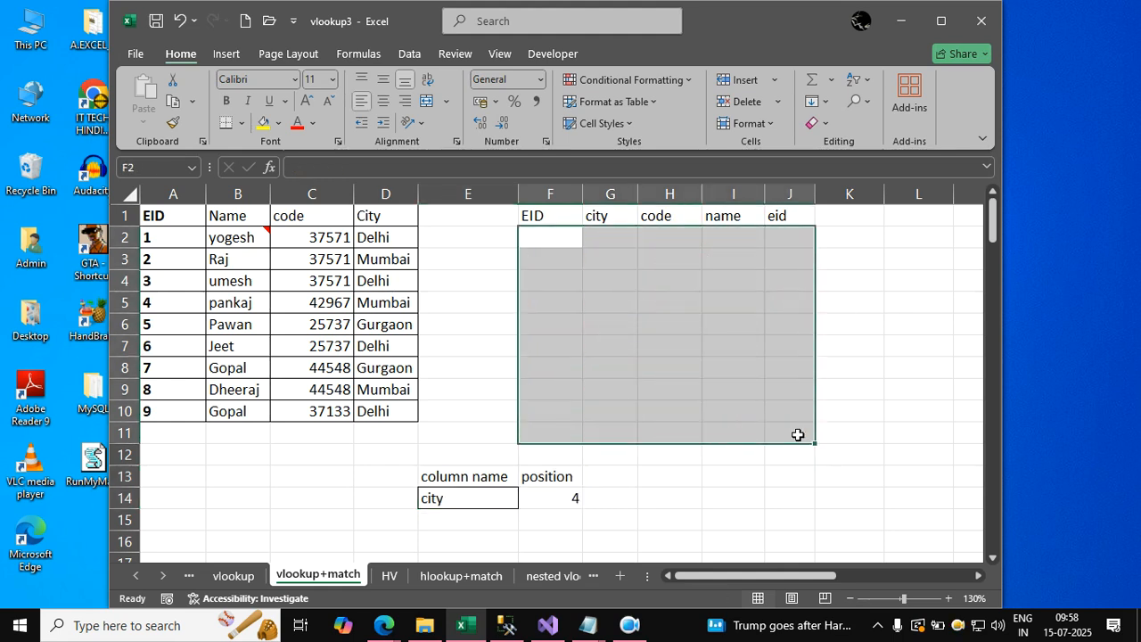
click(729, 451)
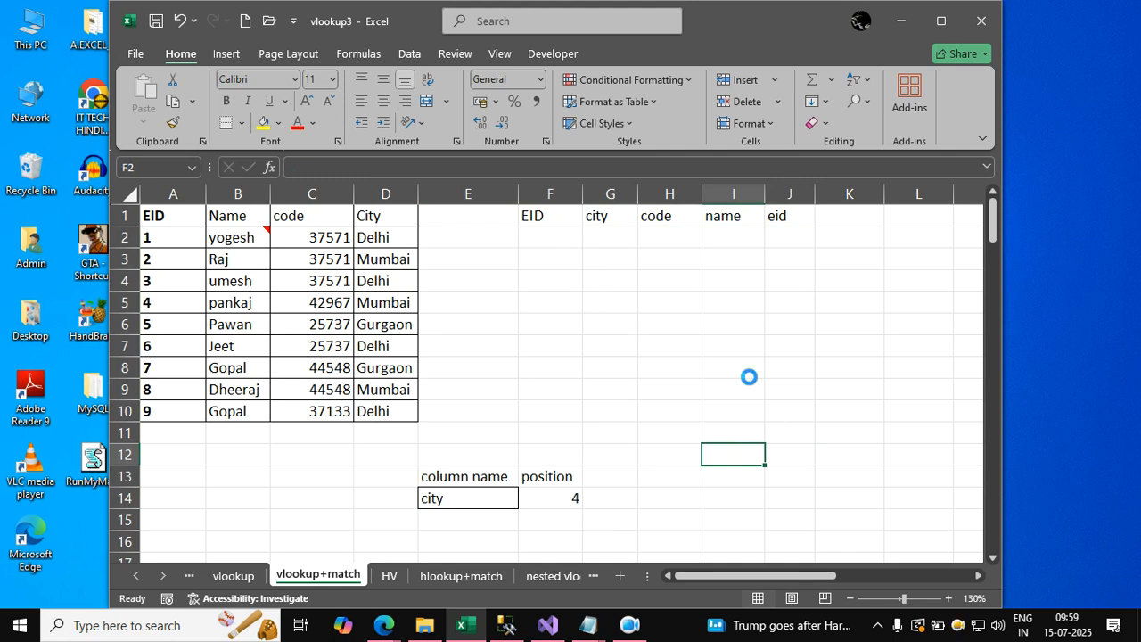
key(ctrl+z)
Clear the lookup results in F3:J11 and H2:J2, keeping only the EID and city entries in row 2.
click(904, 352)
drag(560, 259, 754, 419)
shift+click(772, 428)
key(Delete)
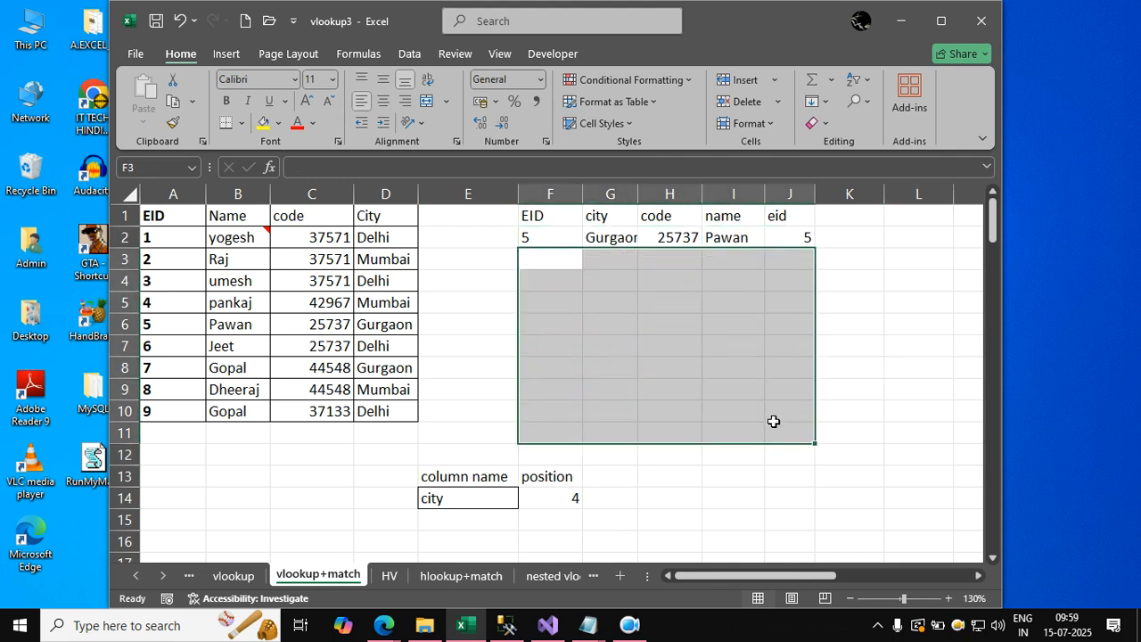
click(865, 237)
drag(811, 238, 700, 237)
key(Delete)
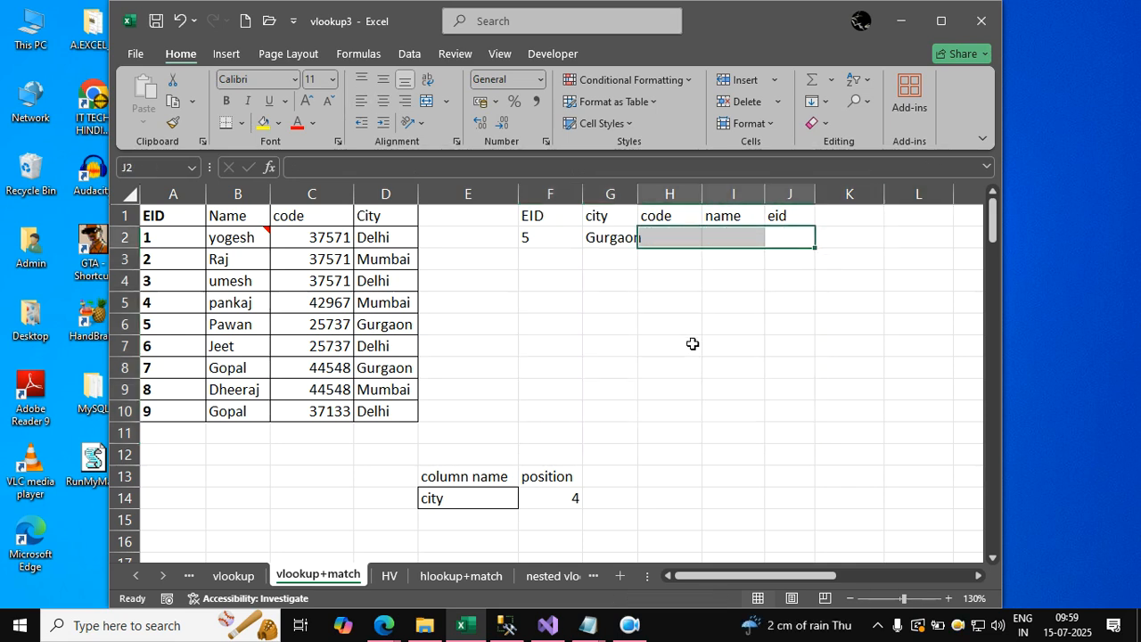
click(693, 343)
Set the lookup EID in F2 to 6.
click(560, 242)
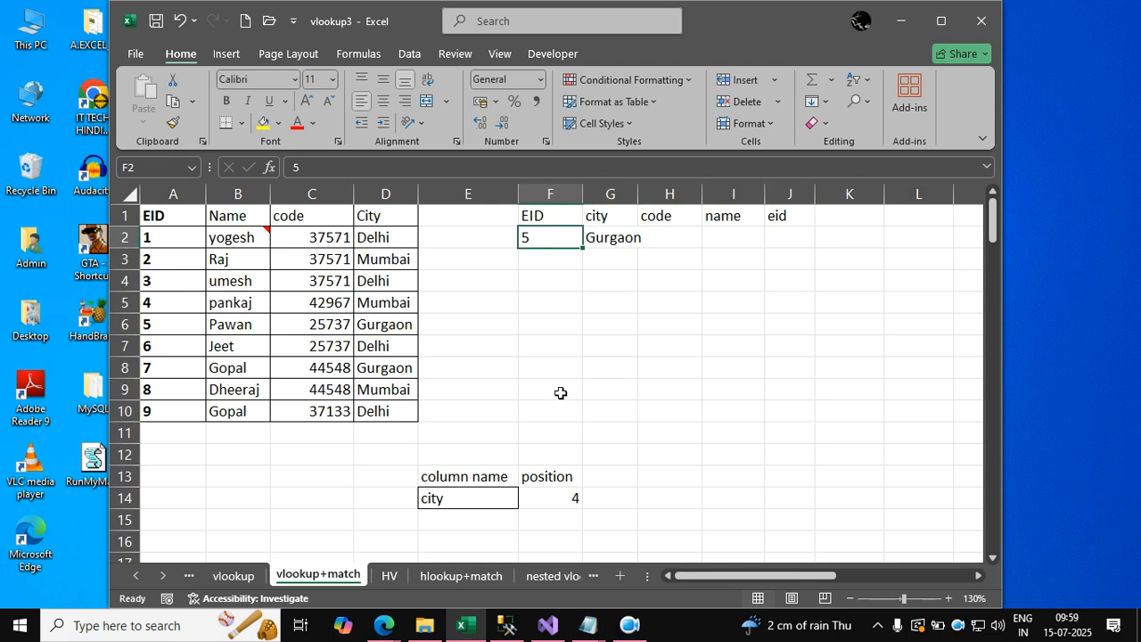
click(601, 304)
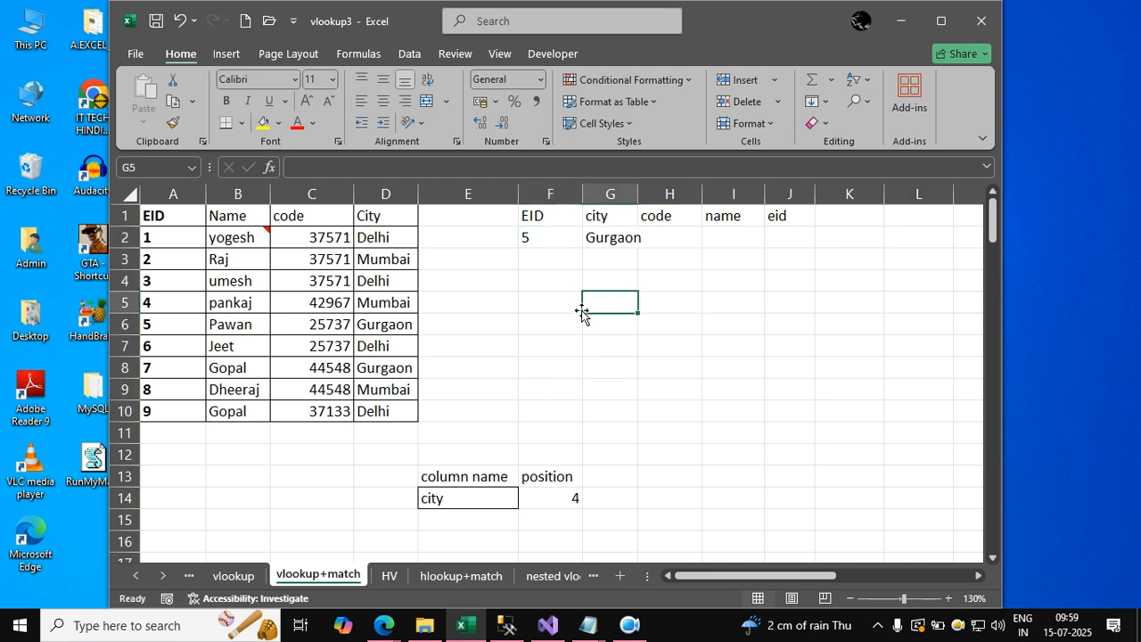
click(542, 239)
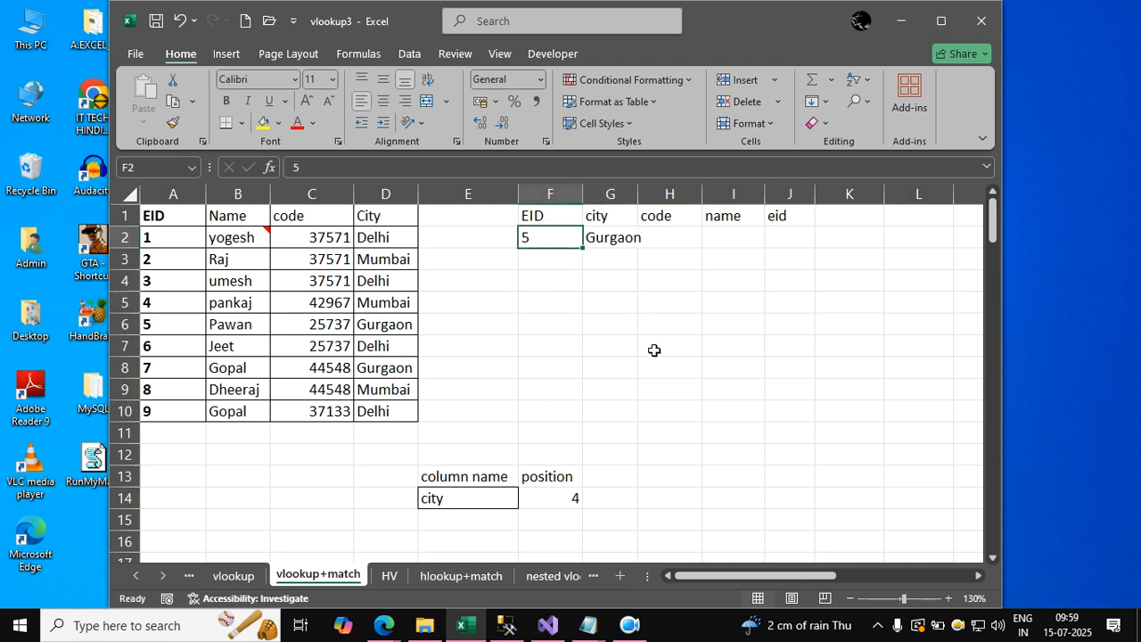
text(6)
key(Return)
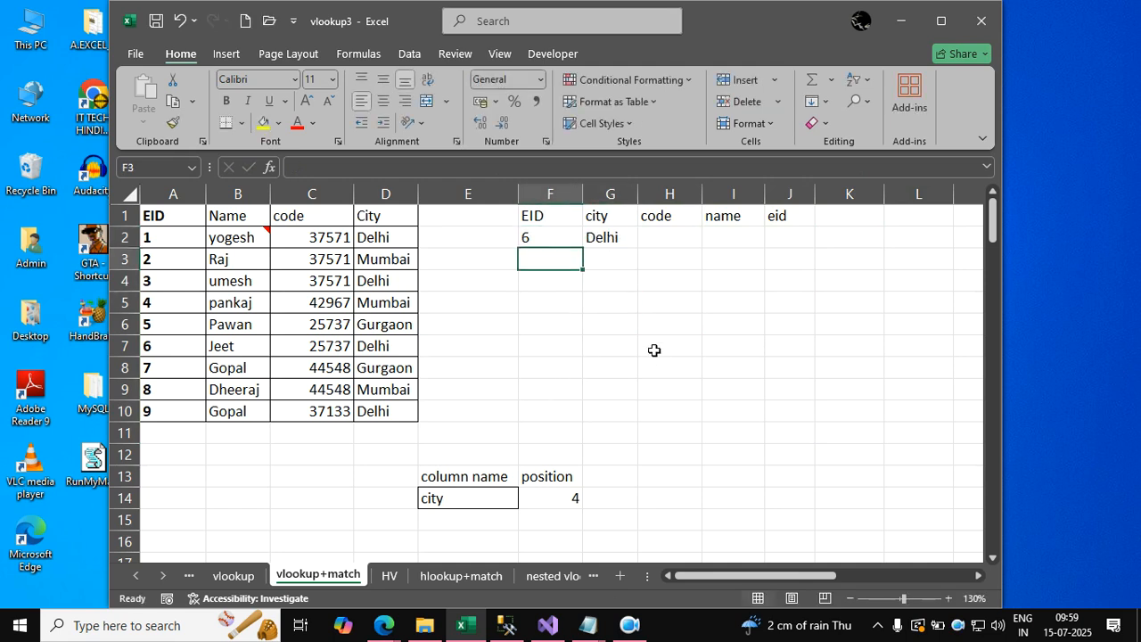
Change the column header in G1 to Name so the lookup returns the name for the EID.
key(Up)
key(Up)
key(Right)
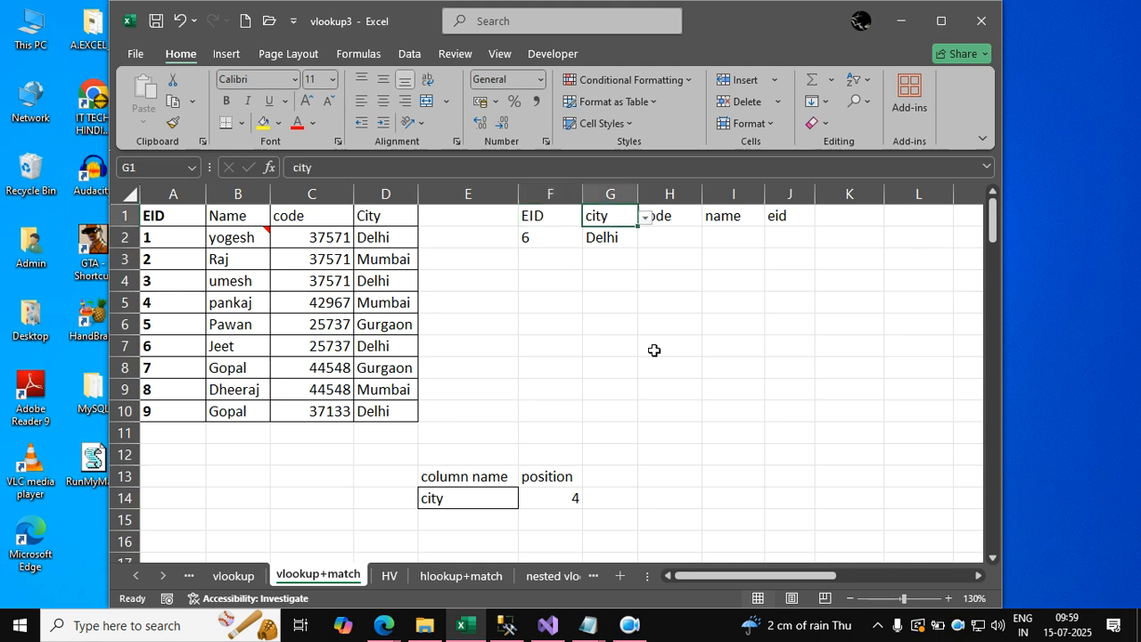
text(Name)
key(Tab)
key(Right)
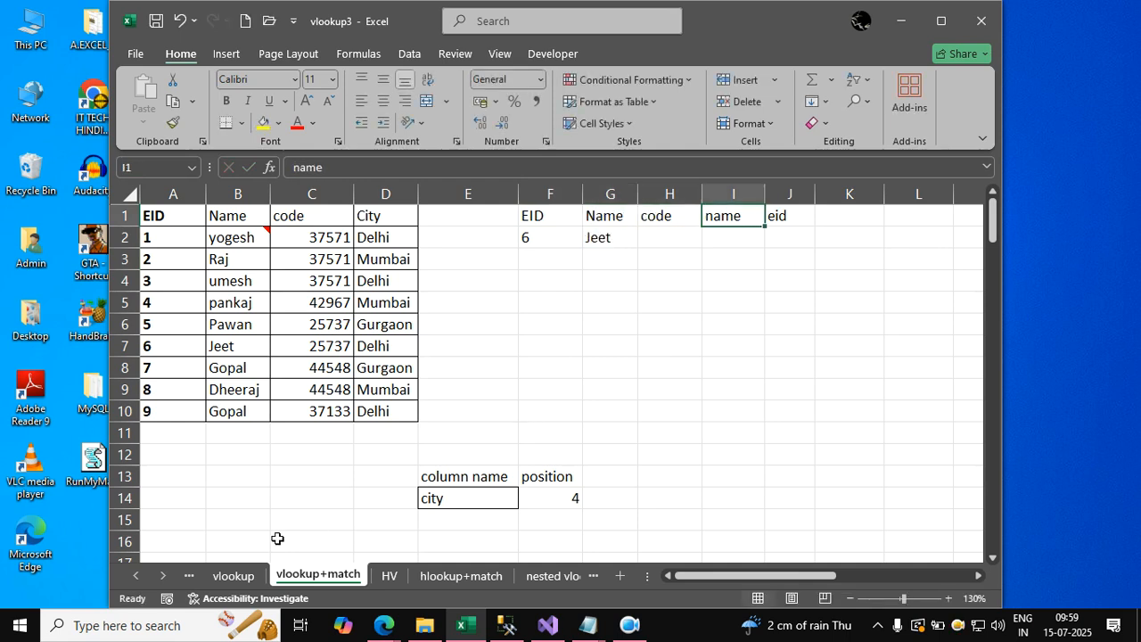
On the vlookup sheet, replace the G1 header with City to test whether the array VLOOKUP follows it.
click(239, 576)
click(588, 350)
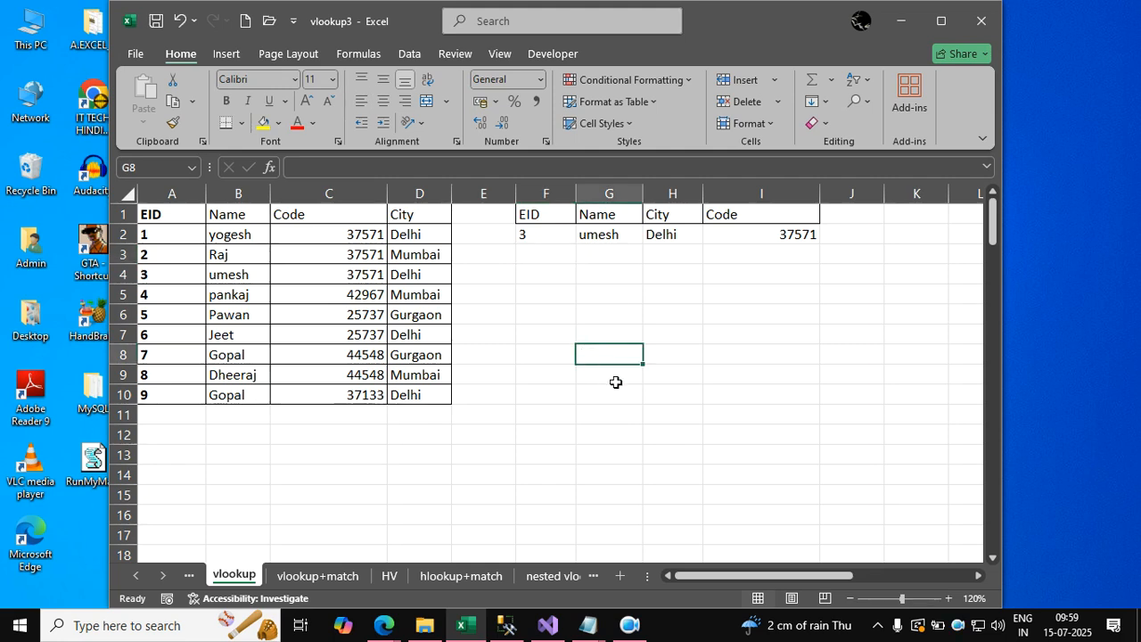
click(621, 216)
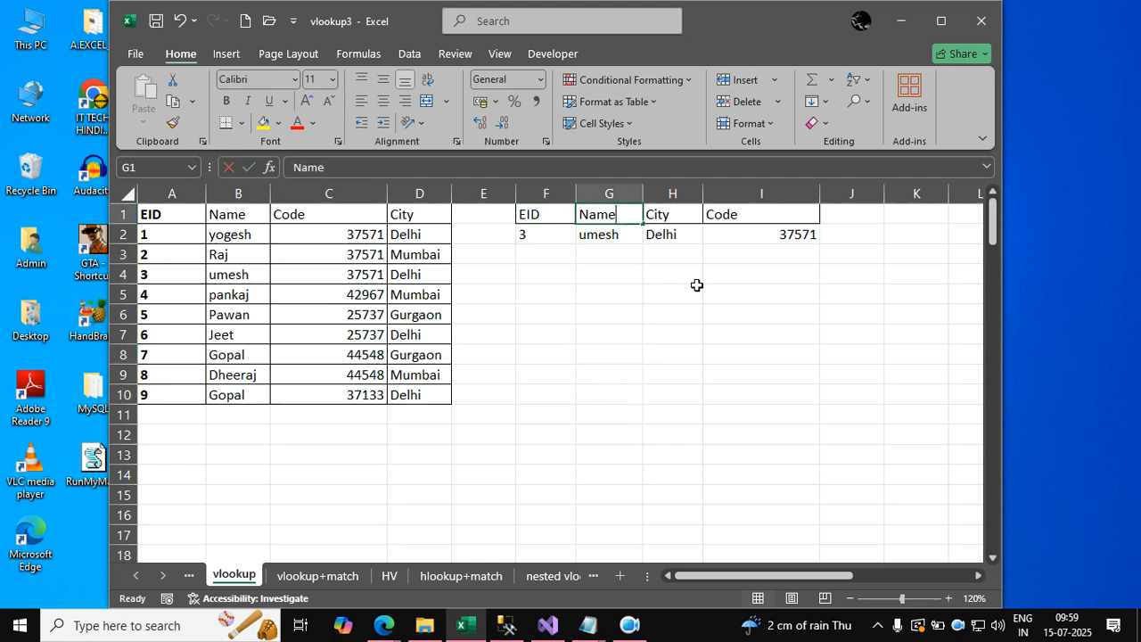
key(BackSpace)
key(BackSpace)
key(BackSpace)
key(BackSpace)
text(City)
key(Return)
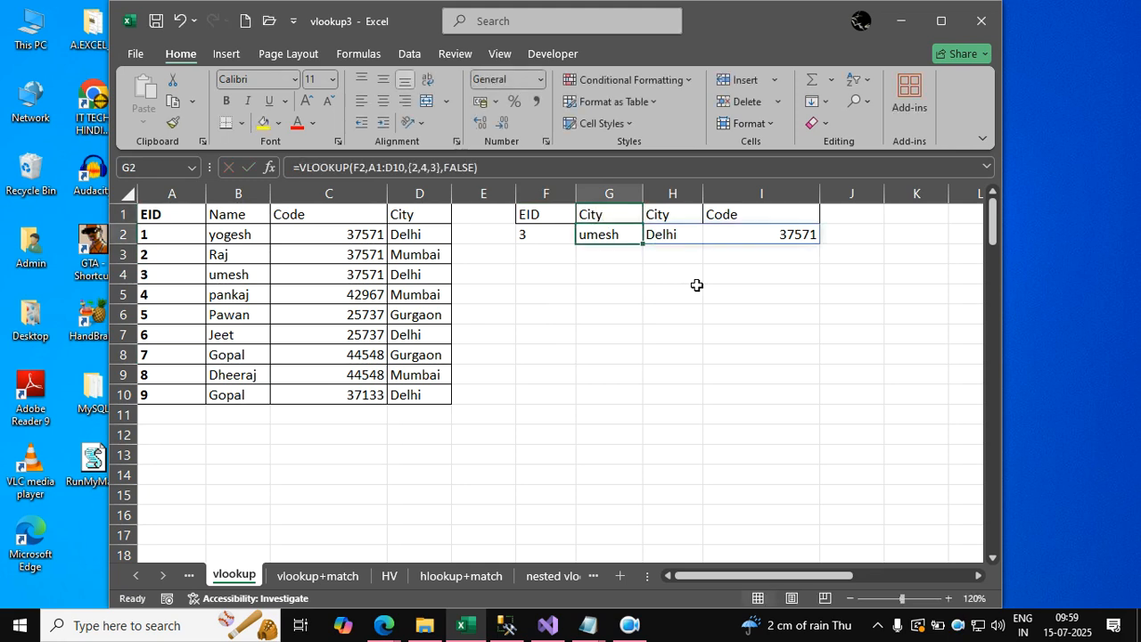
Check the VLOOKUP formula in G2 and undo the G1 header changes to restore Name.
double_click(619, 234)
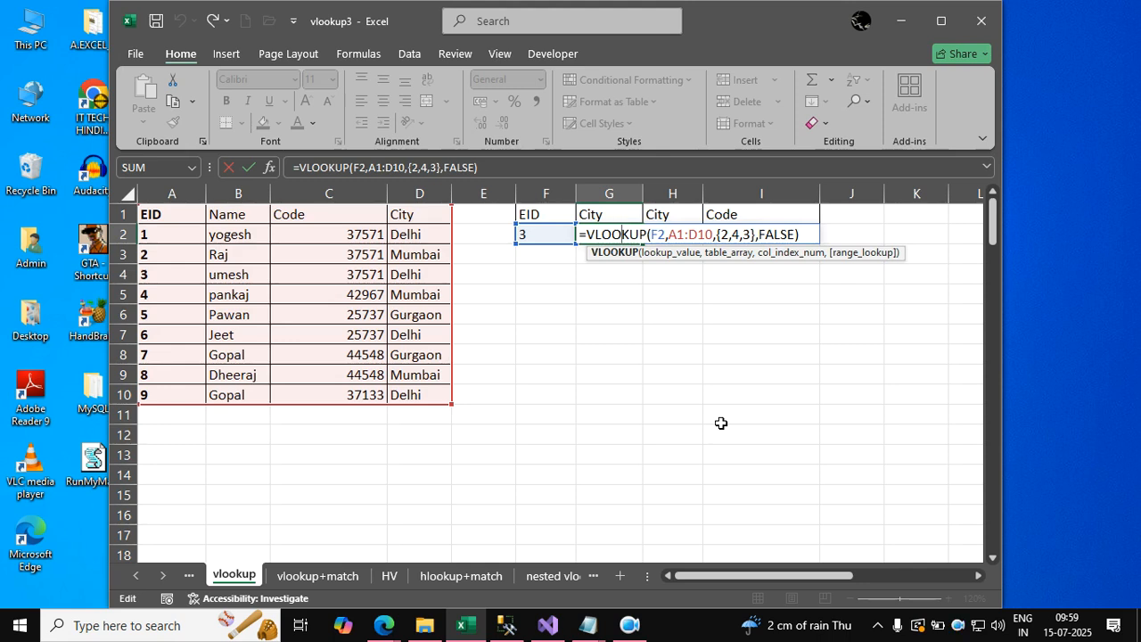
key(ctrl+Return)
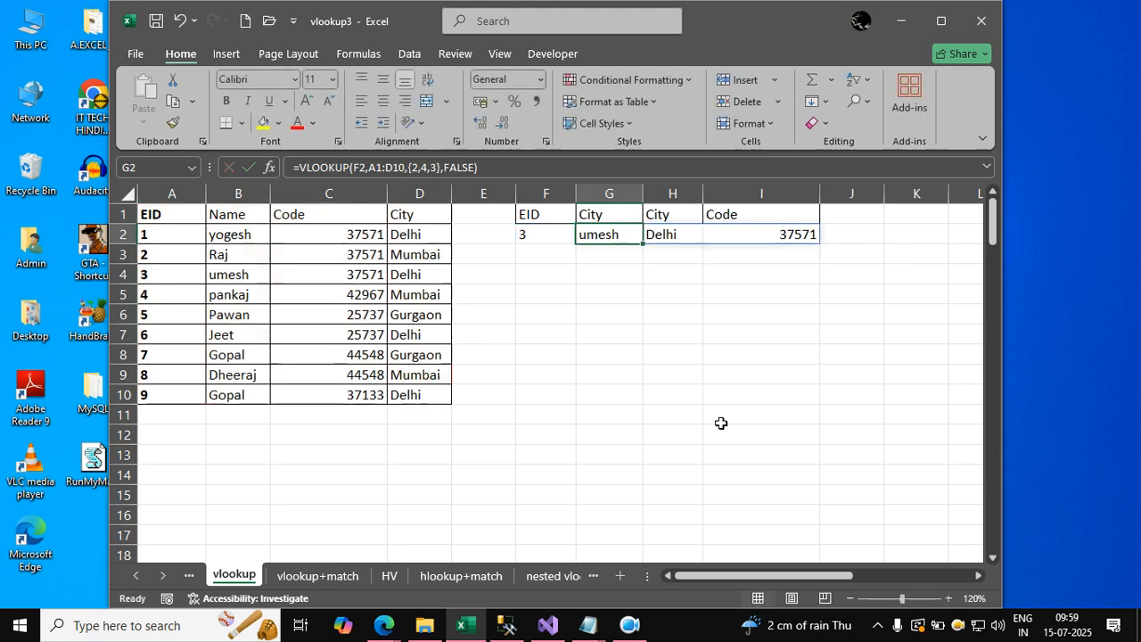
key(Up)
key(Delete)
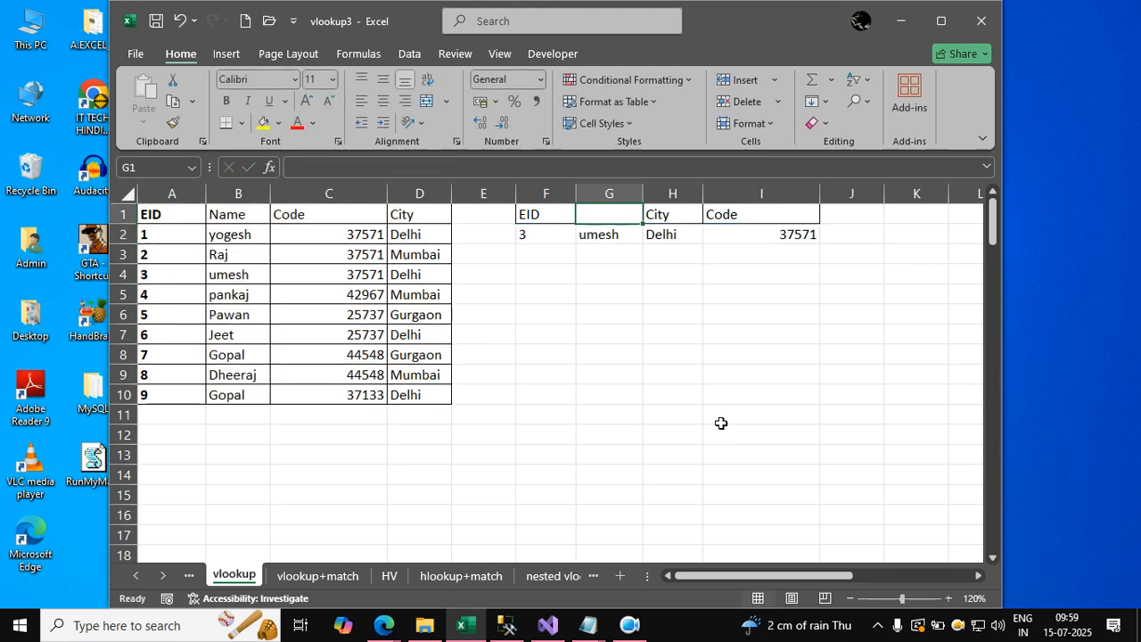
key(ctrl+z)
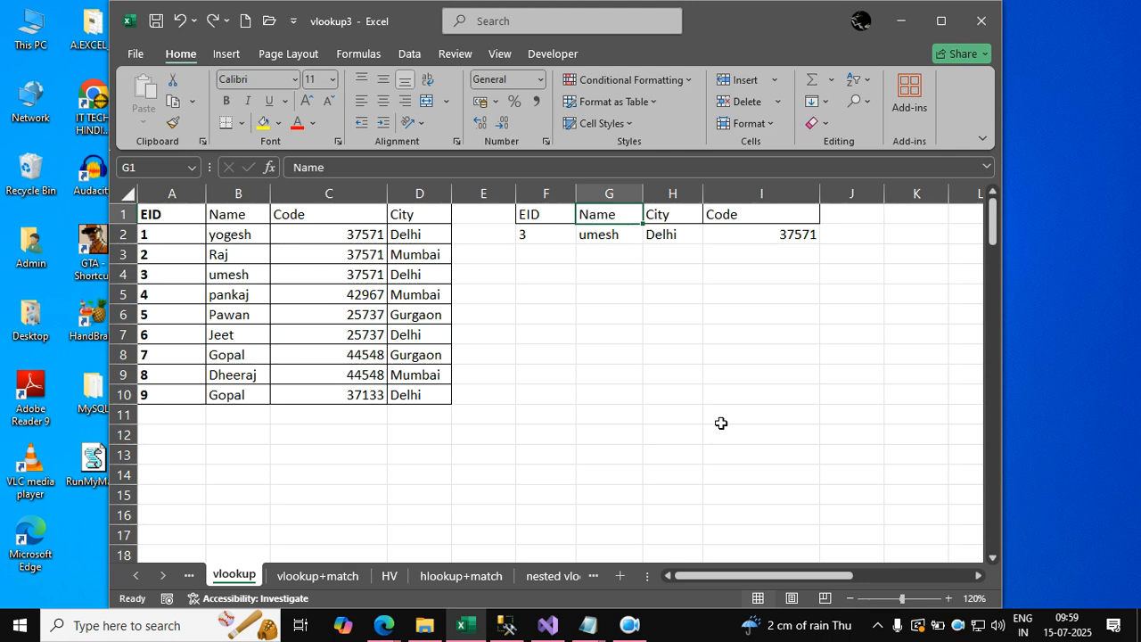
click(721, 422)
Return to the vlookup+match sheet and set the G1 header to City.
click(314, 576)
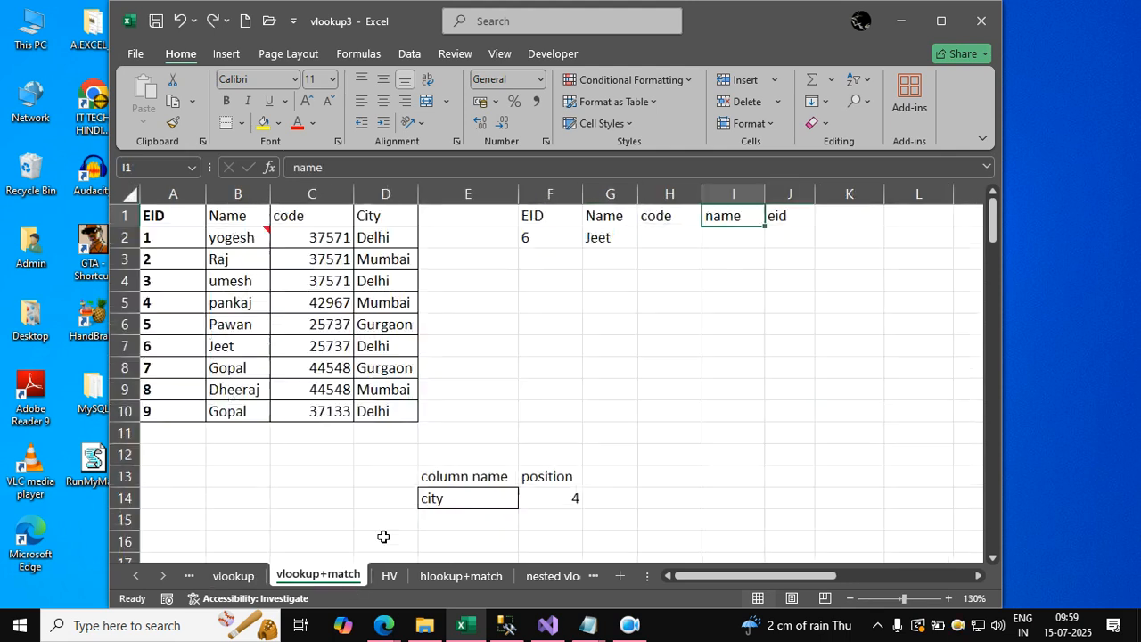
click(615, 213)
key(Delete)
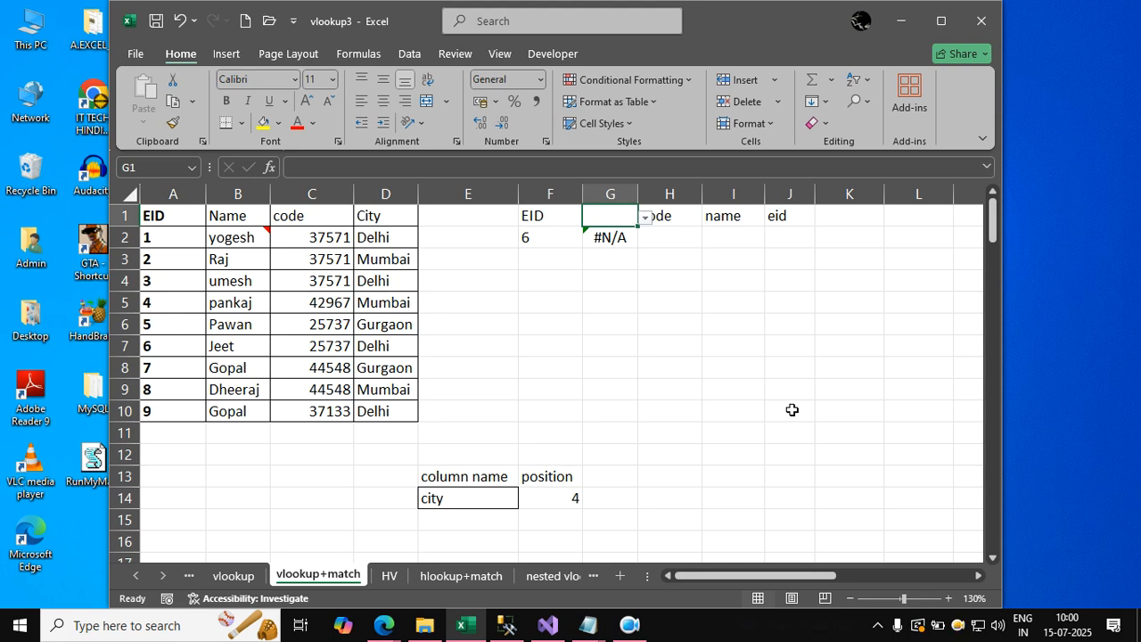
text(City)
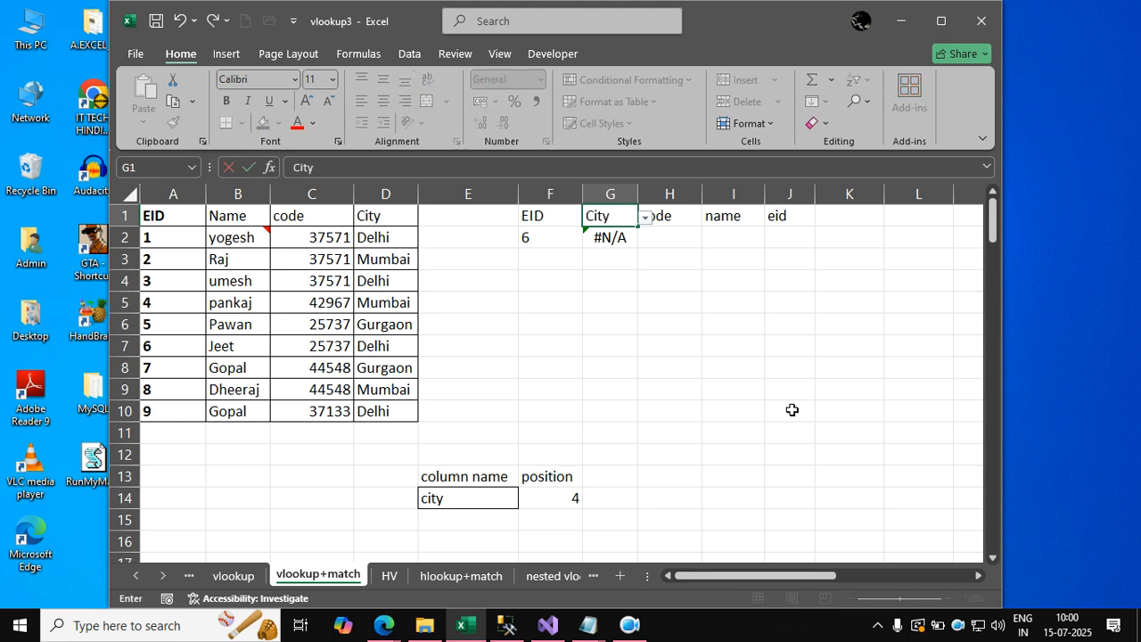
key(Return)
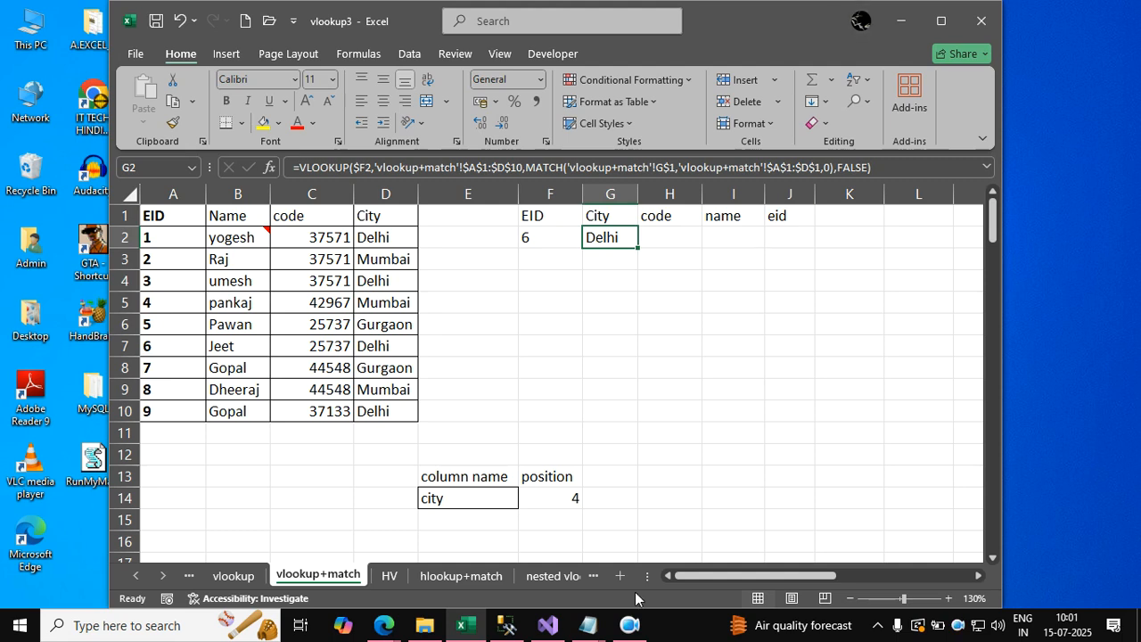
click(611, 411)
click(613, 456)
click(579, 500)
click(749, 489)
drag(660, 512, 558, 499)
click(693, 437)
drag(605, 263, 607, 237)
click(664, 284)
click(649, 253)
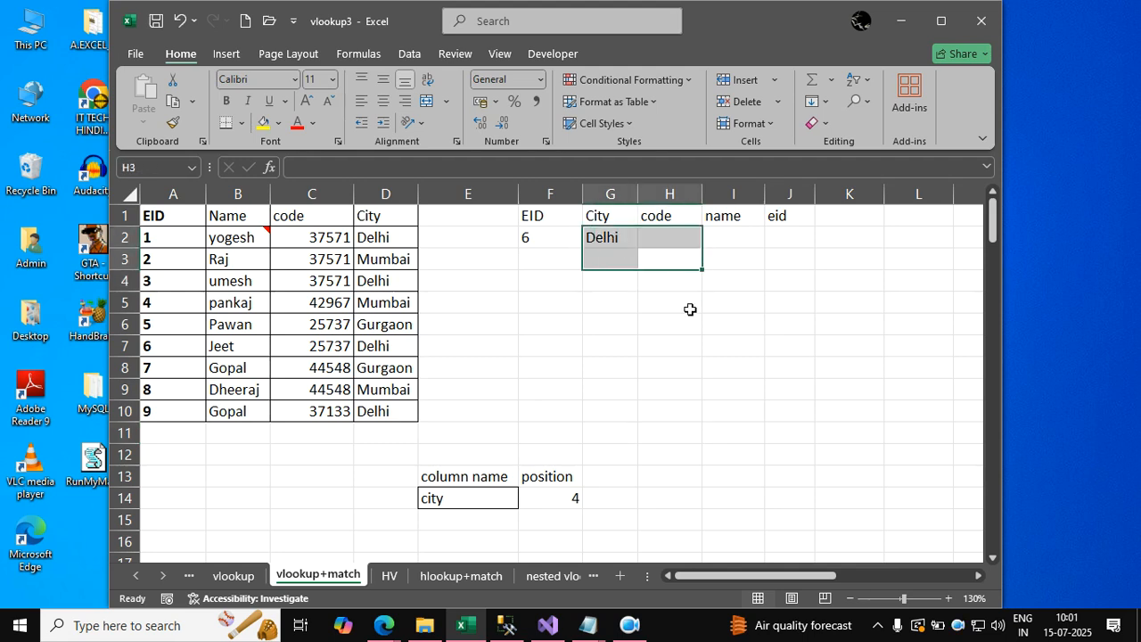
click(732, 340)
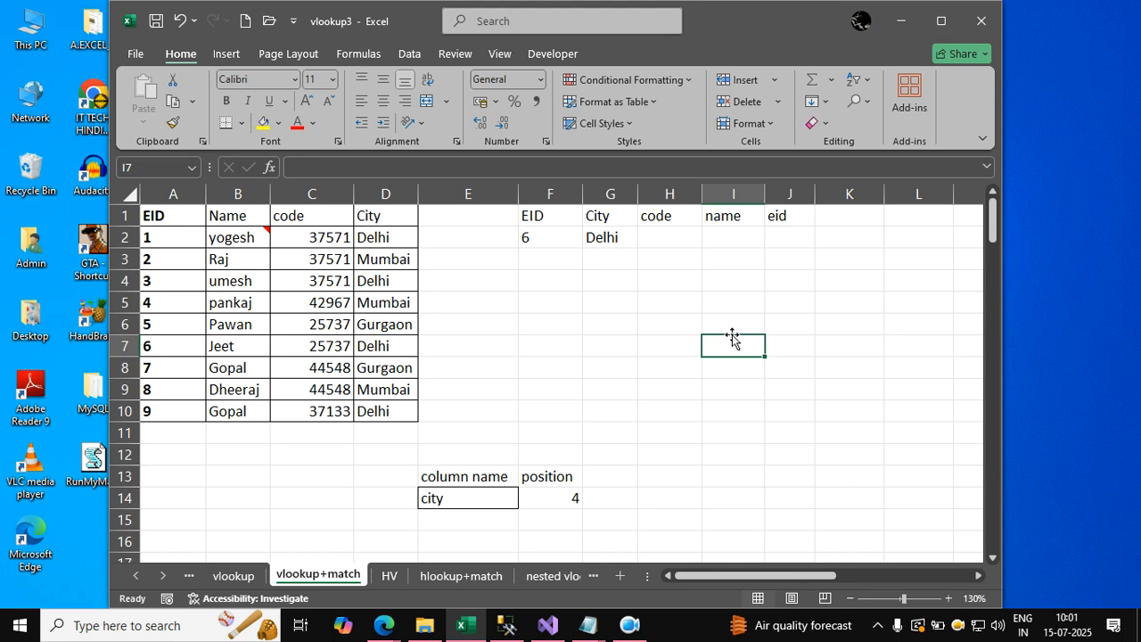
Enter Name in cell I11.
click(719, 426)
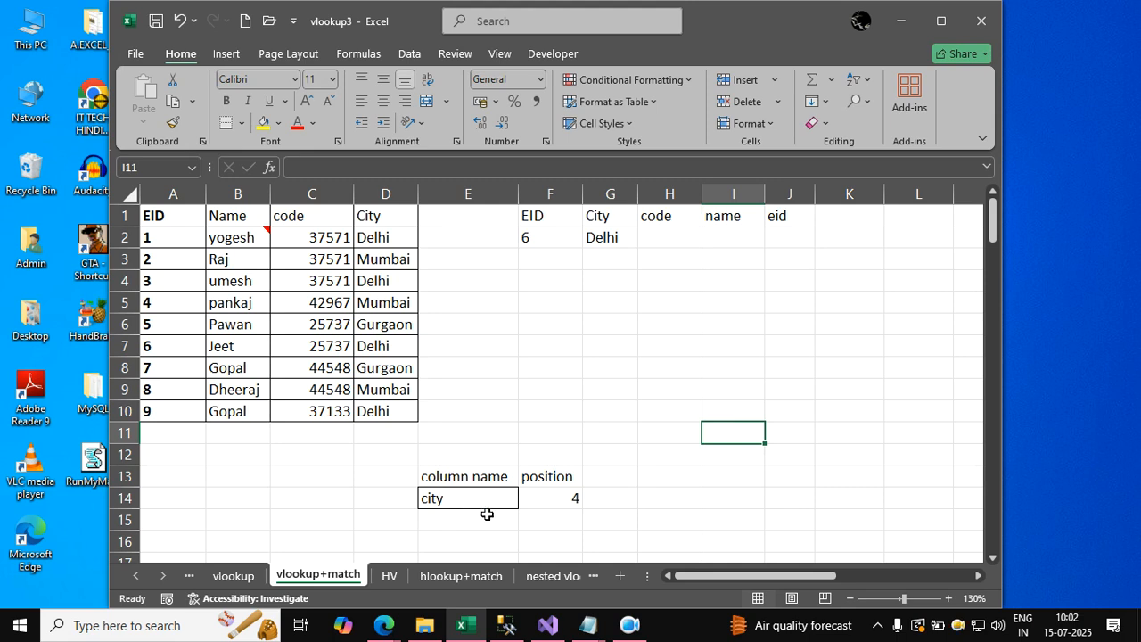
text(Name)
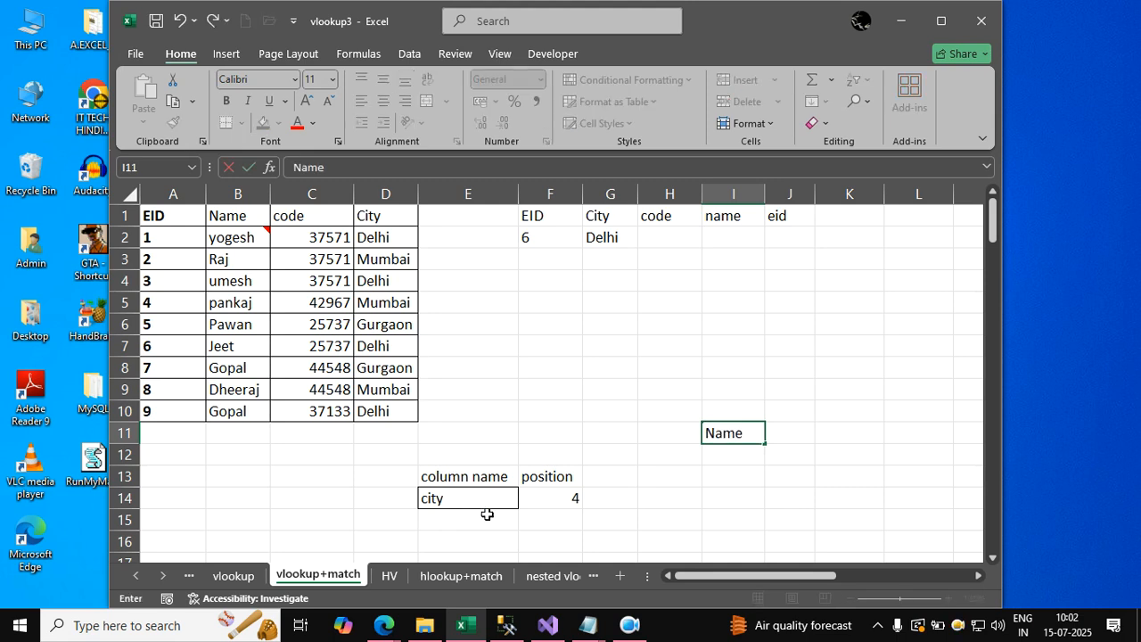
key(Left)
key(Down)
key(Down)
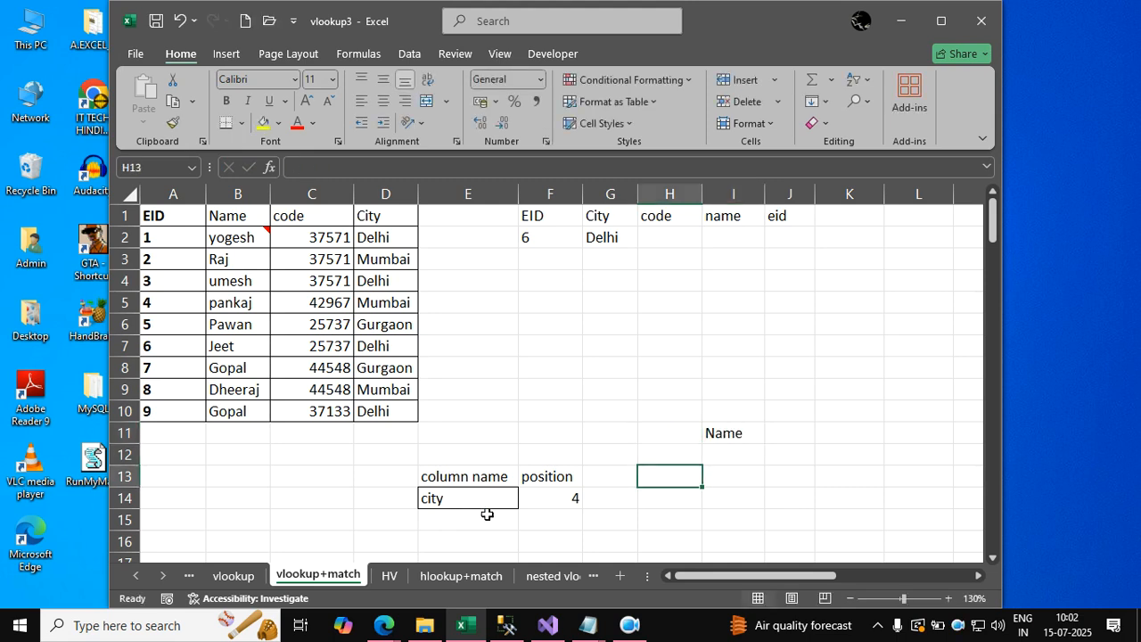
Set the column name in E14 to Name.
key(Down)
key(Left)
key(Left)
key(Left)
text(Name)
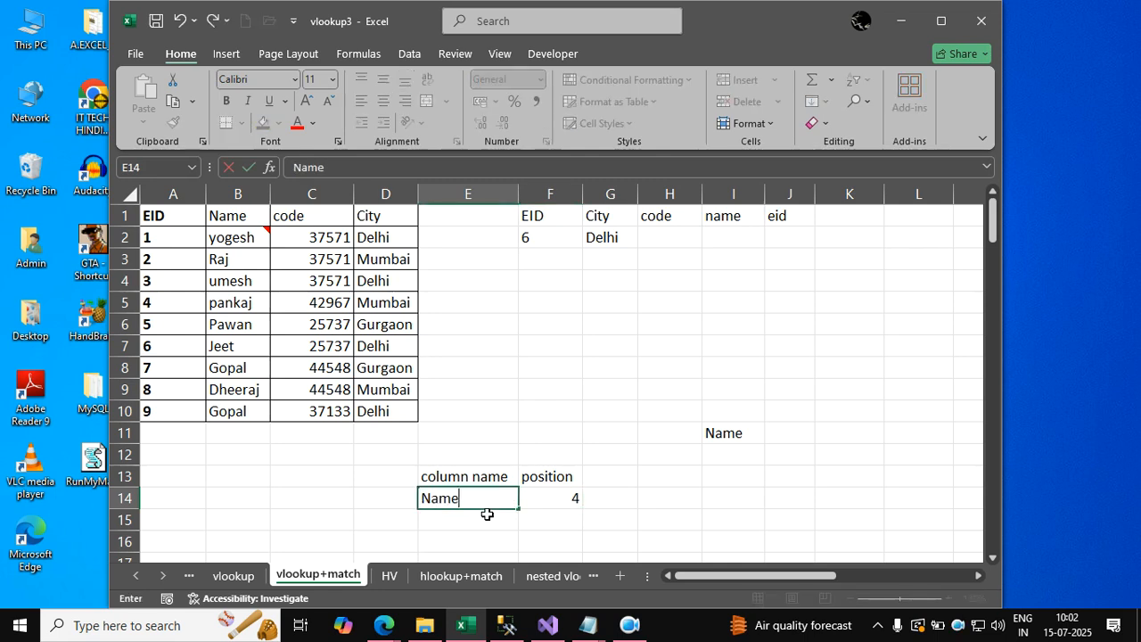
key(Left)
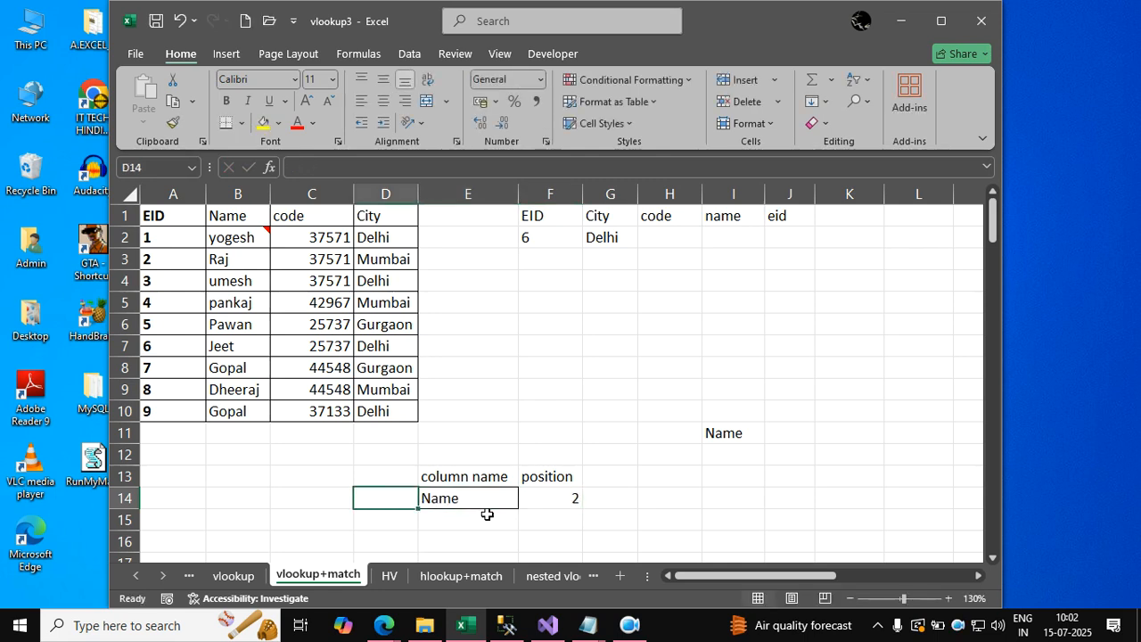
Clear the stray Name entry from I11.
key(Right)
key(Right)
key(Right)
key(Right)
key(Right)
key(Up)
key(Up)
key(Up)
key(Delete)
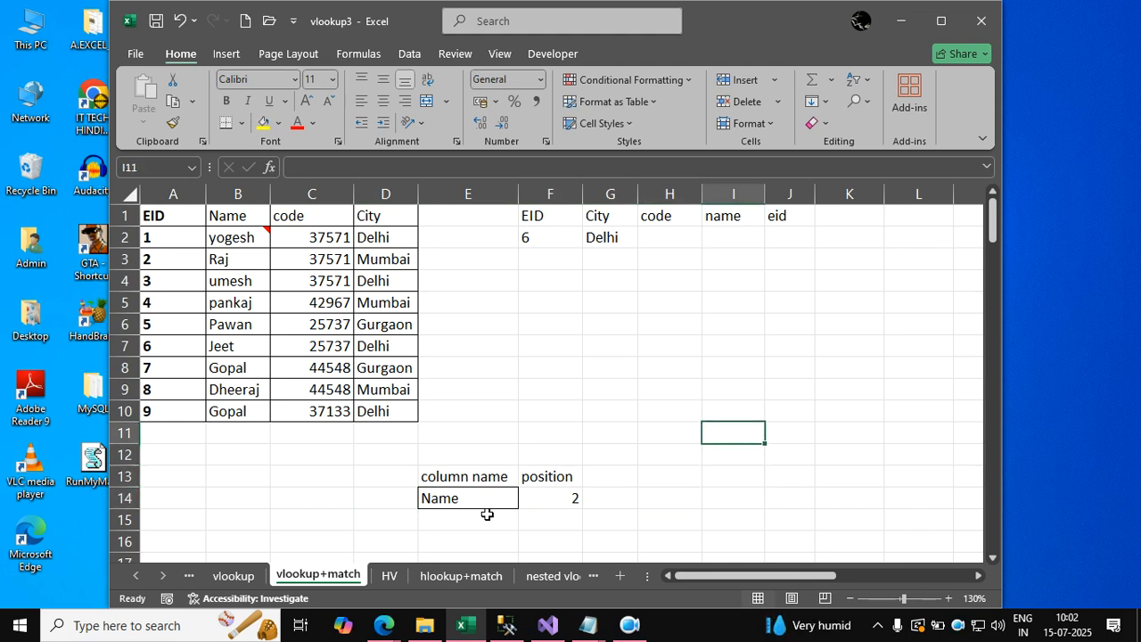
Begin a MATCH formula in F14 using the column name in E14 as the lookup value.
key(Down)
key(Down)
key(Left)
key(Left)
key(Down)
key(Left)
key(Right)
key(Left)
text(=ma)
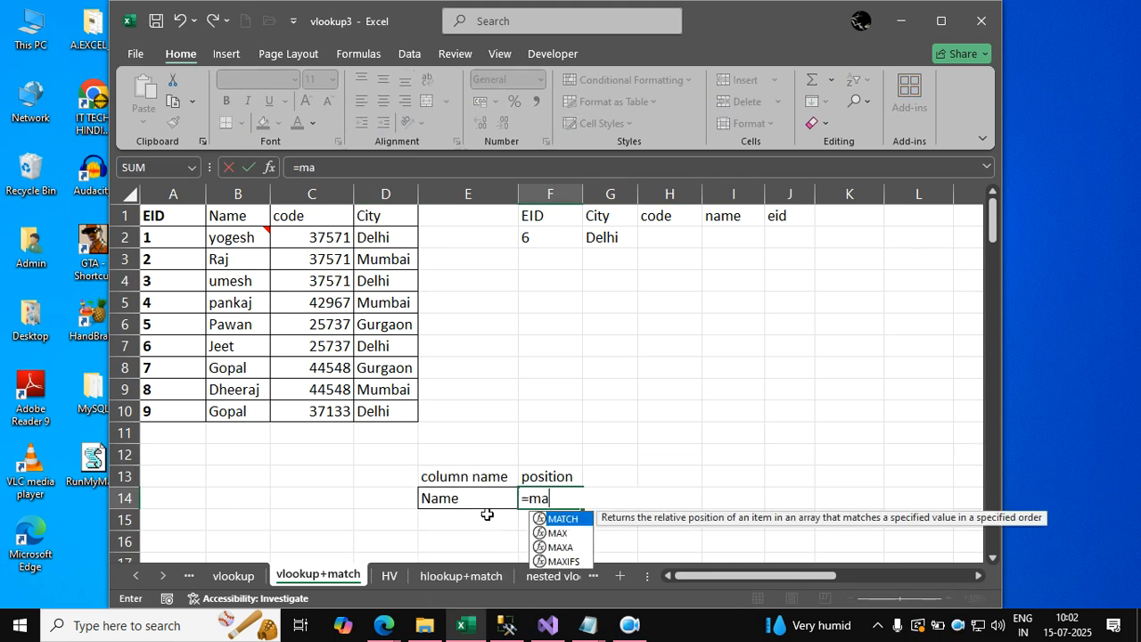
text(tch)
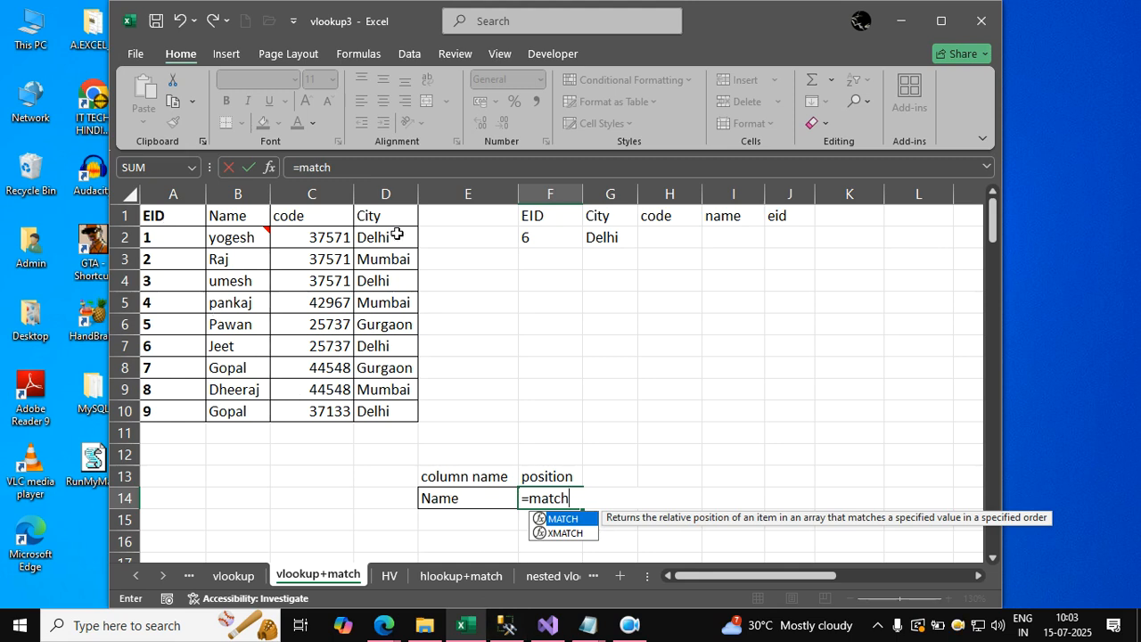
text(()
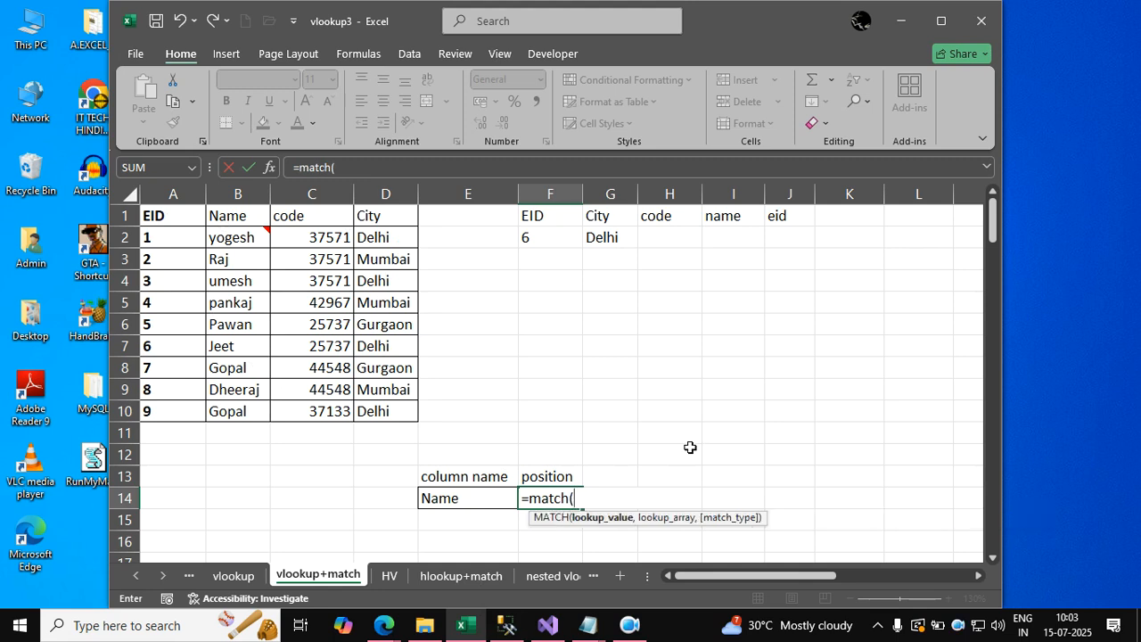
click(469, 501)
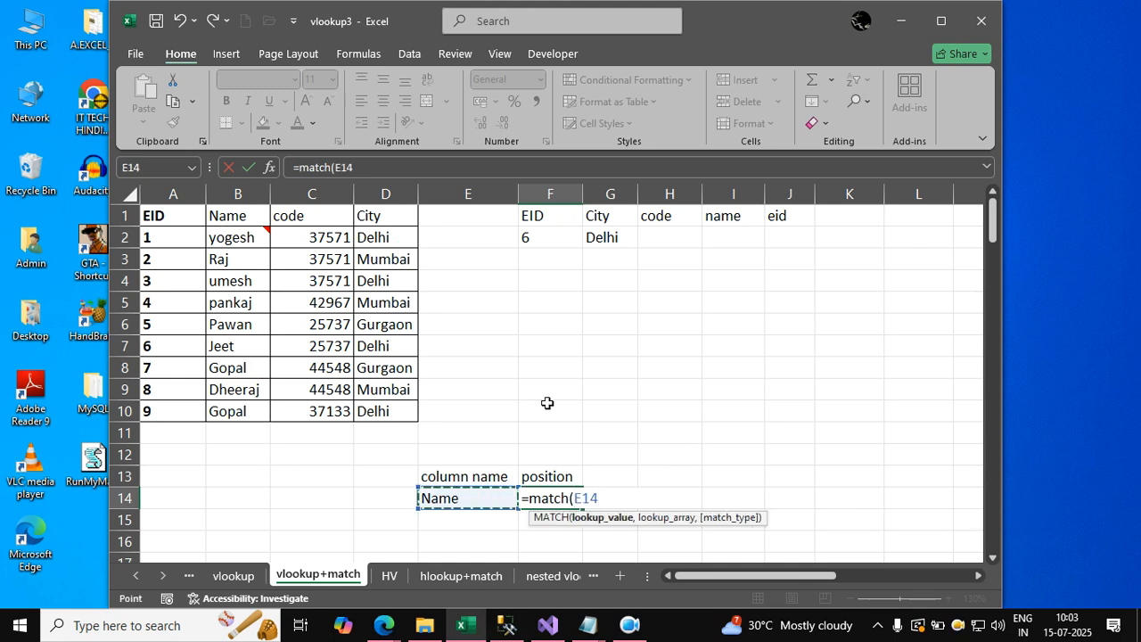
text(,)
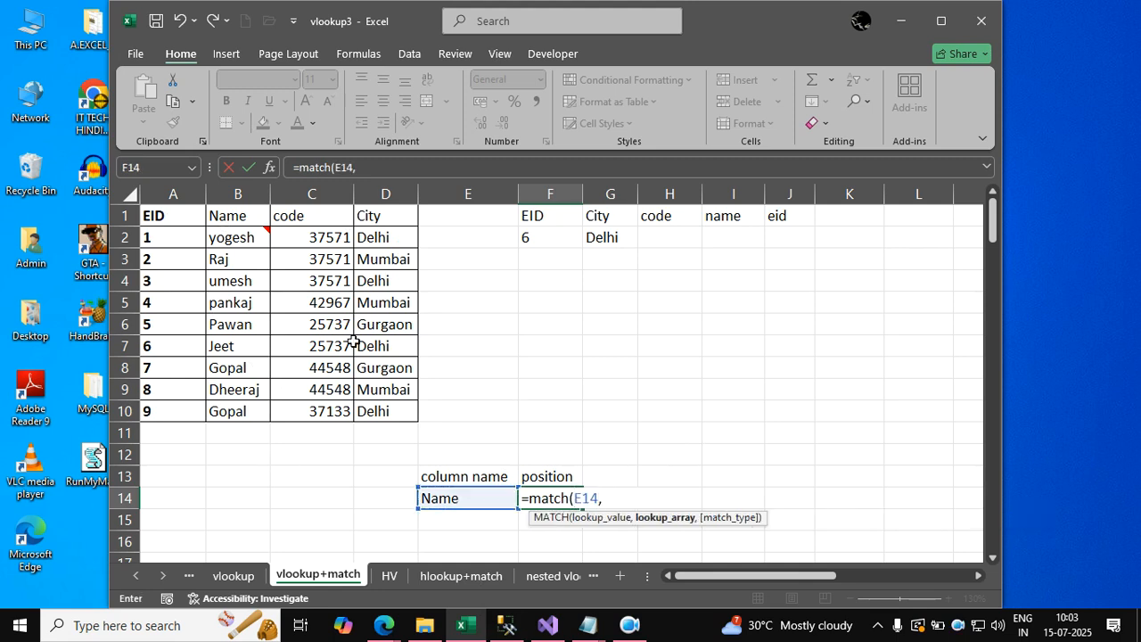
Complete the MATCH formula with header row A1:D1 as the lookup array and 0 for an exact match.
drag(171, 218, 385, 409)
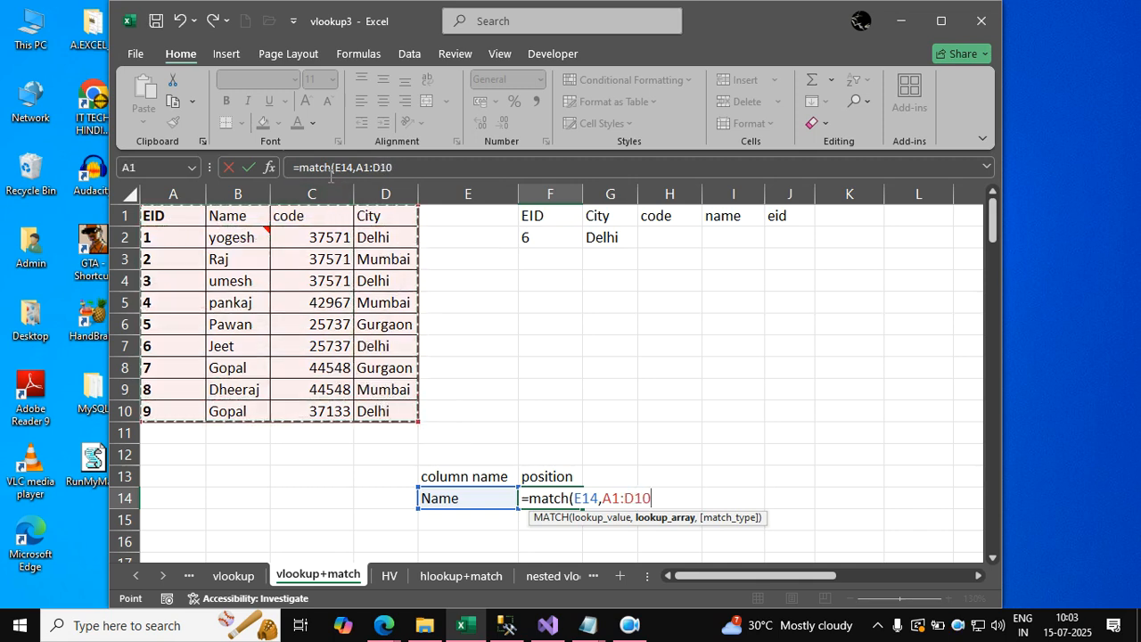
drag(182, 217, 243, 216)
drag(386, 220, 385, 222)
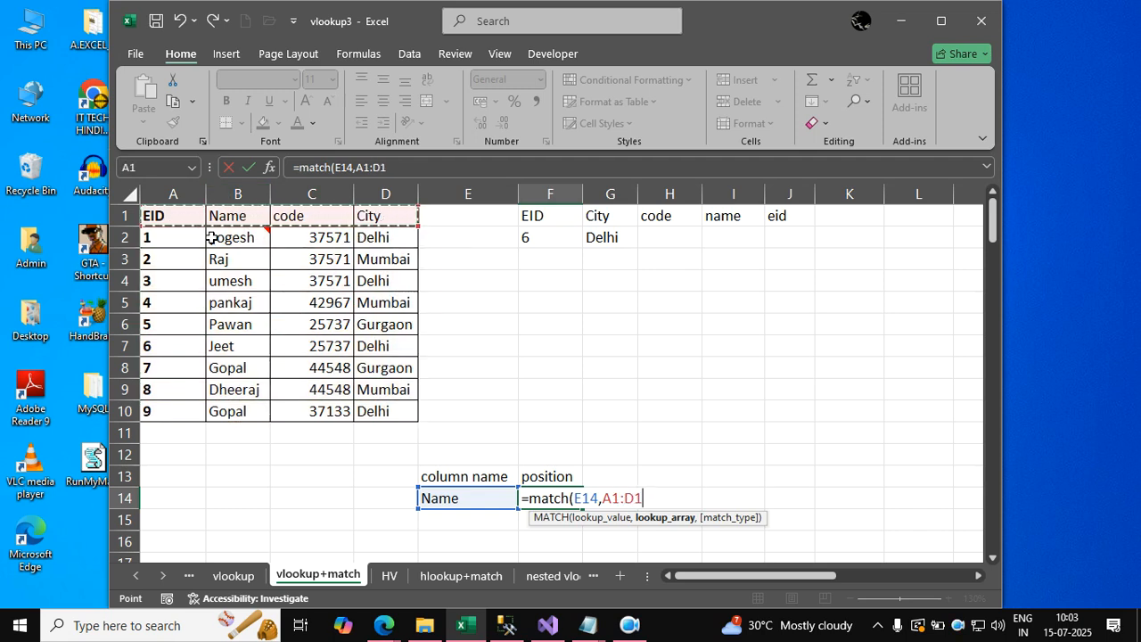
text(,)
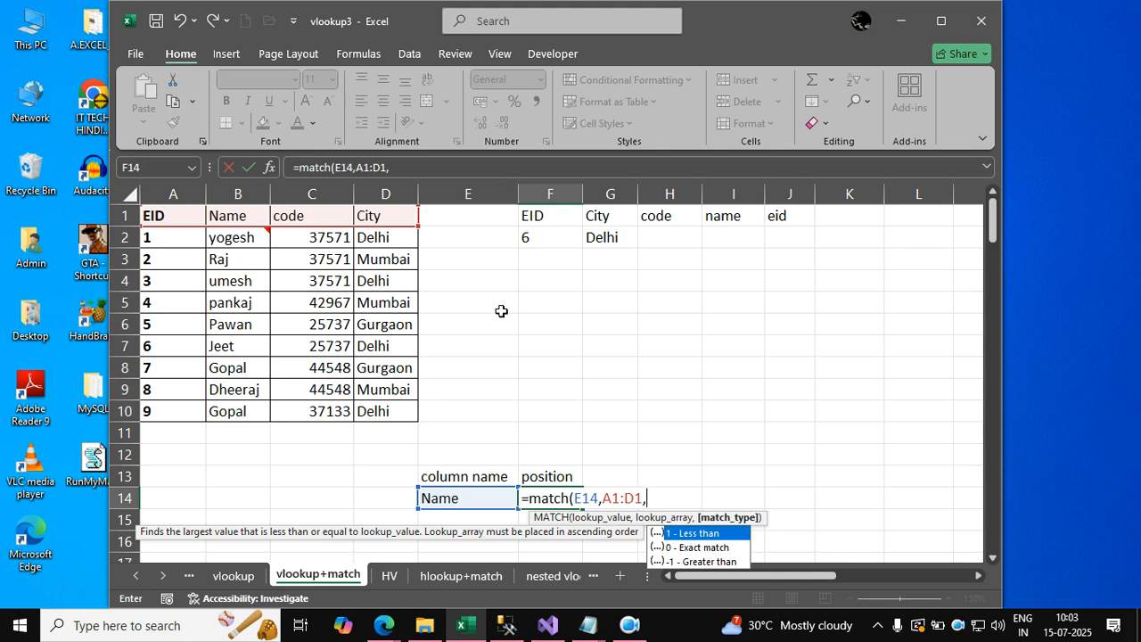
text(0)
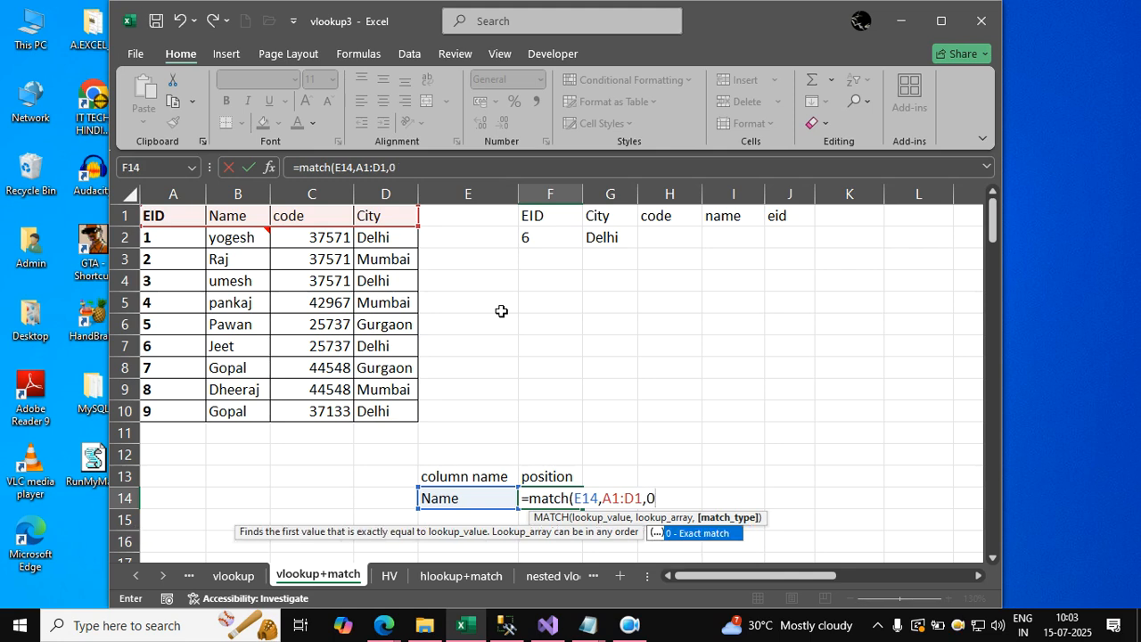
text())
key(Return)
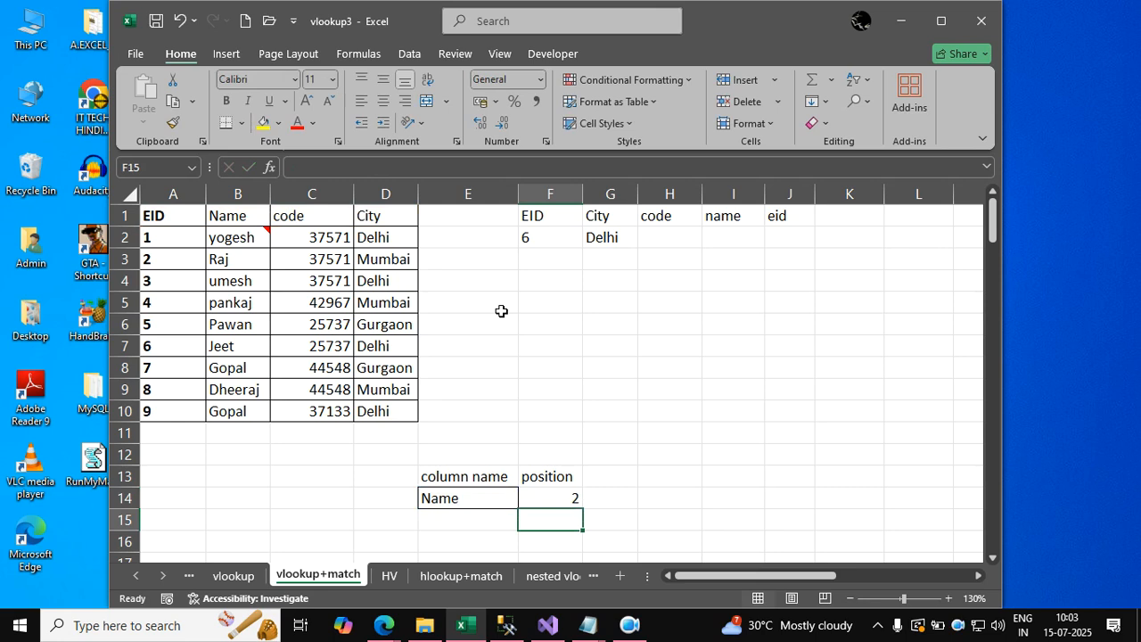
Set the column name in E14 to city.
key(Left)
key(Up)
text(city)
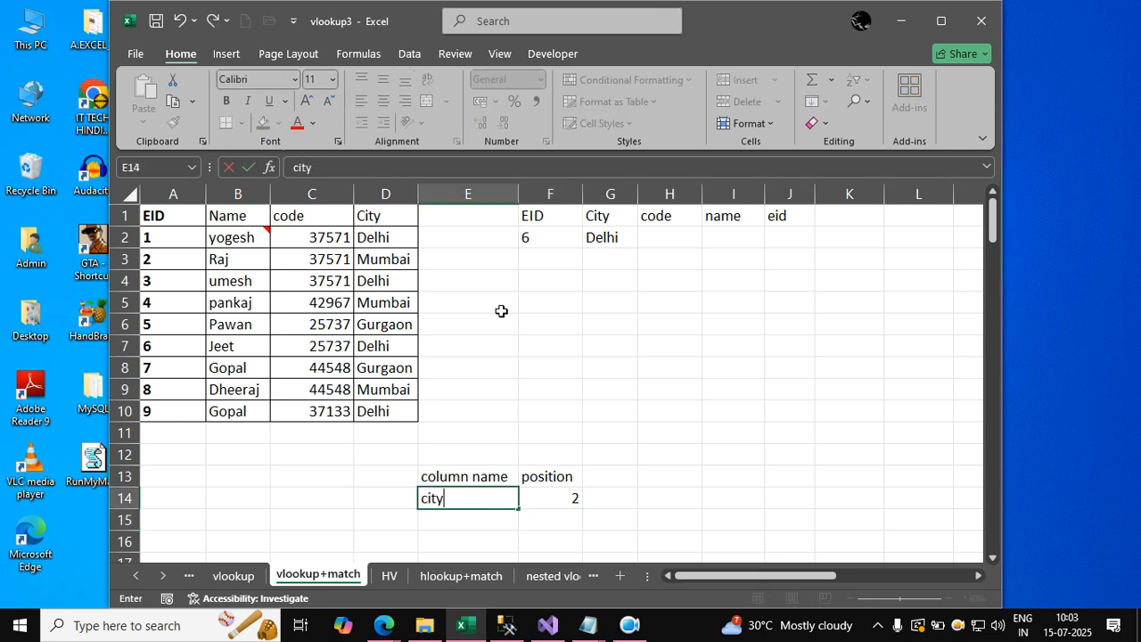
key(Return)
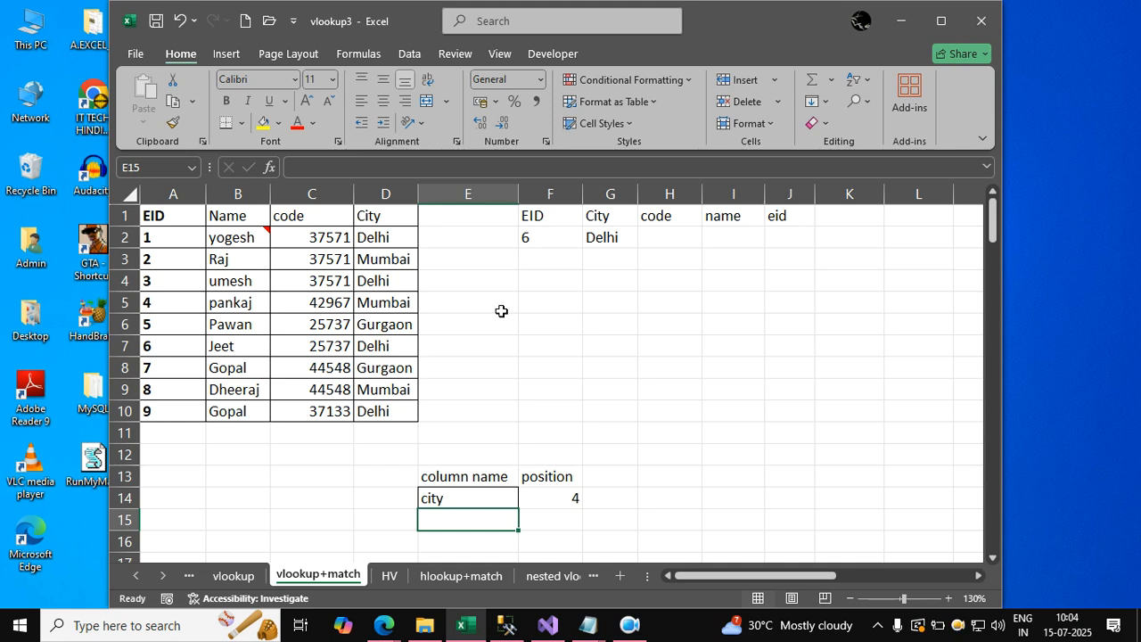
Begin a VLOOKUP formula in G2 with F2 as the lookup value and A1:D10 as the table array.
key(Right)
key(Up)
key(Up)
key(Up)
key(Up)
key(Up)
key(Up)
key(Up)
key(Up)
key(Up)
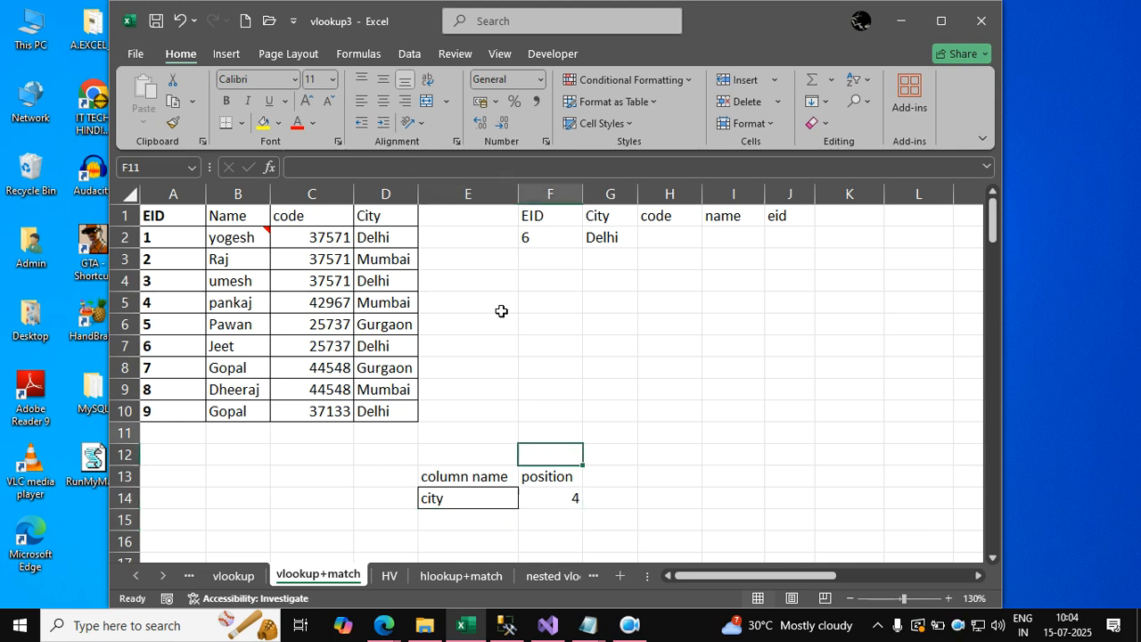
key(Right)
key(Up)
key(Up)
key(Up)
key(Up)
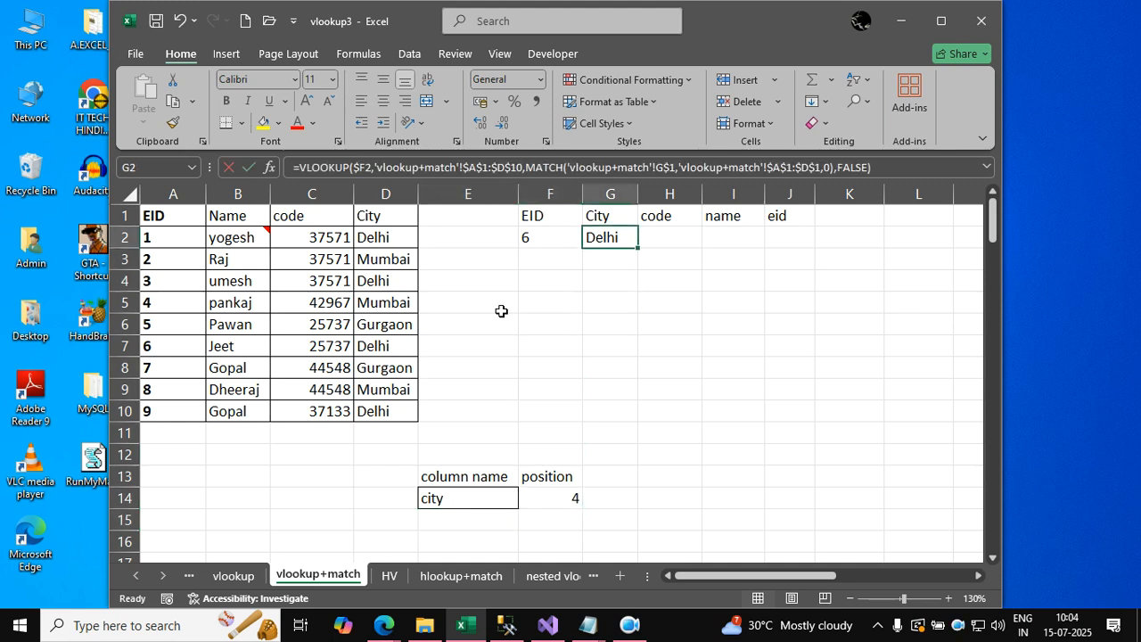
text(=vlookup()
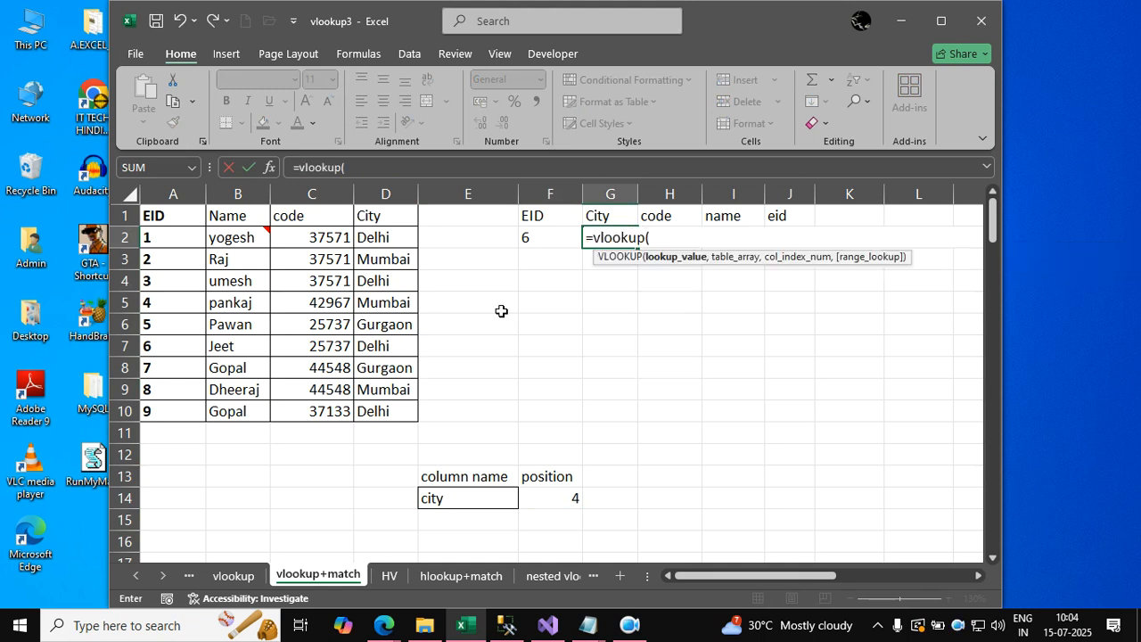
key(Left)
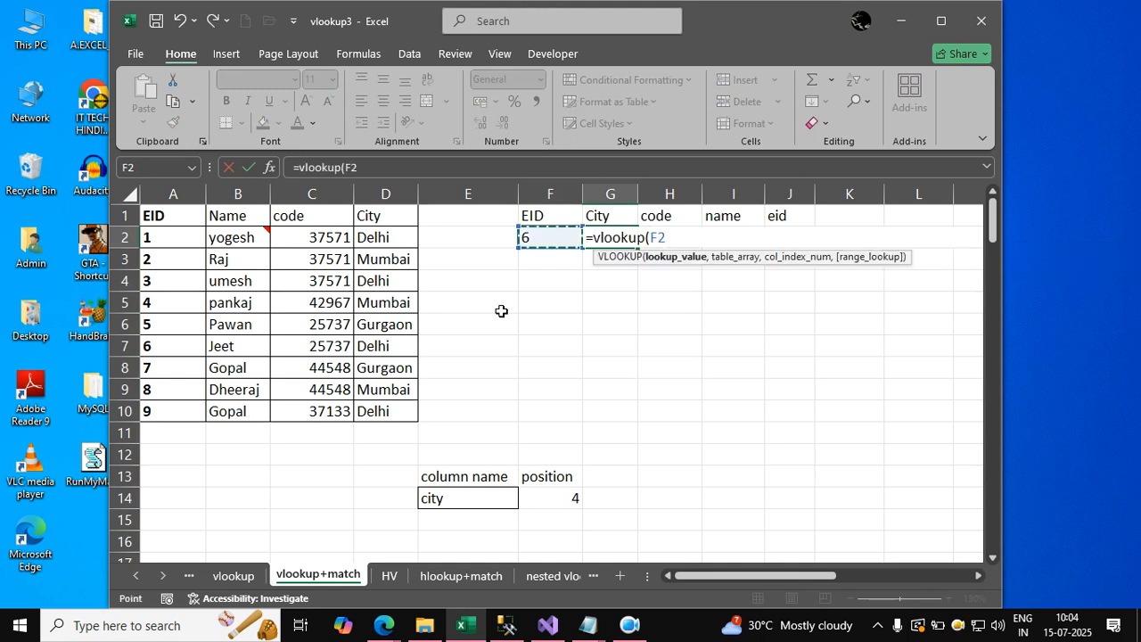
text(,)
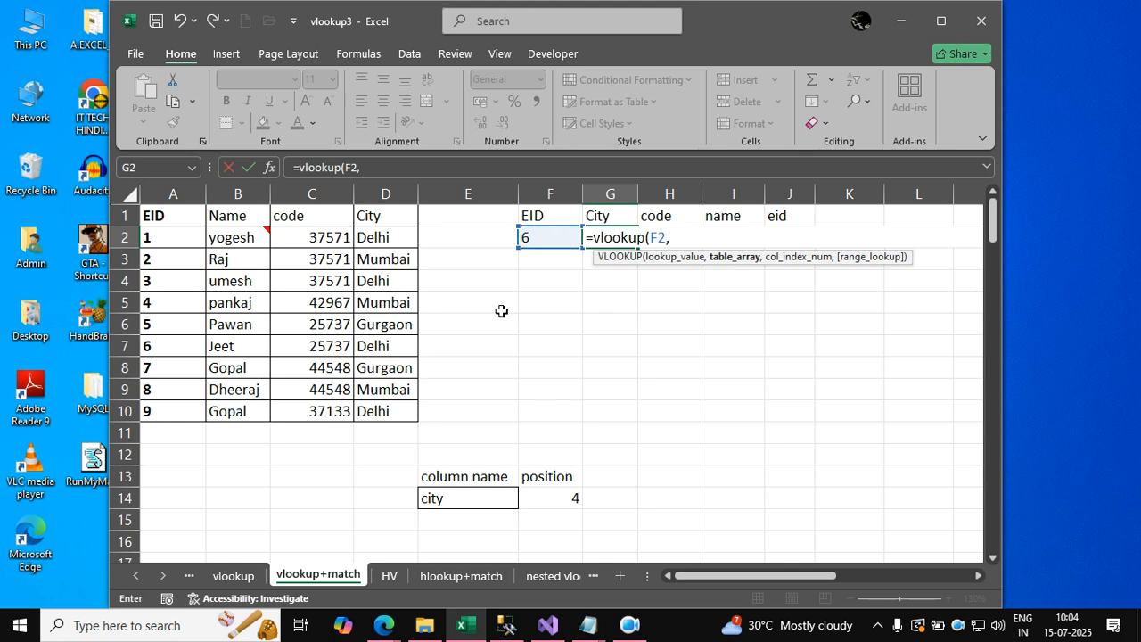
drag(196, 217, 385, 410)
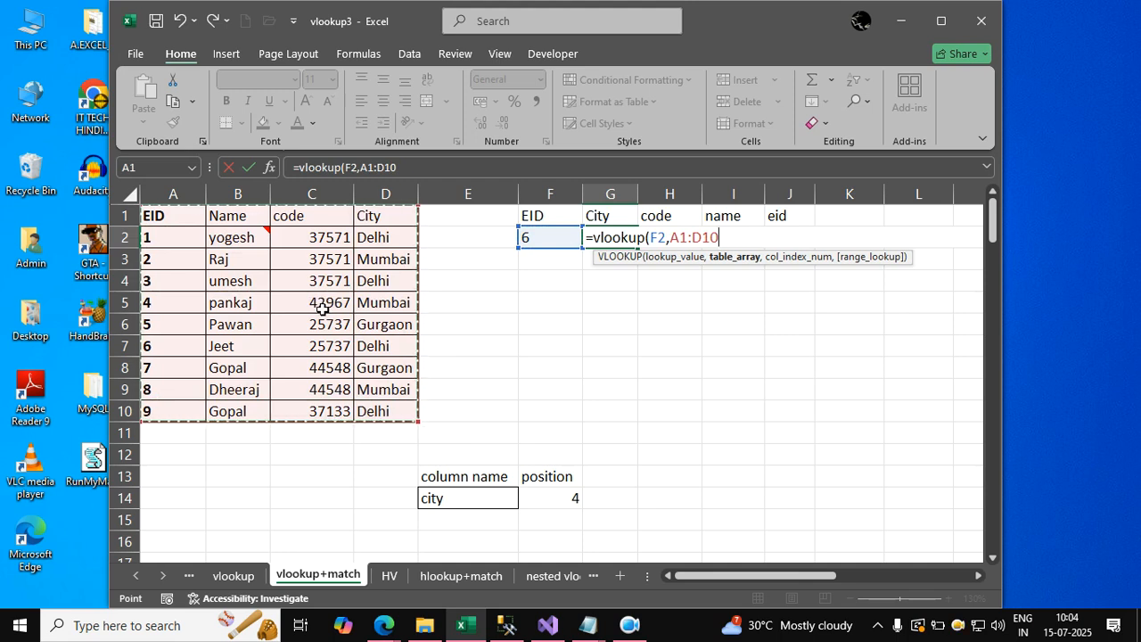
text(,)
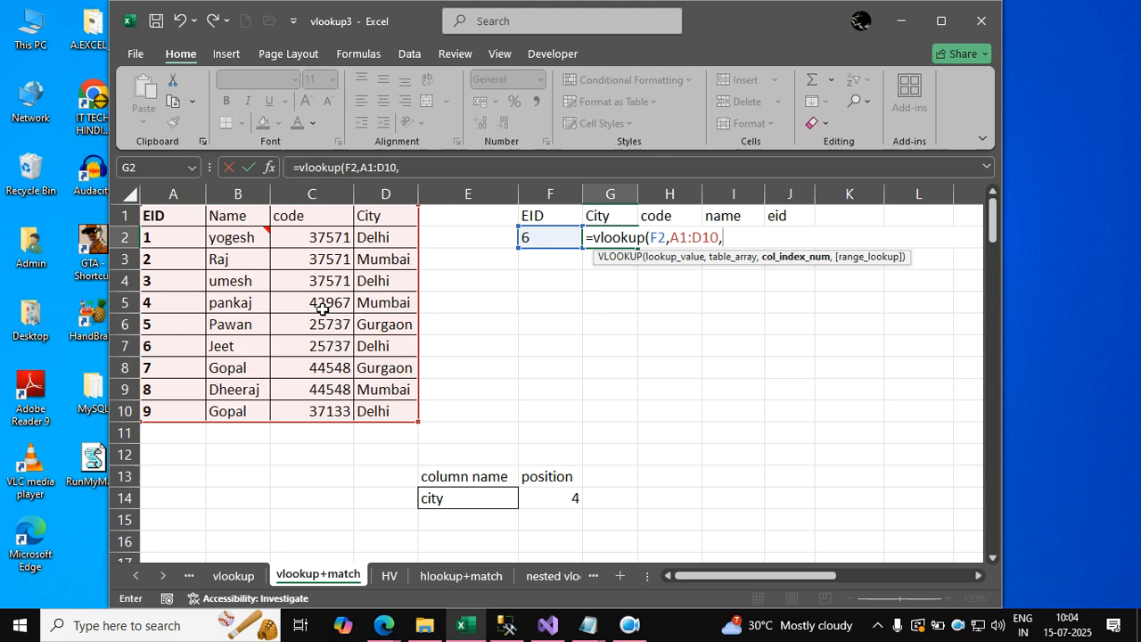
Complete the VLOOKUP with match(G1,A1:D1,0) as the column index and false as the range lookup.
text(m)
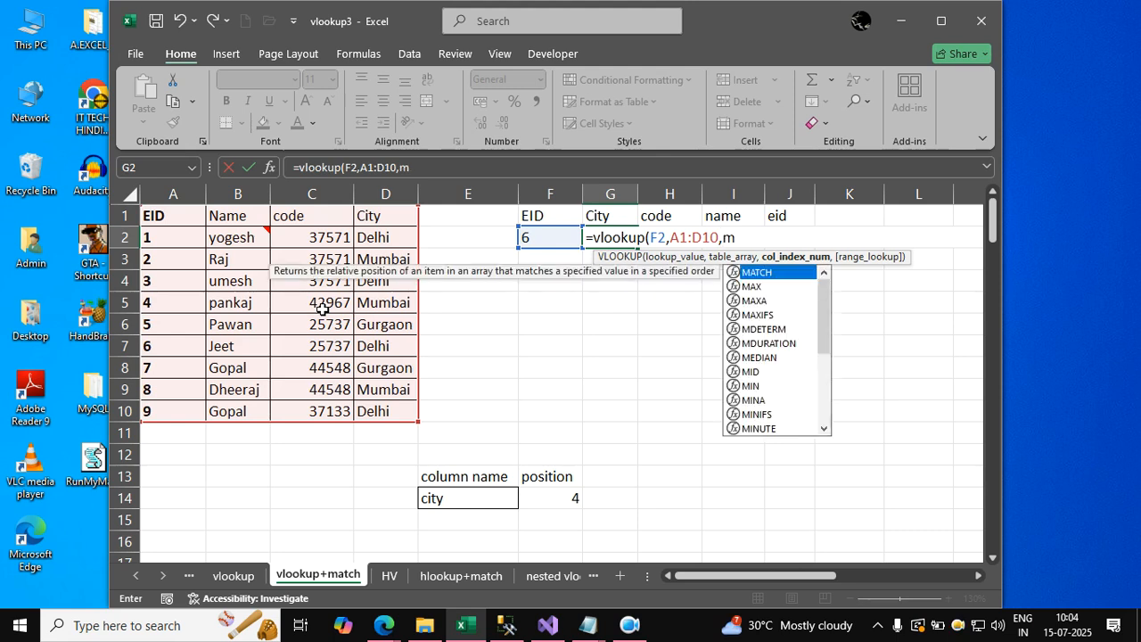
text(atch()
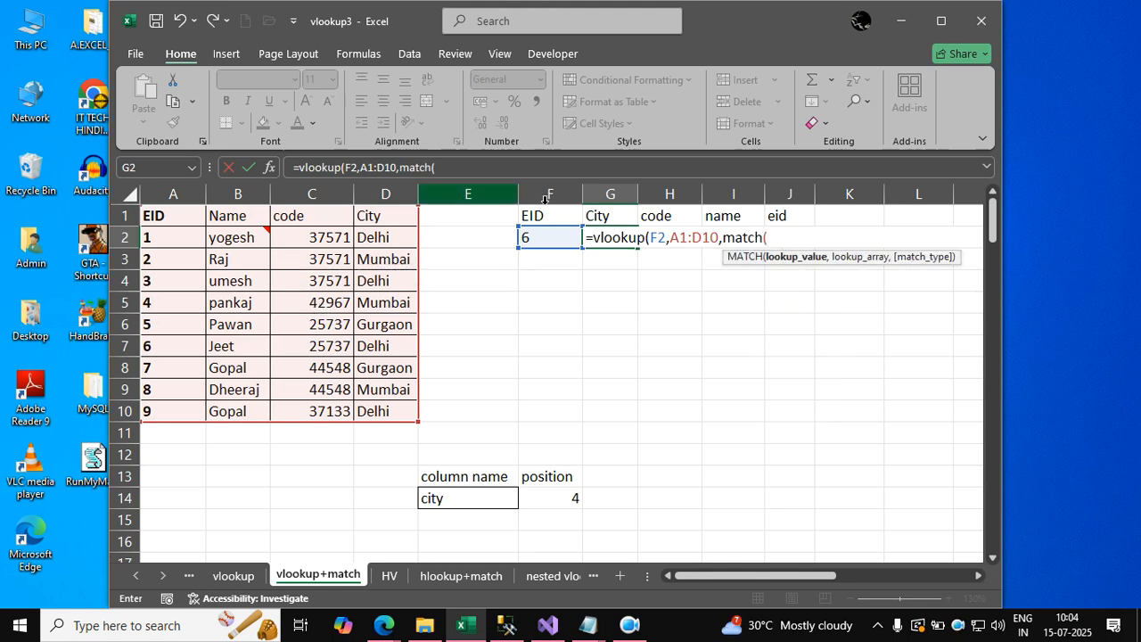
click(603, 213)
text(,)
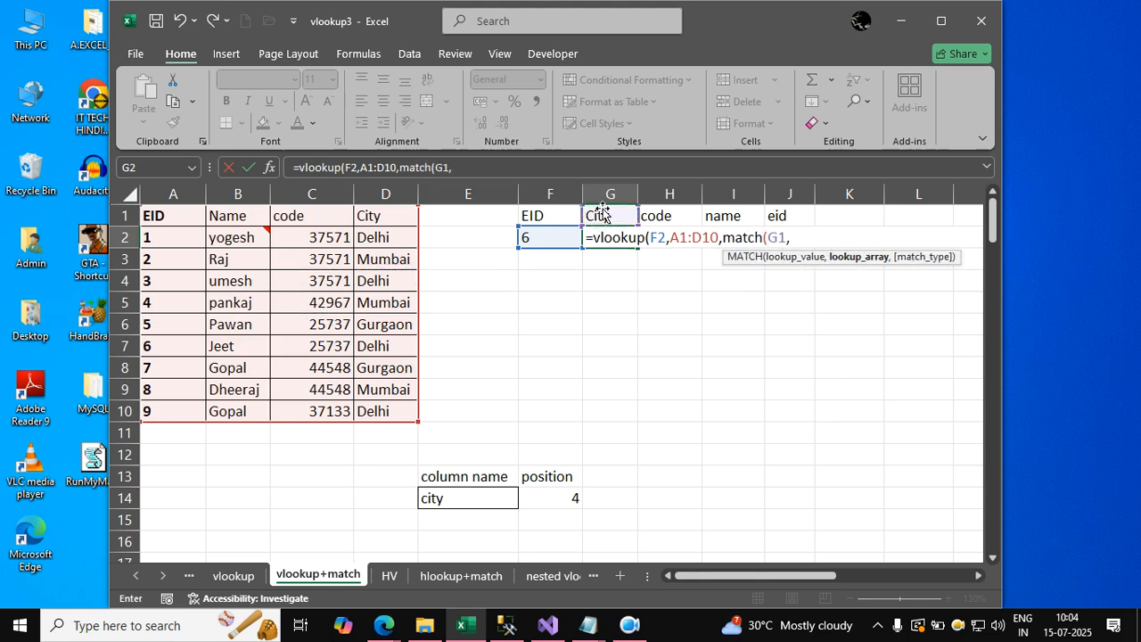
drag(190, 221, 371, 213)
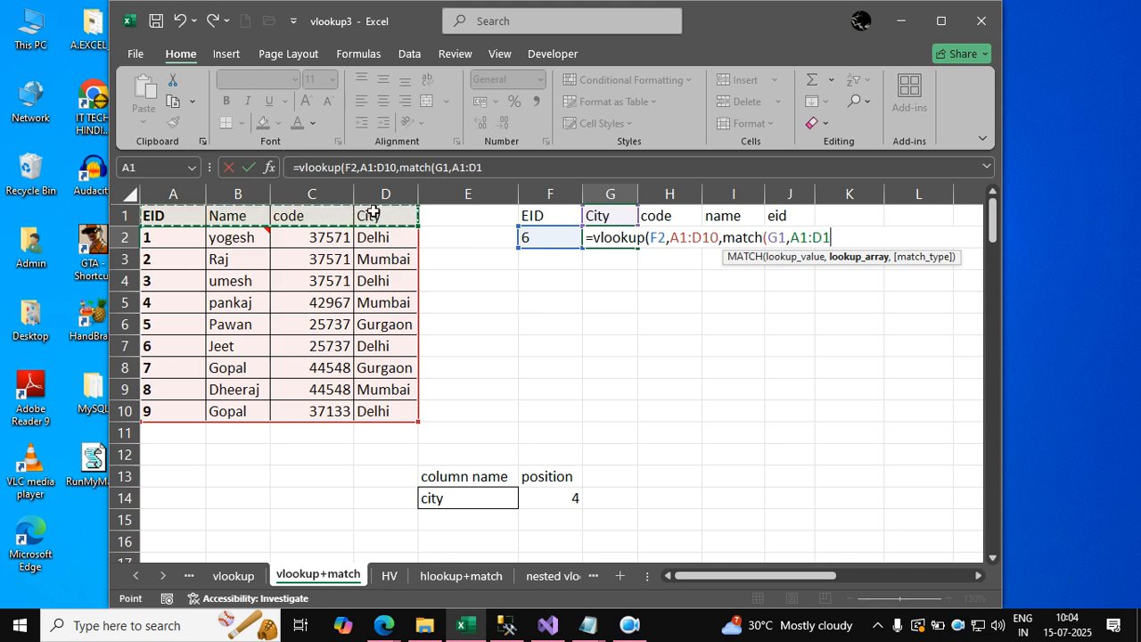
text(,0))
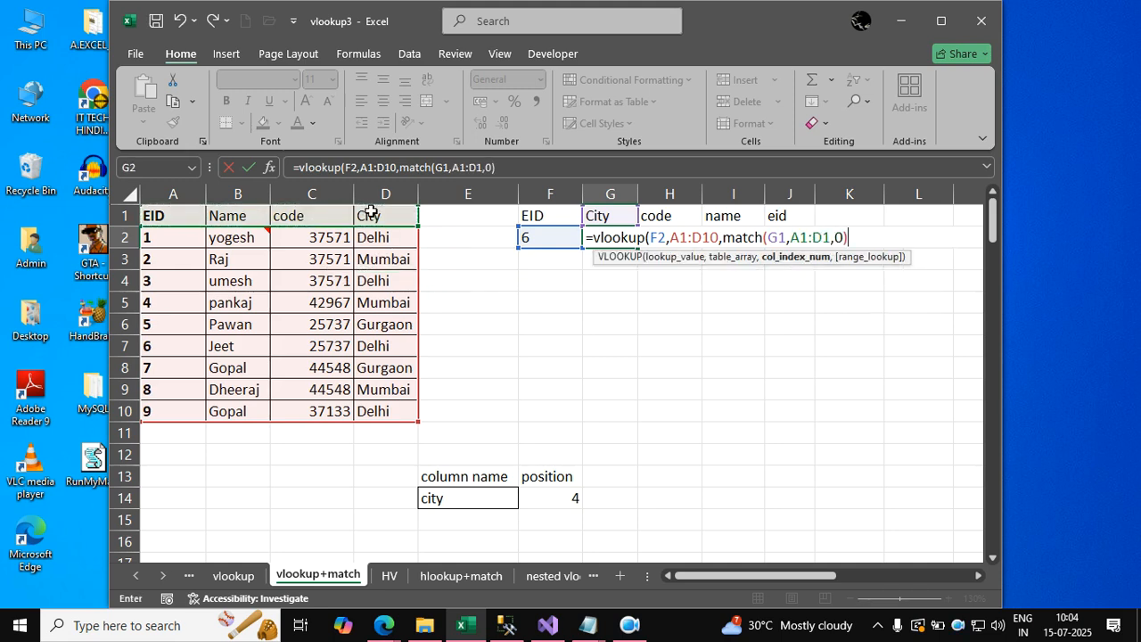
text(,false))
key(Return)
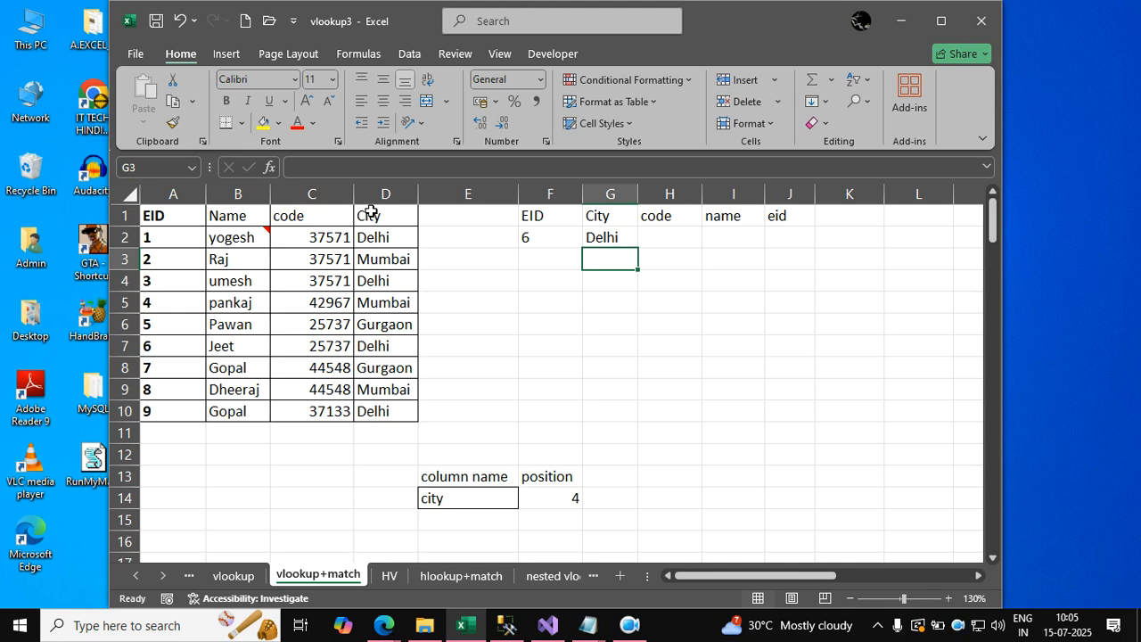
Set the G1 header to code.
click(610, 215)
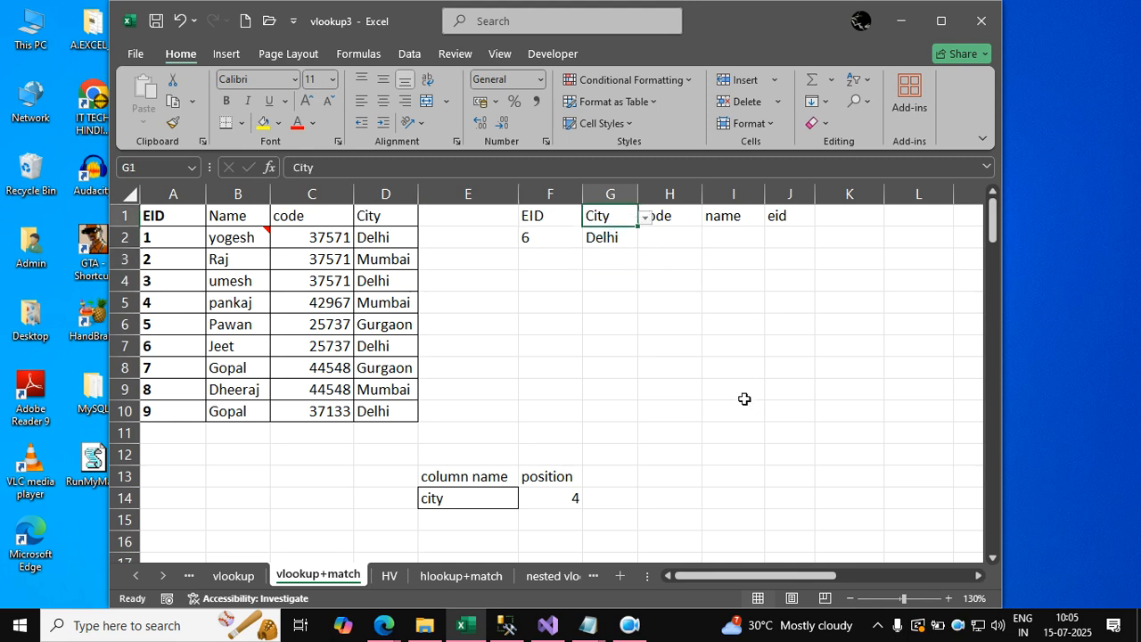
text(code)
key(Tab)
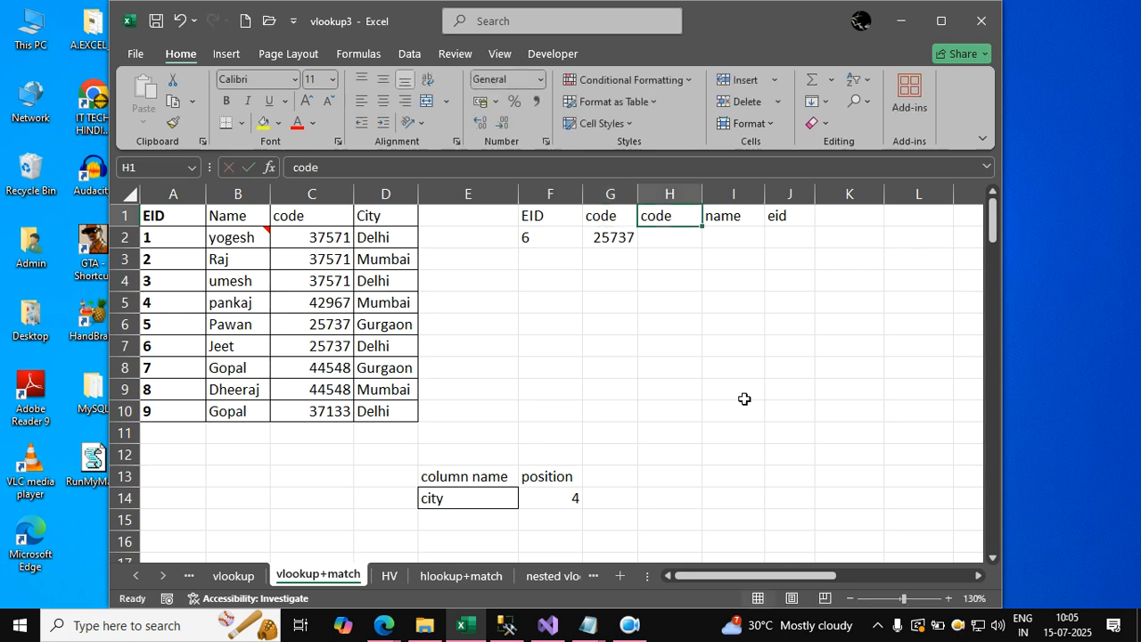
Set the H1 header to name.
key(Down)
key(Down)
key(Down)
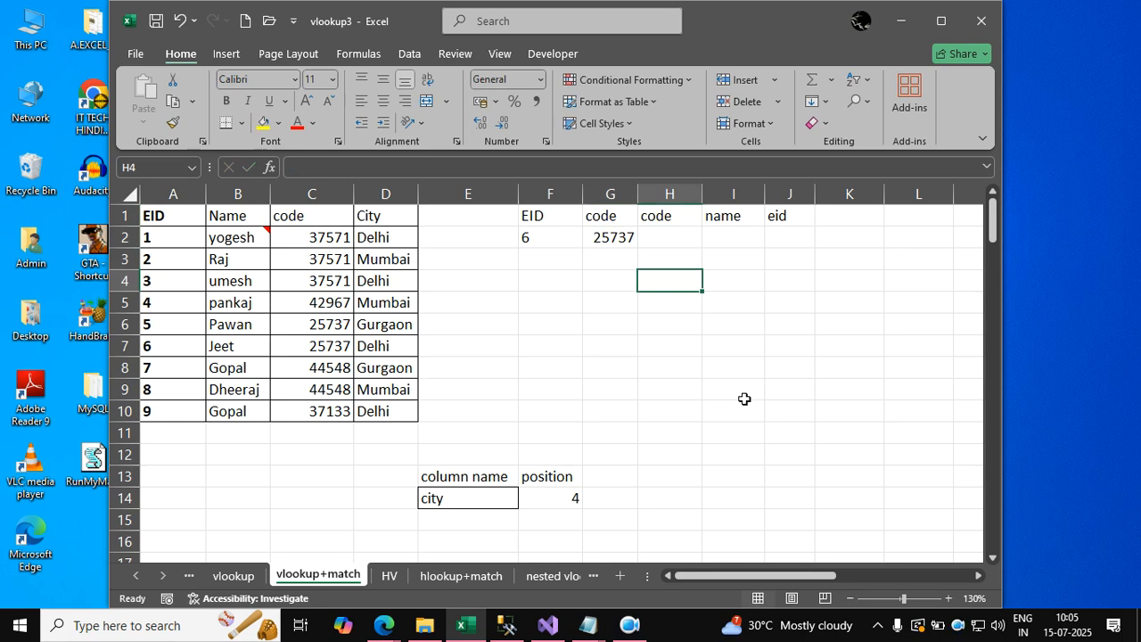
key(Left)
key(Up)
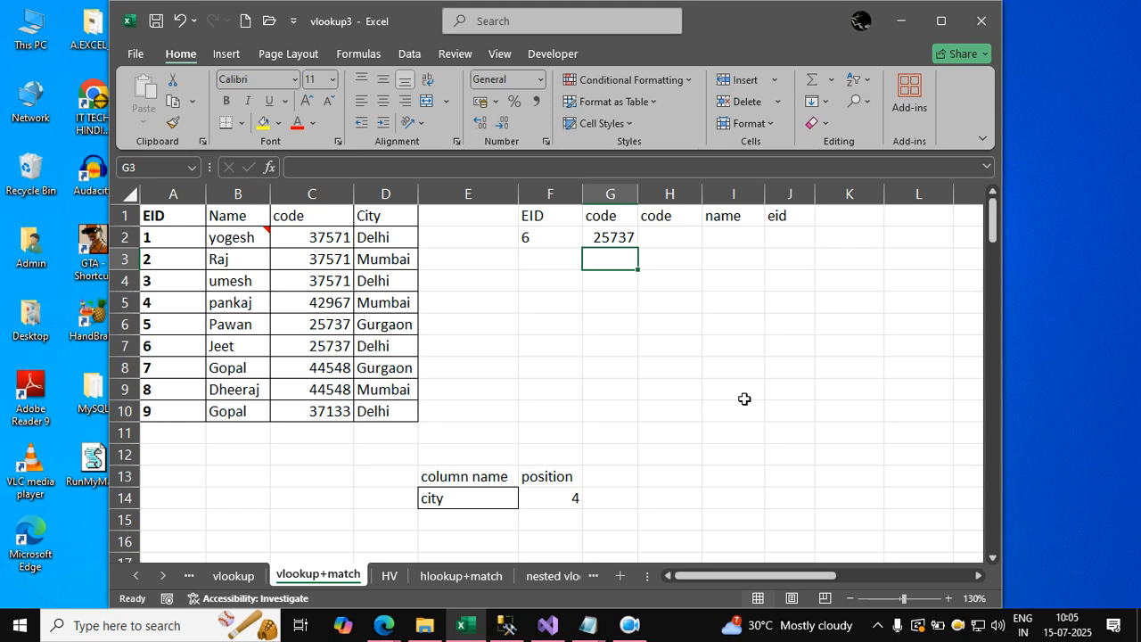
key(Up)
key(Right)
key(Up)
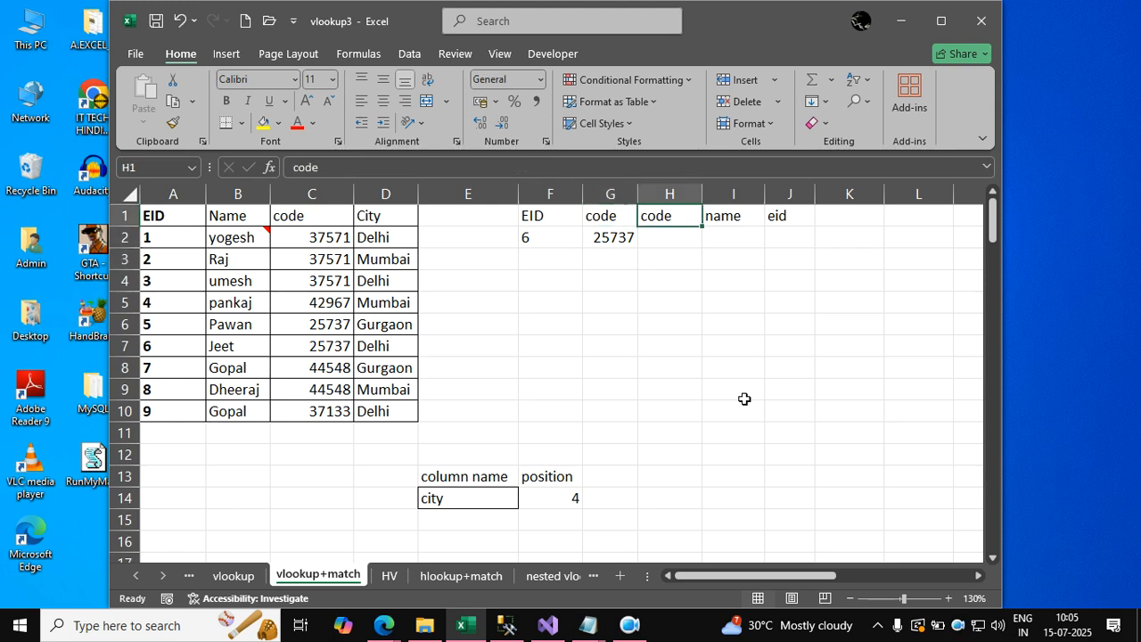
text(name)
key(Right)
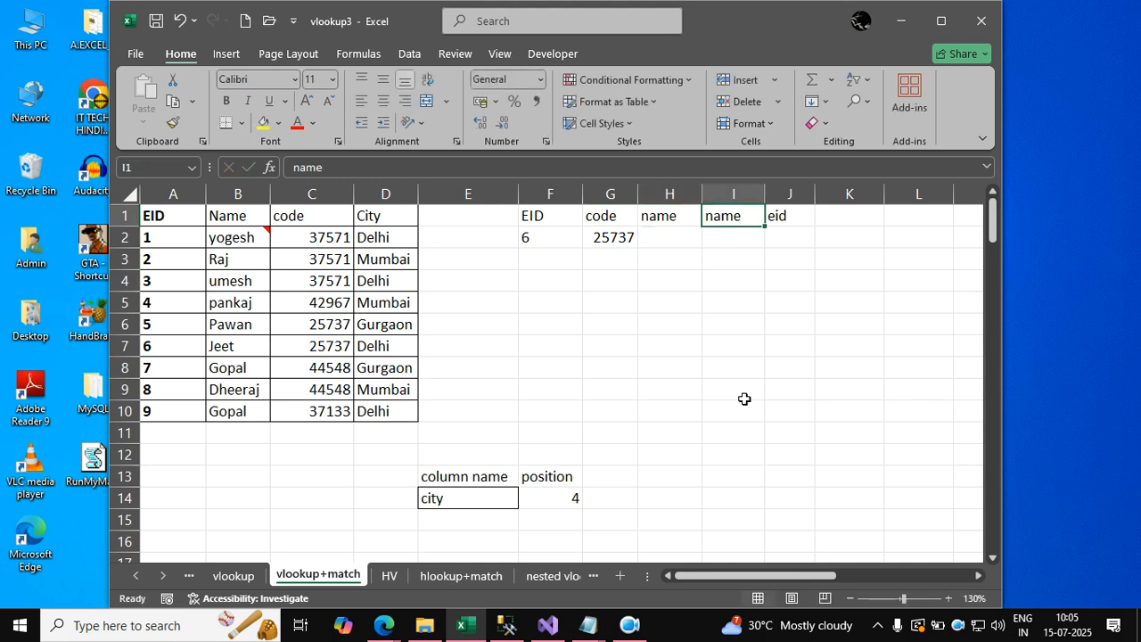
Enter the EID values 7, 3 and 2 in cells F3 to F5.
key(Right)
key(Down)
key(Left)
key(Left)
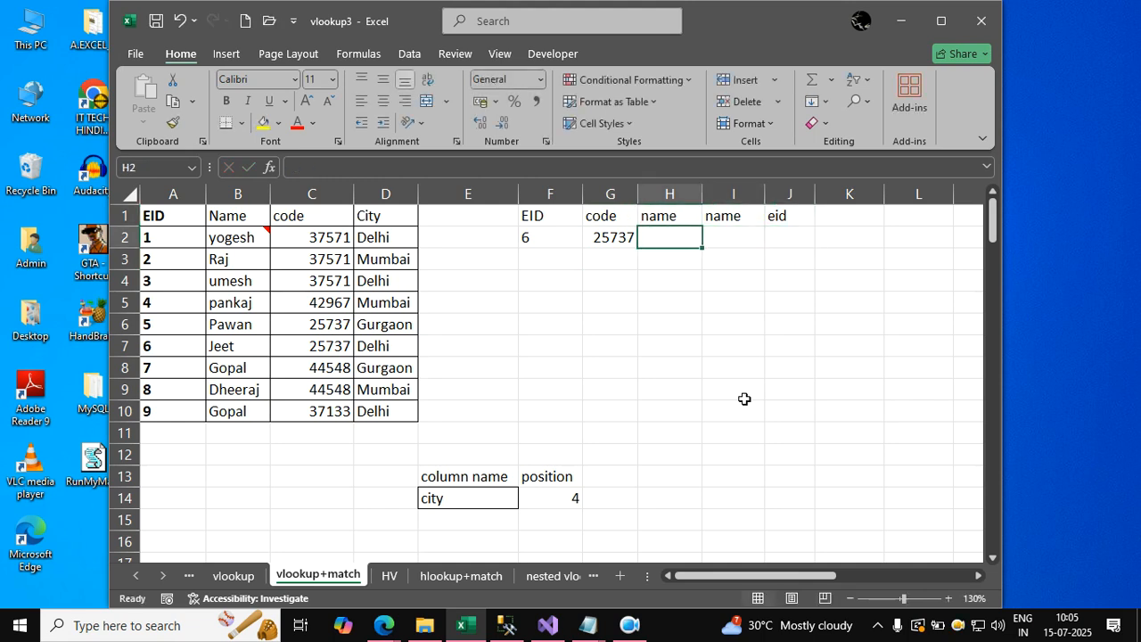
key(Left)
key(Left)
key(Down)
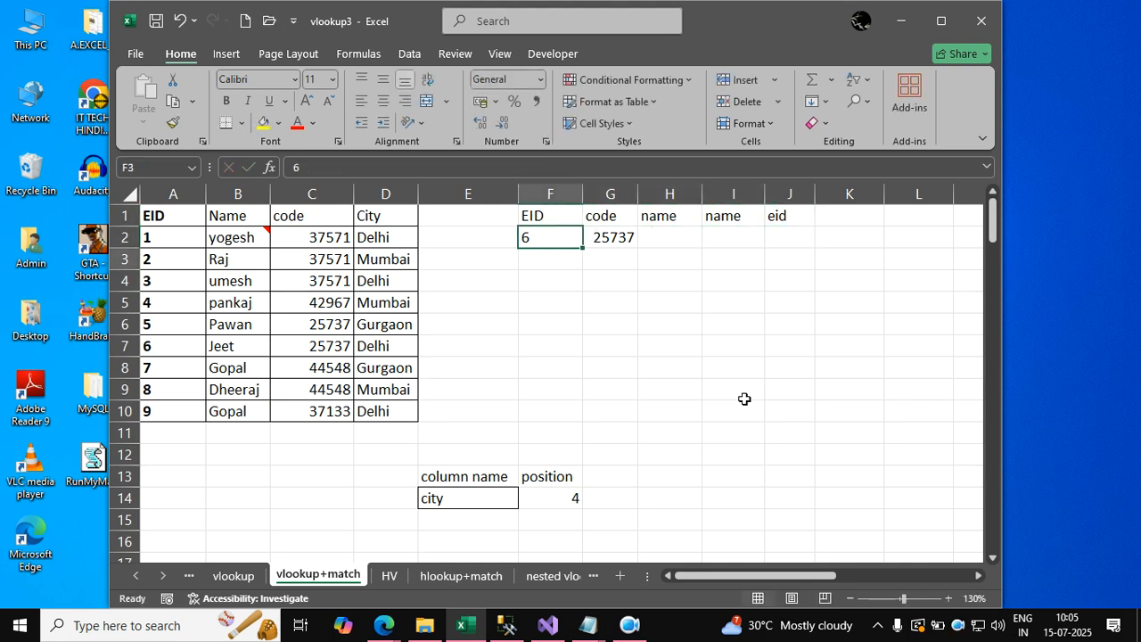
text(7)
key(Return)
text(3)
key(Return)
text(2)
key(Return)
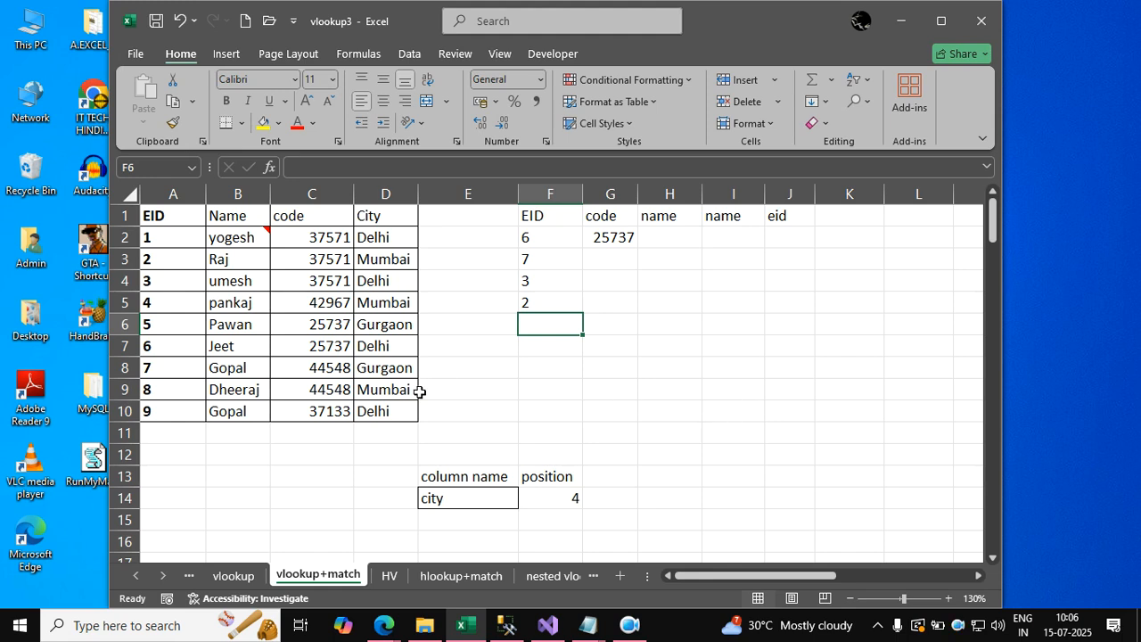
Switch to the Advanced Excel Content Ducat notes in Notepad and review the lookup function topics from vlookup to Transpose function.
mouse_move(602, 629)
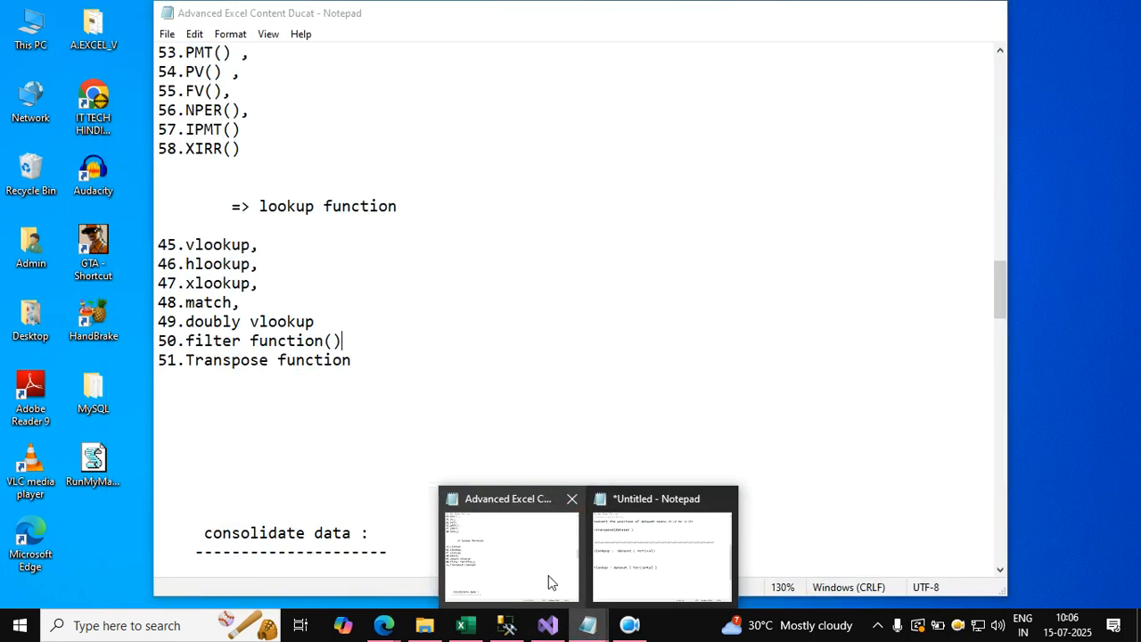
click(548, 581)
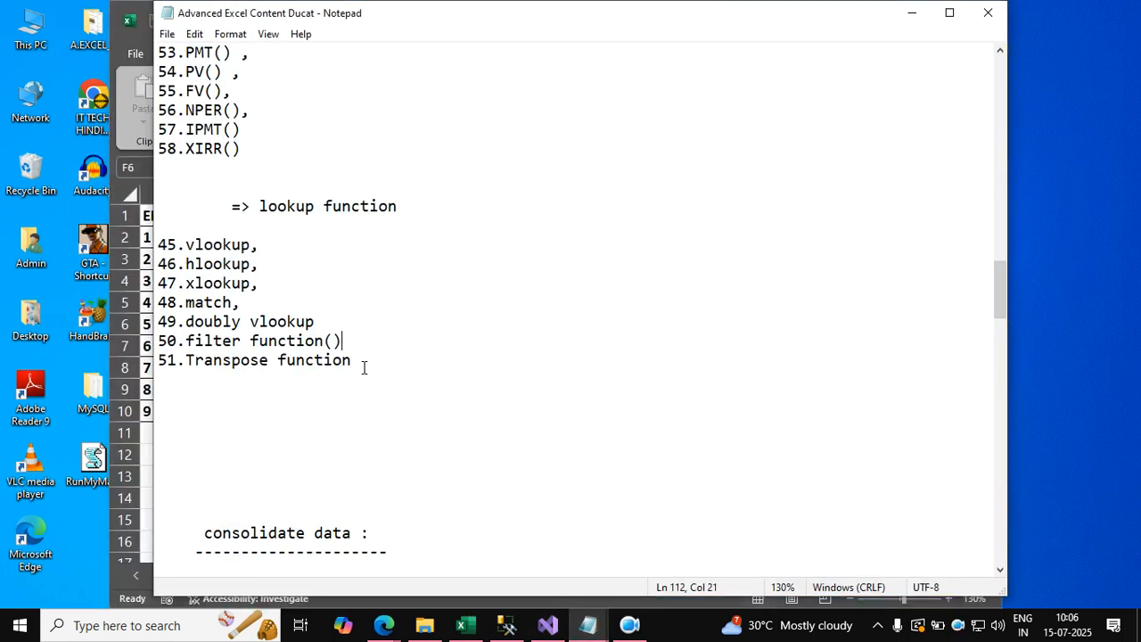
drag(268, 262, 116, 232)
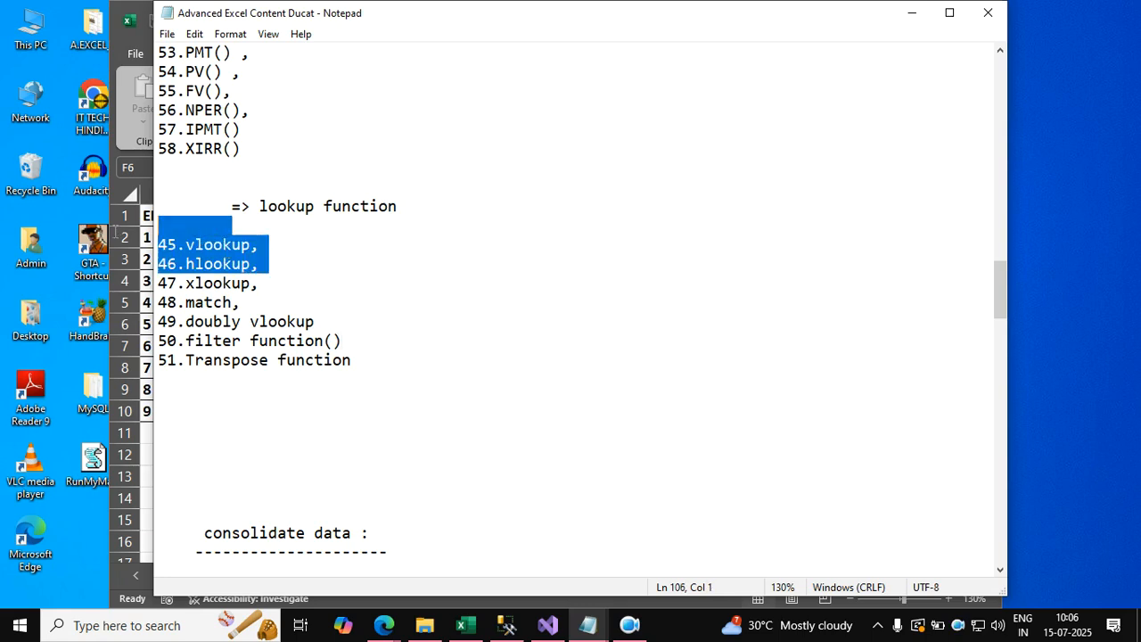
click(234, 303)
drag(233, 303, 158, 303)
click(204, 360)
click(203, 282)
click(204, 322)
click(213, 340)
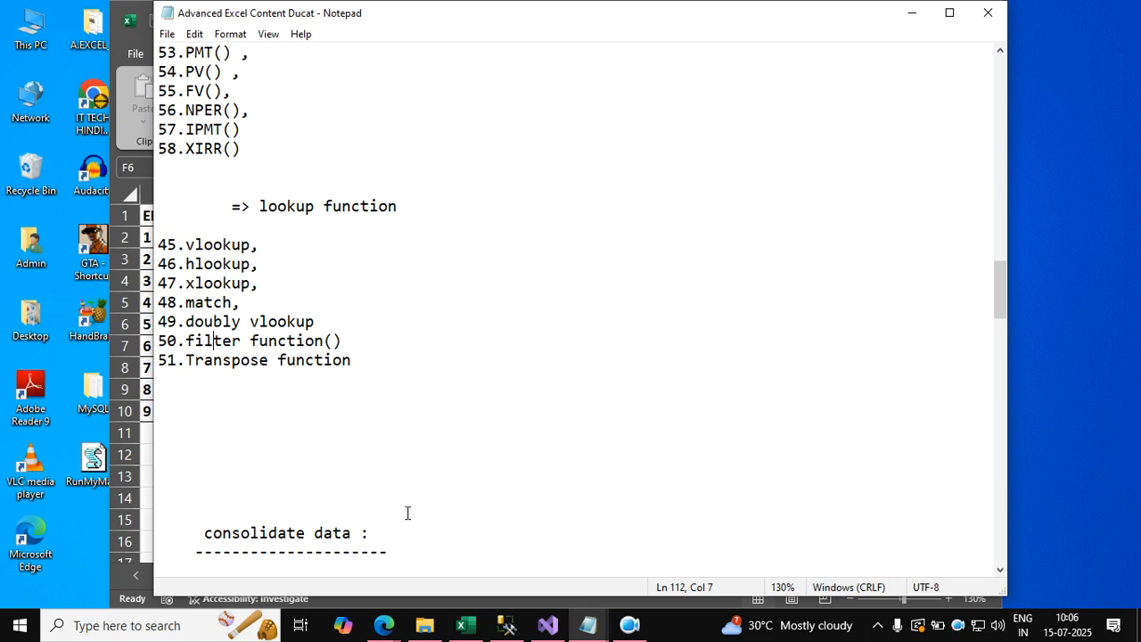
Switch back to the vlookup3 workbook in Excel and set the lookup EID in cell F2 to 4.
click(463, 625)
click(544, 239)
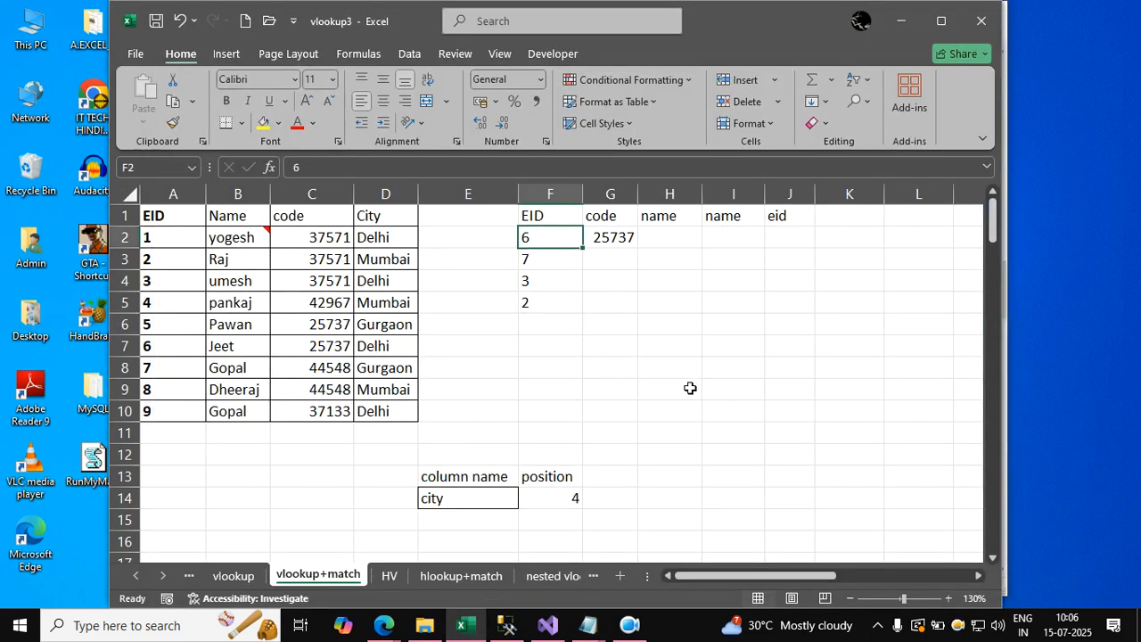
text(4)
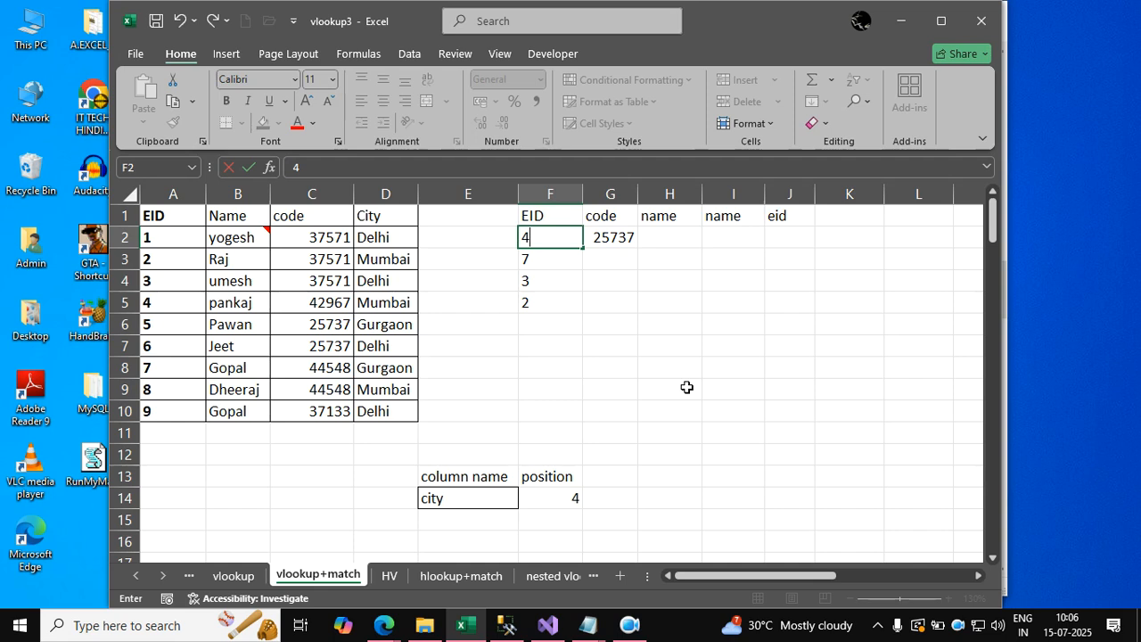
key(Return)
key(Return)
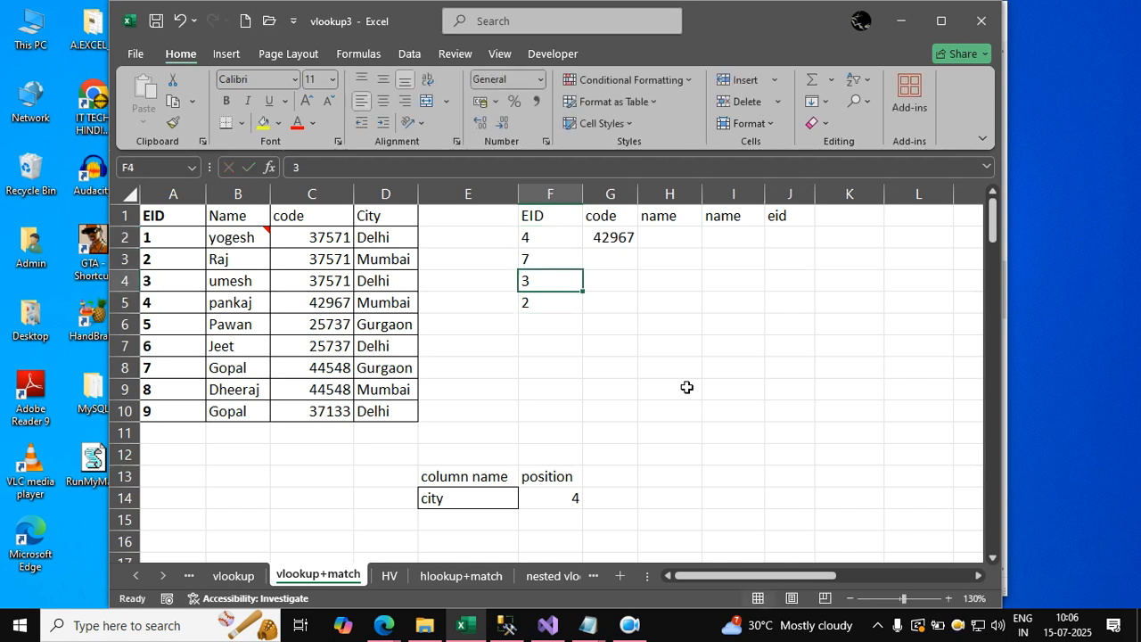
key(Up)
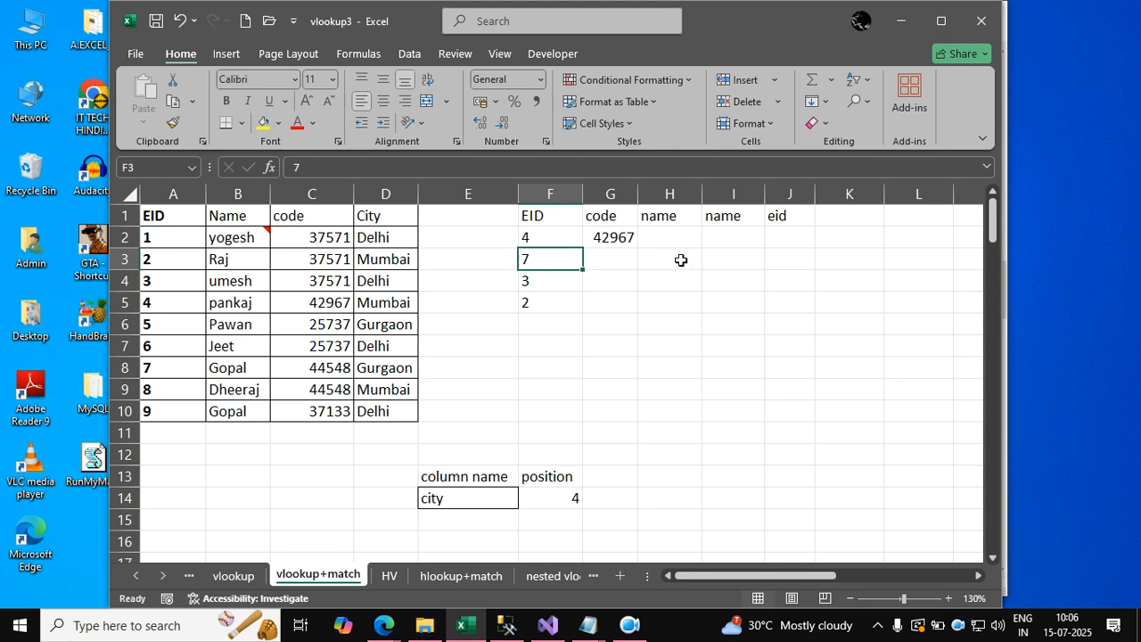
drag(672, 237, 792, 239)
drag(604, 270, 687, 291)
click(687, 371)
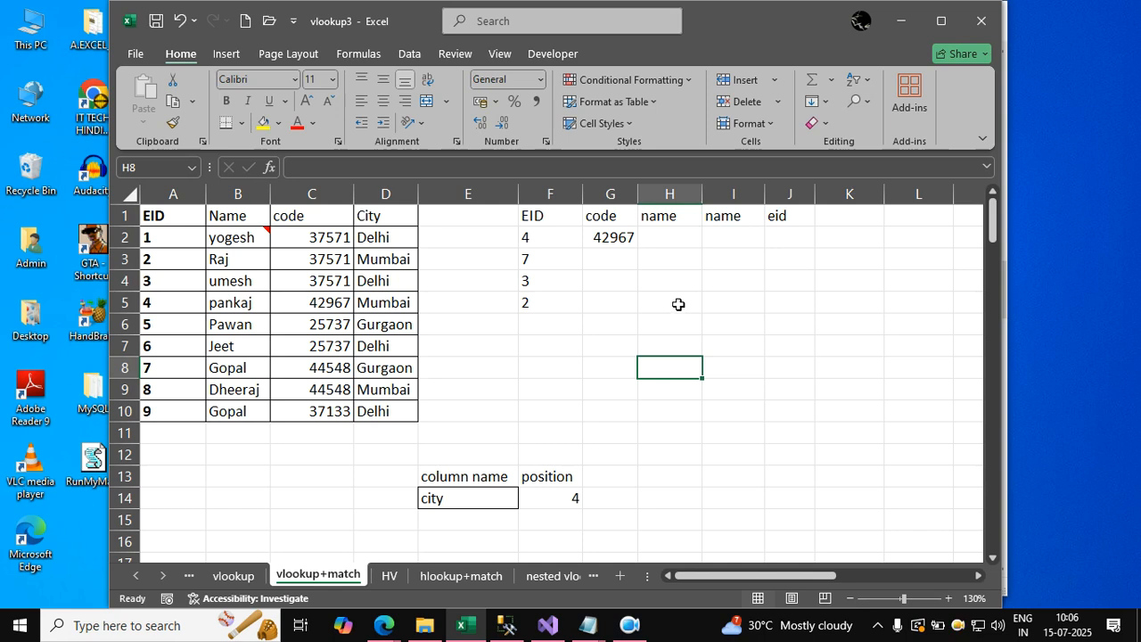
mouse_move(584, 631)
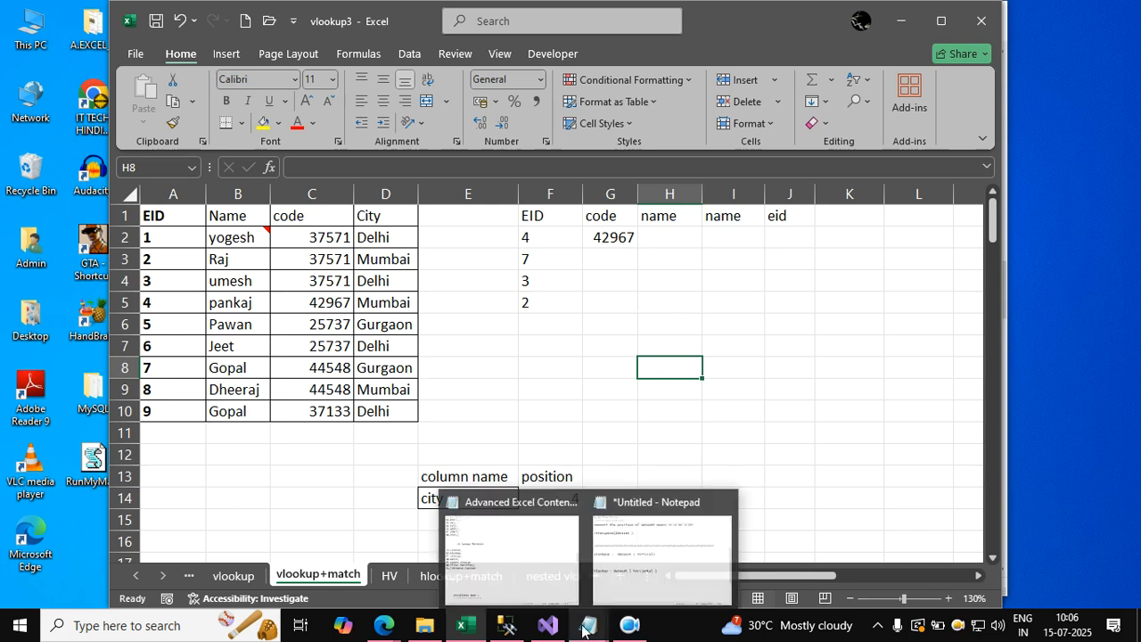
click(535, 344)
Open the nested vlookup worksheet to view its customer, sales and product tables.
click(567, 577)
click(680, 461)
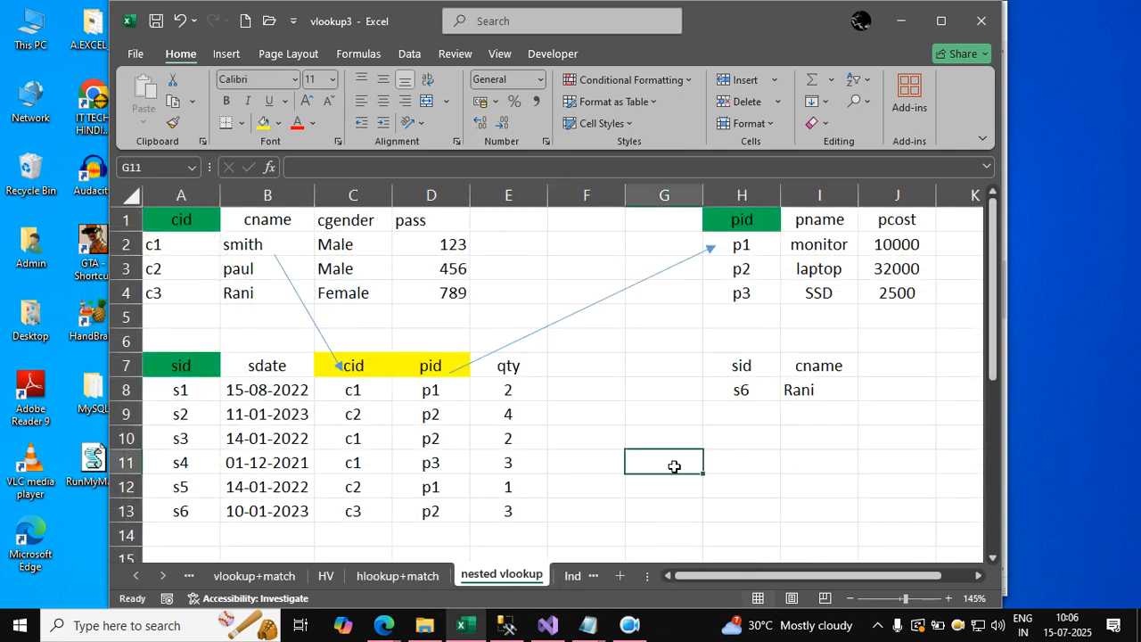
click(785, 481)
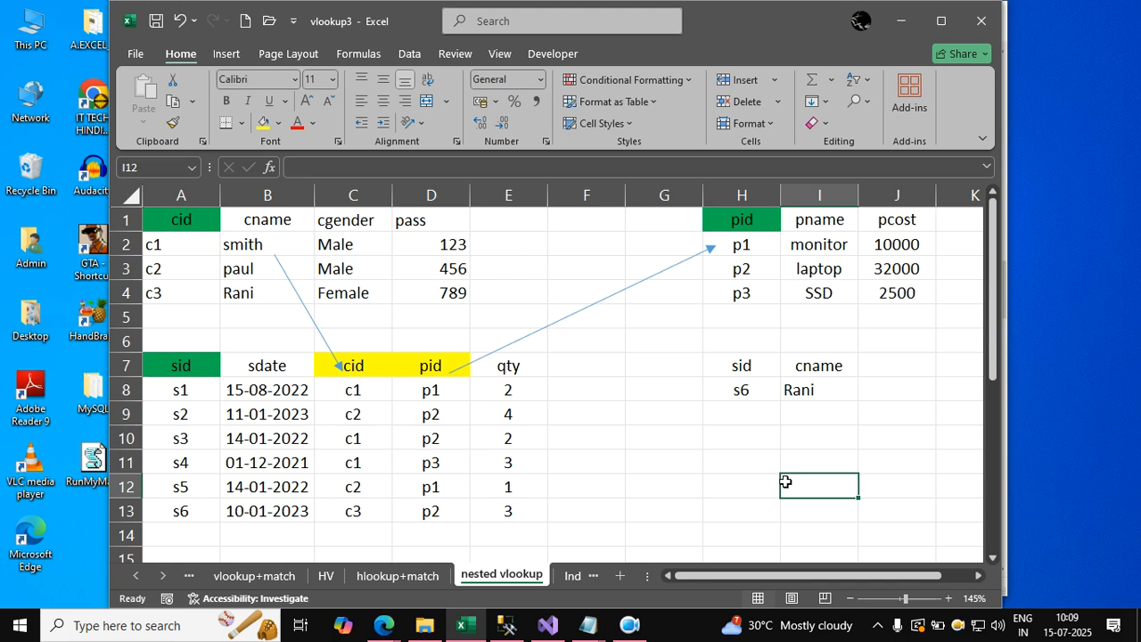
Clear the existing cname result in cell I8.
click(821, 414)
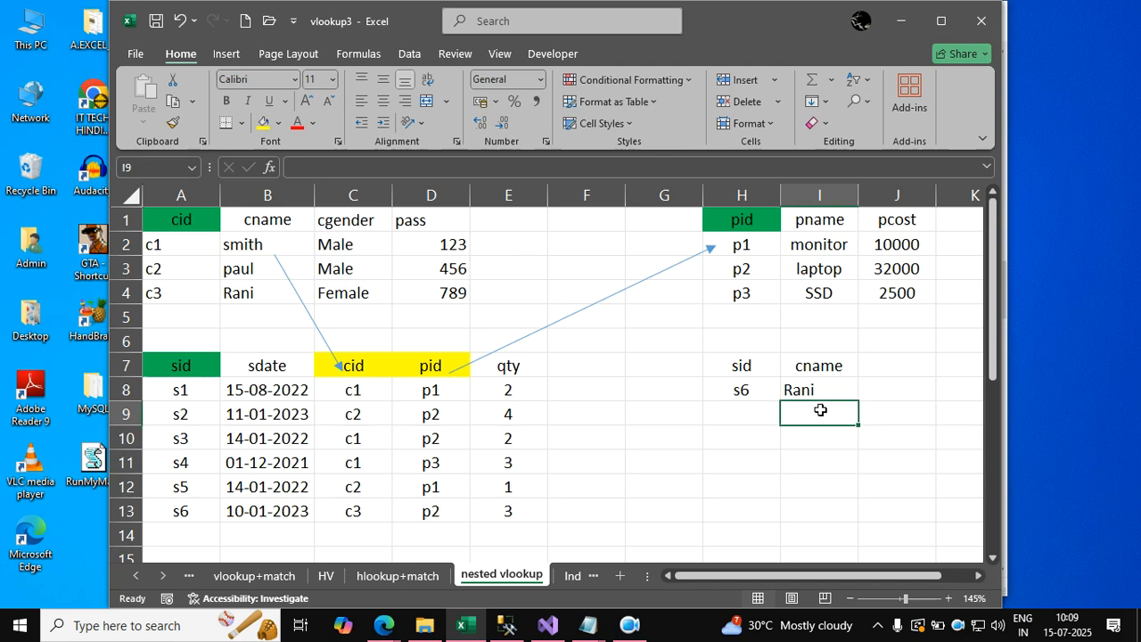
key(shift+Up)
key(Delete)
click(821, 409)
key(Up)
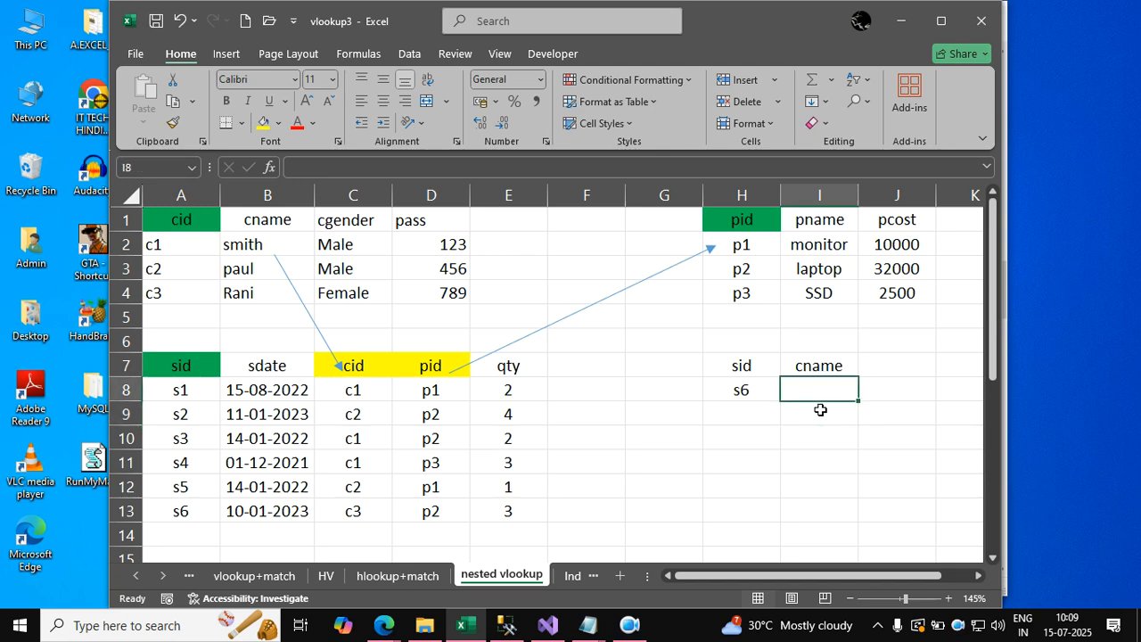
Enter =VLOOKUP(H8,A7:E13,3,FALSE) in cell I8 to look up the sale's cid in the sales table.
text(=vlooku[p)
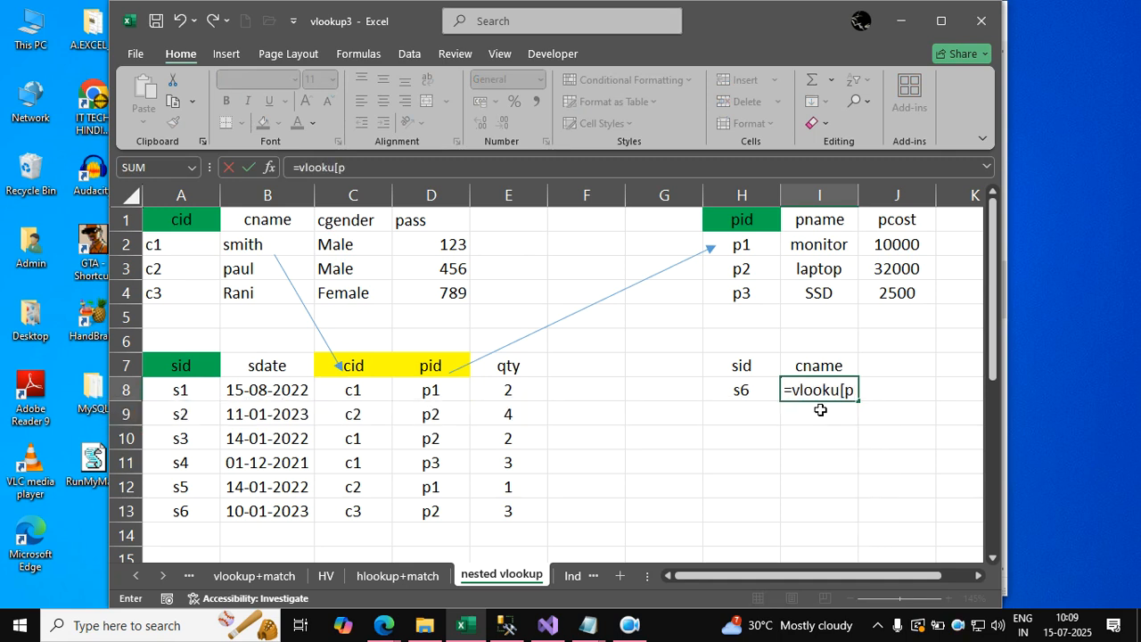
key(BackSpace)
key(BackSpace)
text(p)
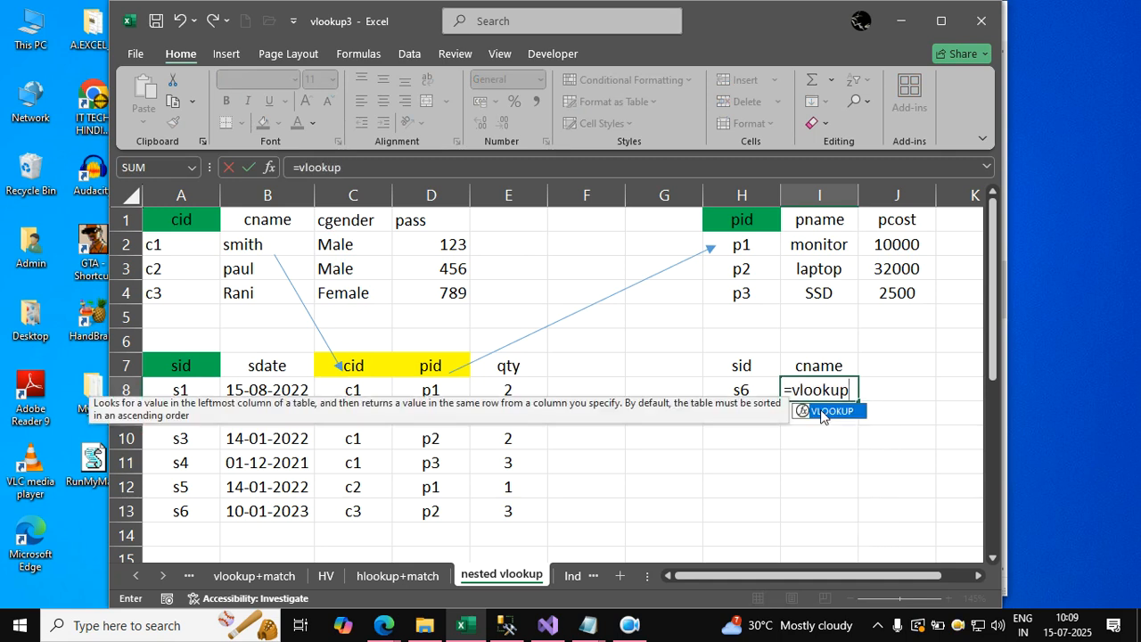
text(()
key(Left)
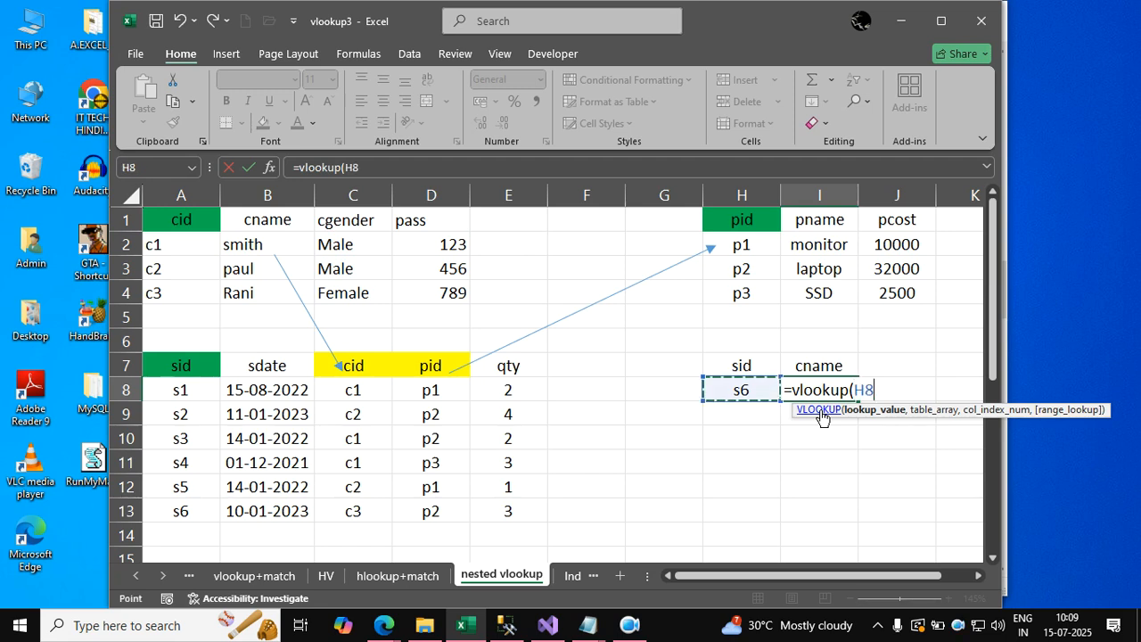
text(,)
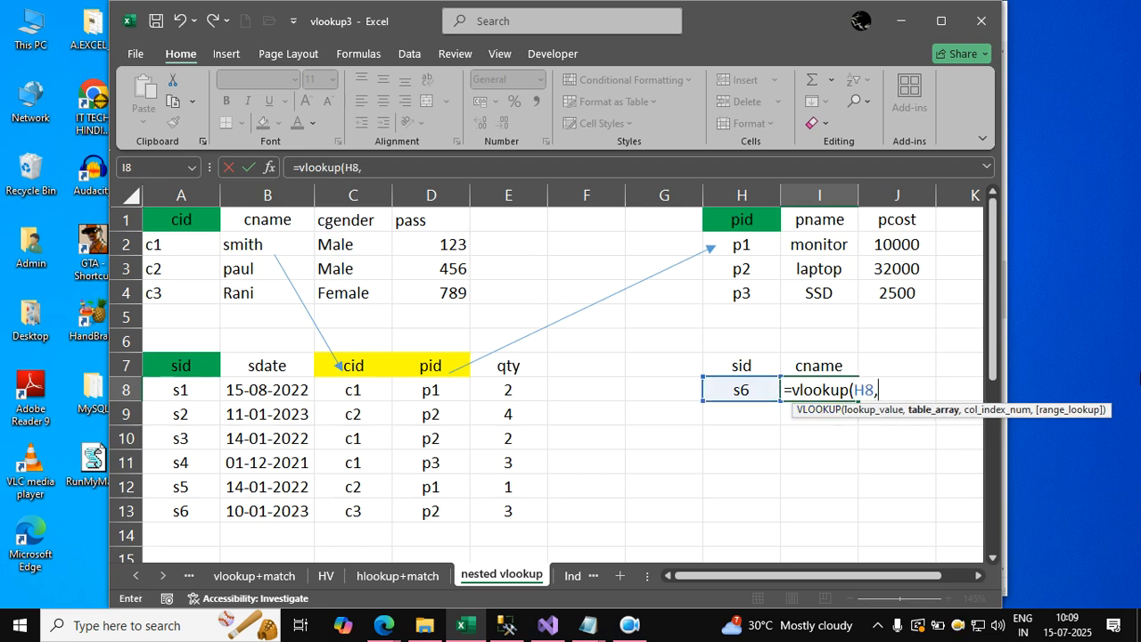
drag(182, 366, 546, 504)
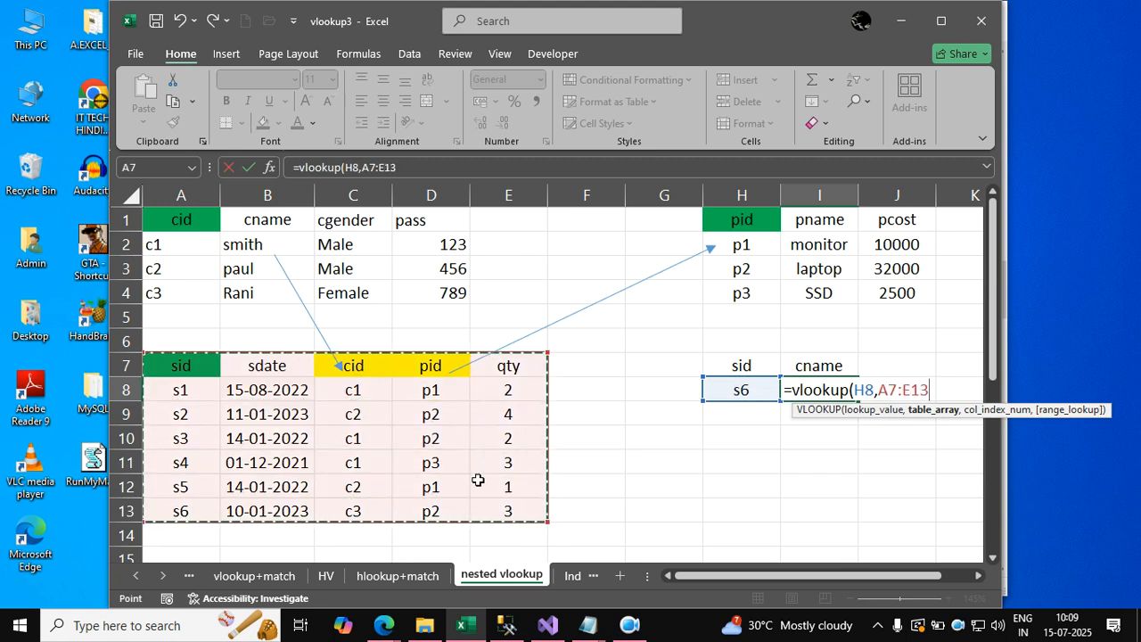
text(,)
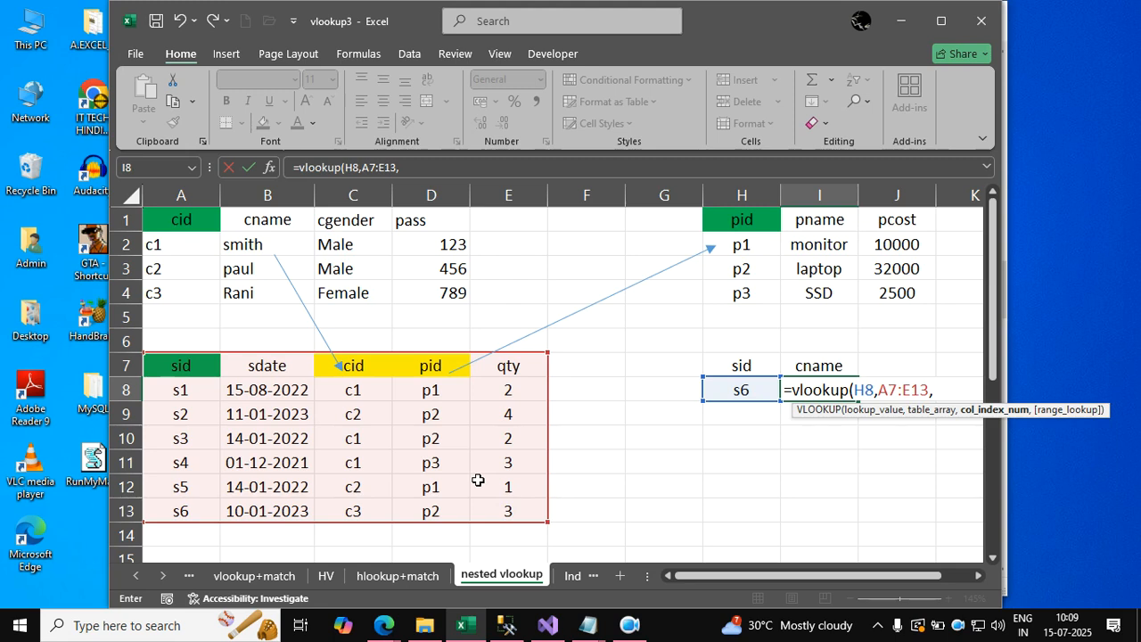
text(3,false))
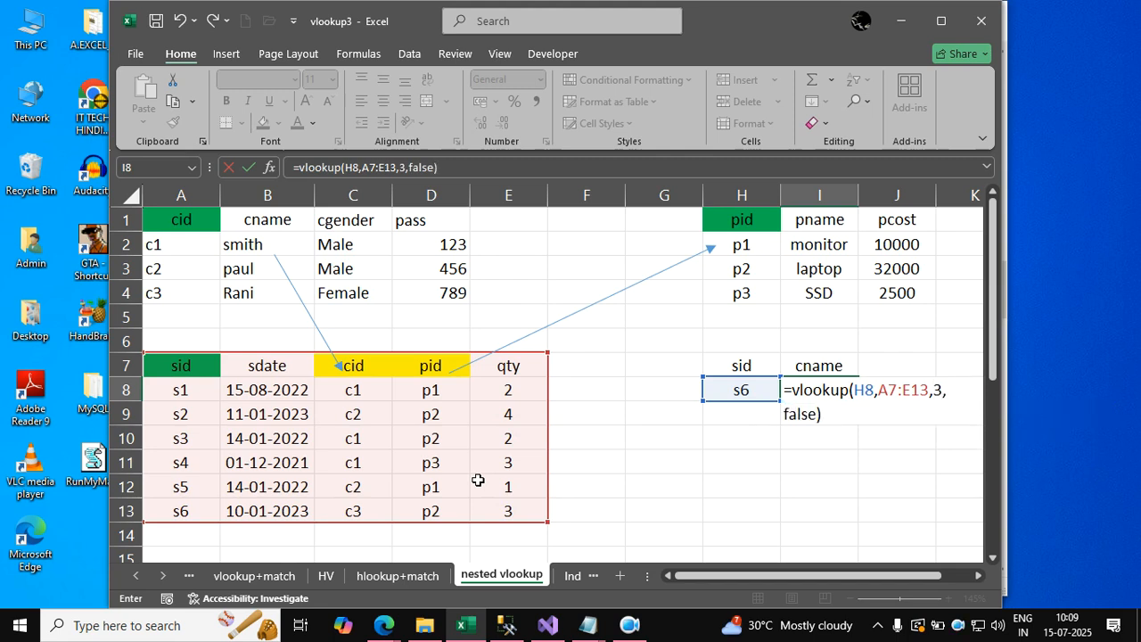
key(Return)
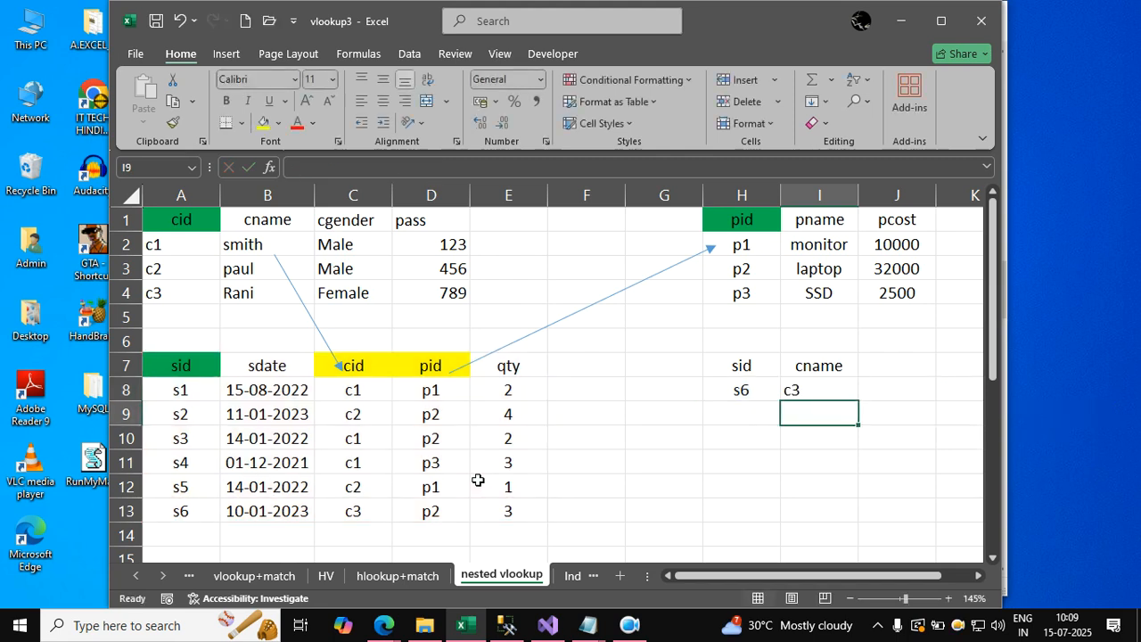
Enter =VLOOKUP(I8,A1:D4,2,FALSE) in cell I9 to look up the customer name from the cid in I8.
text(=v)
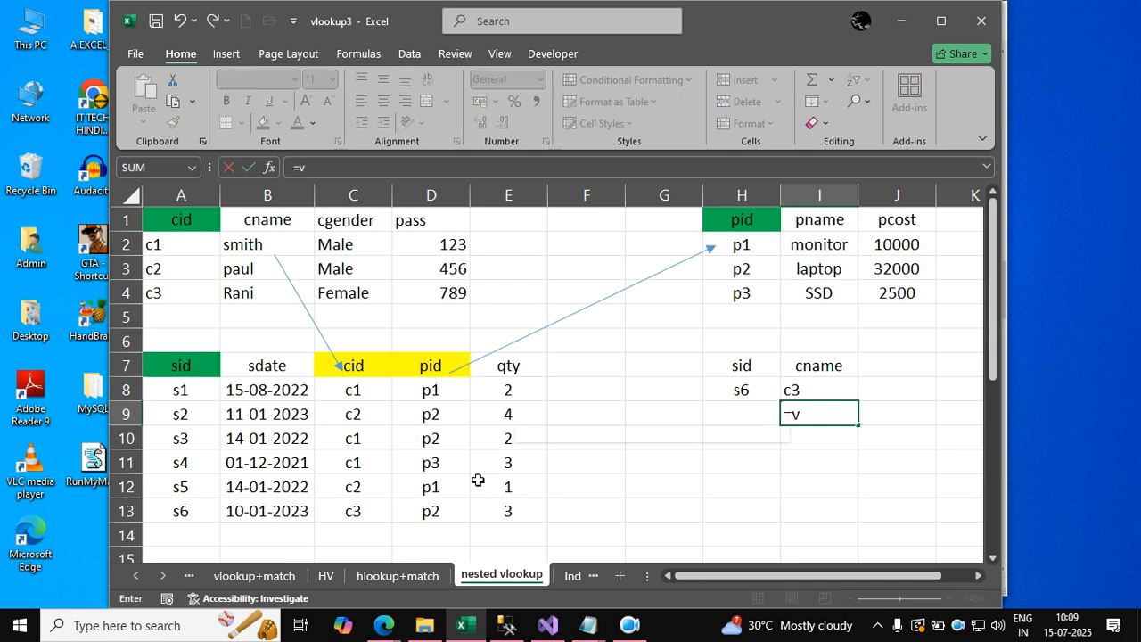
text(lookup)
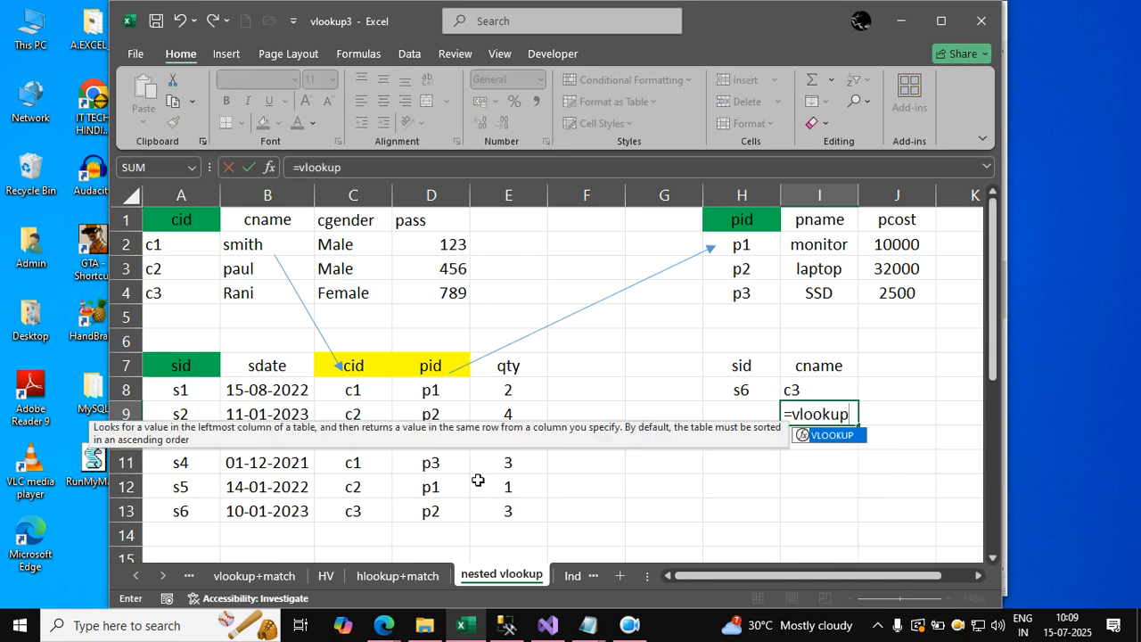
text(()
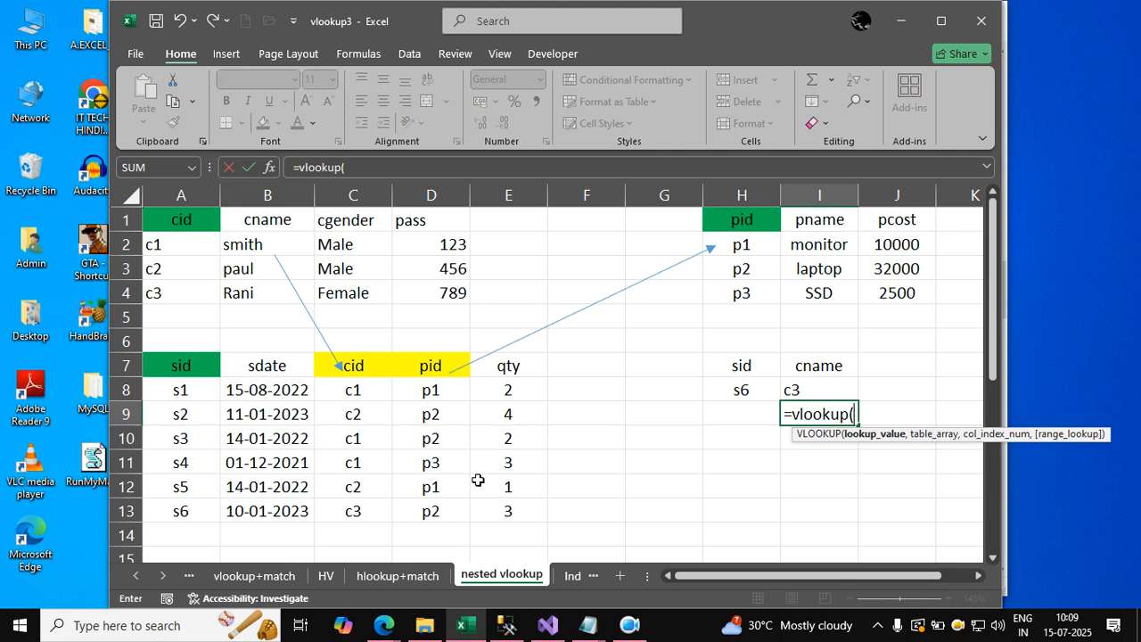
key(Up)
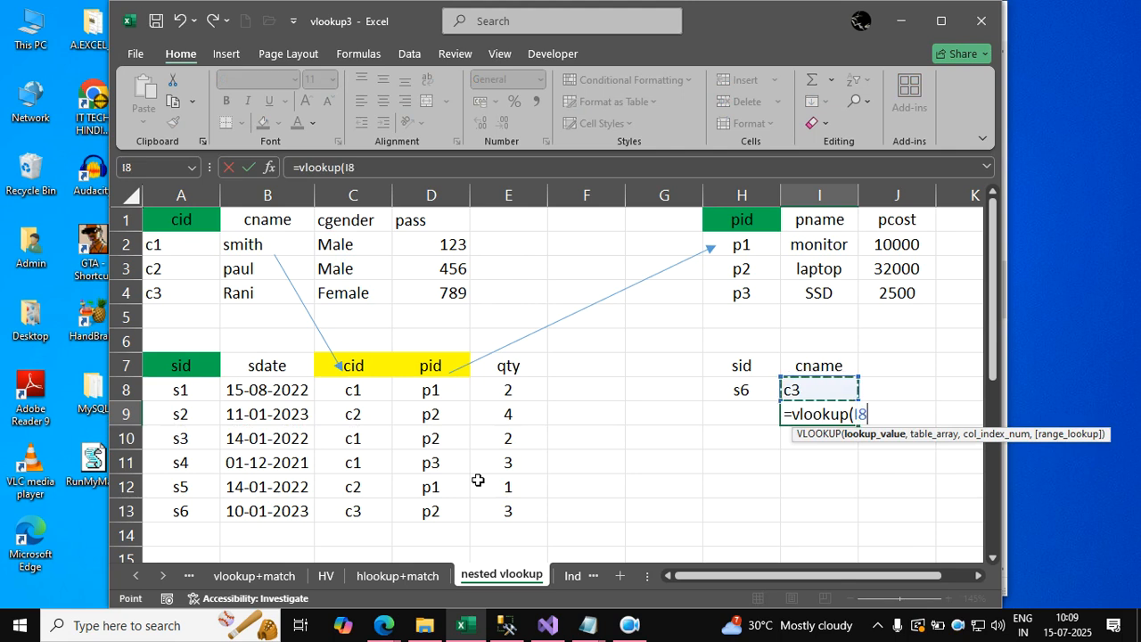
text(,)
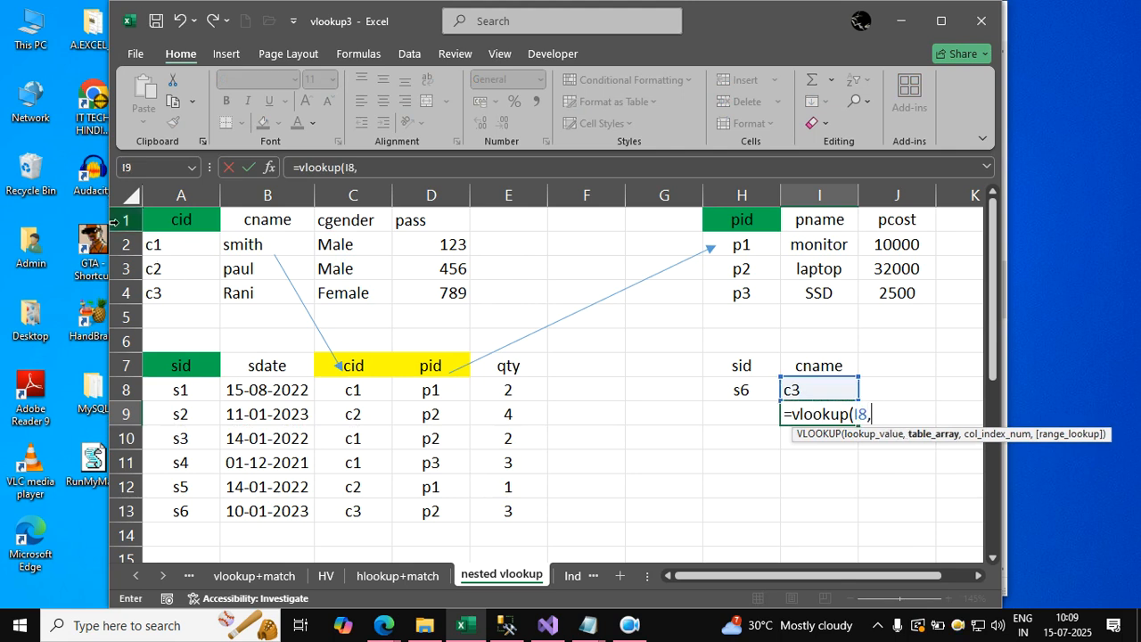
drag(165, 216, 428, 293)
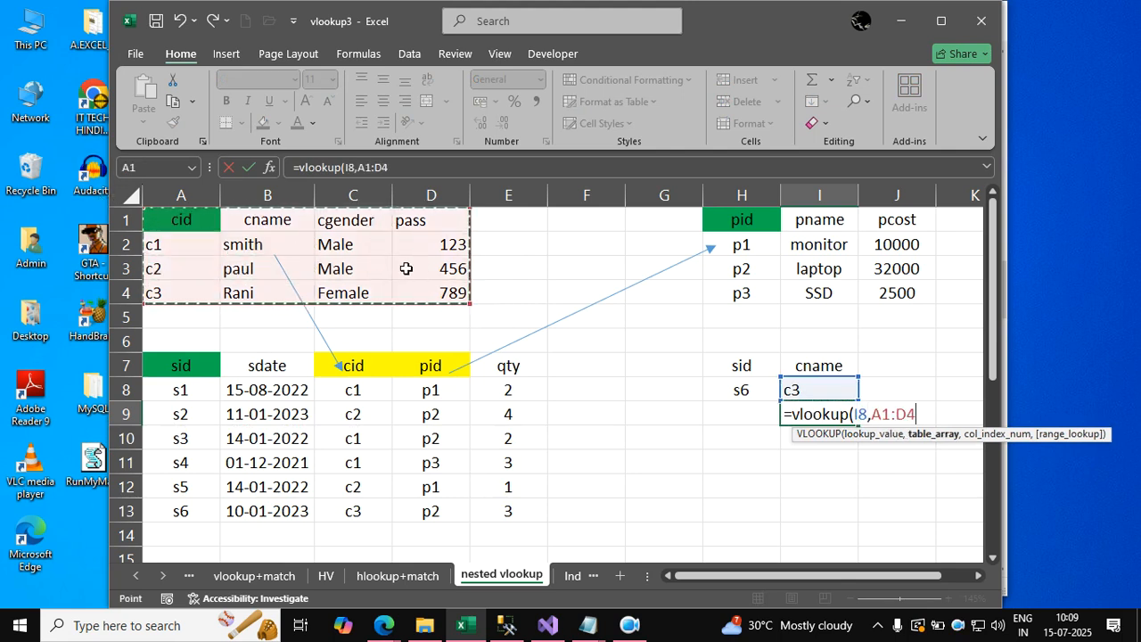
text(,)
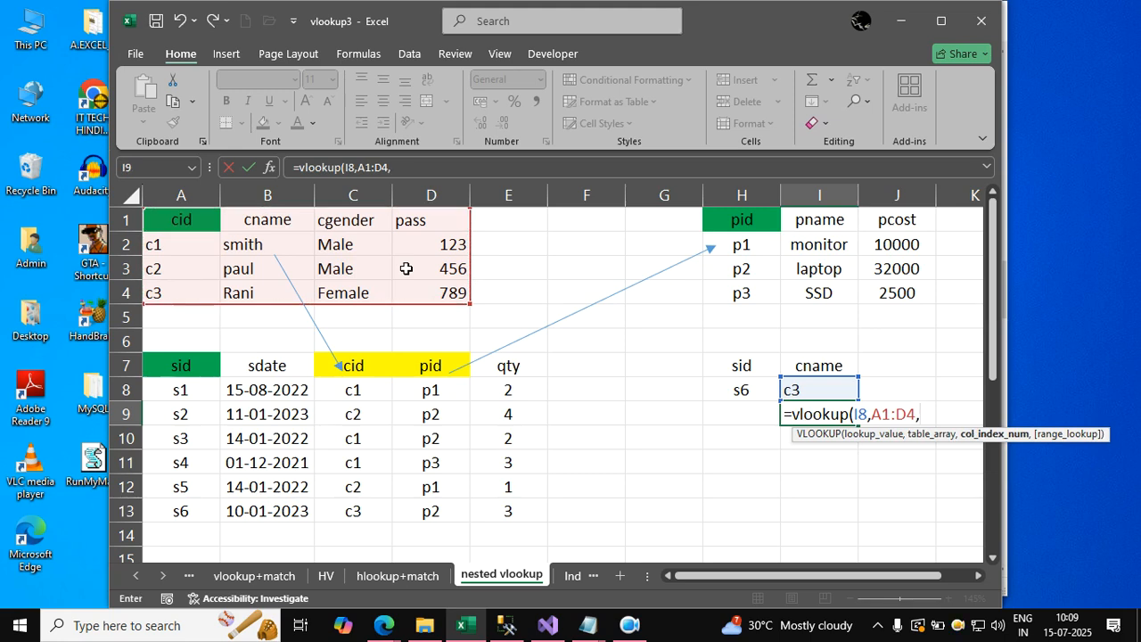
text(2,fal)
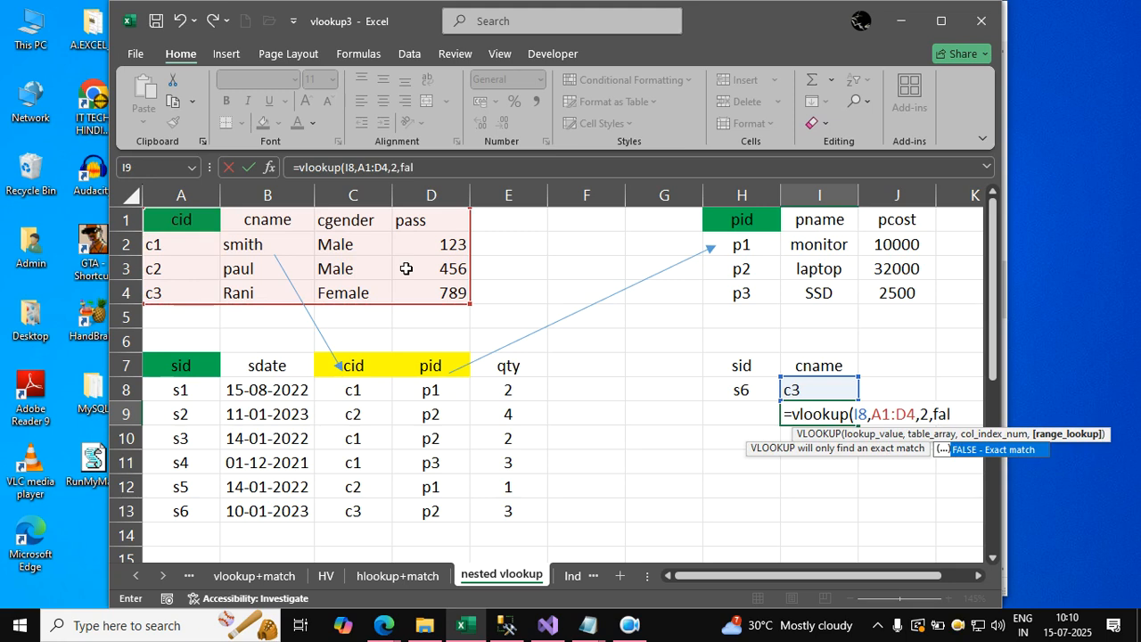
text(se))
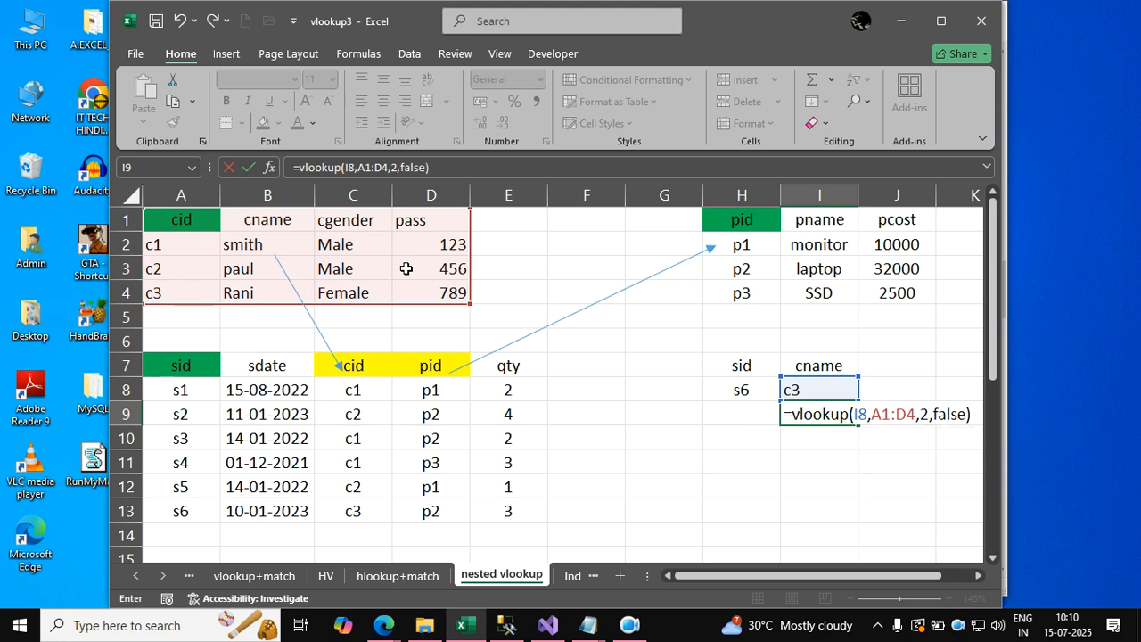
key(Return)
Set the lookup sid in cell H8 to s1.
key(Left)
key(Up)
key(Up)
text(s1)
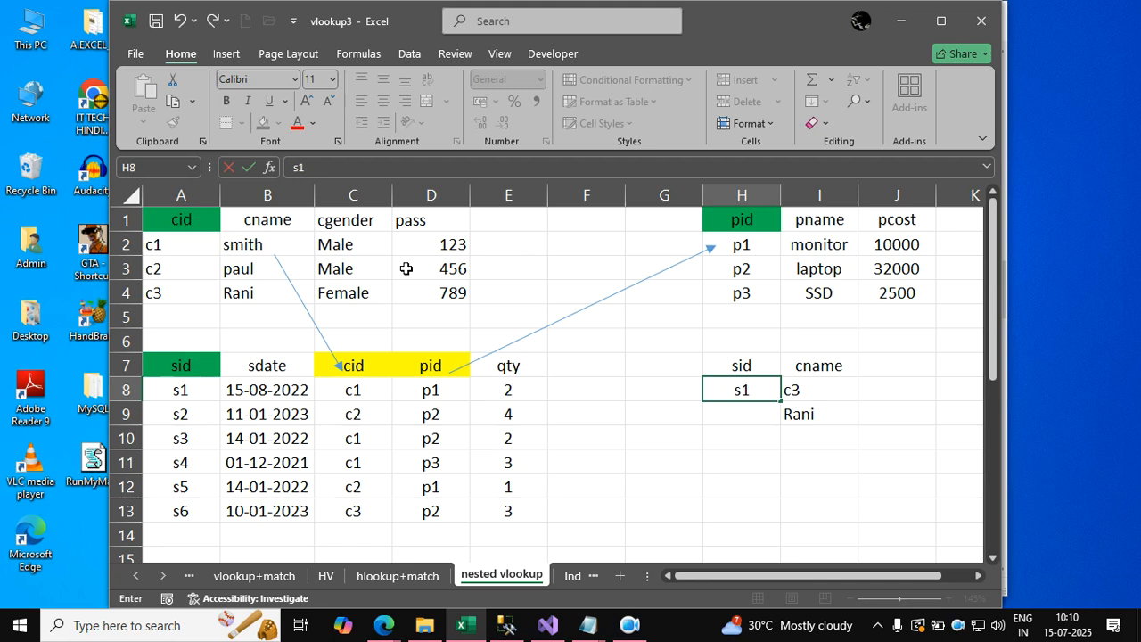
key(Left)
key(Right)
key(Right)
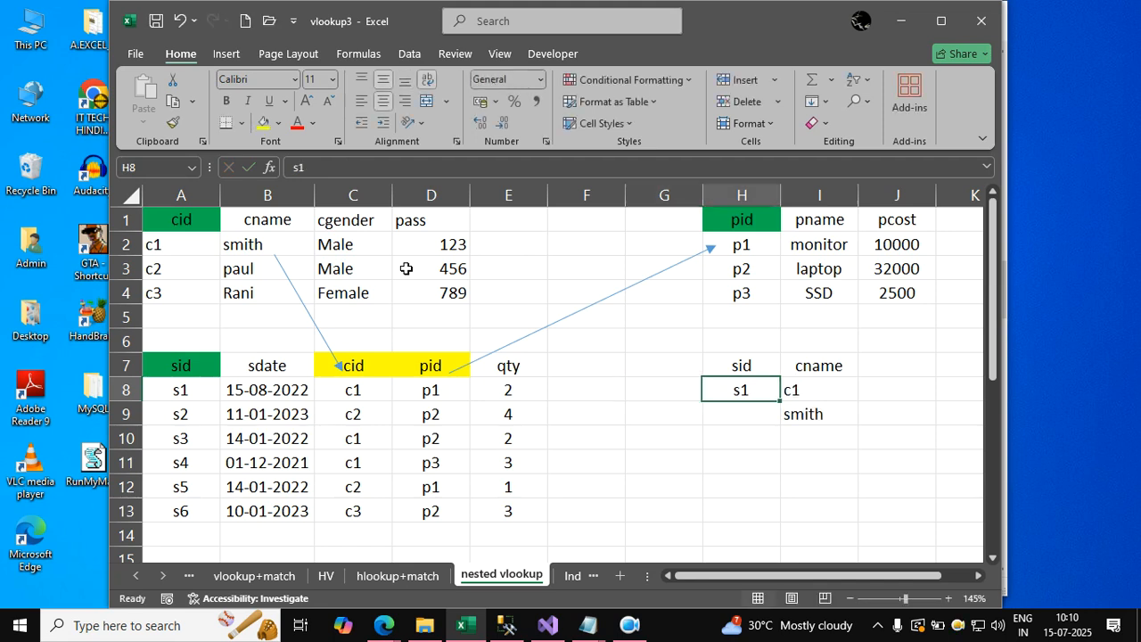
Copy the VLOOKUP expression from I8 and nest it in I9 as the lookup value in place of the I8 reference.
key(Down)
key(Up)
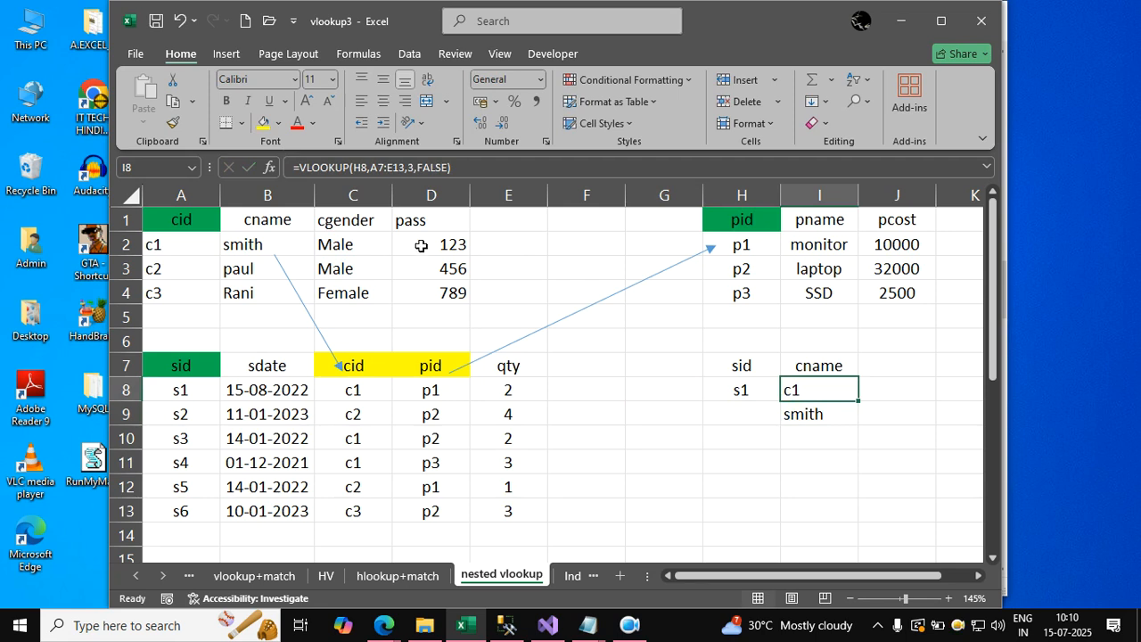
click(457, 164)
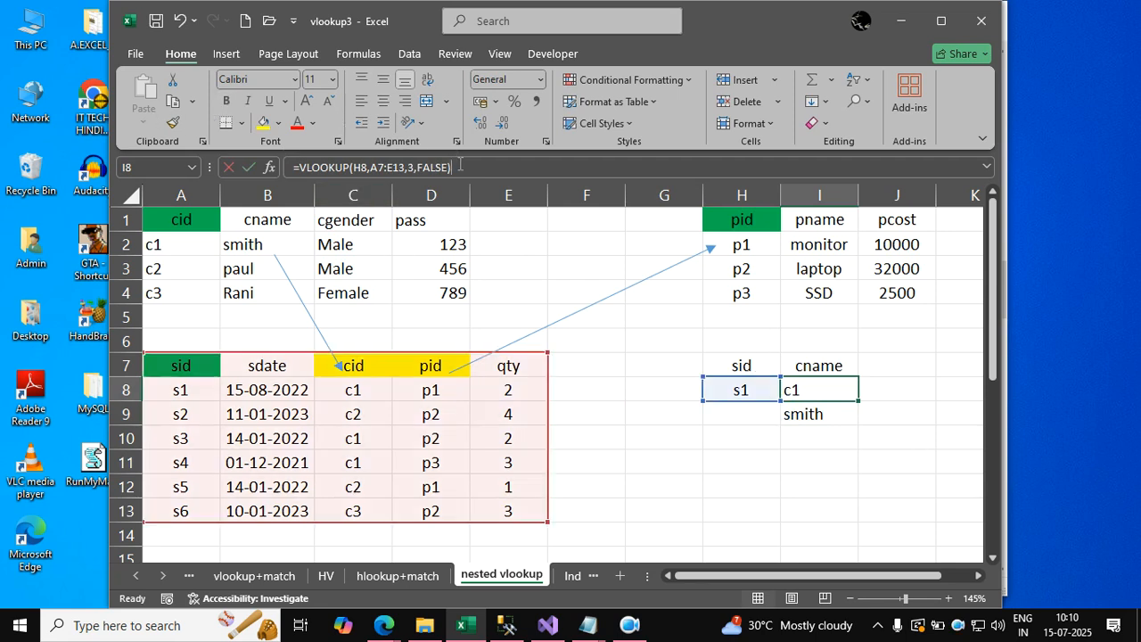
click(302, 169)
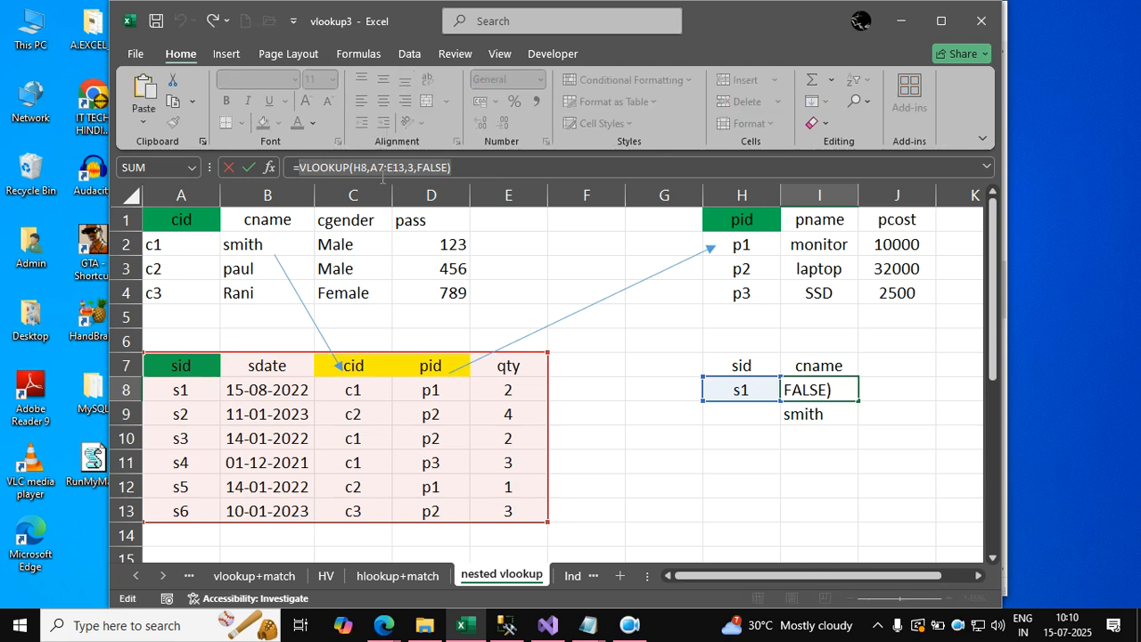
key(Escape)
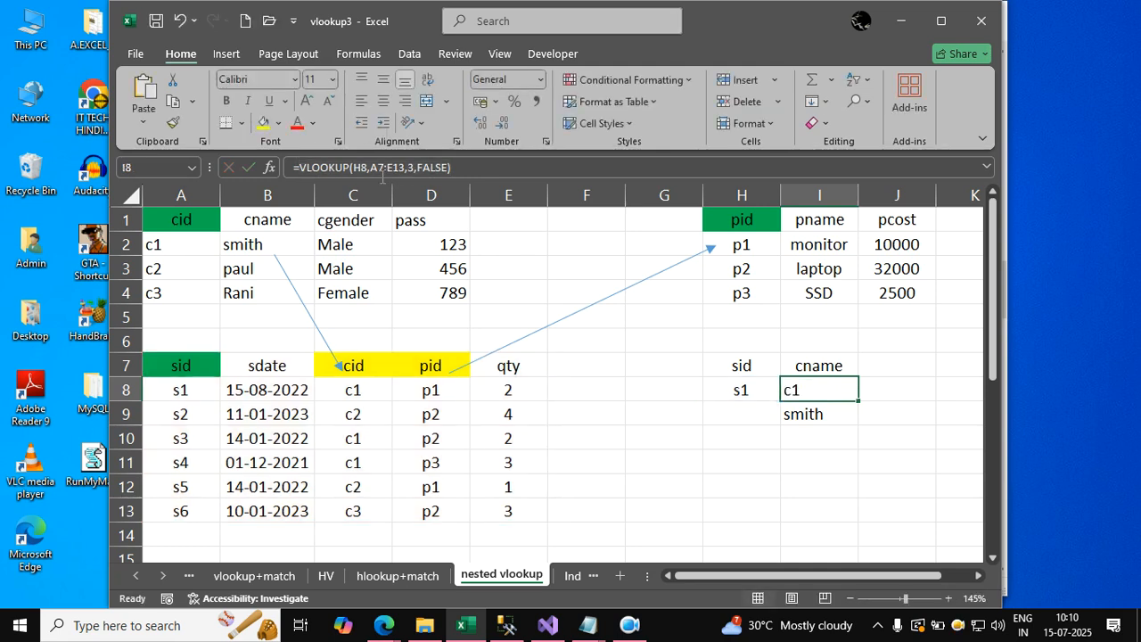
double_click(835, 407)
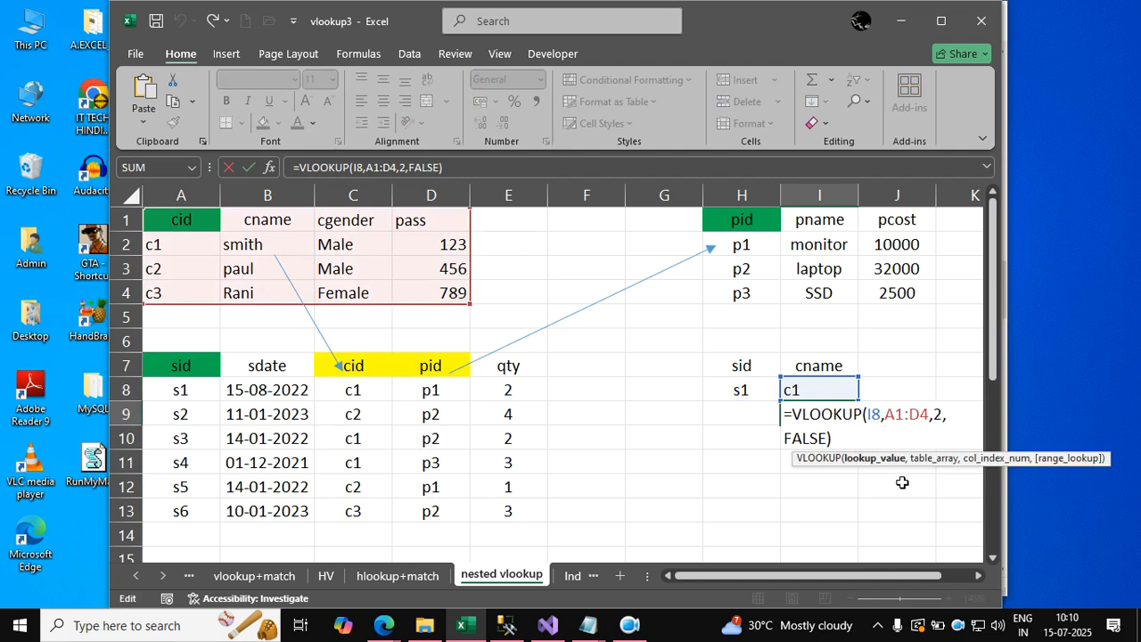
key(BackSpace)
key(BackSpace)
text(VLOOKUP(H8,A7:E13,3,FALSE))
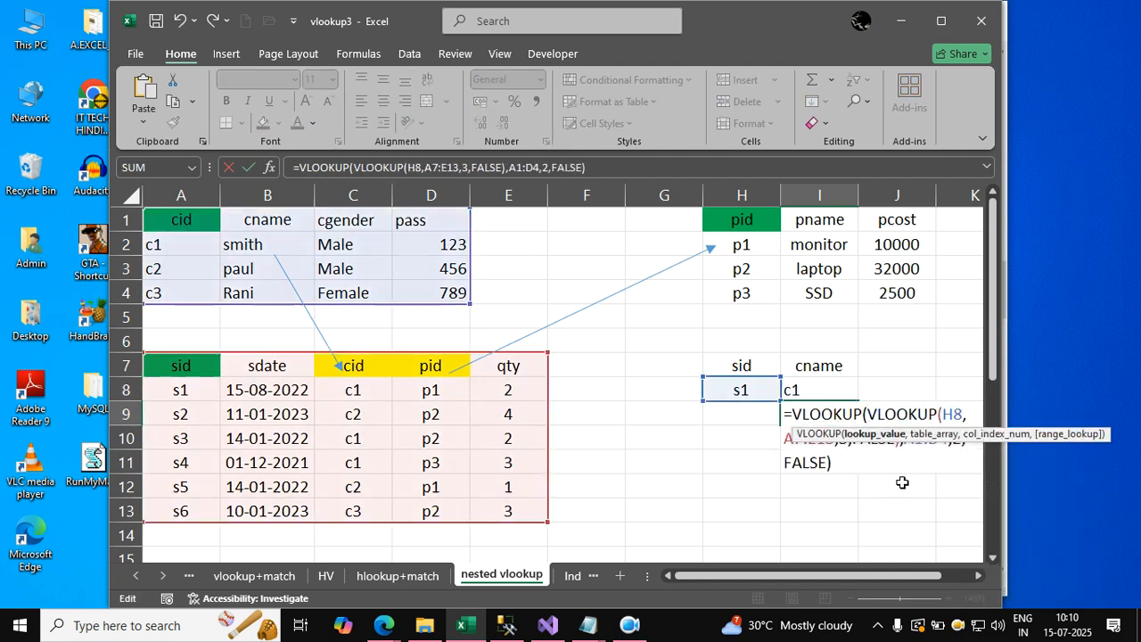
key(Return)
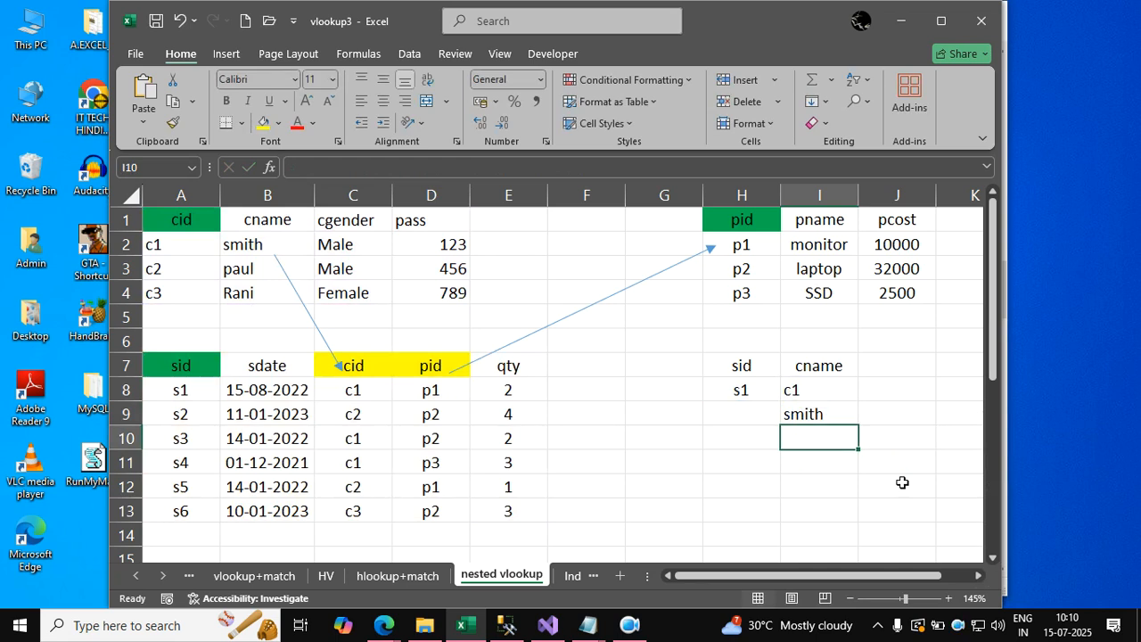
Clear the helper formula in cell I8 and move the nested VLOOKUP formula from I9 into I8.
key(Up)
key(Up)
key(Delete)
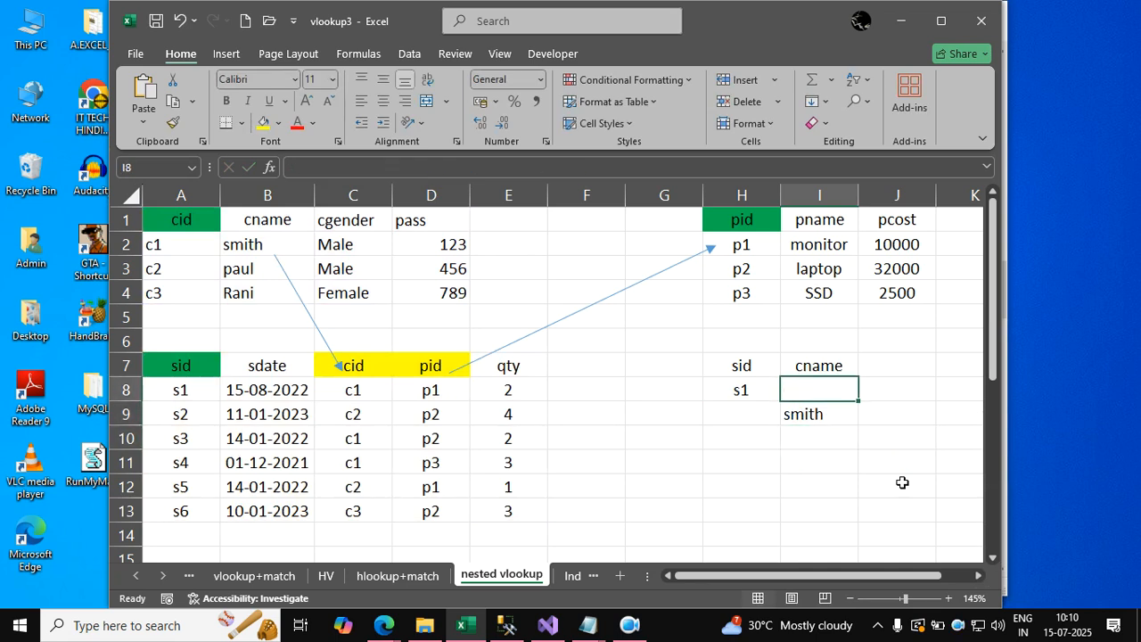
key(Down)
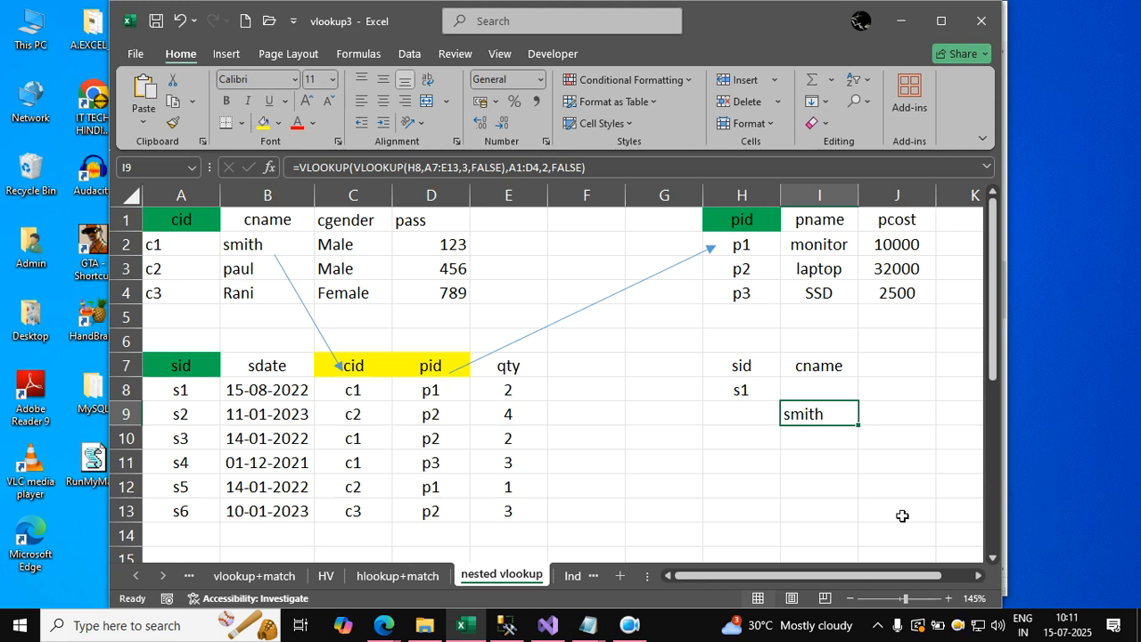
key(ctrl+c)
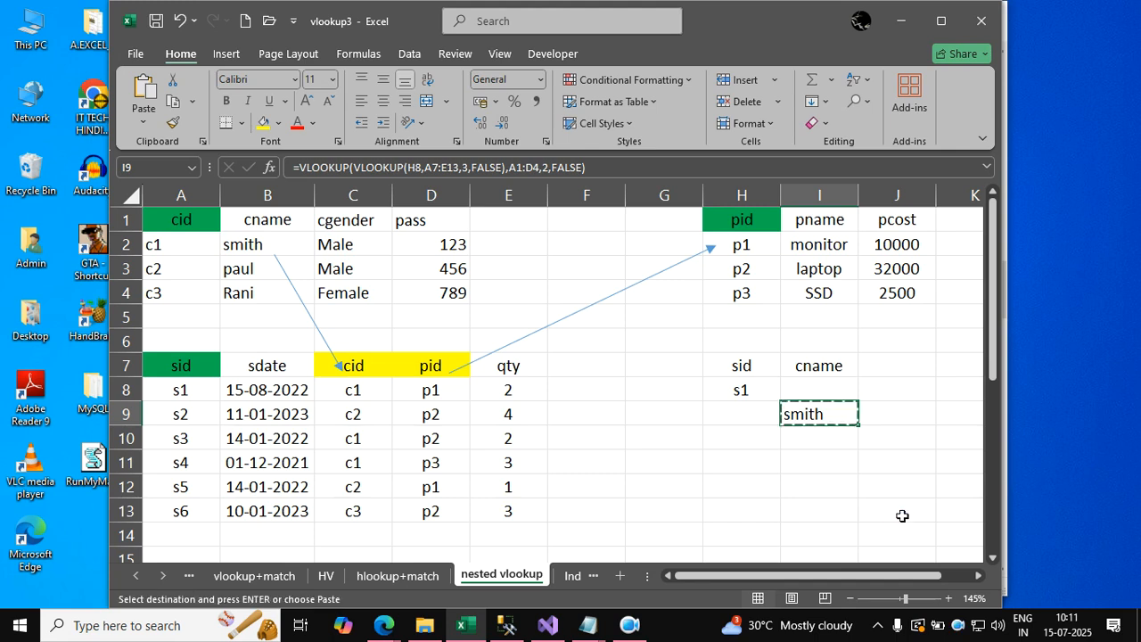
key(Up)
key(Return)
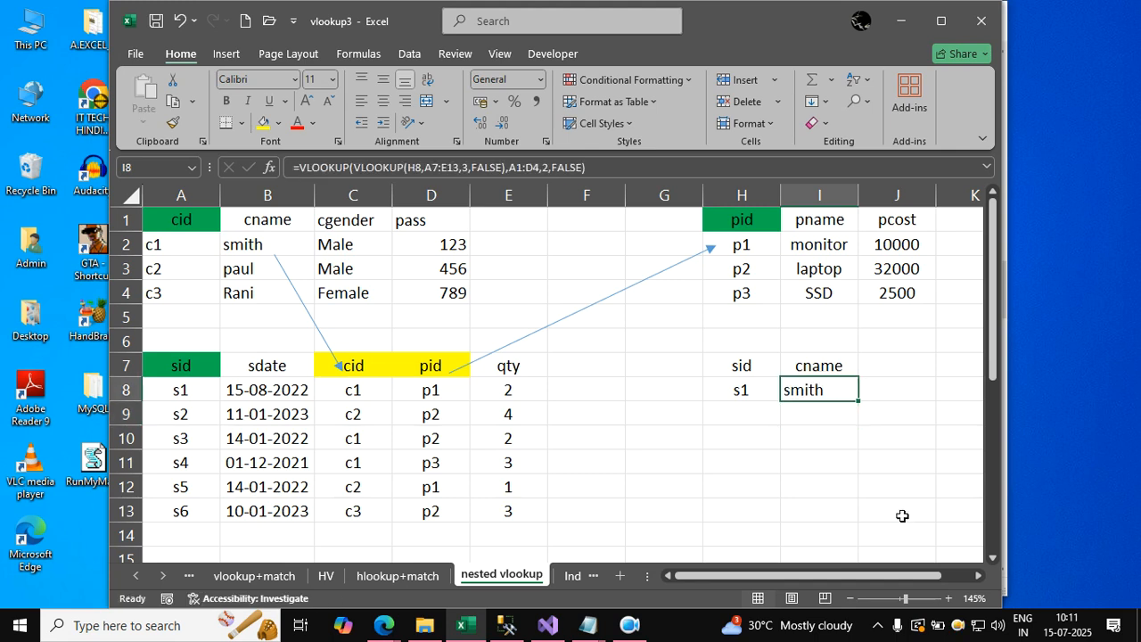
click(698, 424)
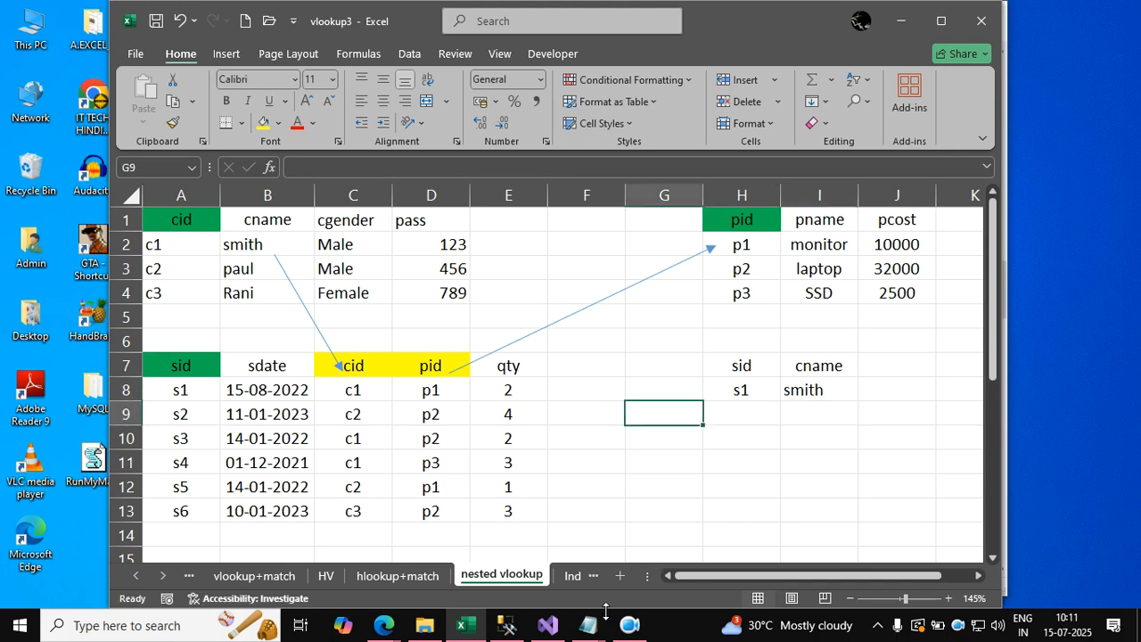
Open the xlookup2 worksheet and clear cells G2 to G4 in the Name column.
click(572, 577)
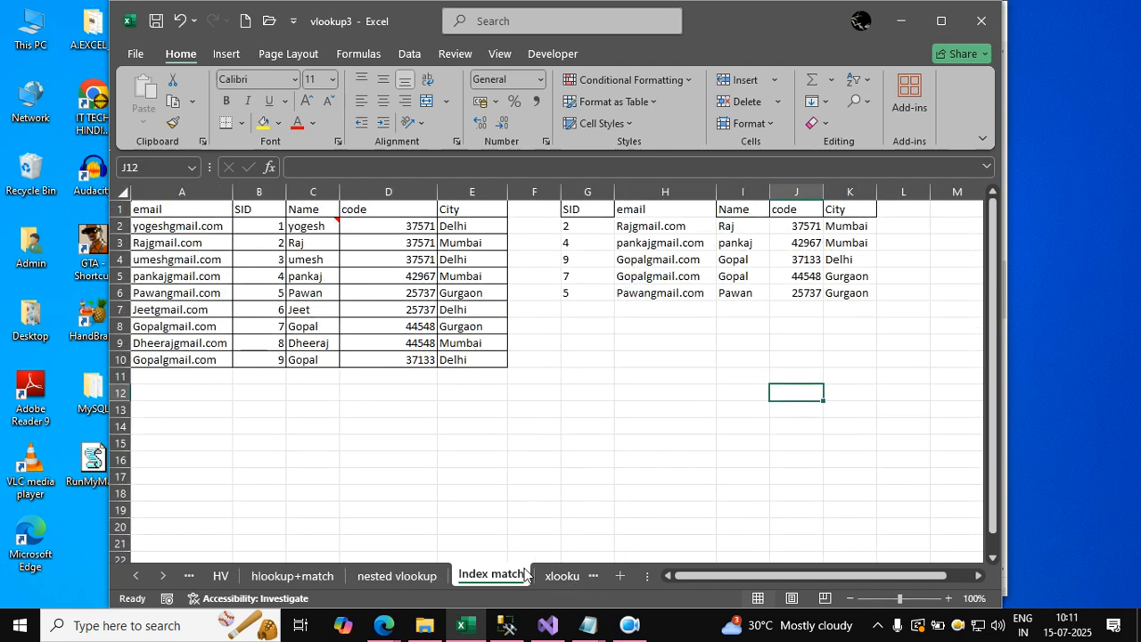
click(569, 578)
drag(713, 286, 713, 252)
key(Delete)
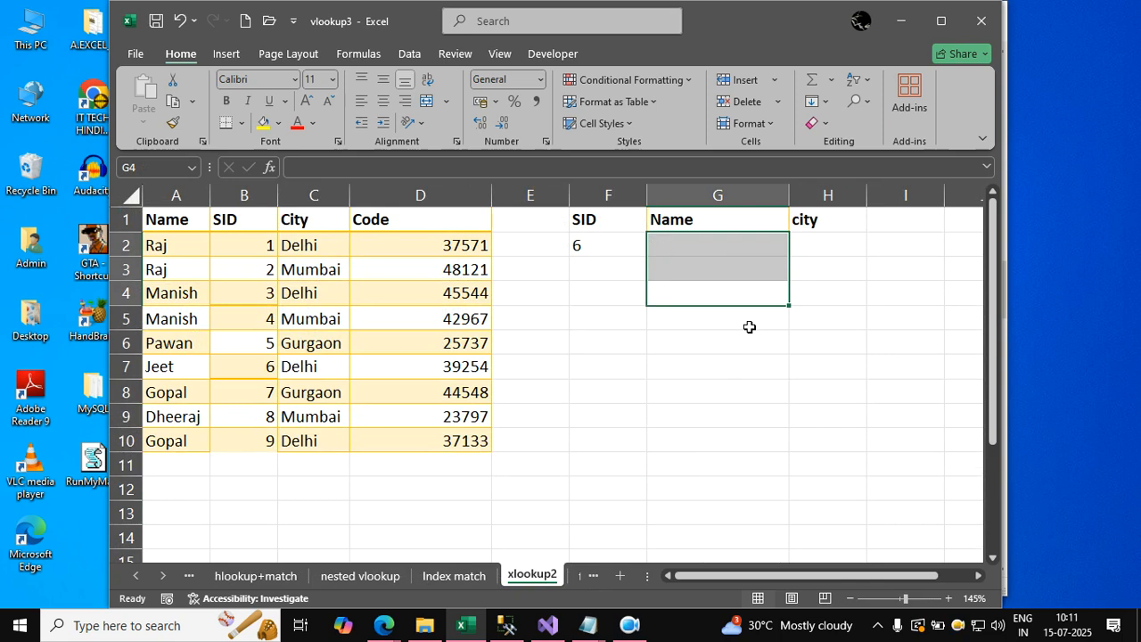
Try a name lookup in cell G2 with =VLOOKUP(F2,A1:D10,1,FALSE), using the SID in F2.
click(588, 439)
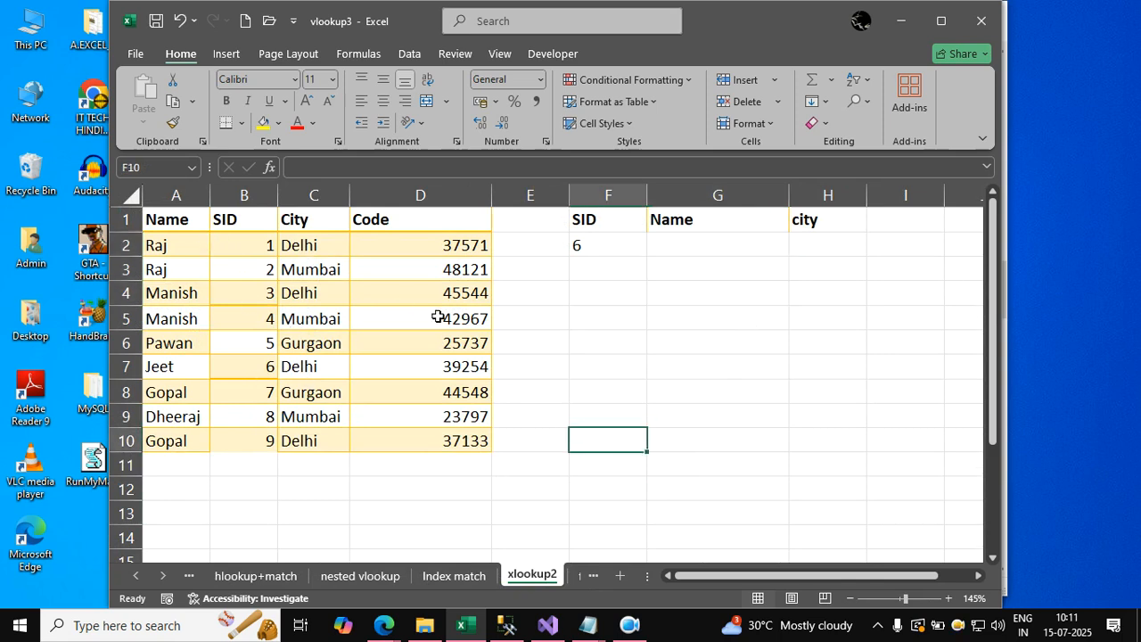
click(714, 255)
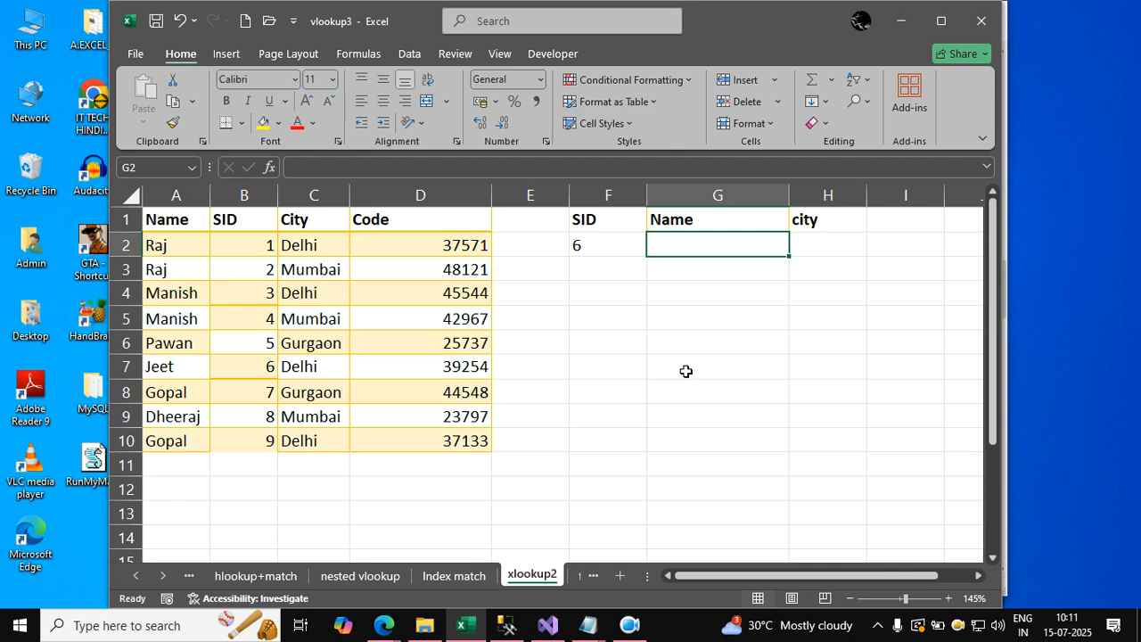
text(=)
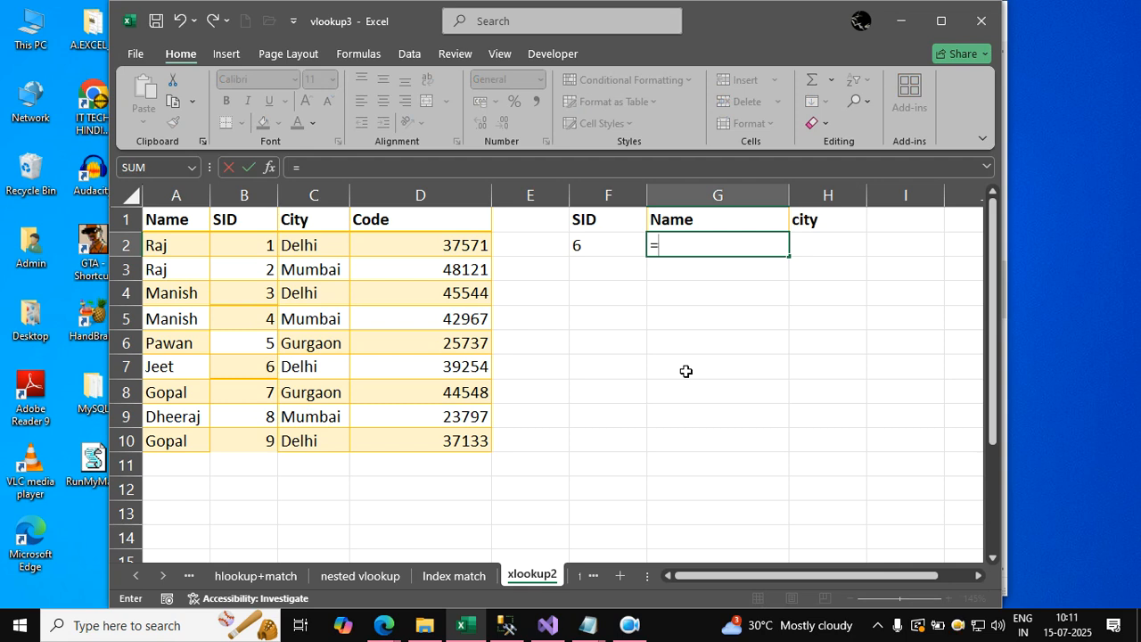
text(vlooku)
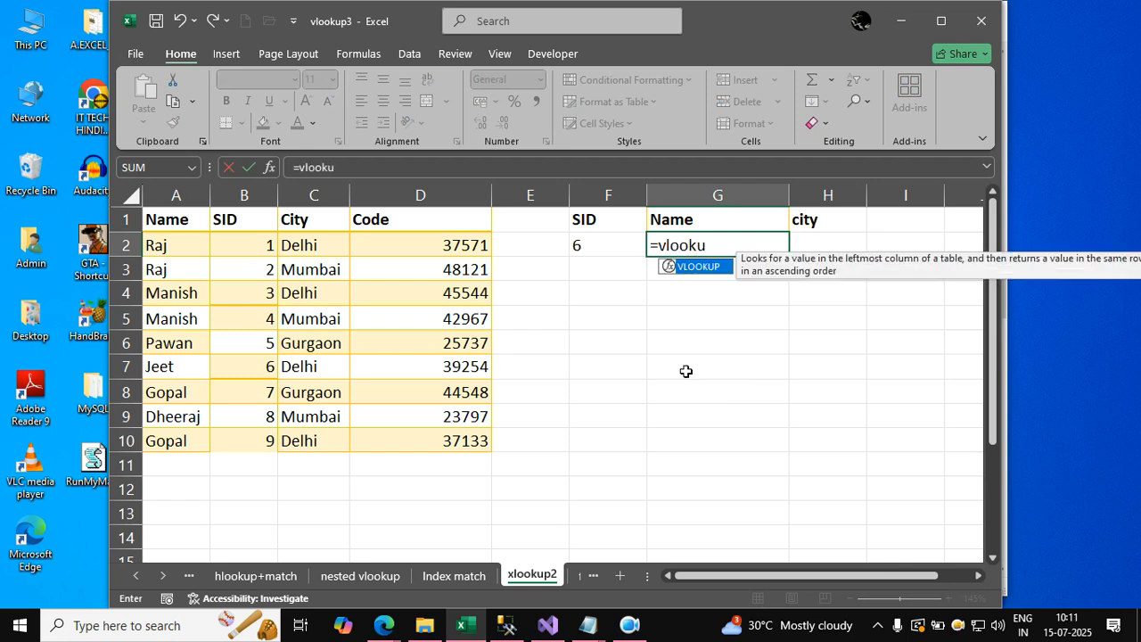
text(p()
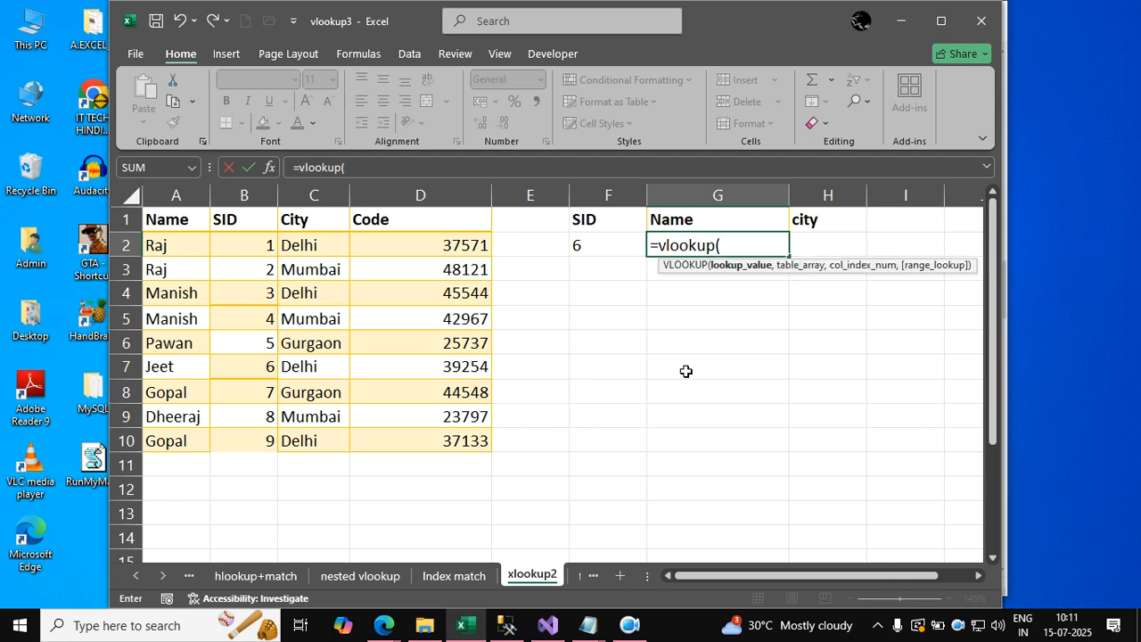
key(Left)
key(Left)
key(Right)
text(,)
click(166, 222)
drag(165, 222, 482, 443)
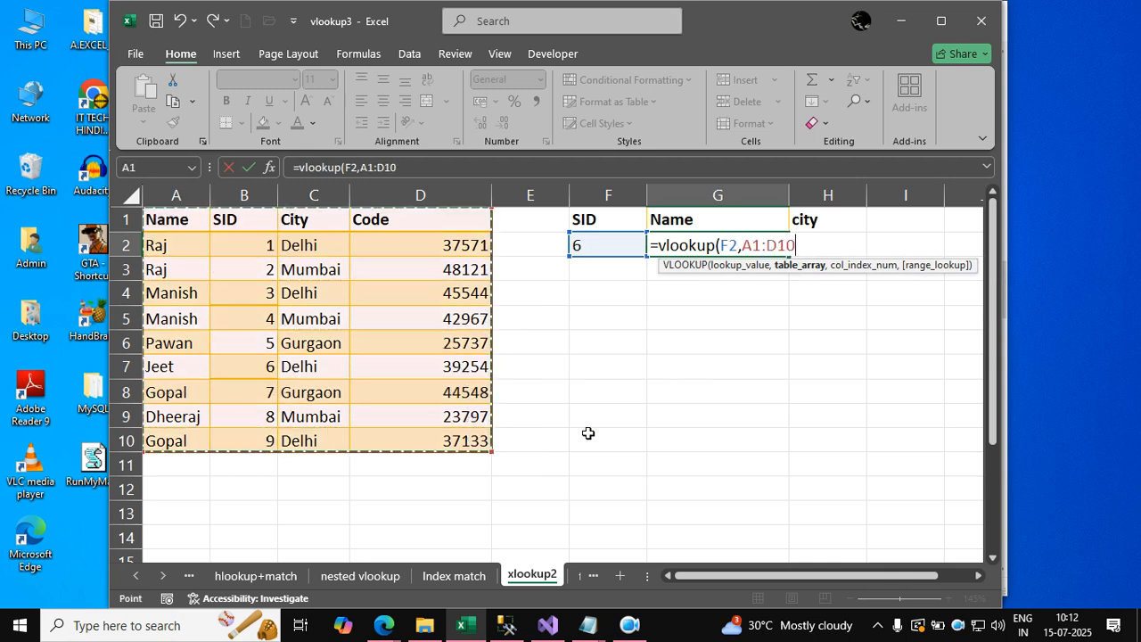
text(,)
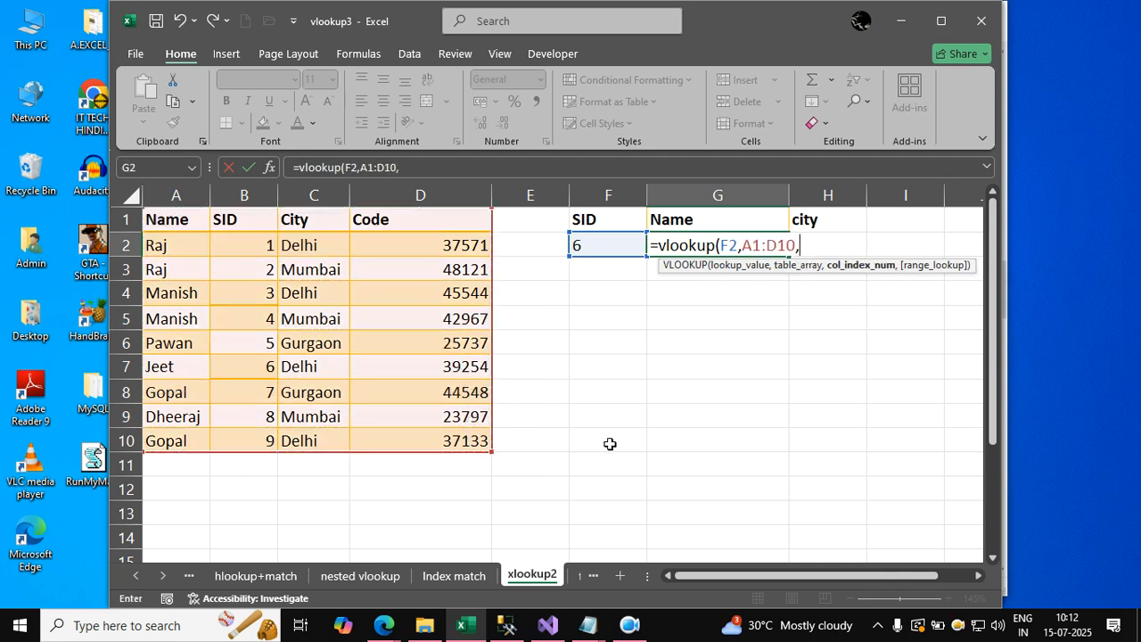
text(1,fal)
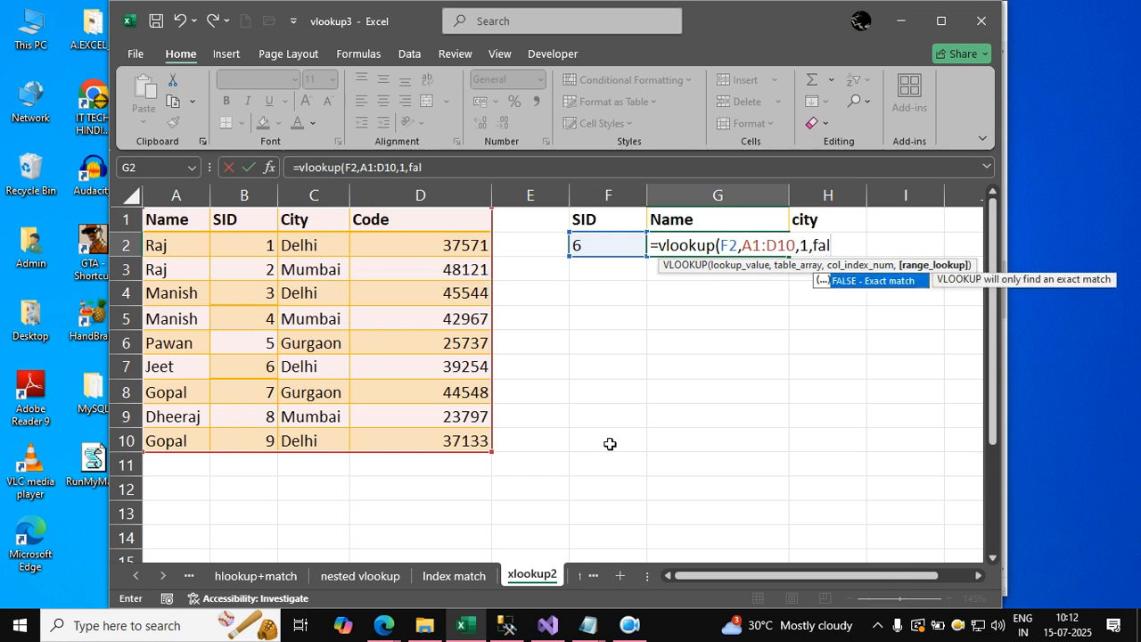
text(se))
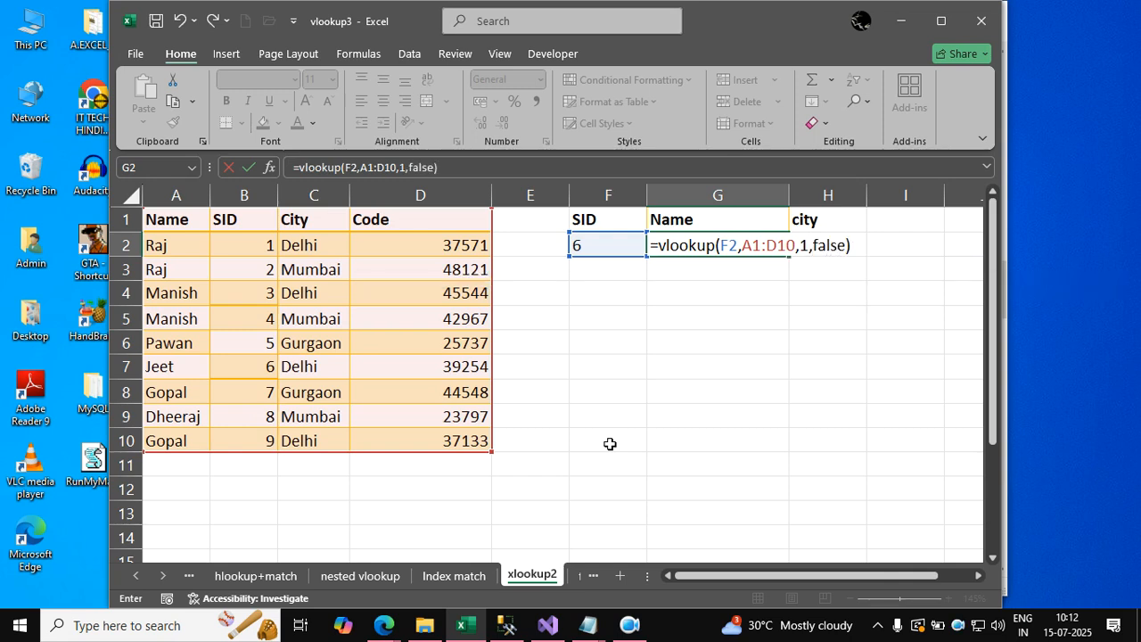
key(Return)
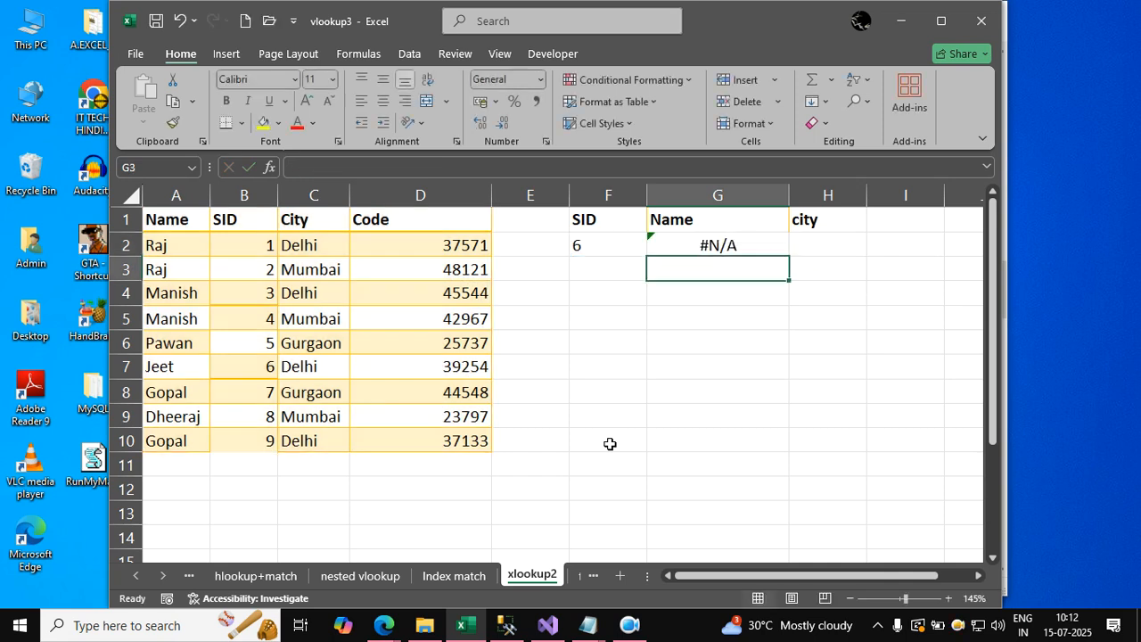
Clear the VLOOKUP formula from cell G2 in the Name column.
key(Up)
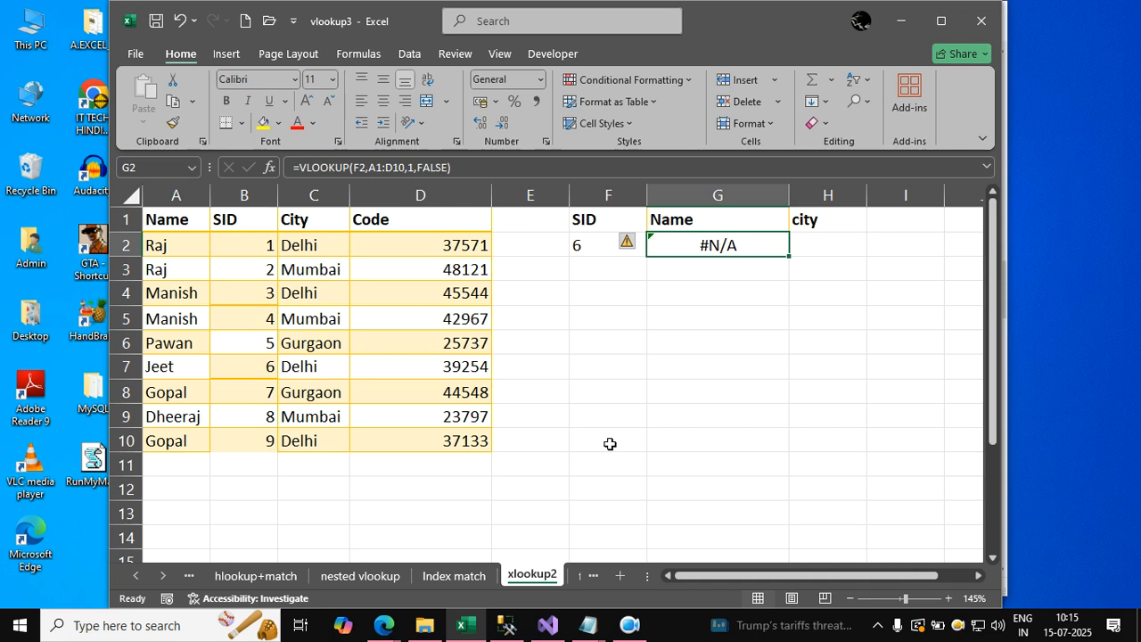
key(Right)
key(Left)
key(Delete)
Write =vlookup(F2,A1:D10,2,false) in cell H2 to try looking up the city by SID.
key(Right)
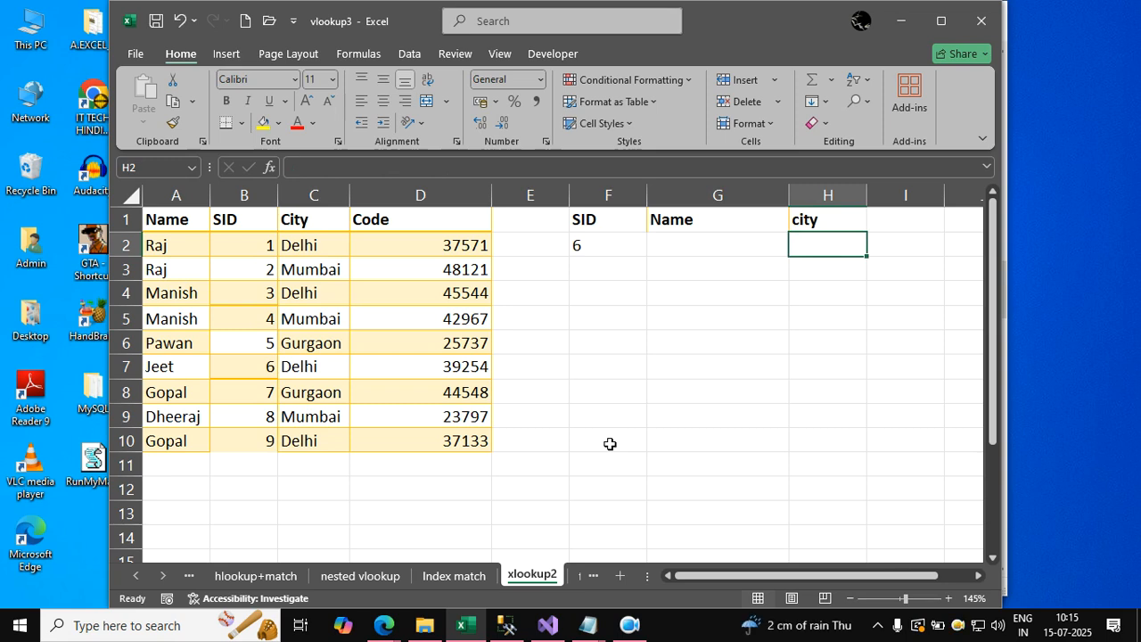
text(=vlo)
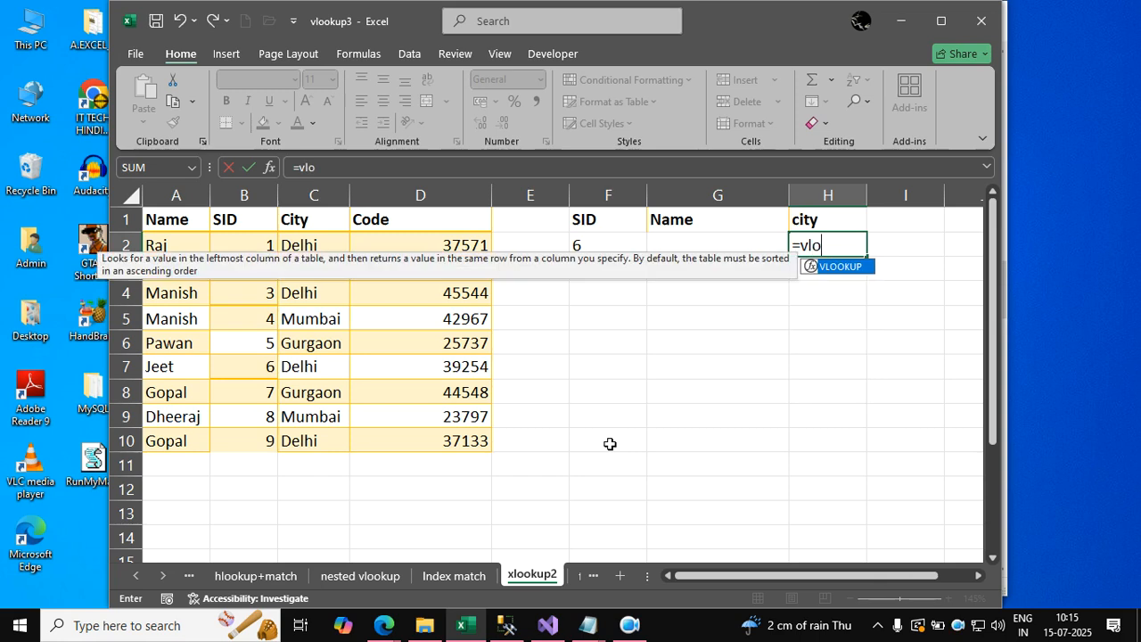
text(okup()
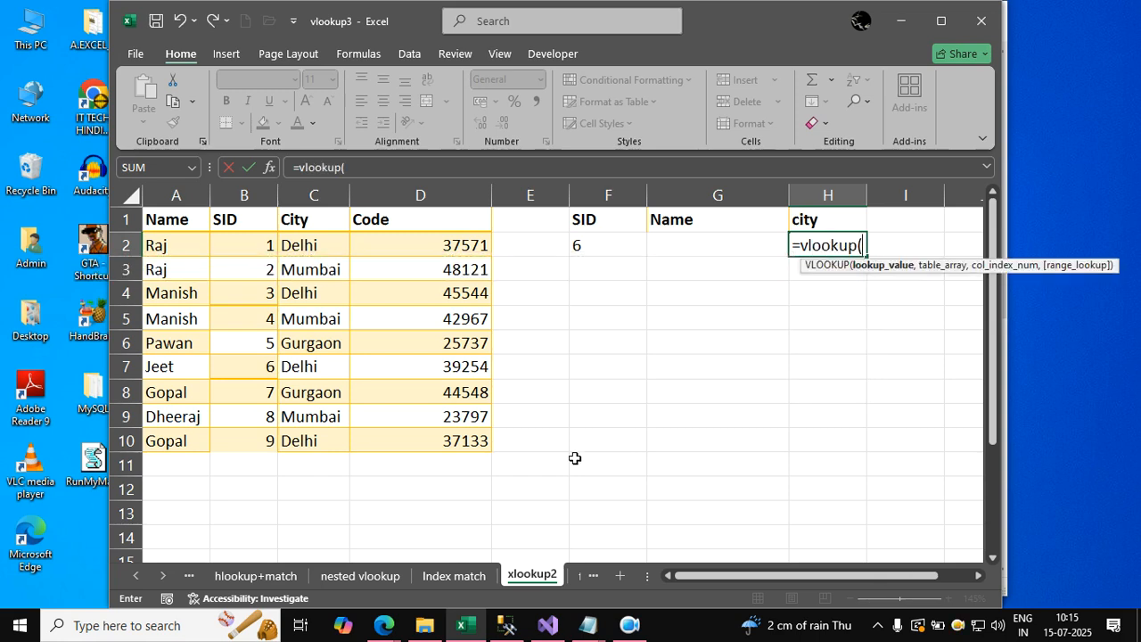
click(591, 246)
text(,)
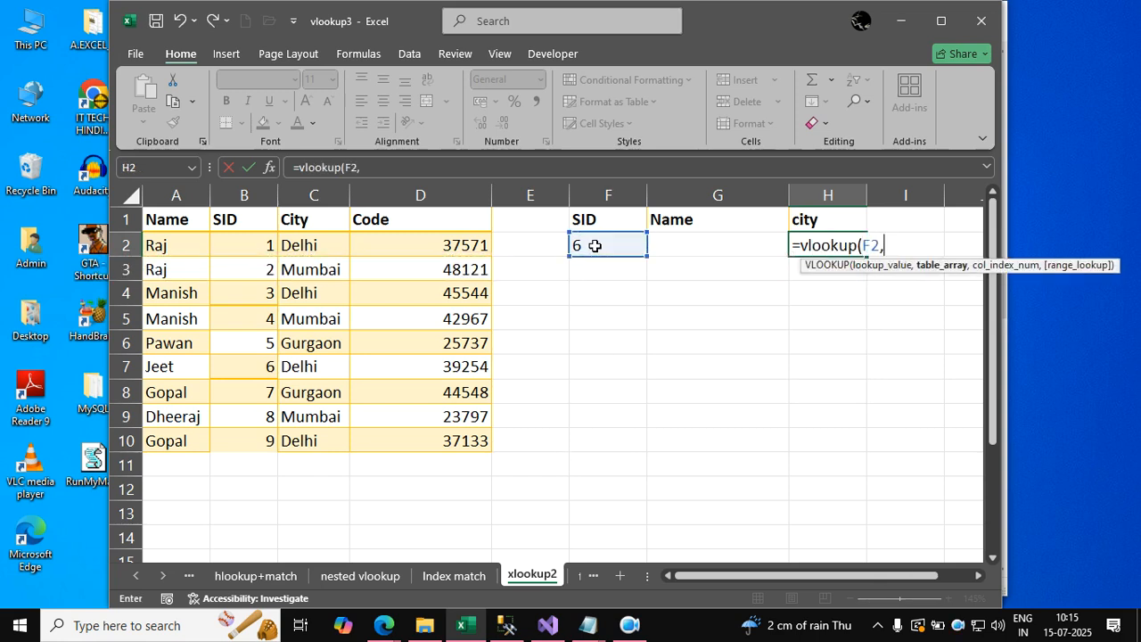
drag(187, 219, 472, 439)
text(,)
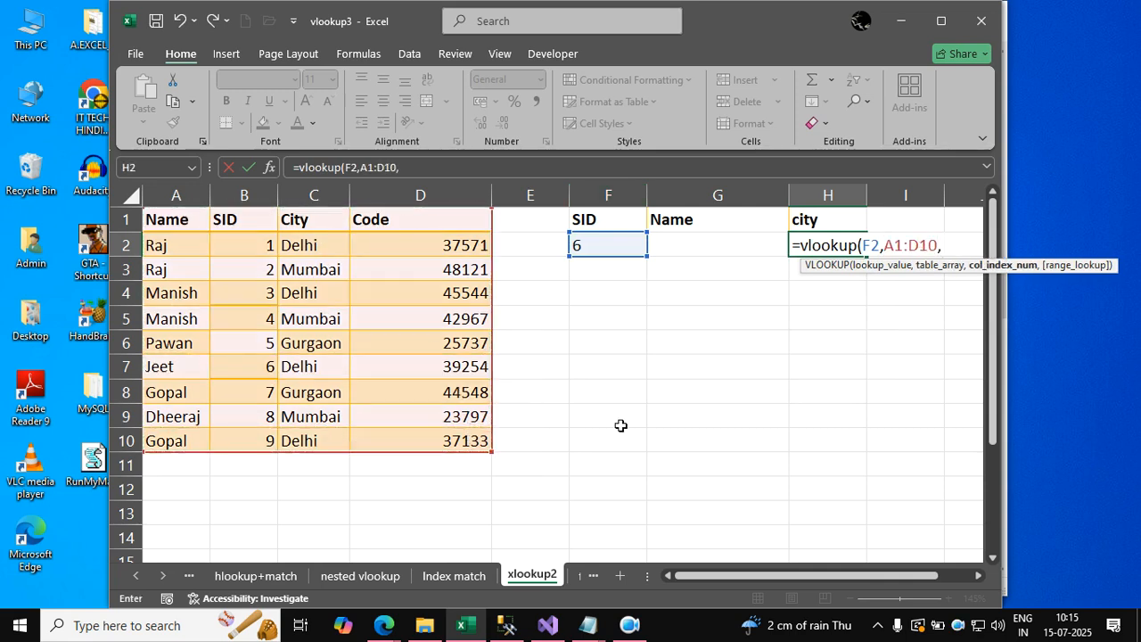
text(3,)
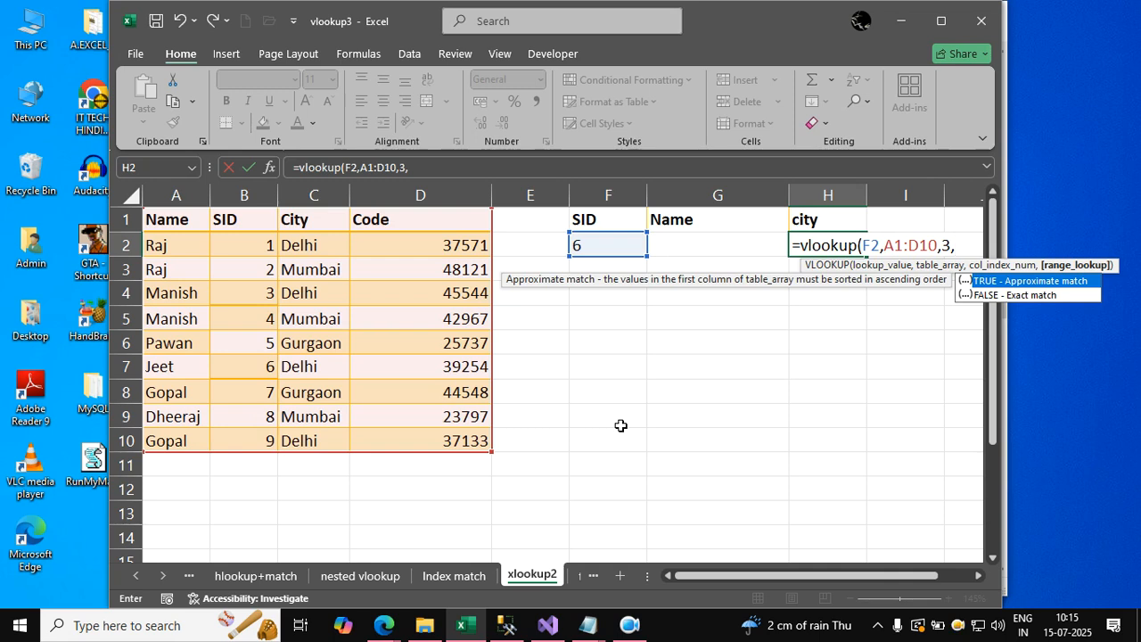
key(BackSpace)
key(BackSpace)
text(2,)
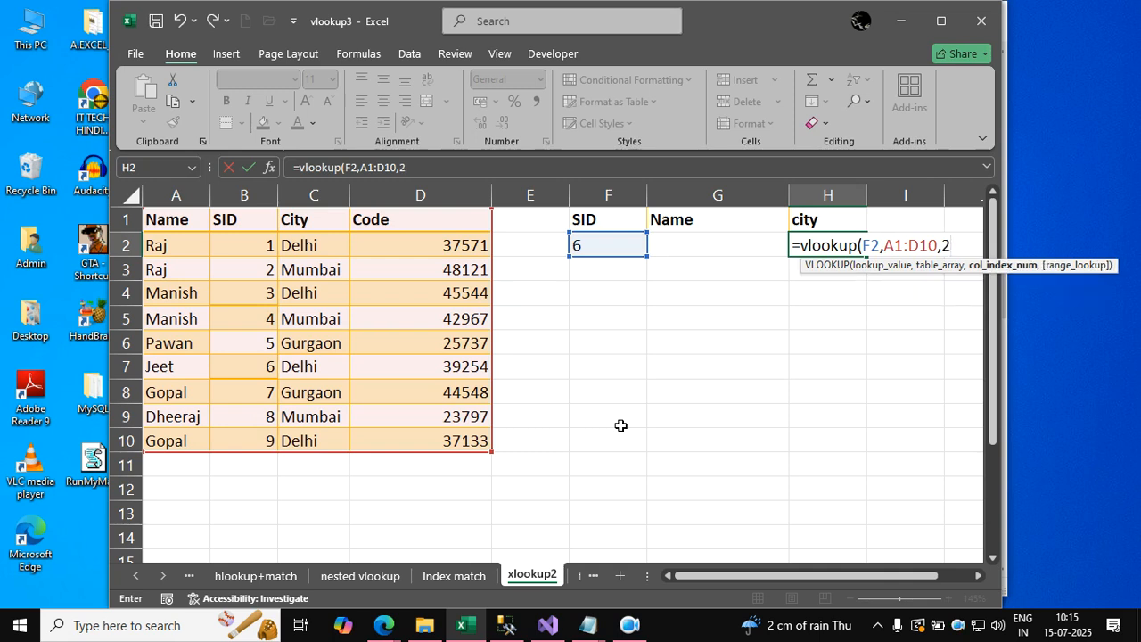
text(f)
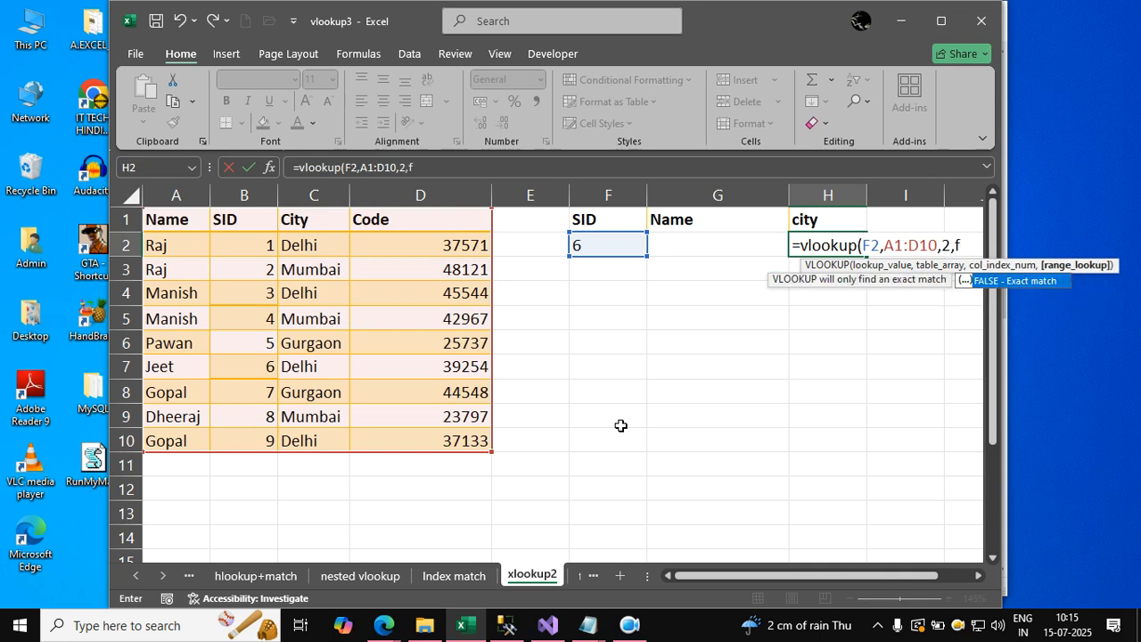
text(alse))
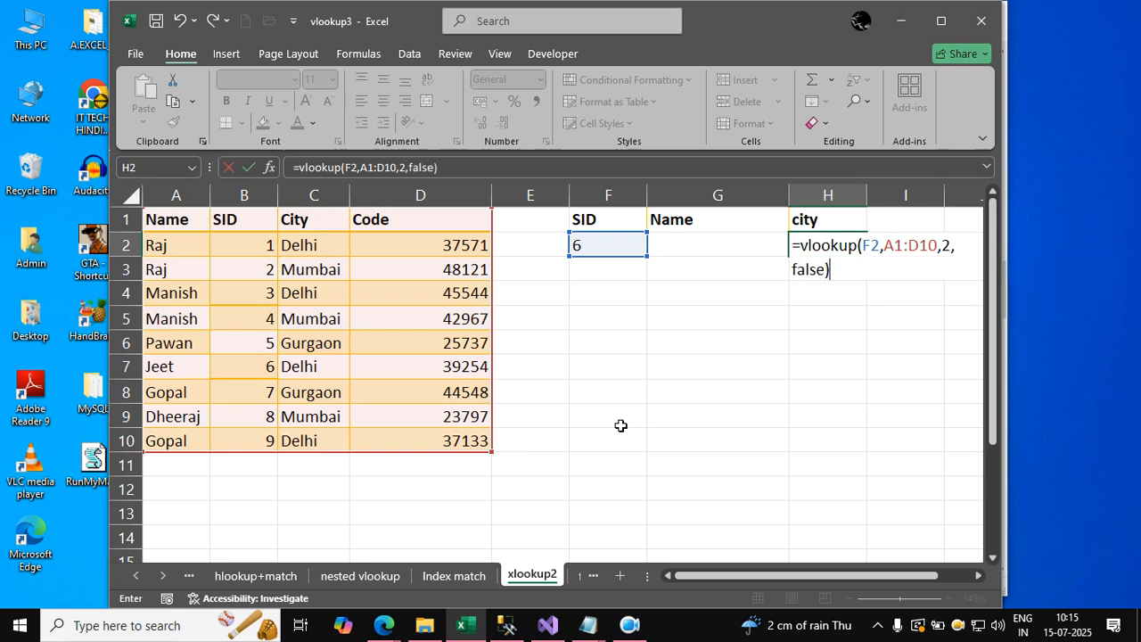
Change the column index in the H2 VLOOKUP formula to 3 and enter the formula.
double_click(948, 246)
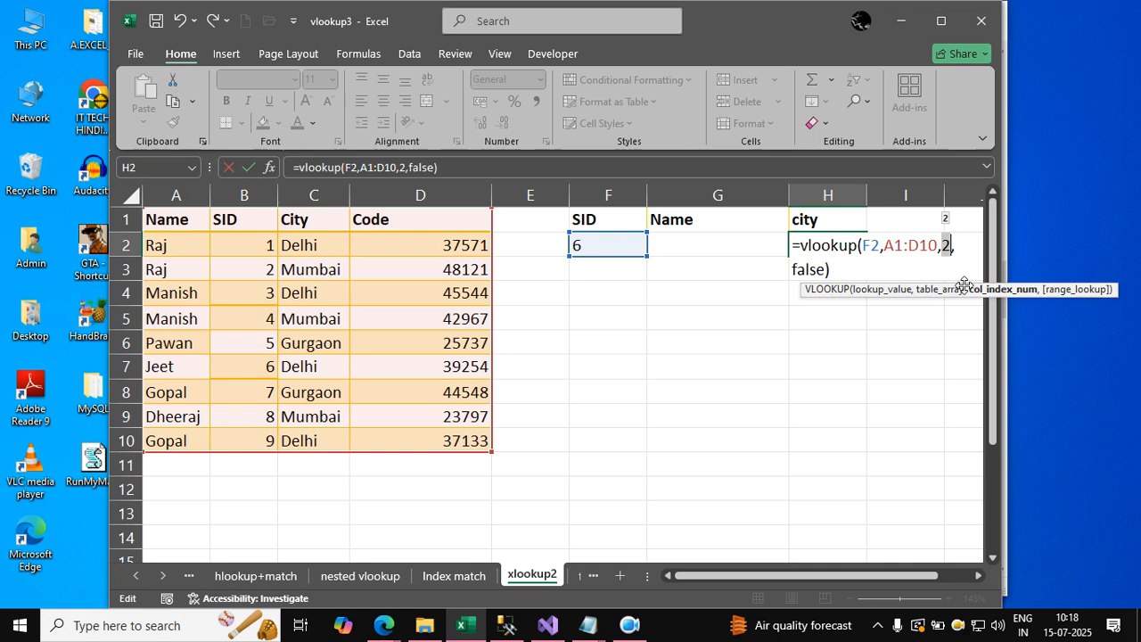
text(3)
key(Return)
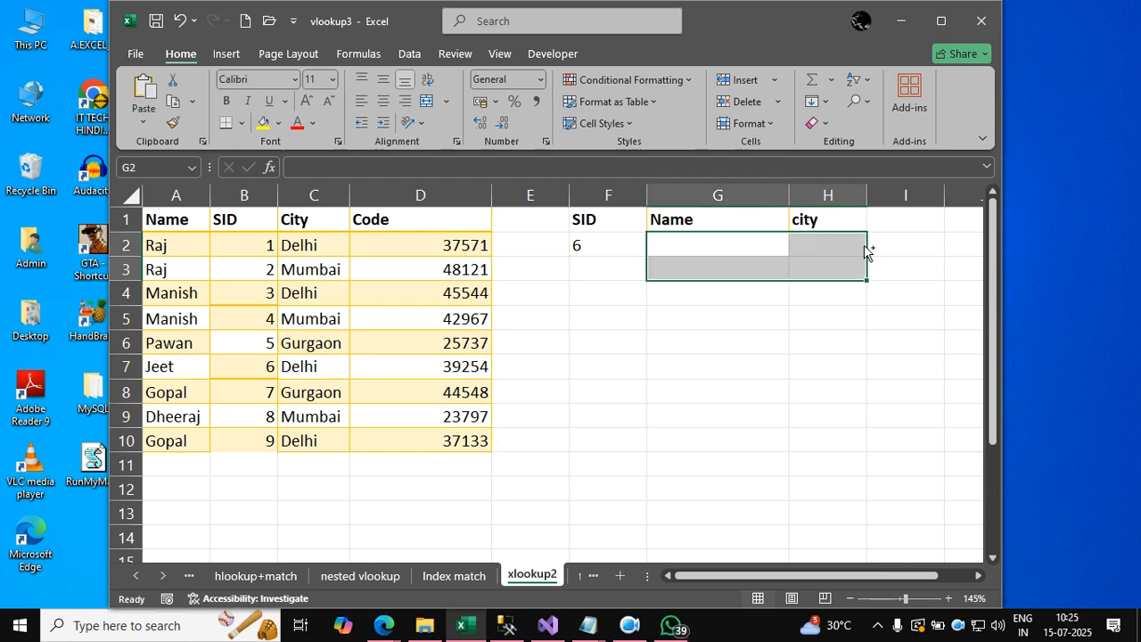
Enter =XLOOKUP(F2,B1:B10,A1:A10) in cell G2 to return the name for the SID in F2.
click(722, 336)
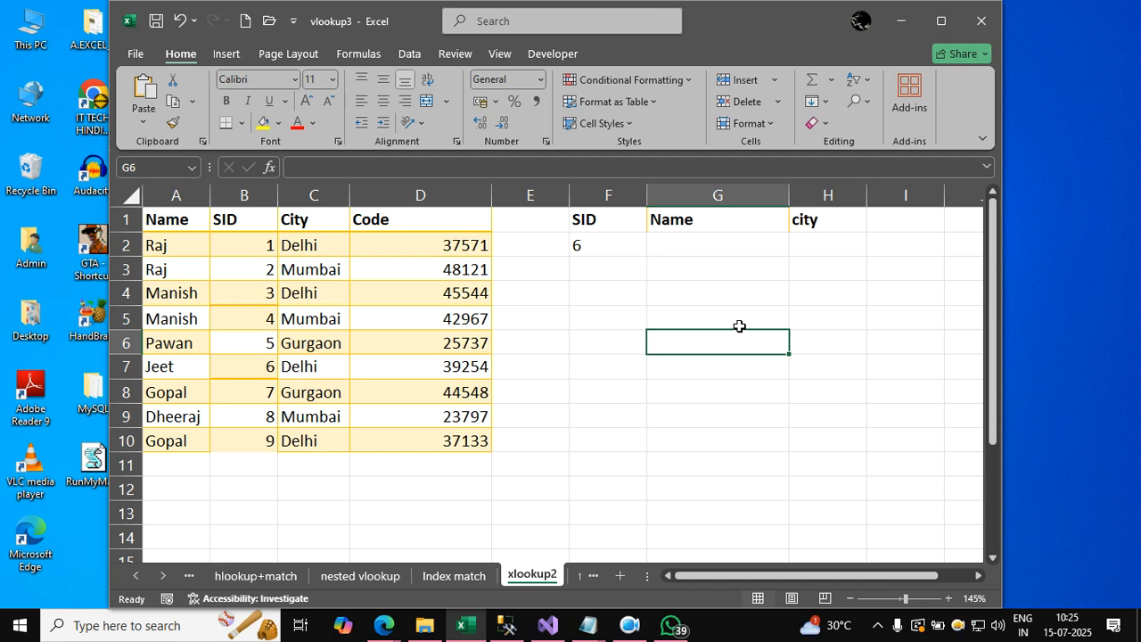
click(669, 243)
text(=)
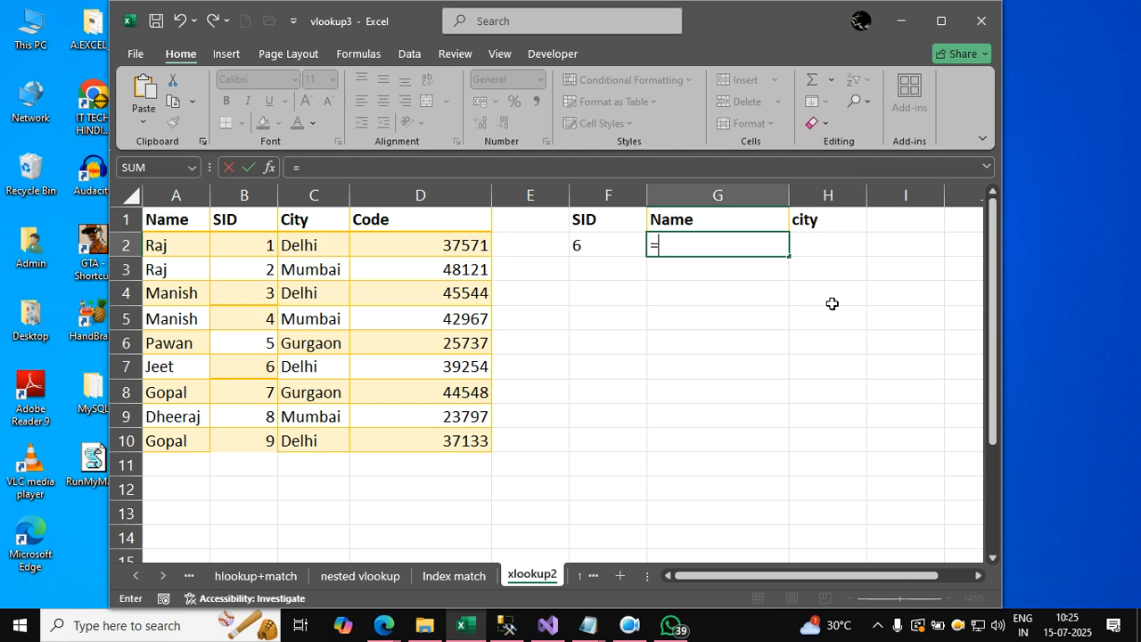
text(xlookup()
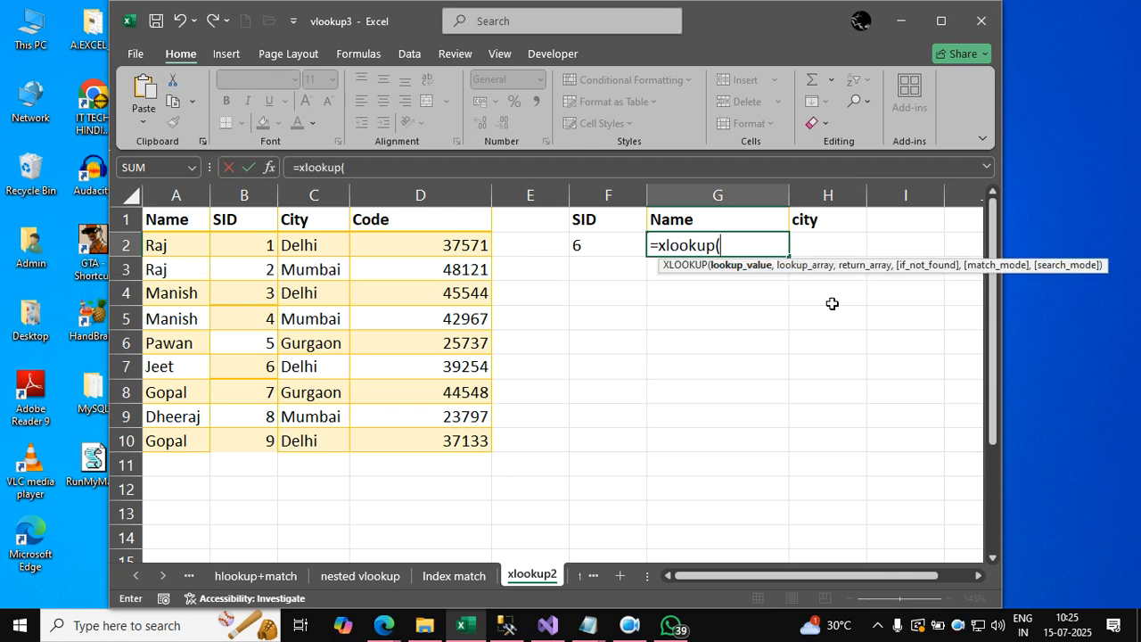
click(629, 243)
text(,)
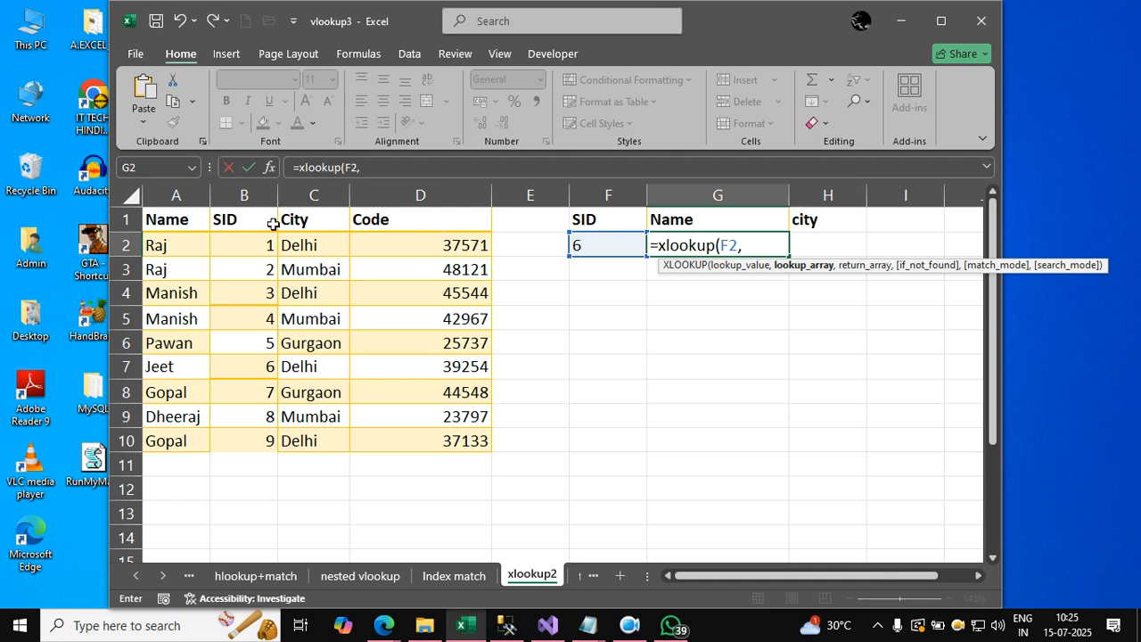
drag(270, 222, 266, 439)
text(,)
drag(177, 225, 185, 451)
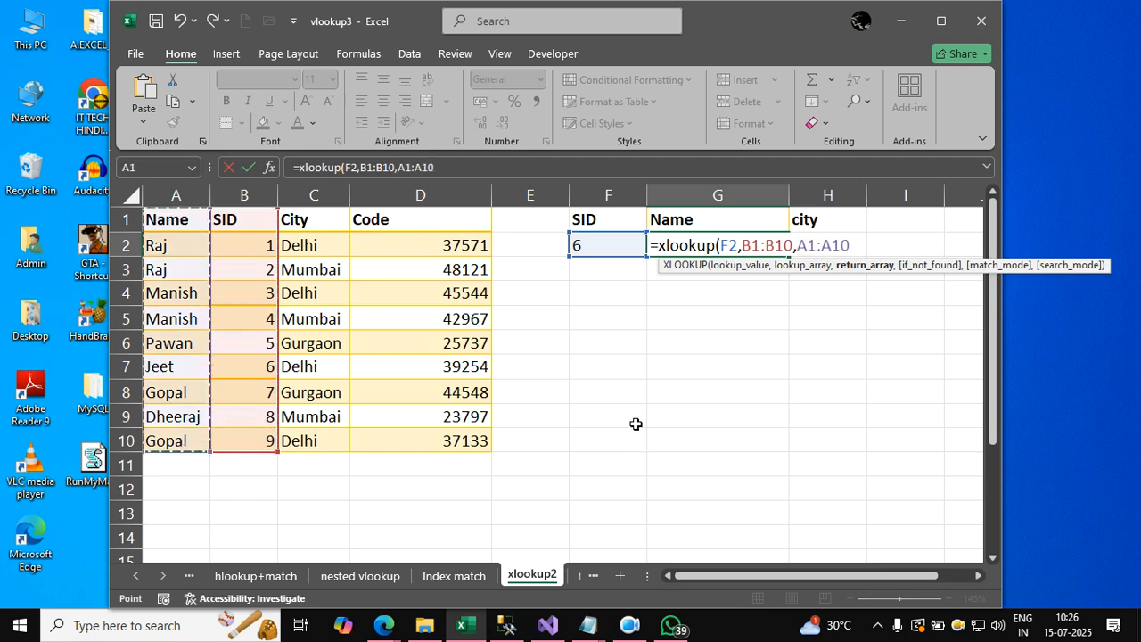
text())
key(Return)
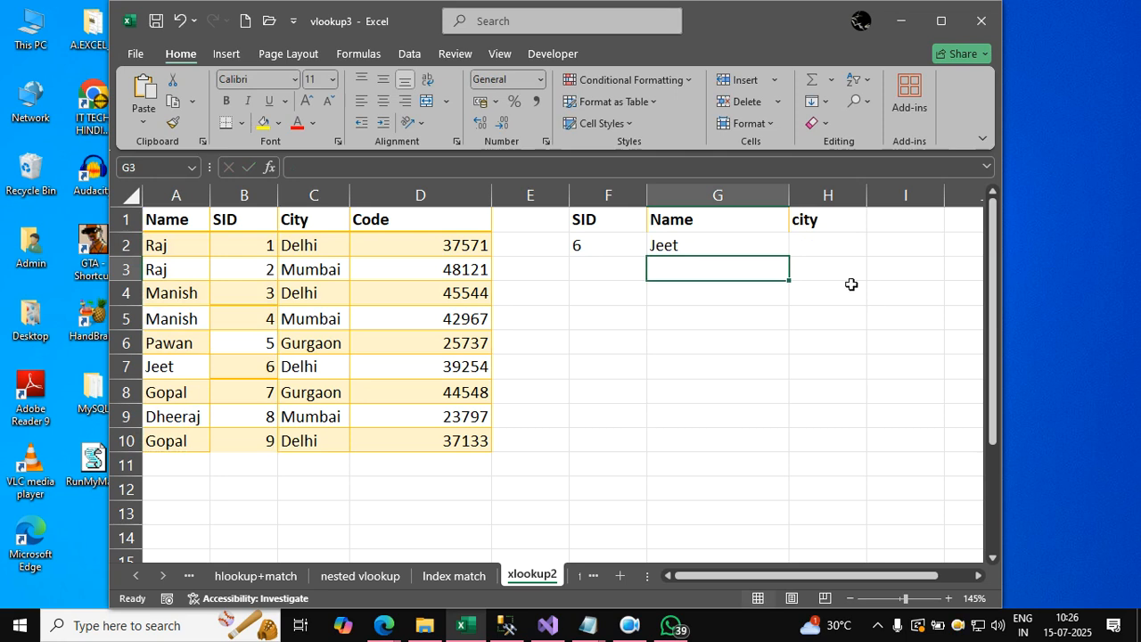
Enter =VLOOKUP(F2,B1:D10,2,FALSE) in cell H2 to return the city for the SID in F2.
click(847, 252)
text(=)
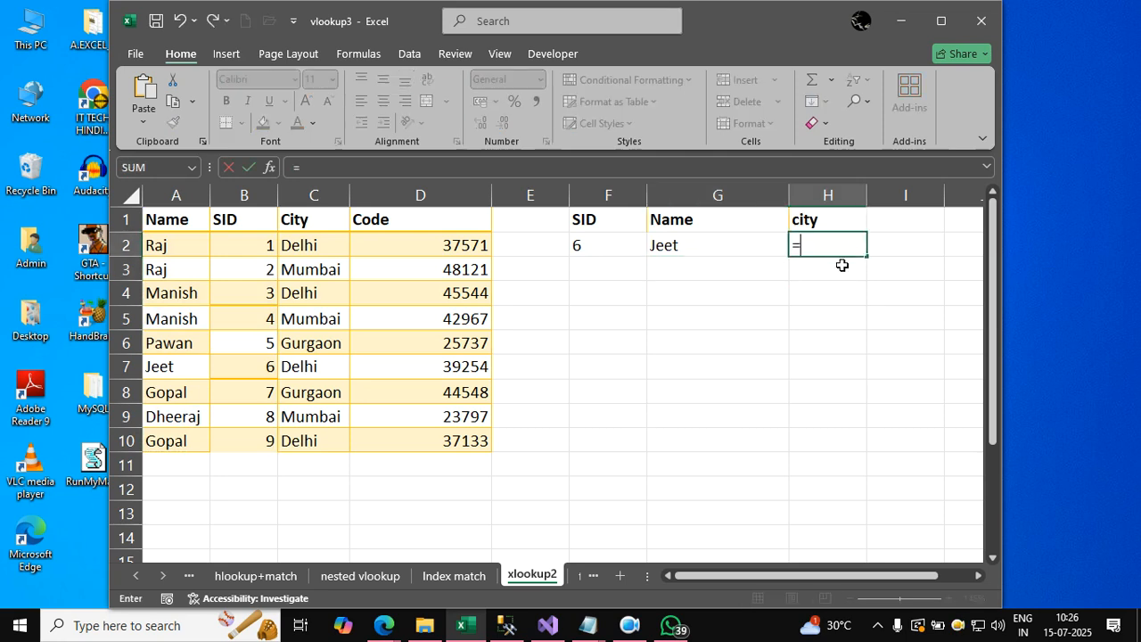
text(vlookup()
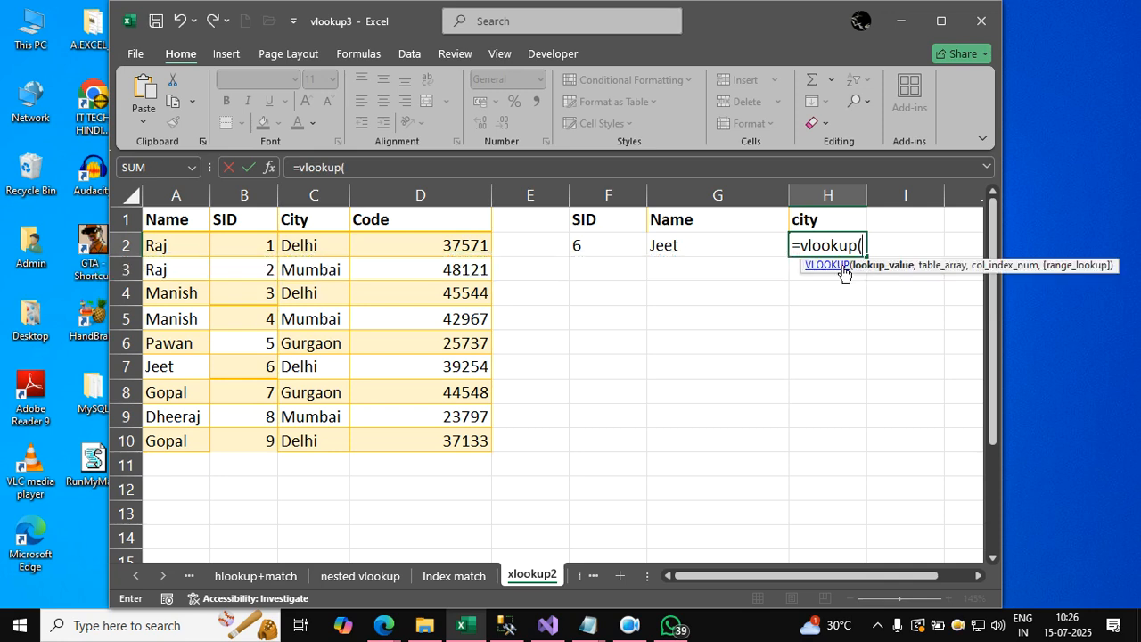
click(609, 247)
text(,)
drag(246, 220, 453, 435)
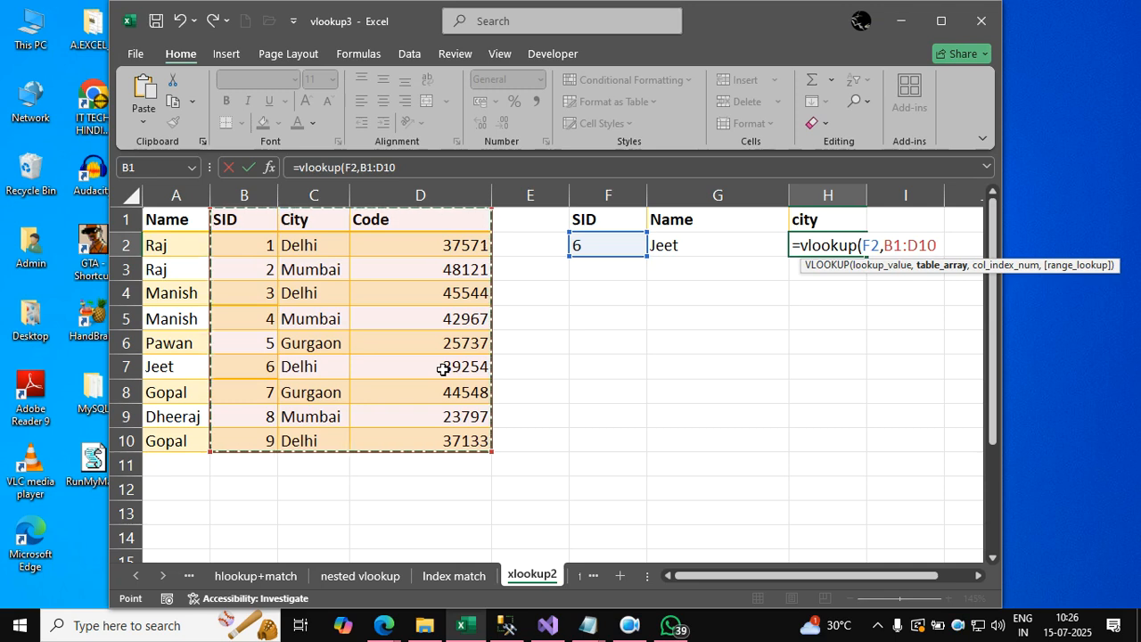
text(,)
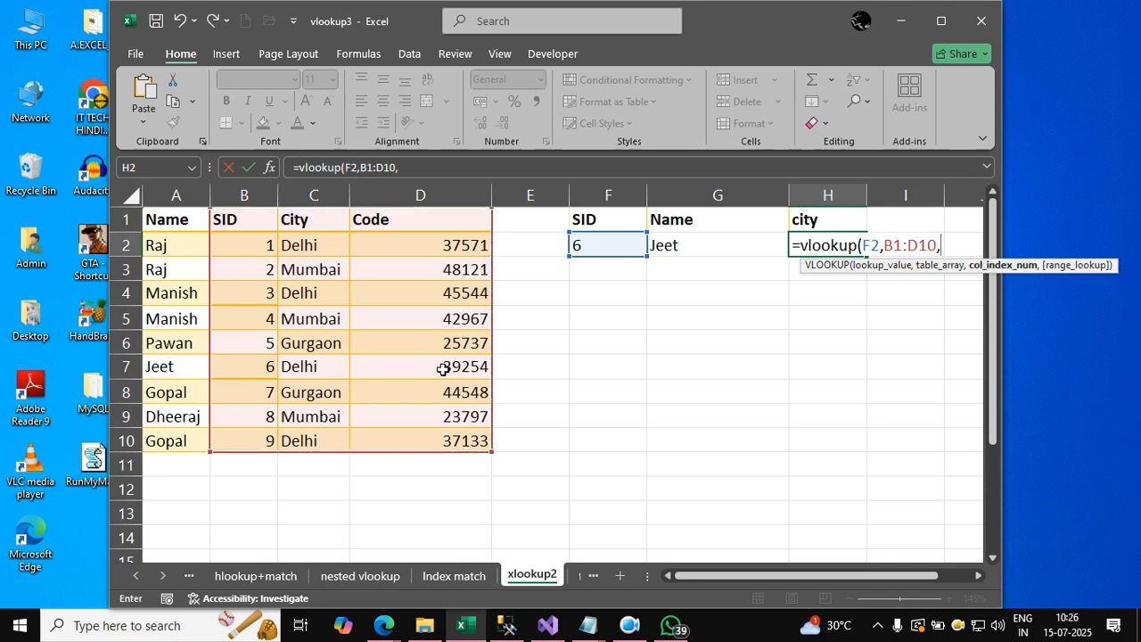
text(2)
text(,false))
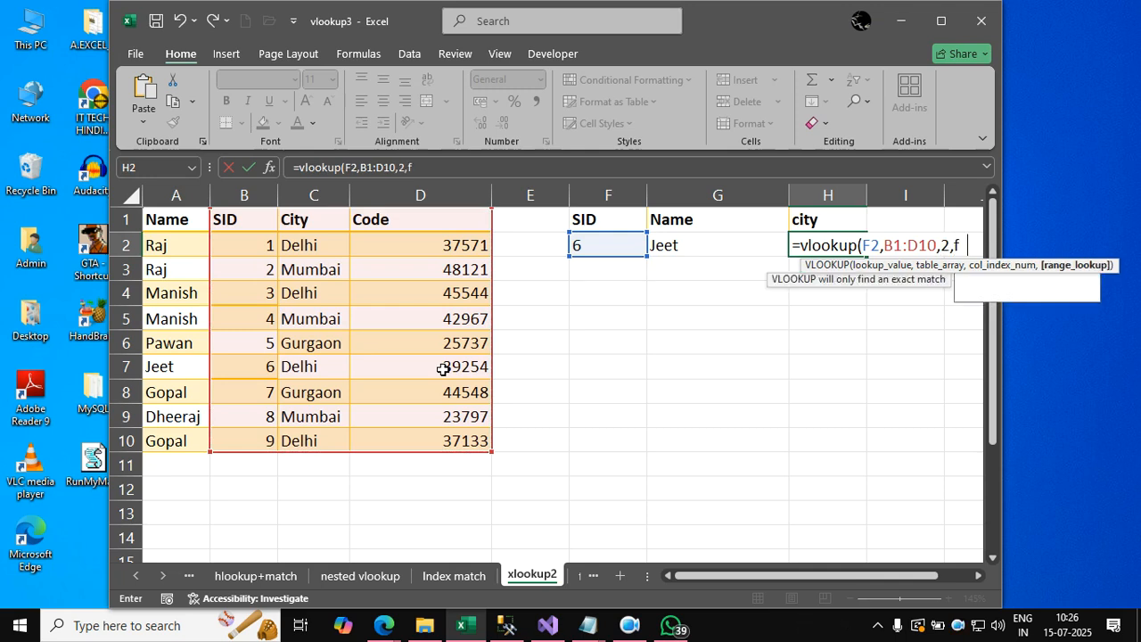
key(Return)
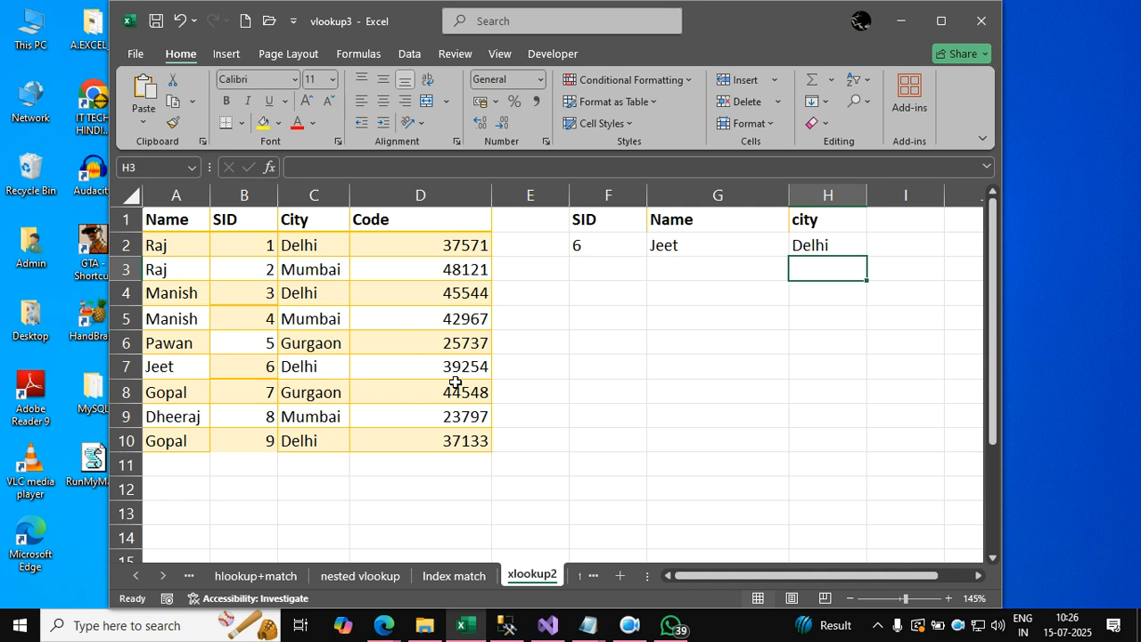
Set the lookup SID in cell F2 to 7 to test the name and city formulas.
key(Left)
key(Left)
key(Up)
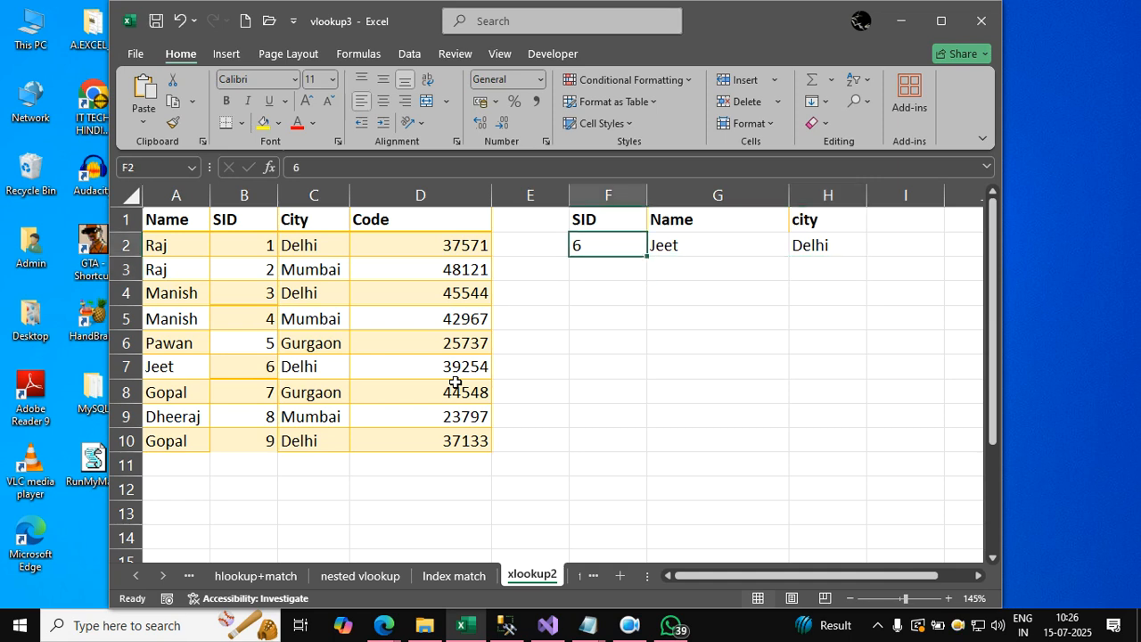
text(7)
key(Return)
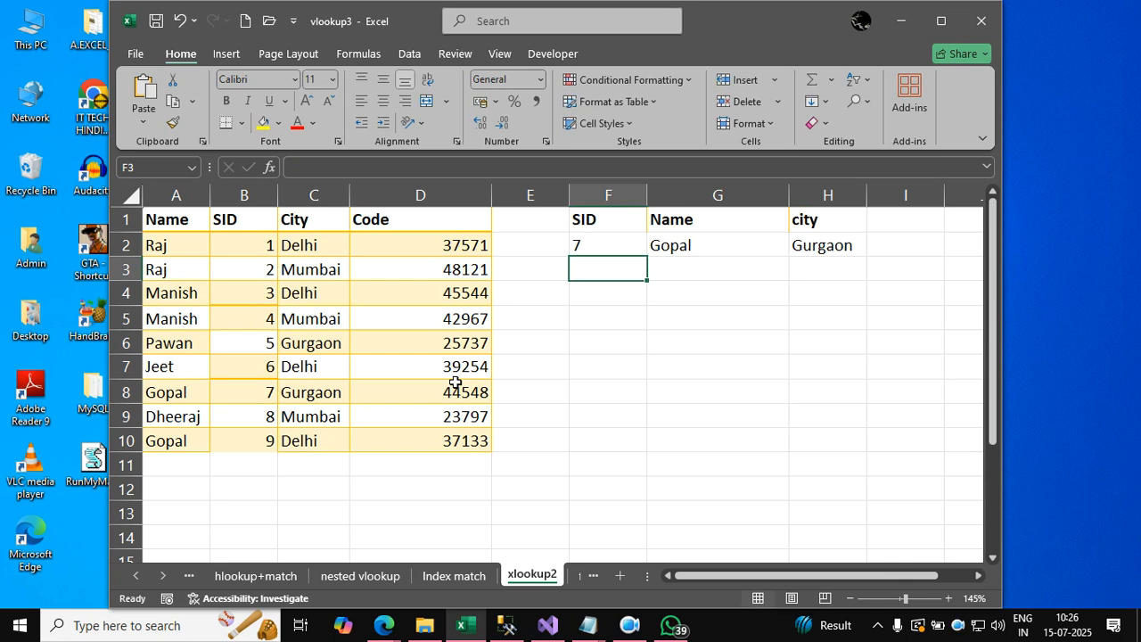
key(Down)
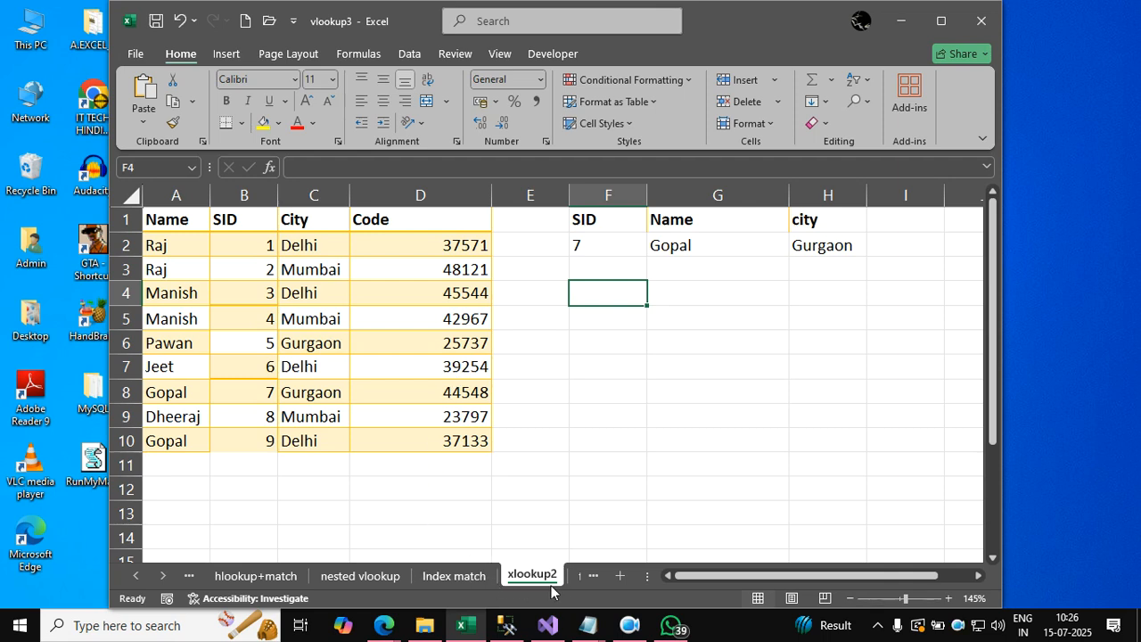
Open the filter sheet and select the city criterion in cell J3 to examine the filtered results.
click(592, 577)
click(567, 527)
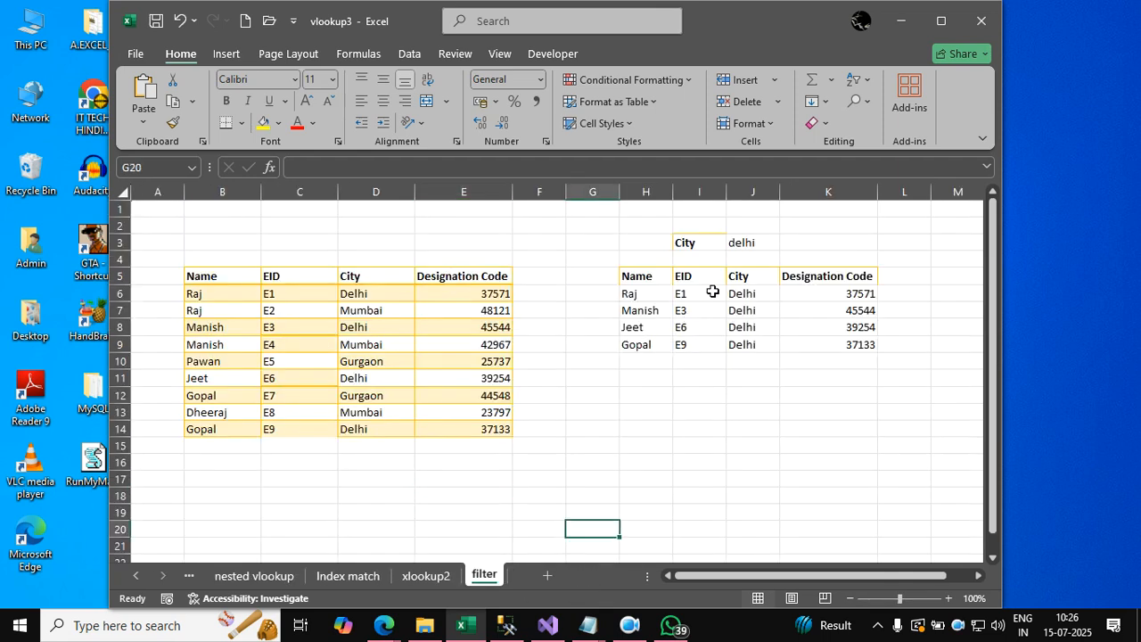
click(849, 239)
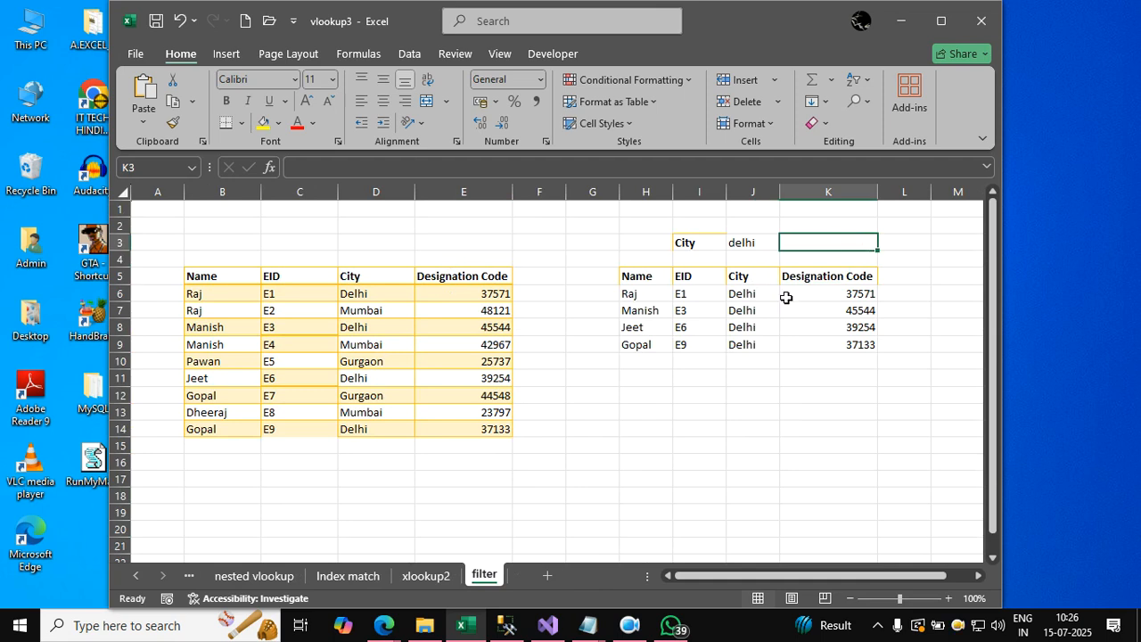
key(Left)
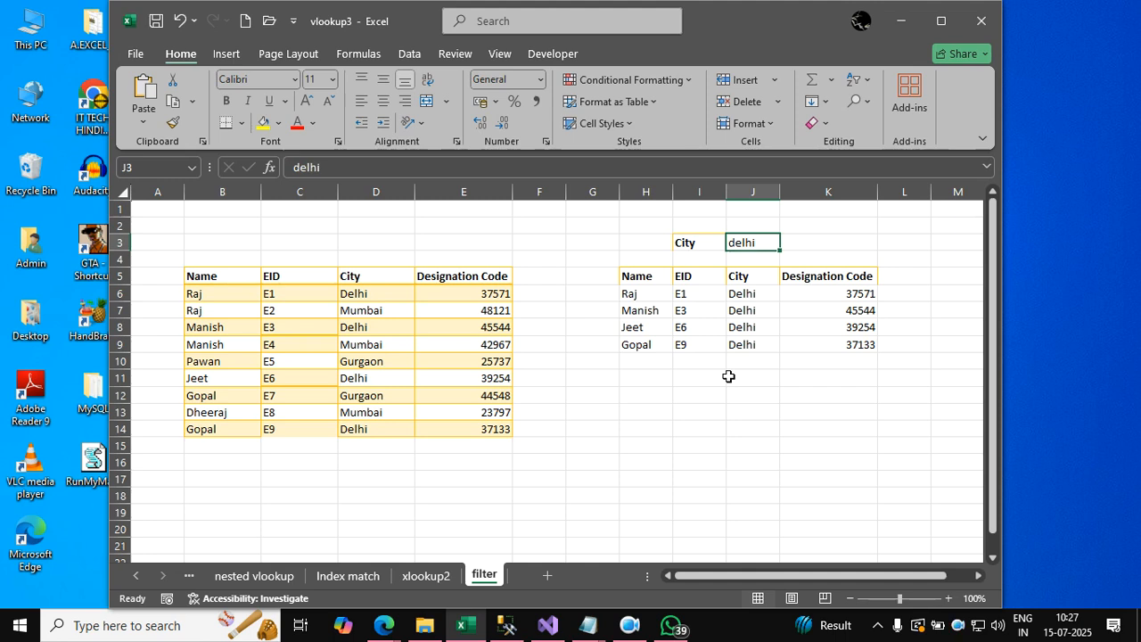
Return to the xlookup2 sheet and change the SID in cell B4 to 7 to create a duplicate ID.
click(422, 578)
click(598, 515)
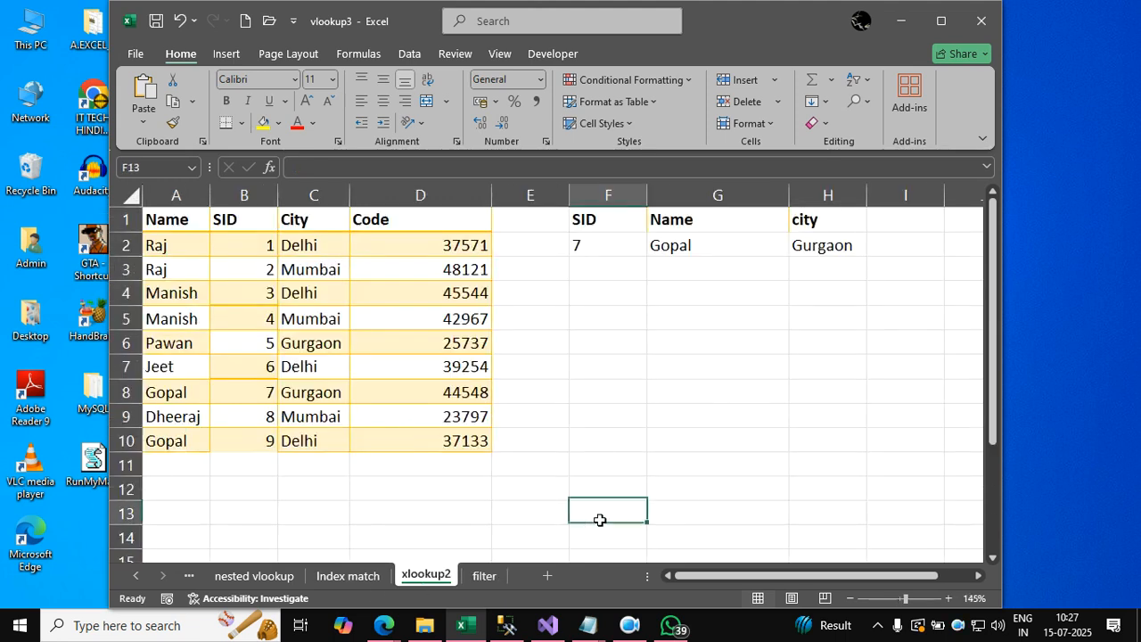
click(259, 295)
text(7)
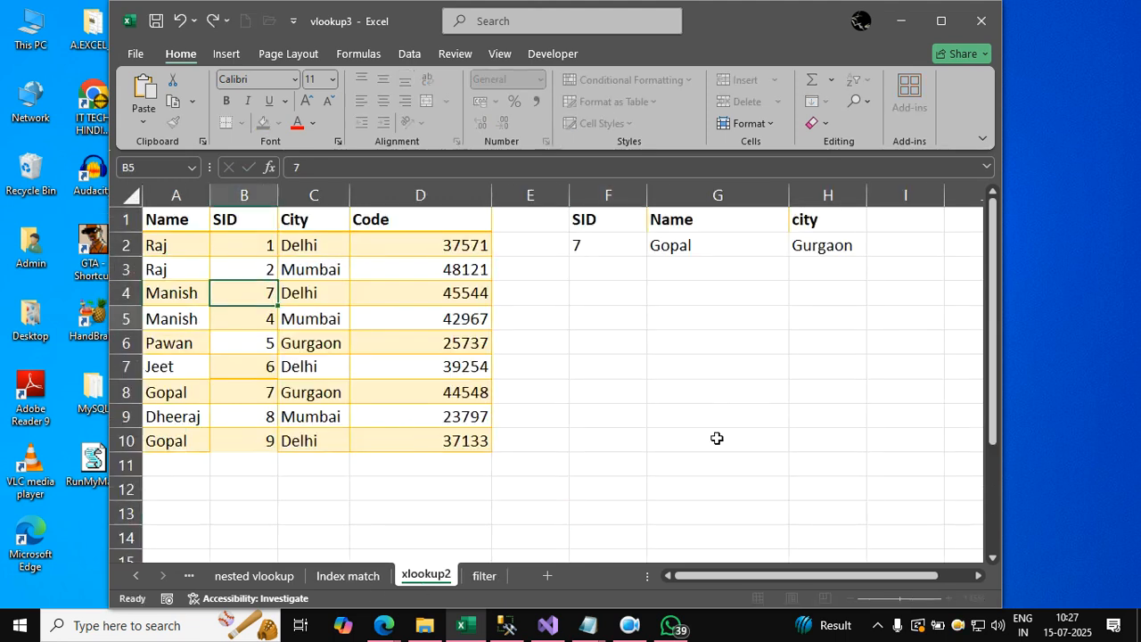
key(Return)
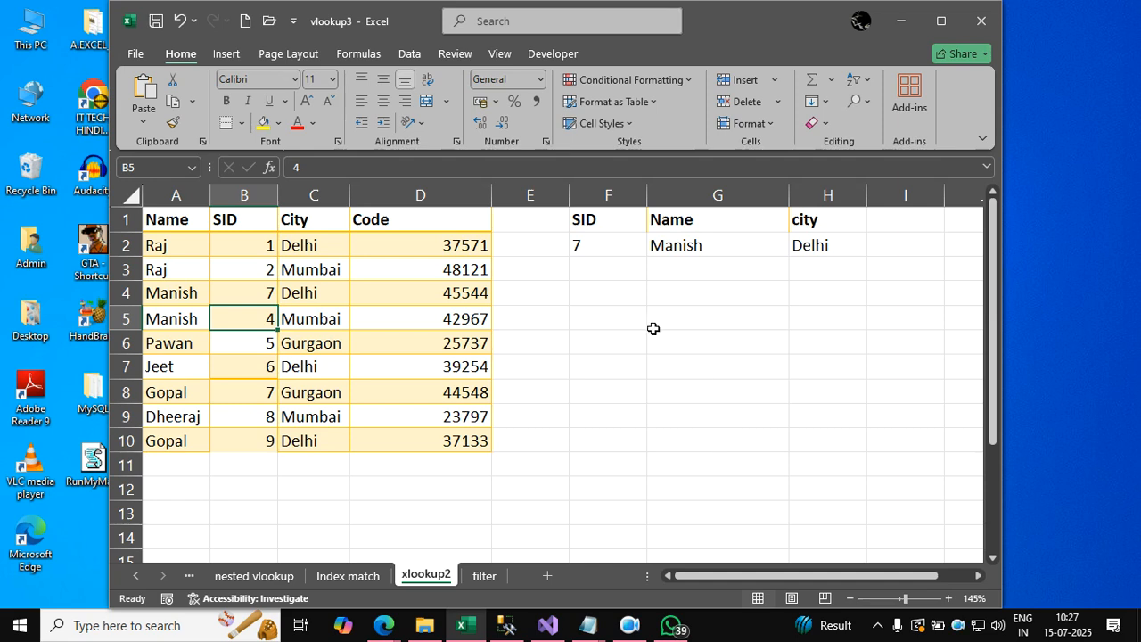
click(198, 293)
click(306, 293)
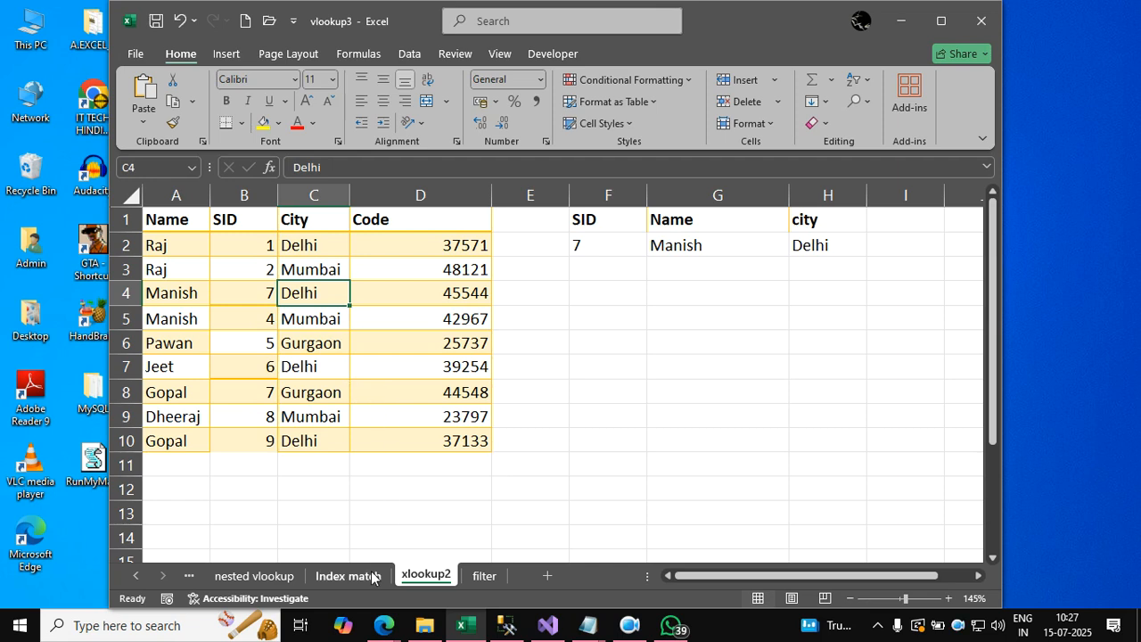
Switch to the filter sheet and set the city criterion in cell J3 to mumbai.
click(484, 575)
click(639, 394)
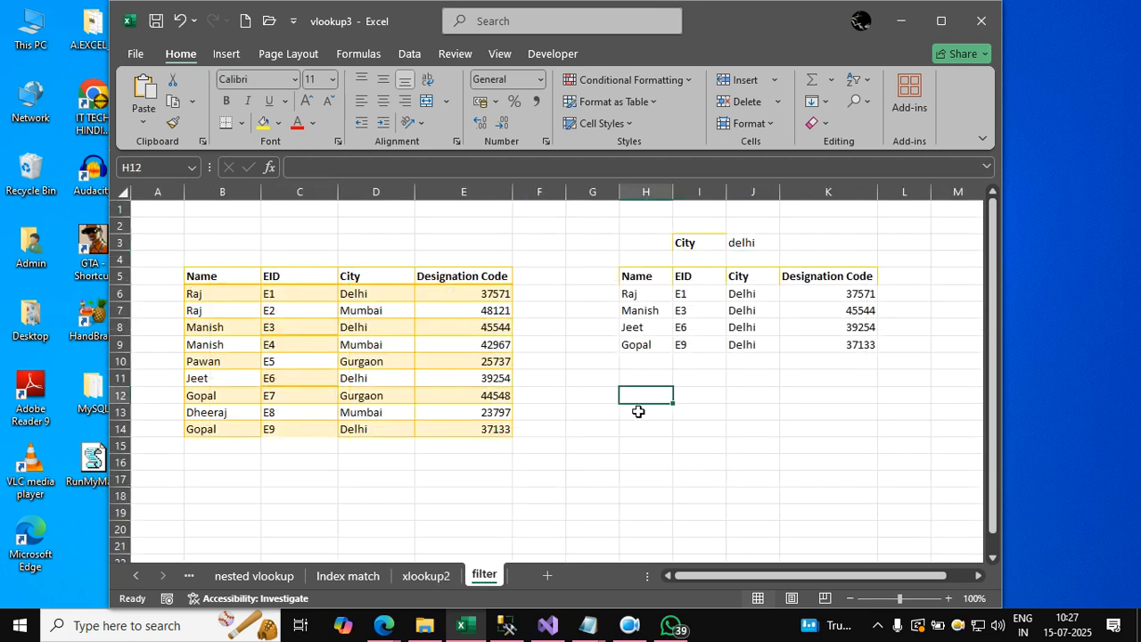
click(842, 247)
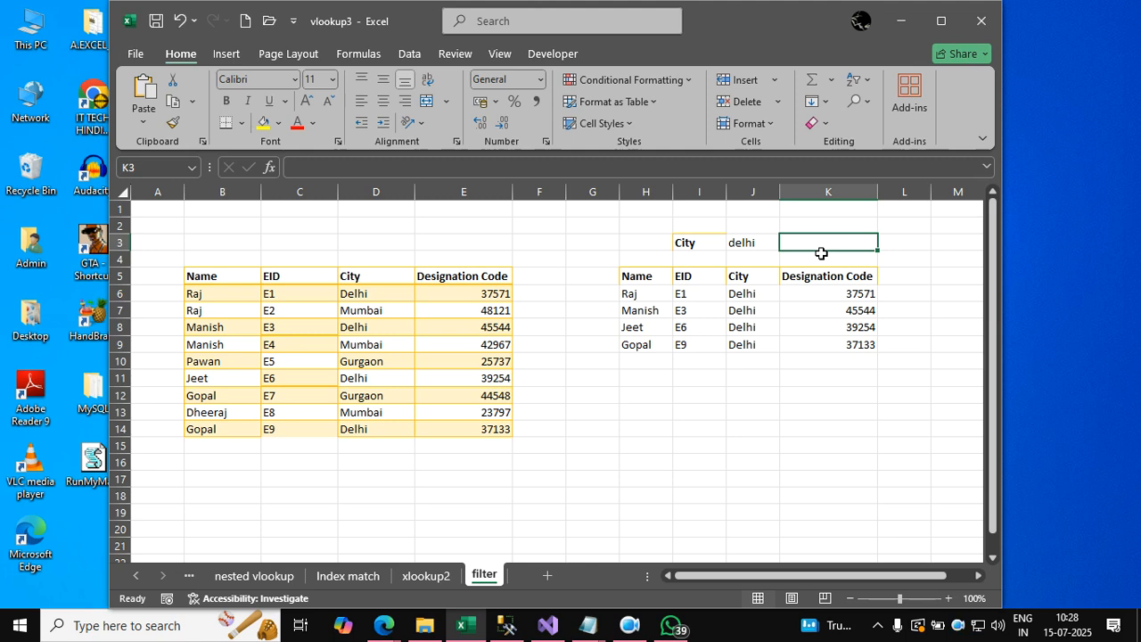
key(Left)
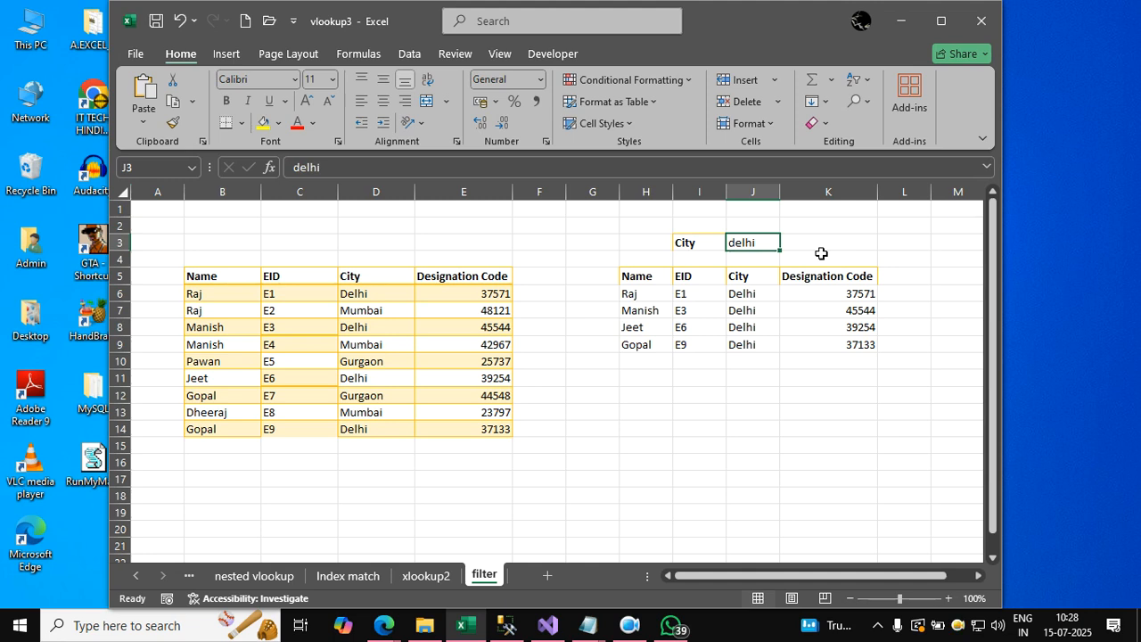
text(mumbai)
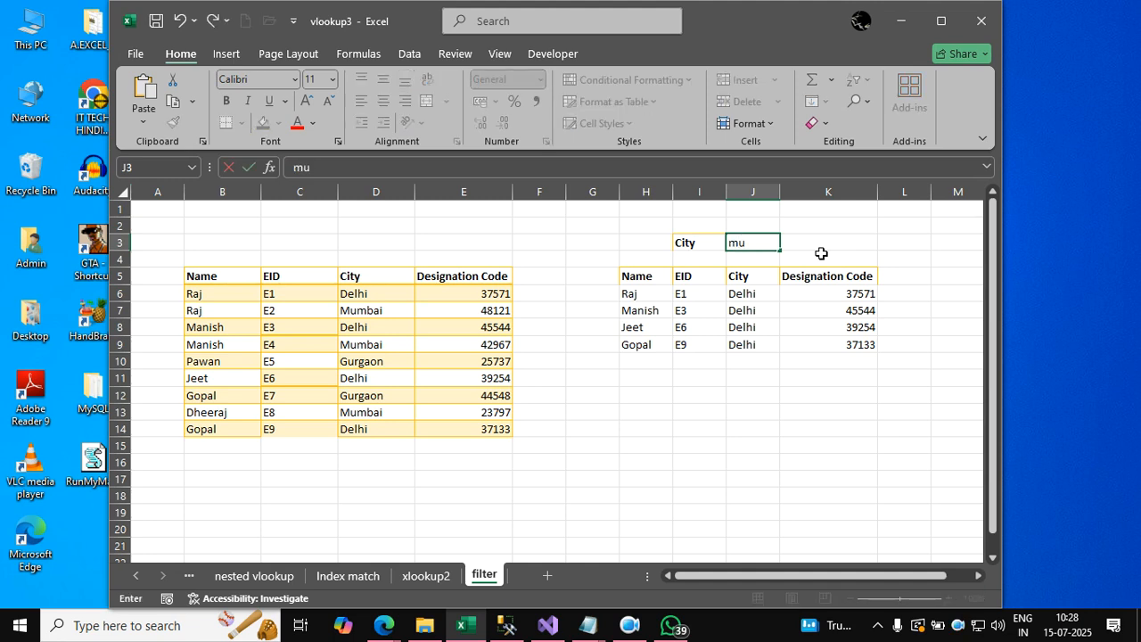
key(Right)
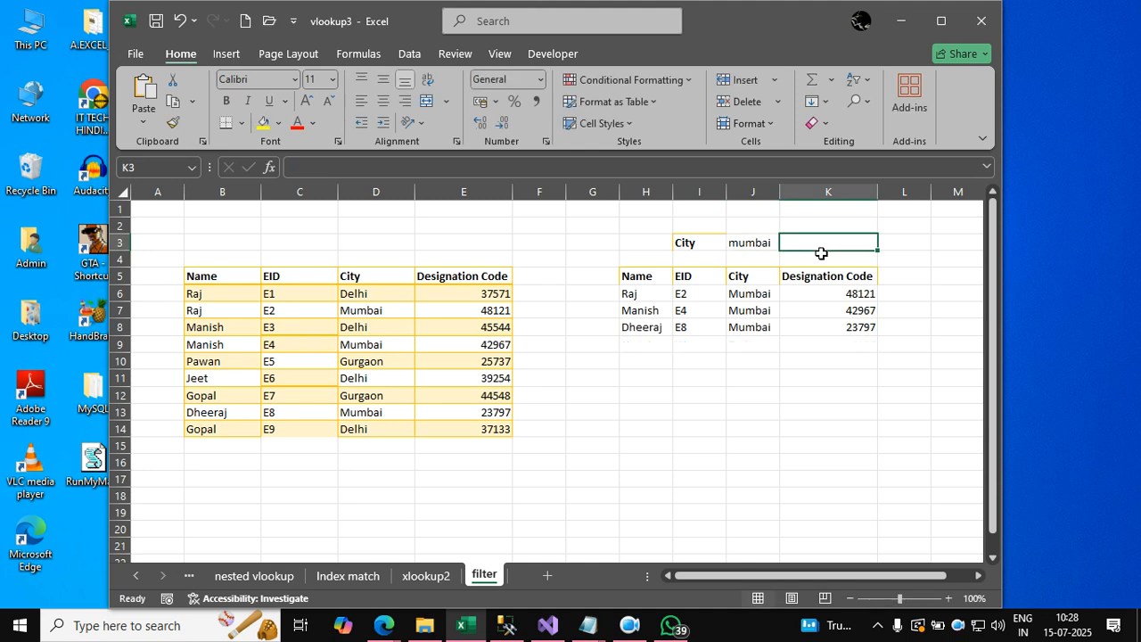
Delete the existing filter formula from cell H6 to clear the results under the output headers.
key(Left)
key(Down)
key(Down)
key(Down)
key(Left)
key(Left)
key(Delete)
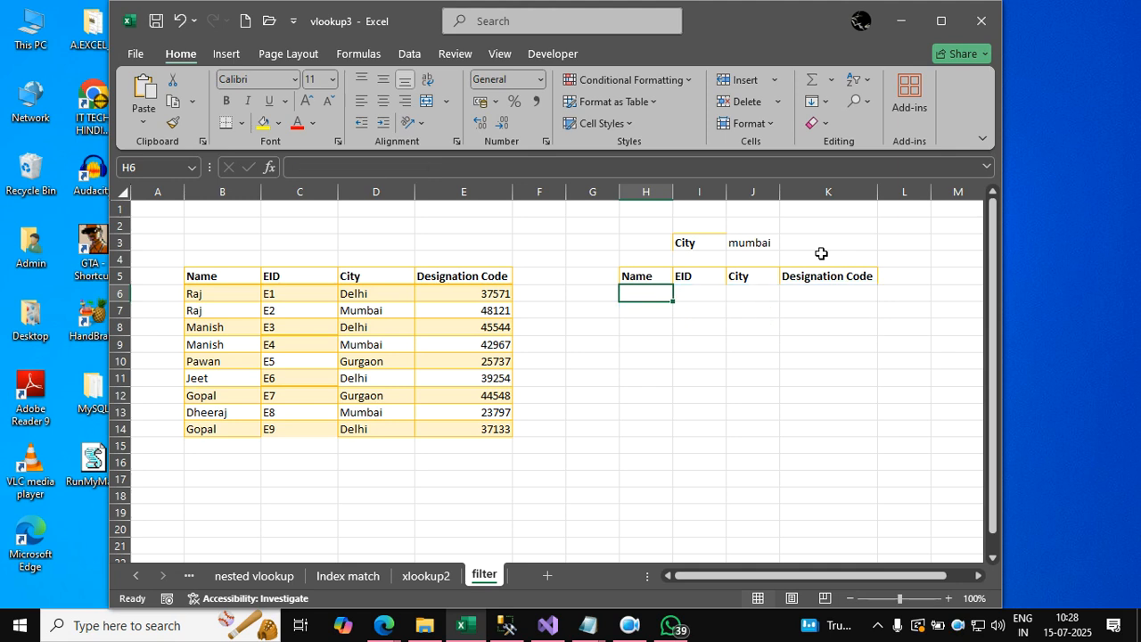
Enter =filter(B5:E14,D5:D14=J3) in cell H6 to list all records matching the city in J3.
text(=filter()
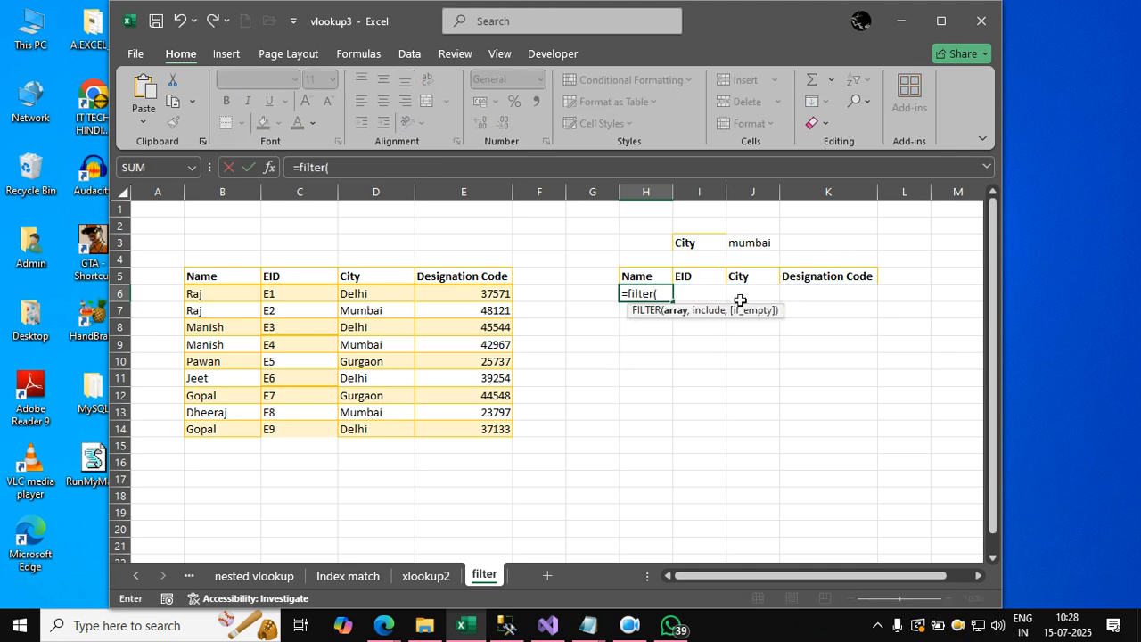
click(231, 284)
drag(231, 284, 473, 435)
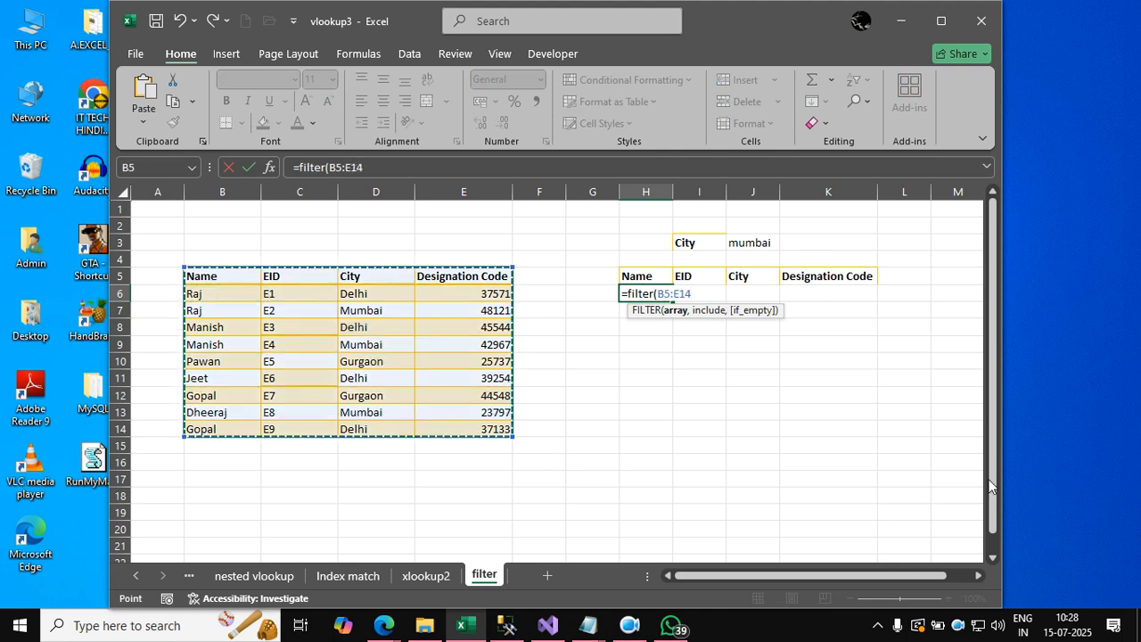
text(,)
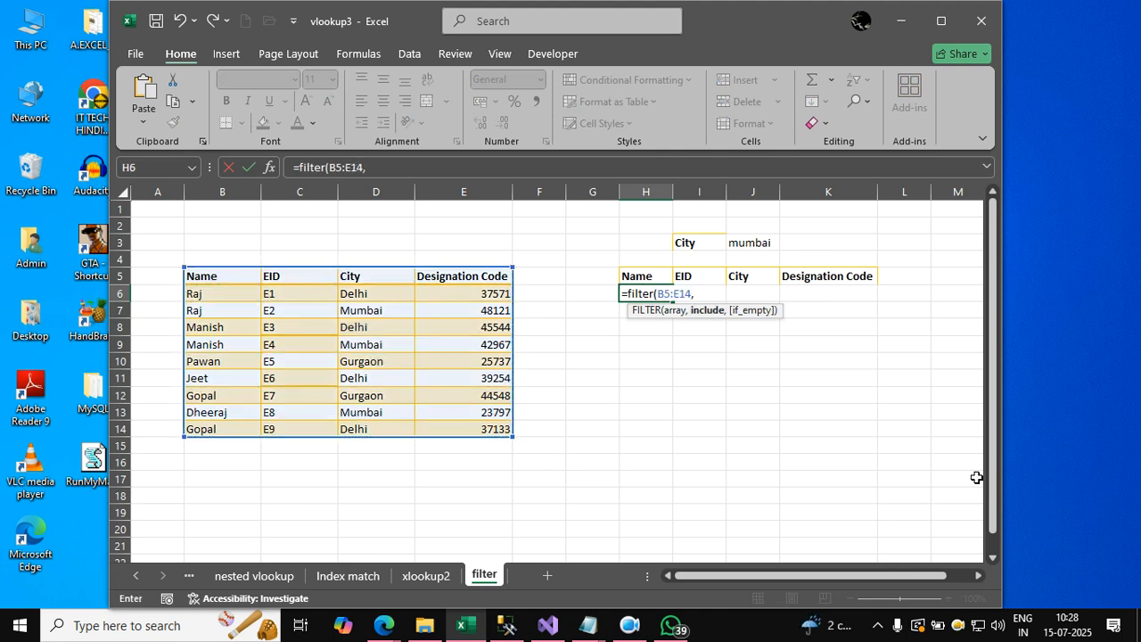
drag(372, 278, 372, 416)
text(=)
click(738, 244)
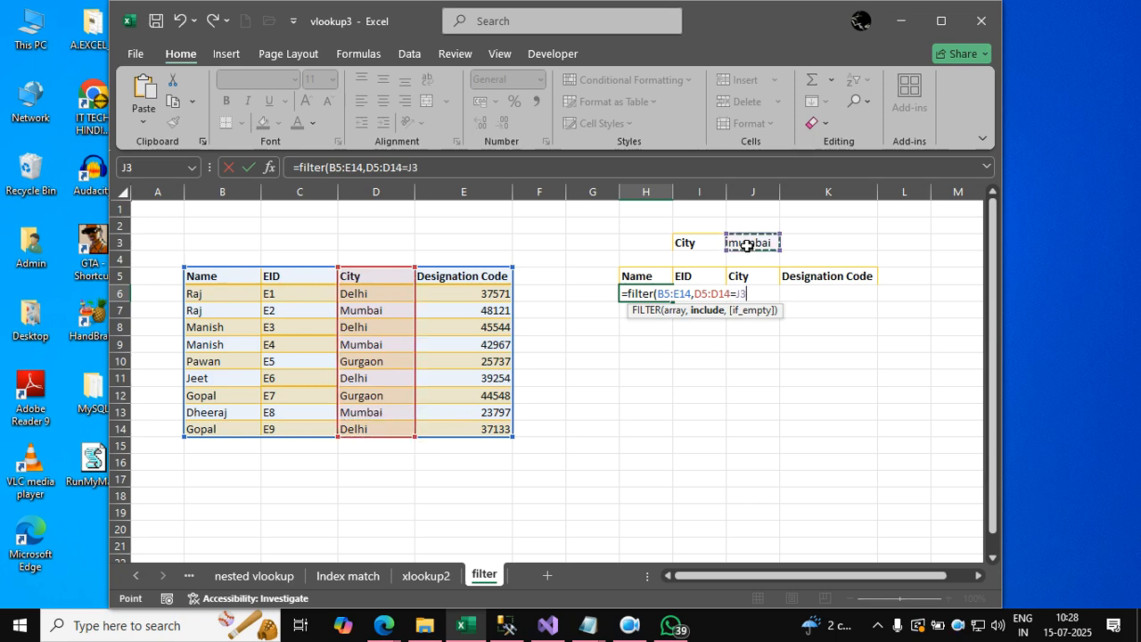
text())
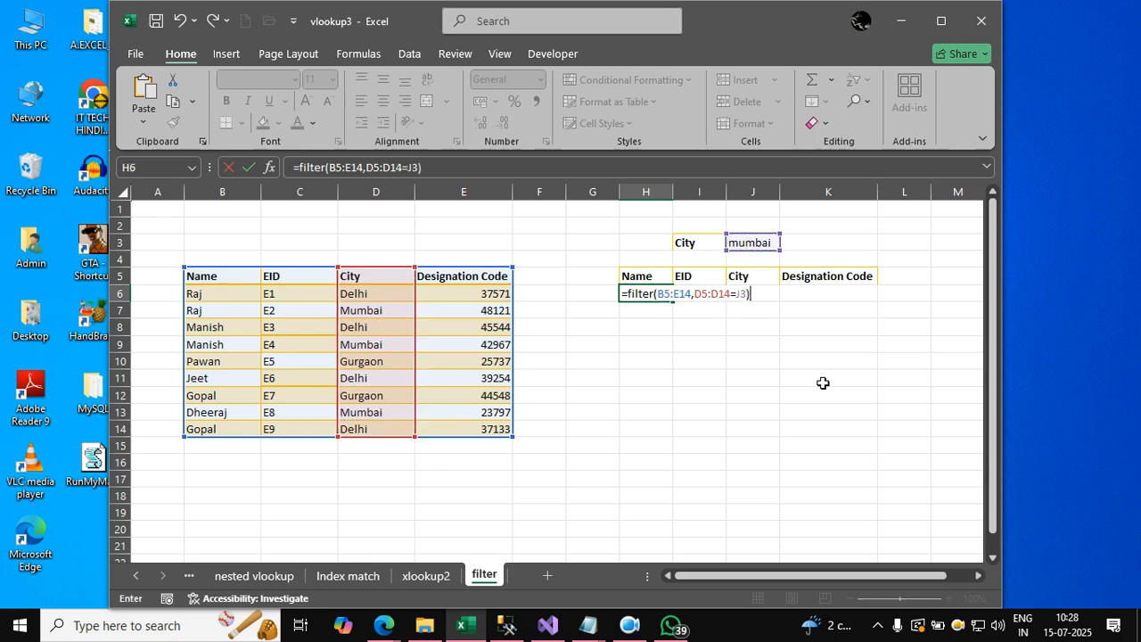
key(Return)
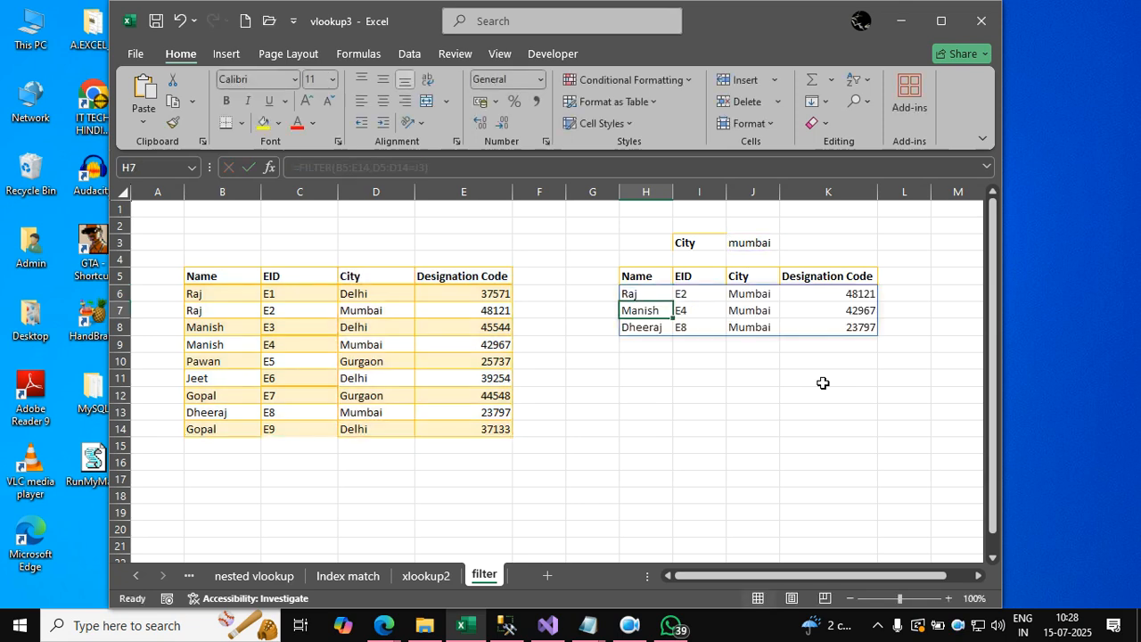